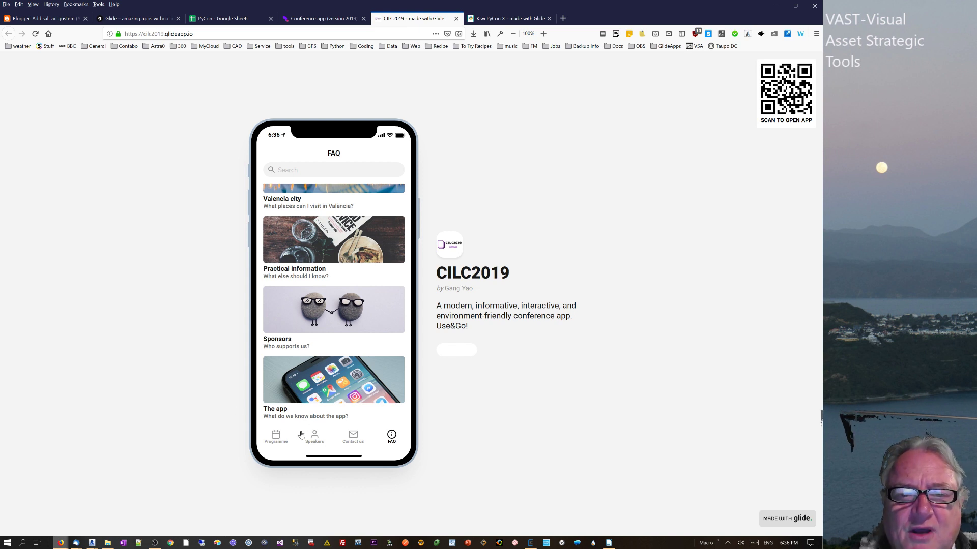
# - Review the Programme list and the FAQ's Accommodation page with its hotel listings in the CILC2019 app, and return to the FAQ
pyautogui.click(273, 439)
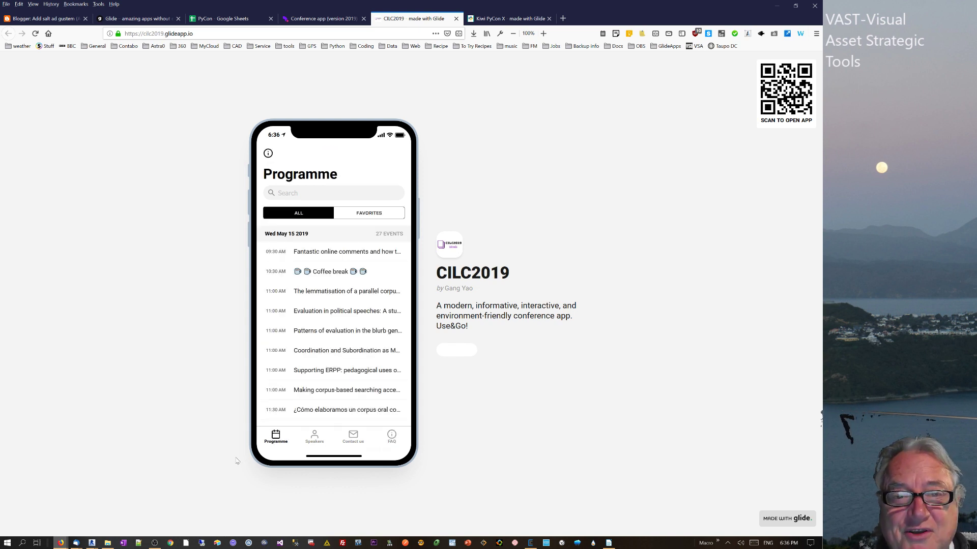
pyautogui.click(393, 437)
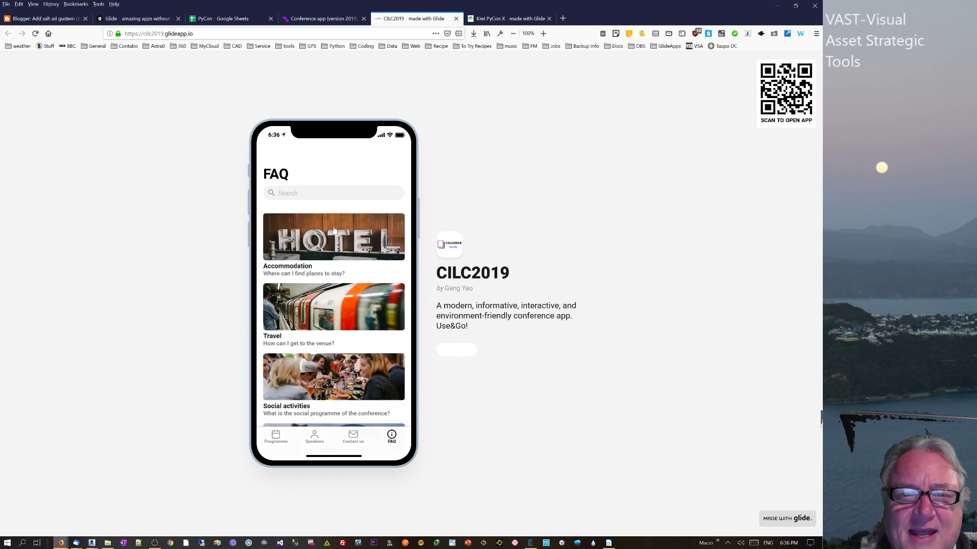
pyautogui.click(306, 236)
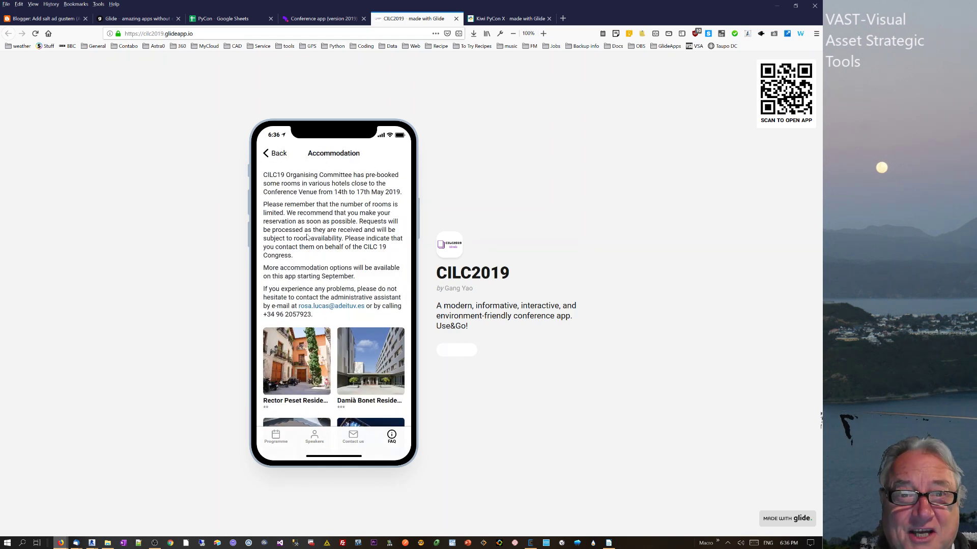
pyautogui.scroll(-4, 312, 235)
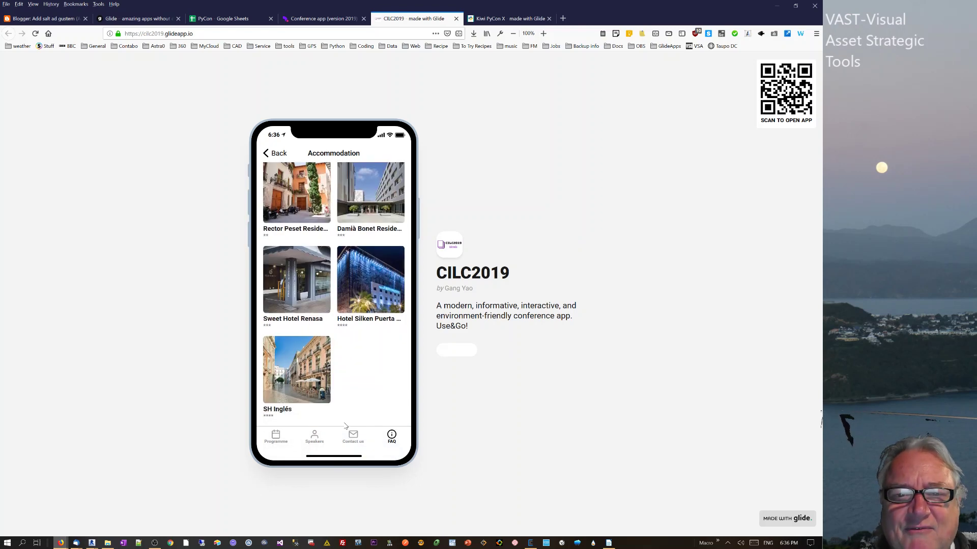
pyautogui.click(391, 436)
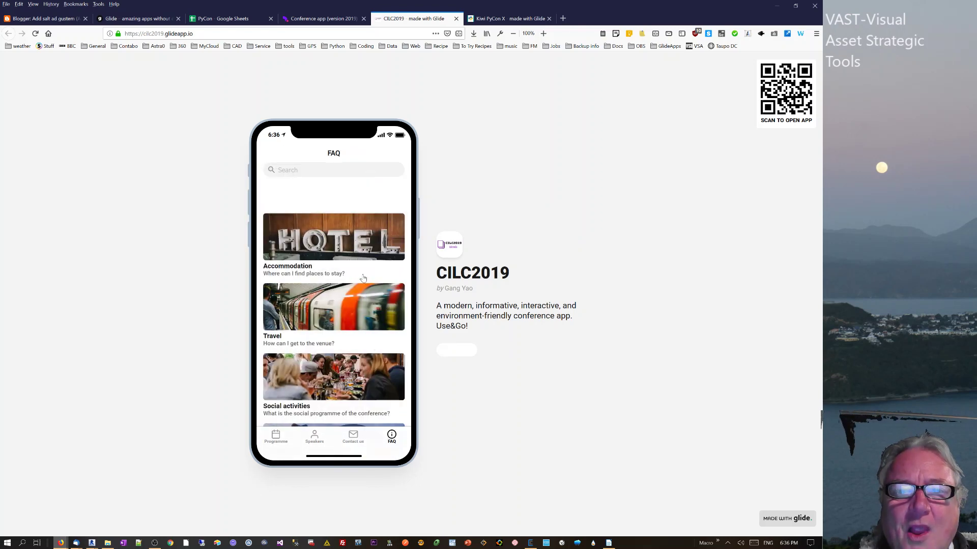
# - Read the Travel and The app entries in the CILC2019 FAQ and return to the FAQ list
pyautogui.click(339, 314)
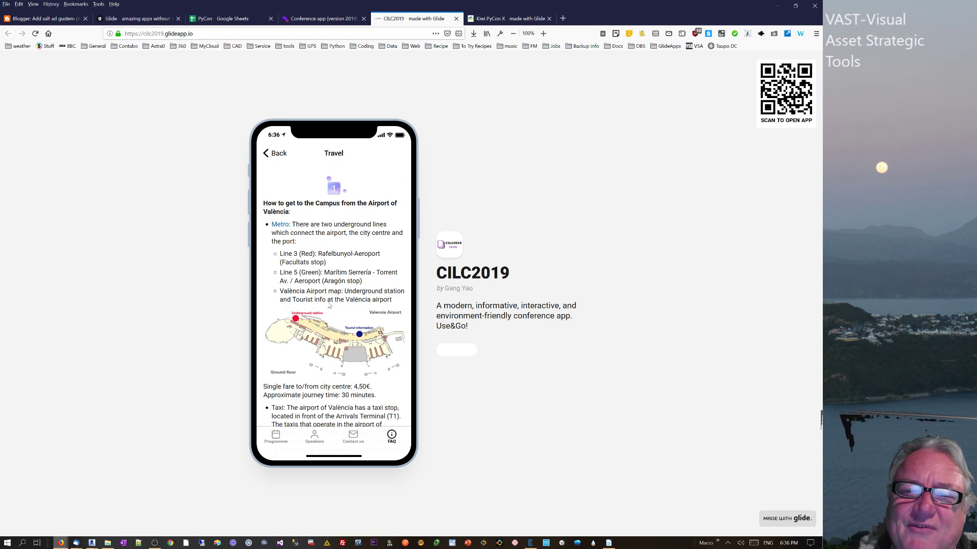
pyautogui.scroll(-5, 336, 303)
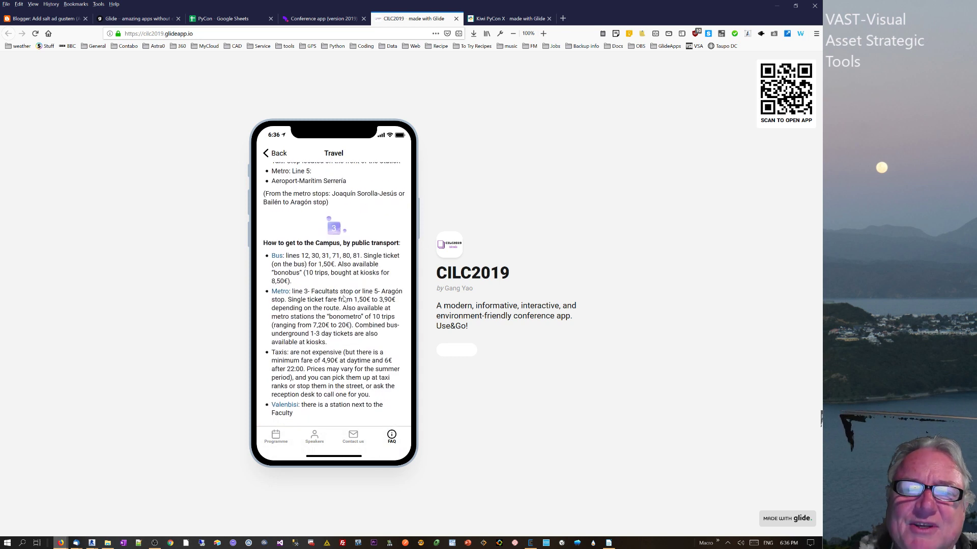
pyautogui.click(277, 154)
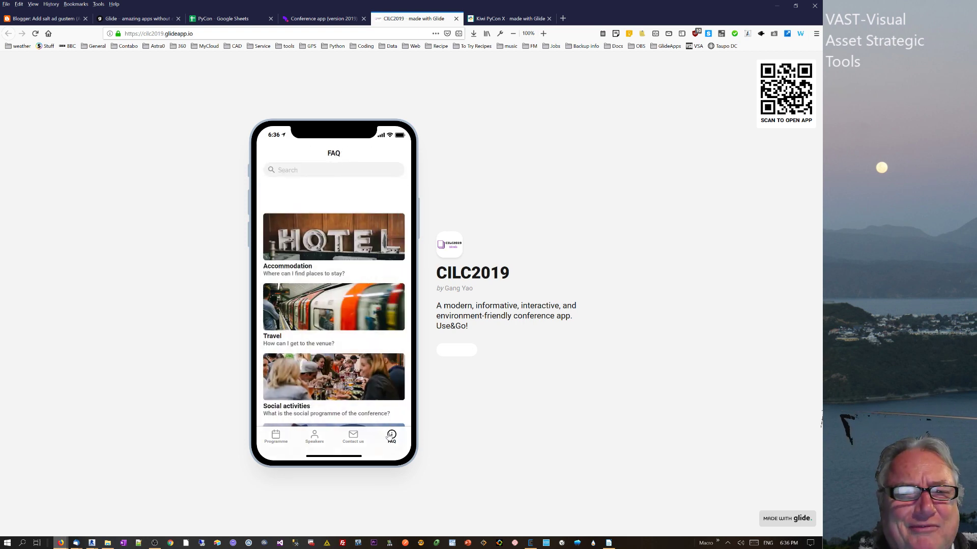
pyautogui.scroll(-5, 346, 357)
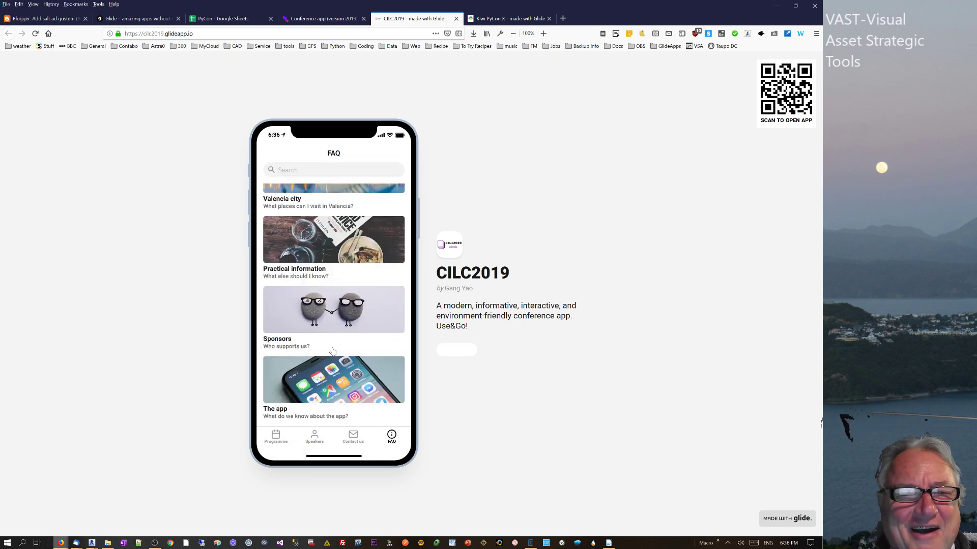
pyautogui.click(351, 389)
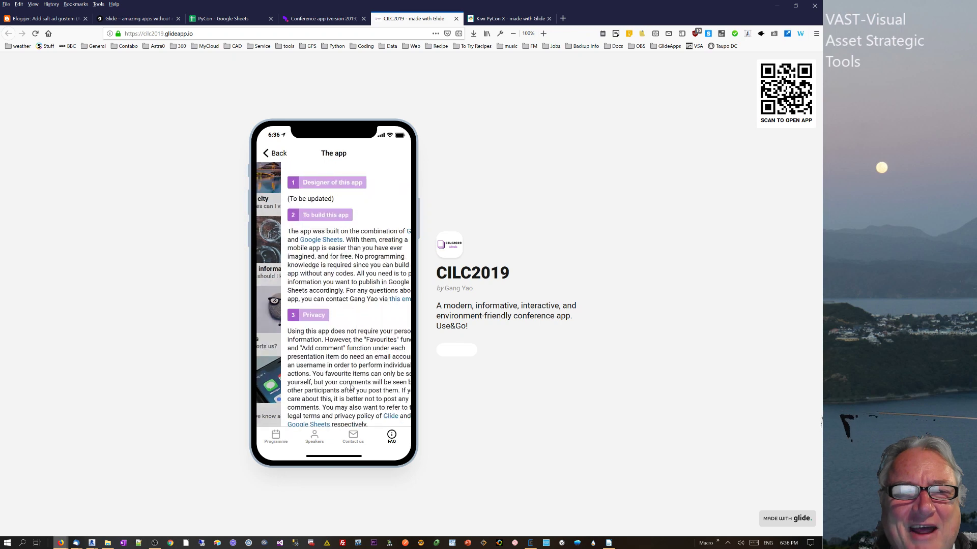
pyautogui.click(271, 154)
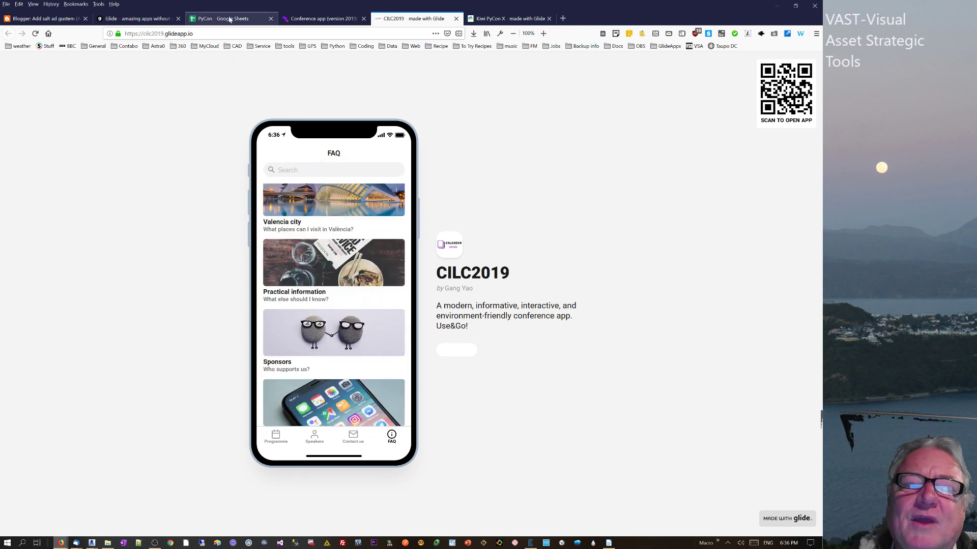
# - Switch to the PyCon spreadsheet and examine the Info sheet's rows down to the About this app entry
pyautogui.click(231, 19)
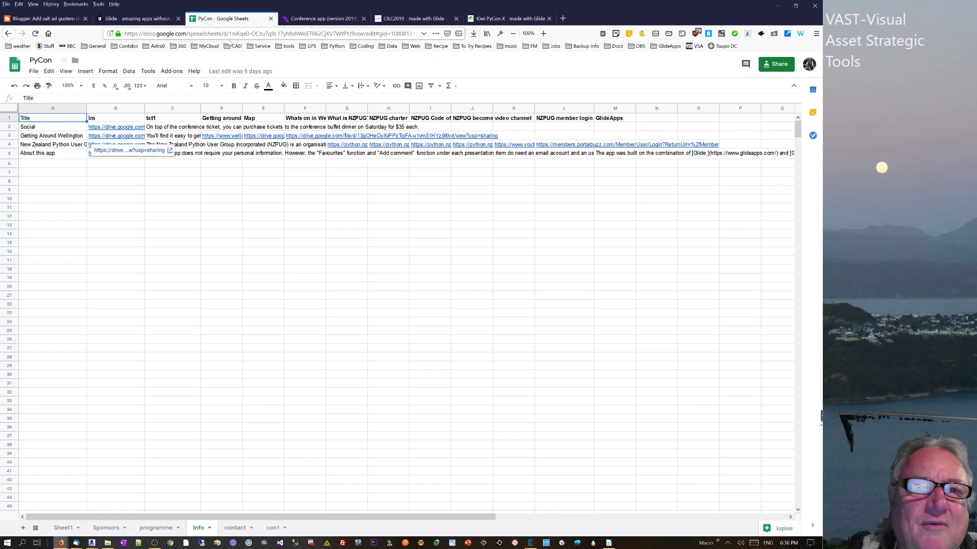
pyautogui.click(187, 198)
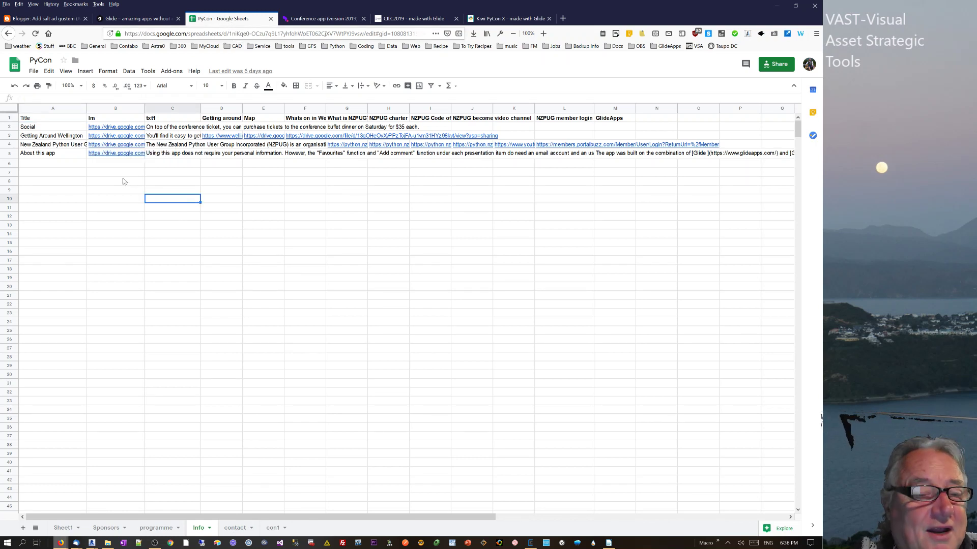
pyautogui.click(65, 153)
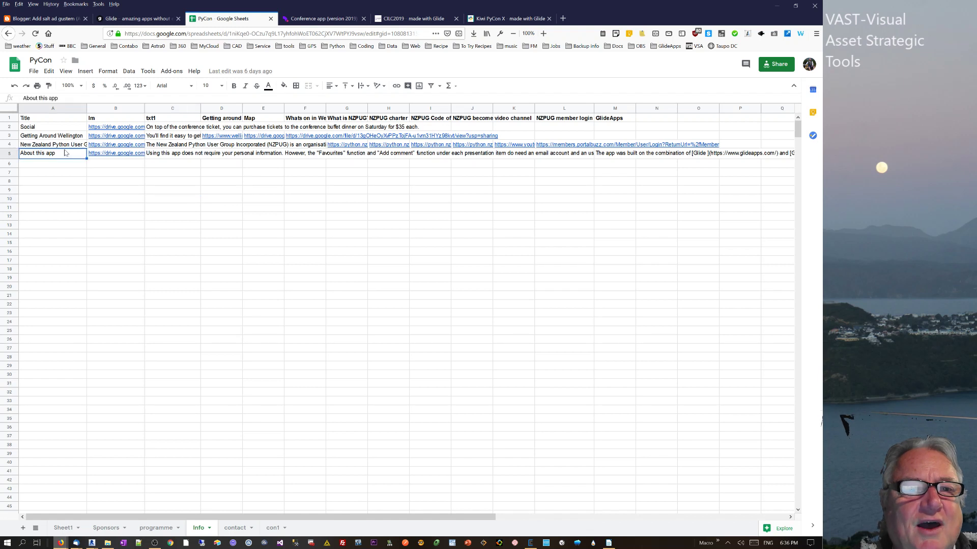
# - Compare the Kiwi PyCon X app in Glide with the CILC2019 app's Programme and the PyCon spreadsheet
pyautogui.click(155, 20)
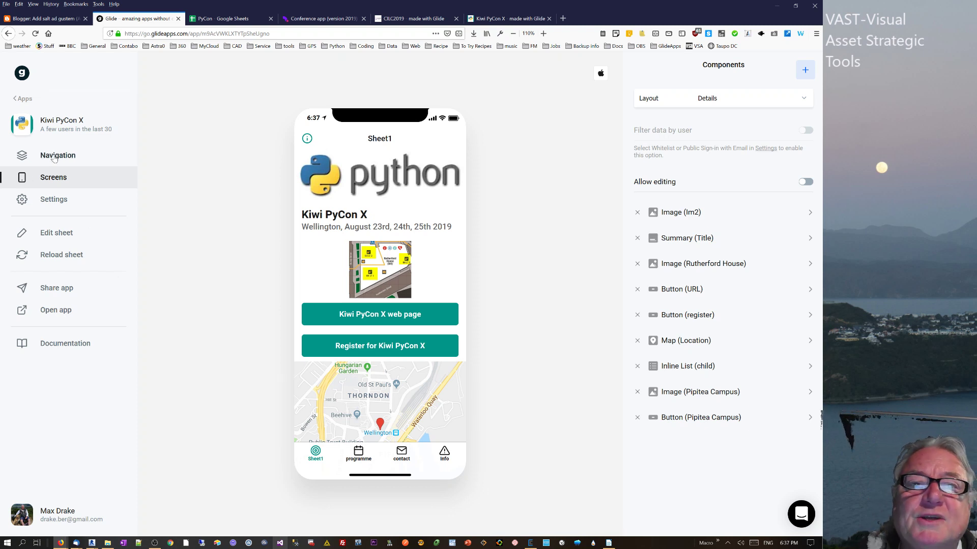
pyautogui.click(408, 18)
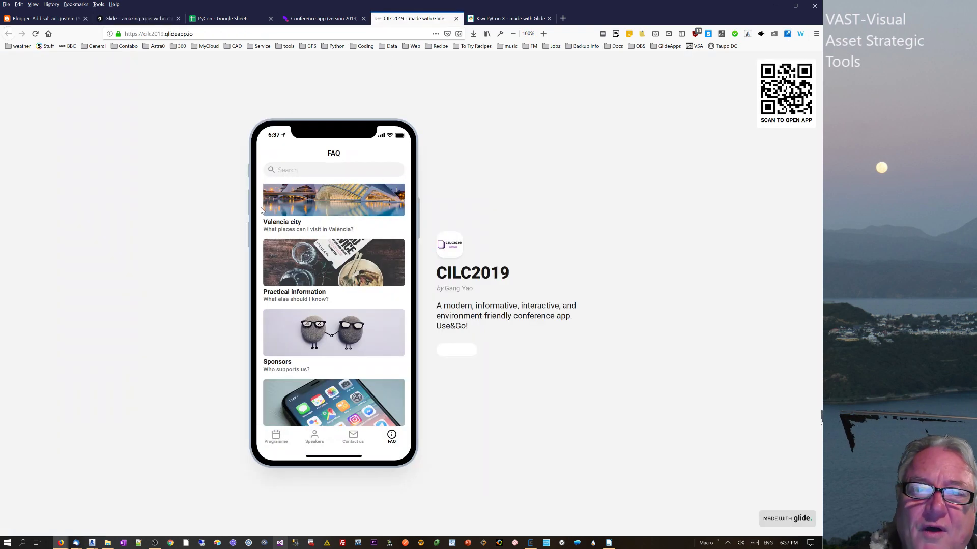
pyautogui.click(277, 438)
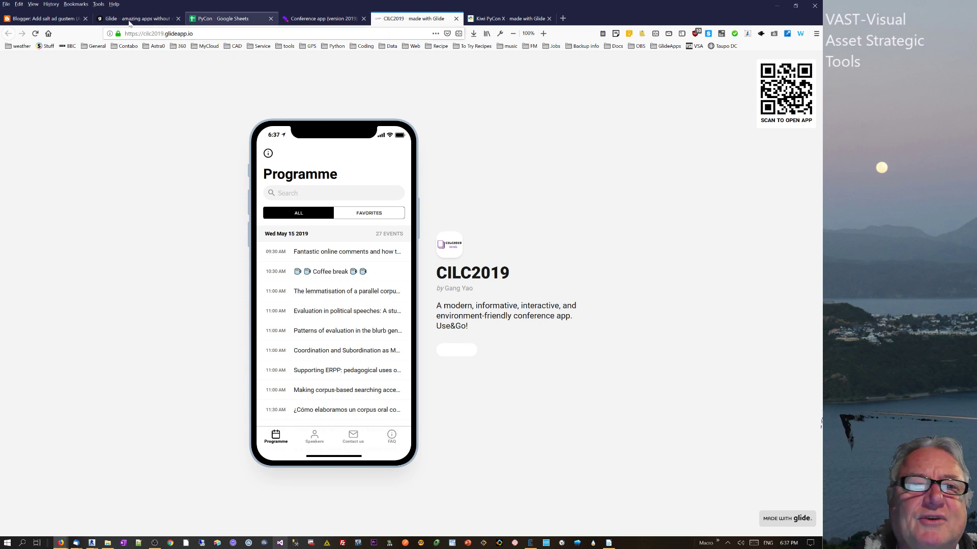
pyautogui.click(226, 19)
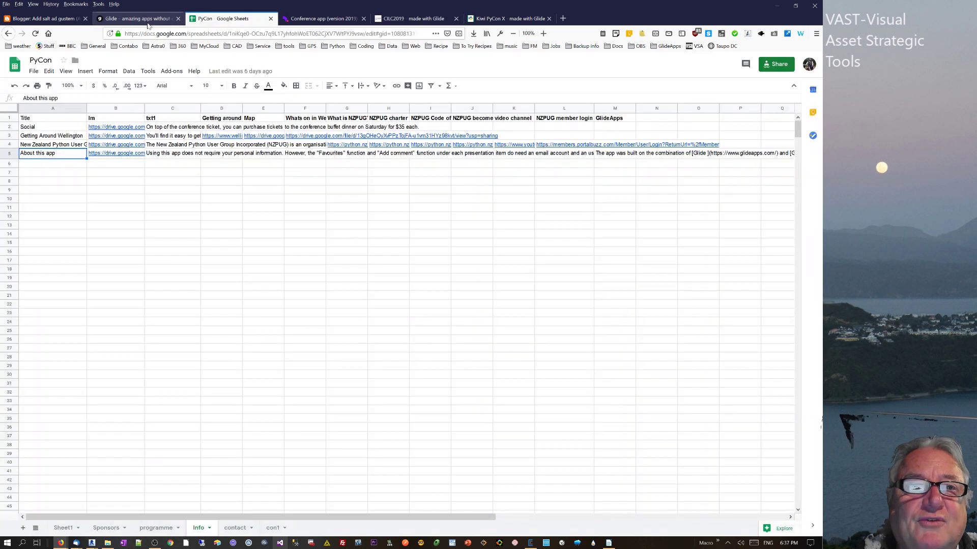
# - Place the Kiwi PyCon X editor beside the window with My Apps, and create a new app there from the PyCon spreadsheet
pyautogui.click(138, 21)
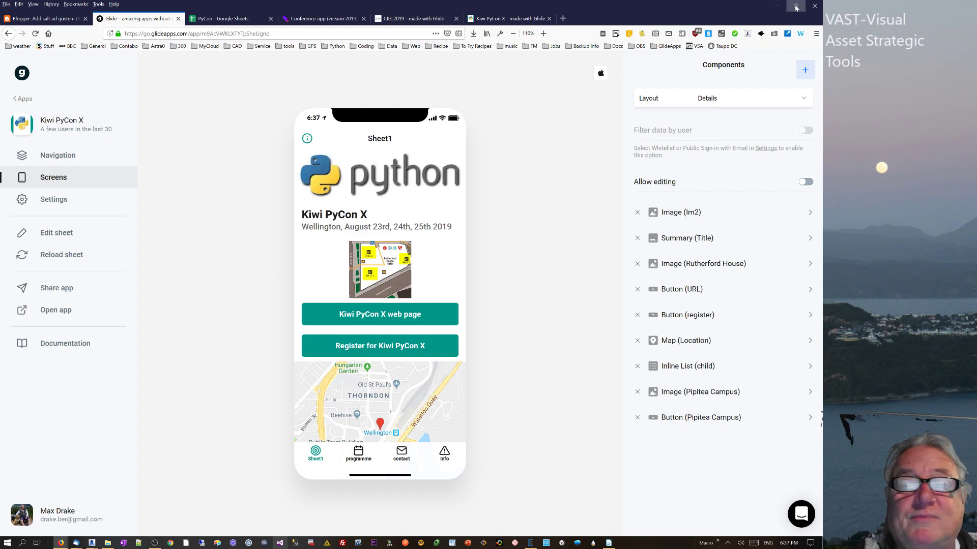
pyautogui.moveTo(615, 7); pyautogui.dragTo(0, 16)
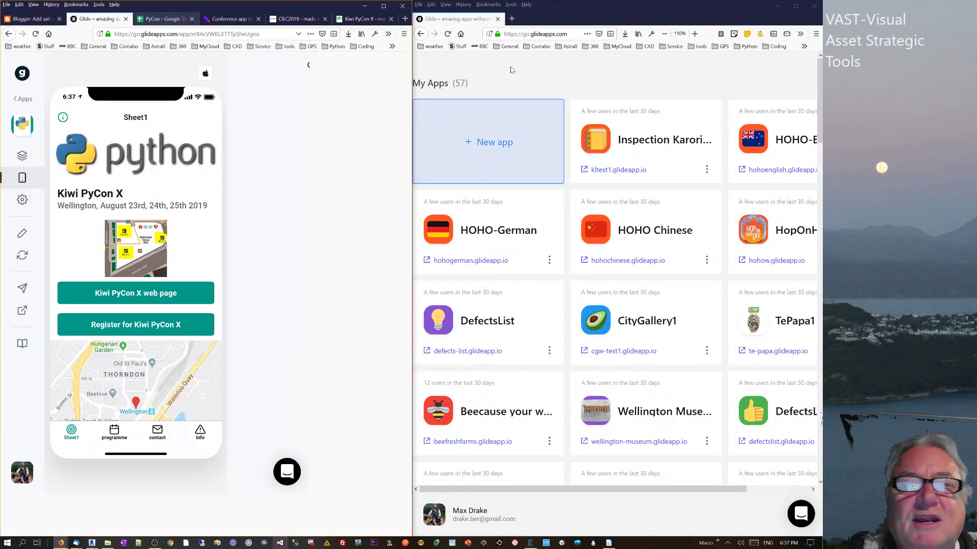
pyautogui.click(478, 142)
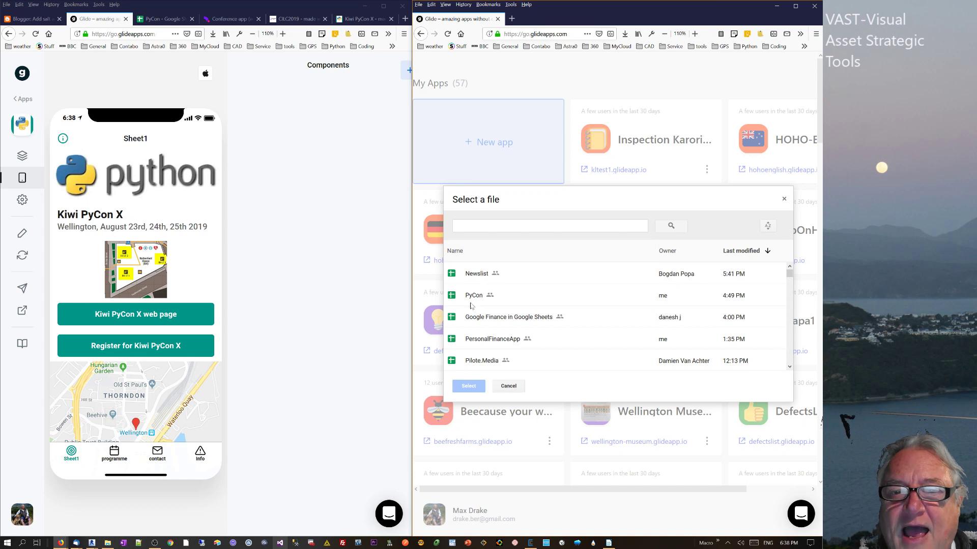
pyautogui.click(474, 300)
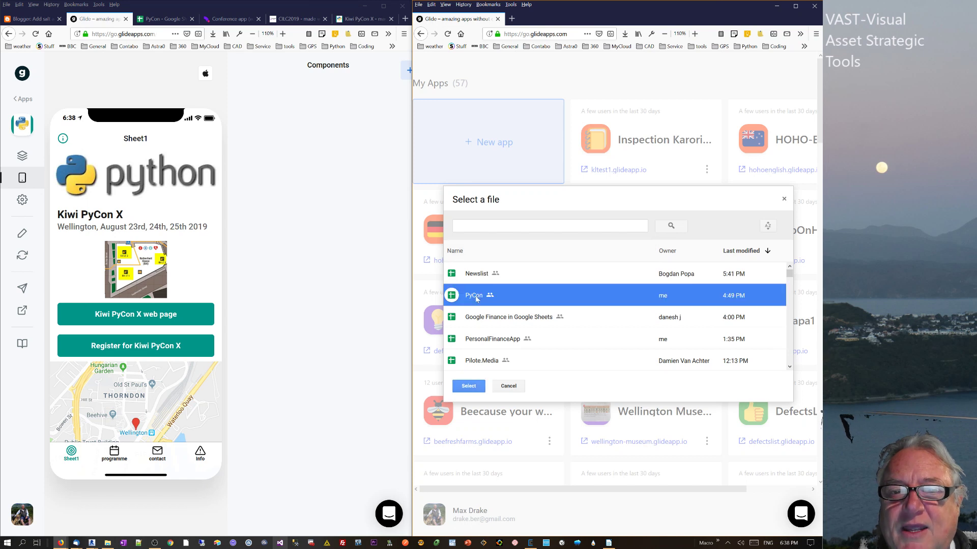
pyautogui.click(473, 389)
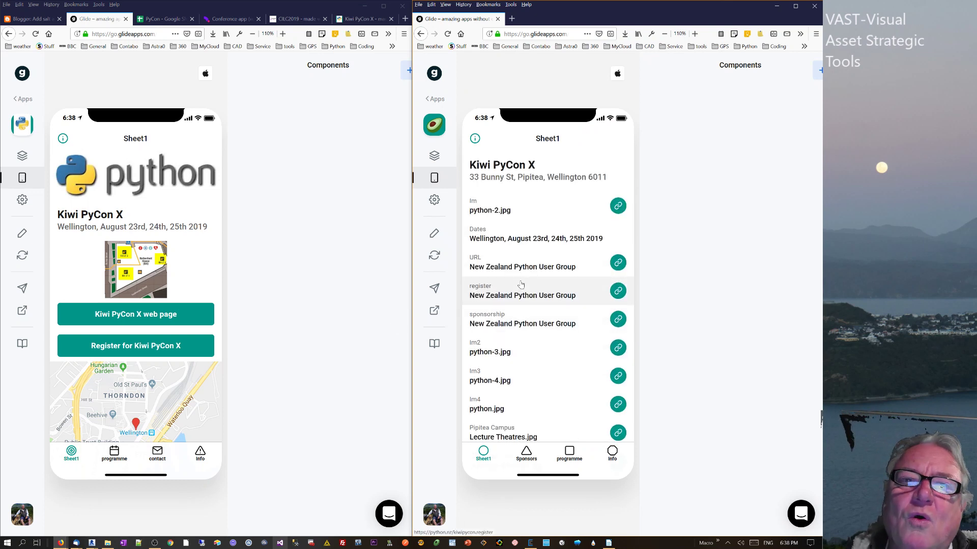
# - Examine Sheet1 of the PyCon spreadsheet as the new app's data source and return to the Kiwi PyCon X editor
pyautogui.click(163, 19)
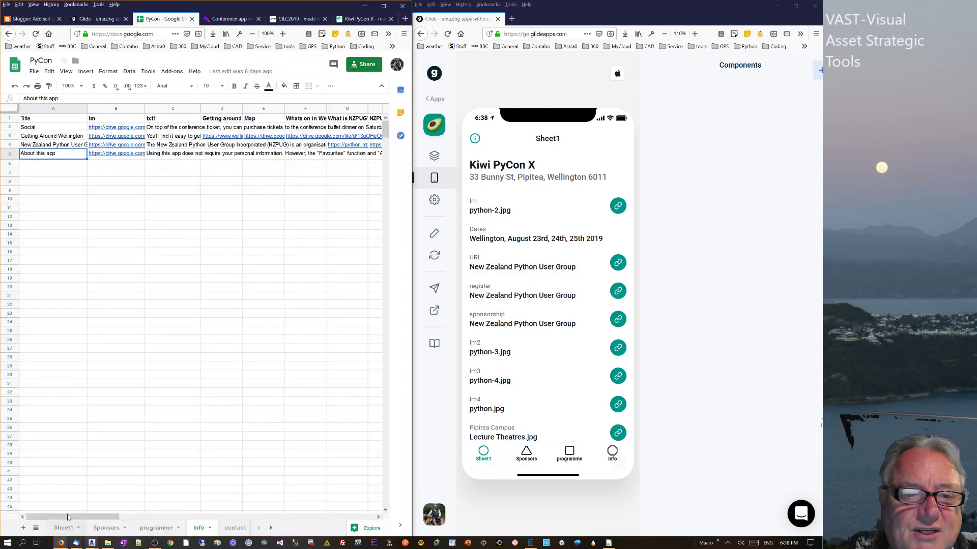
pyautogui.click(63, 529)
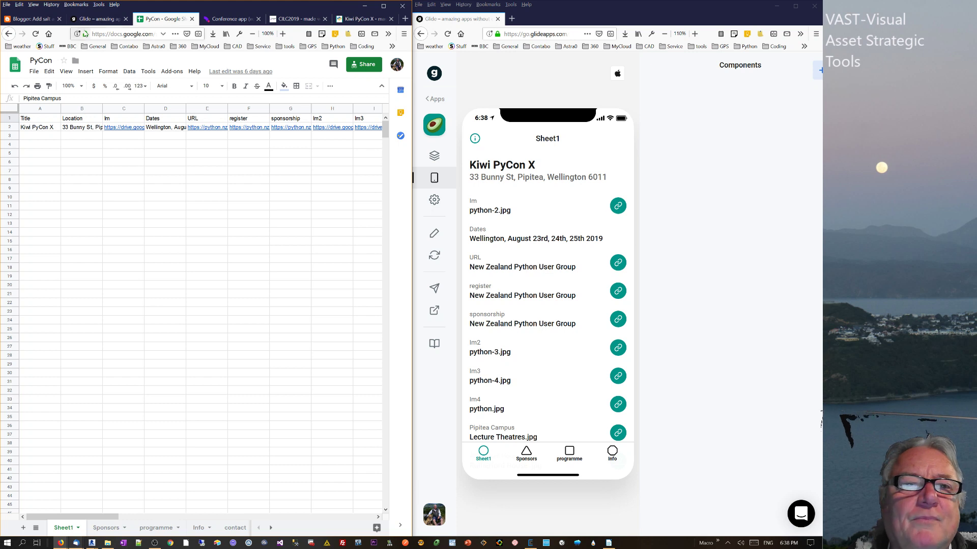
pyautogui.click(97, 19)
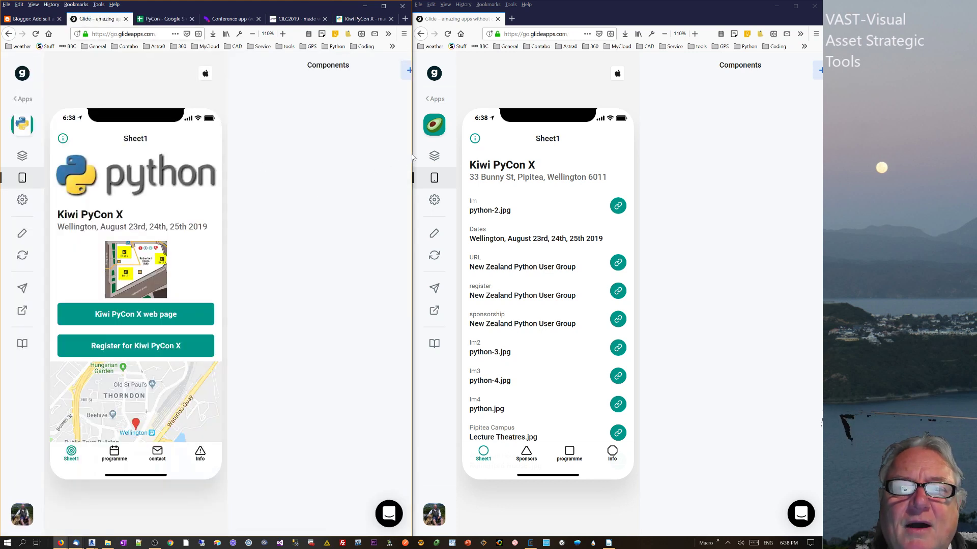
# - Widen the new PyCon app's window to show its component list and add an Image component to the Sheet1 screen
pyautogui.moveTo(343, 154); pyautogui.dragTo(367, 150)
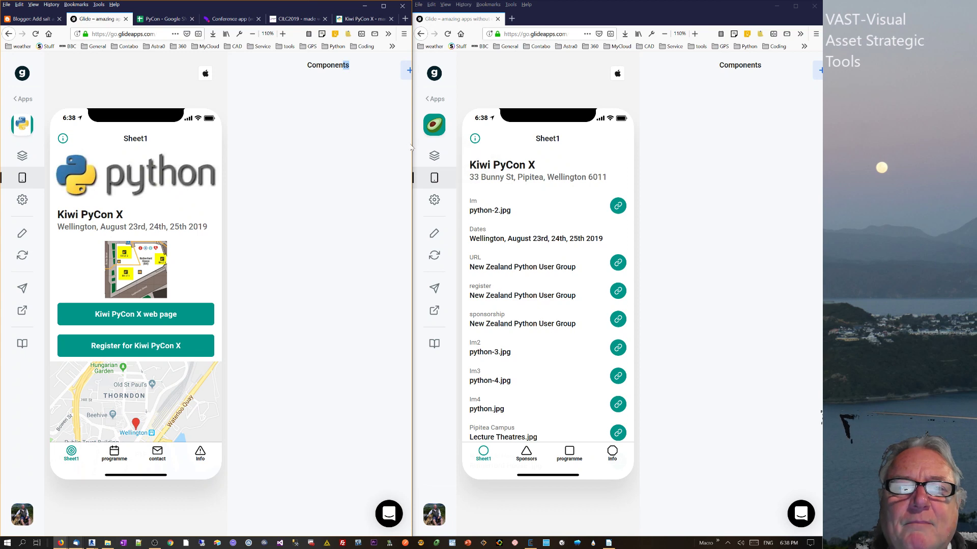
pyautogui.moveTo(411, 94); pyautogui.dragTo(289, 93)
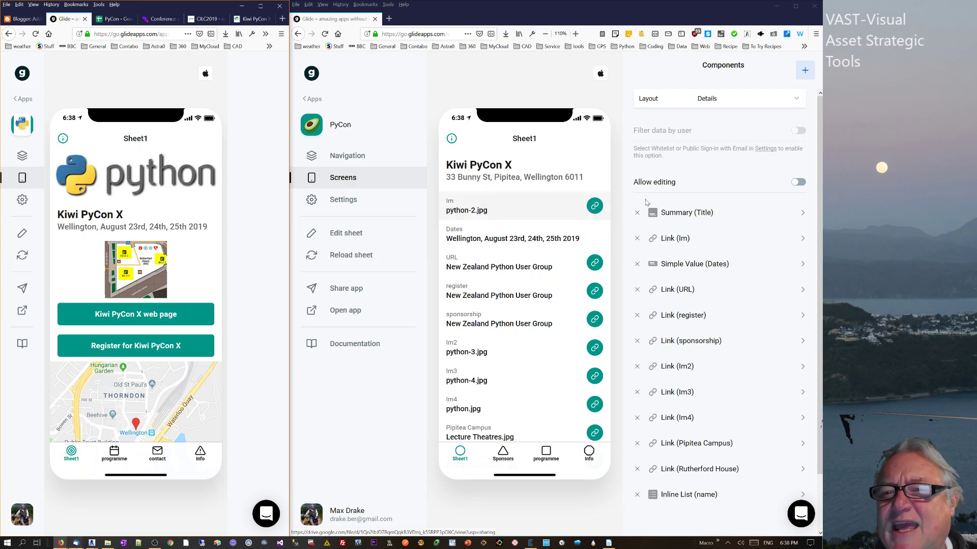
pyautogui.click(804, 71)
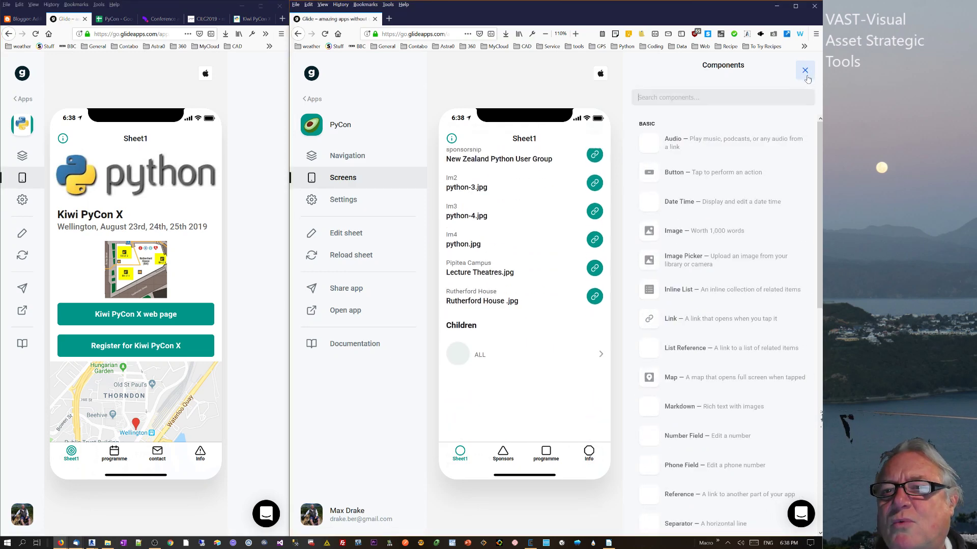
pyautogui.click(682, 231)
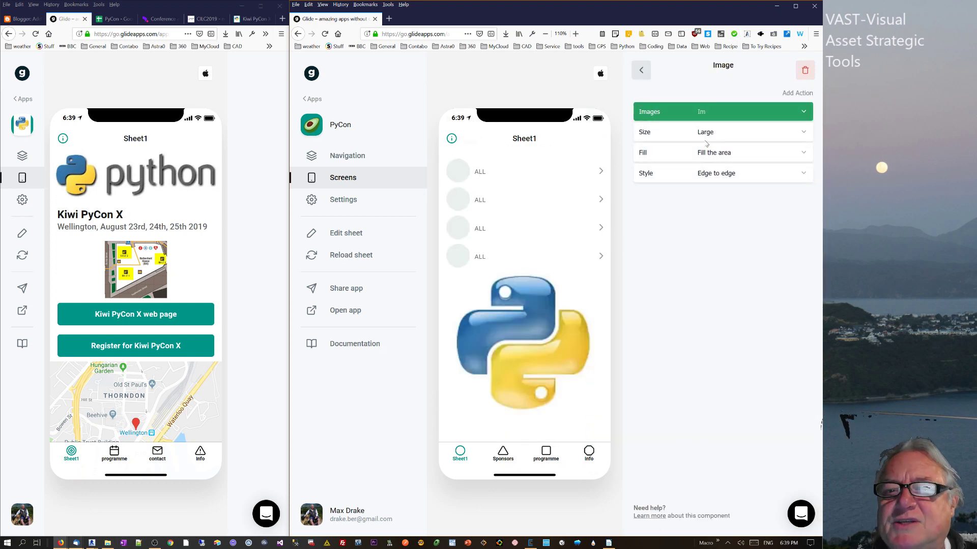
# - Check the Im column's link in the PyCon spreadsheet and choose Im as the Image component's source column
pyautogui.click(720, 114)
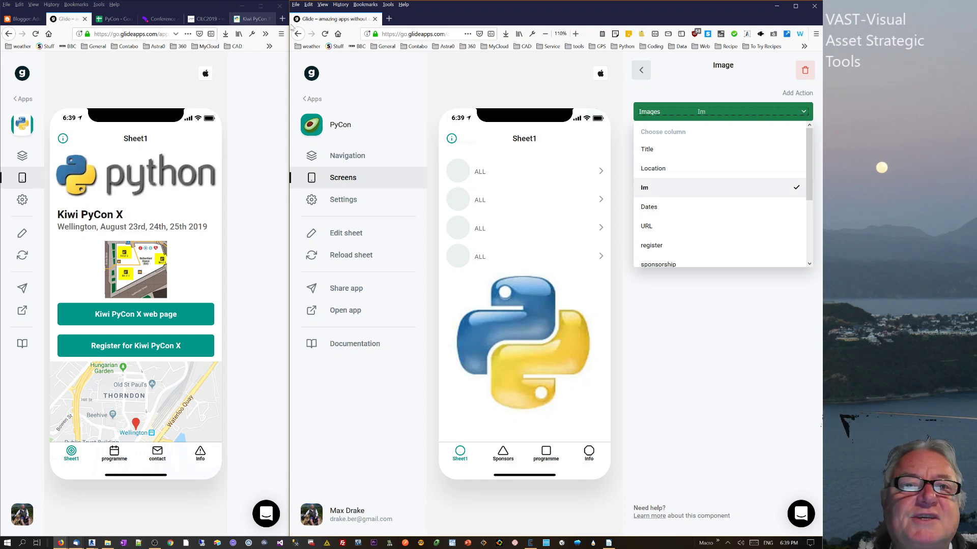
pyautogui.click(113, 19)
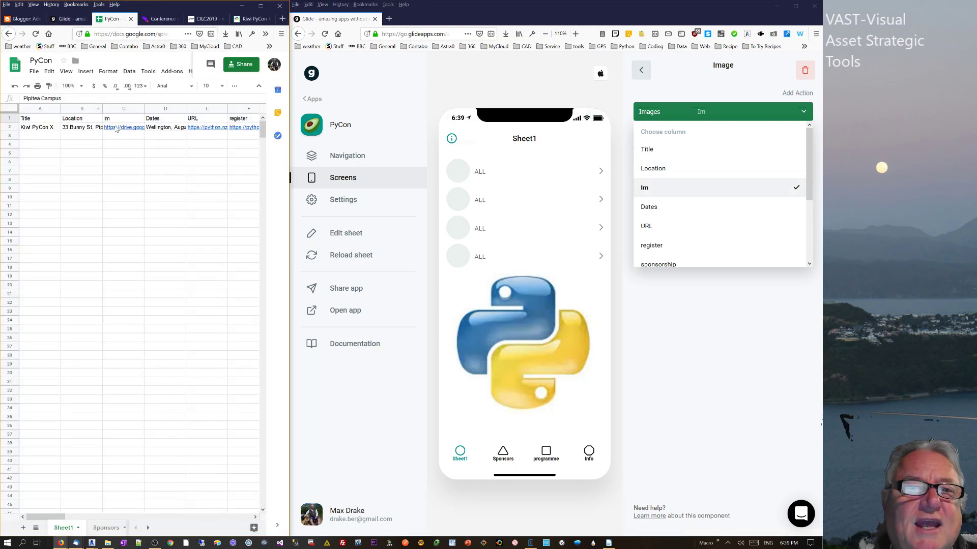
pyautogui.moveTo(118, 131)
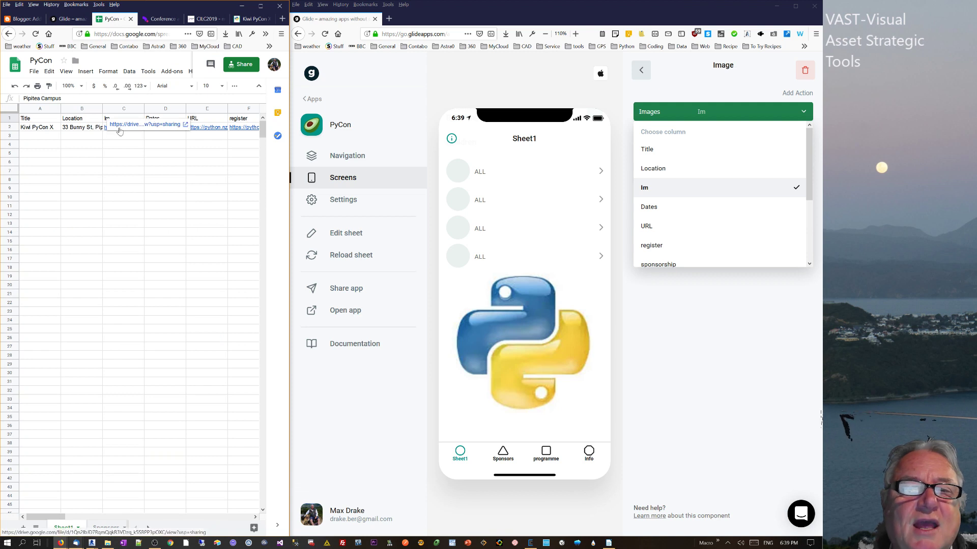
pyautogui.click(638, 188)
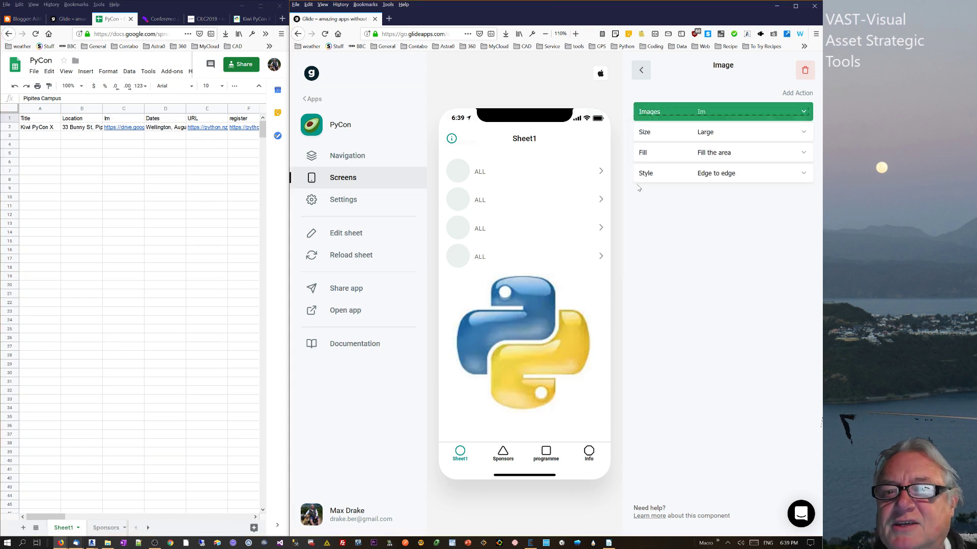
# - Set the Image component's size to Small and its fill to Show the whole image
pyautogui.click(717, 130)
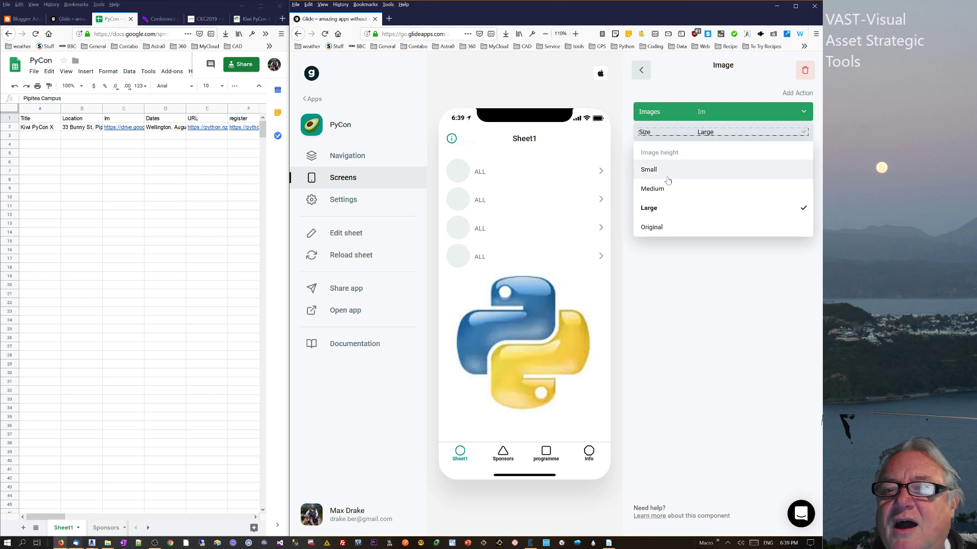
pyautogui.click(665, 175)
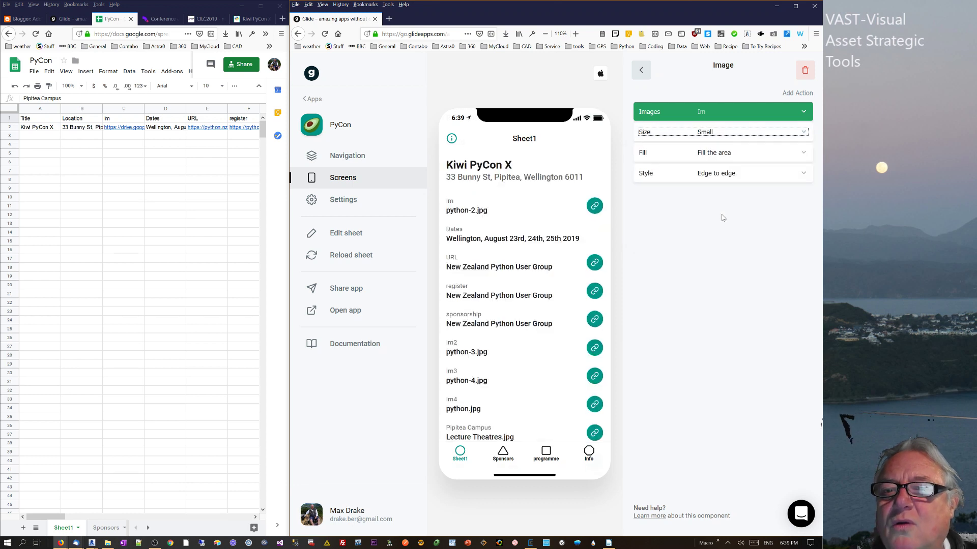
pyautogui.click(722, 153)
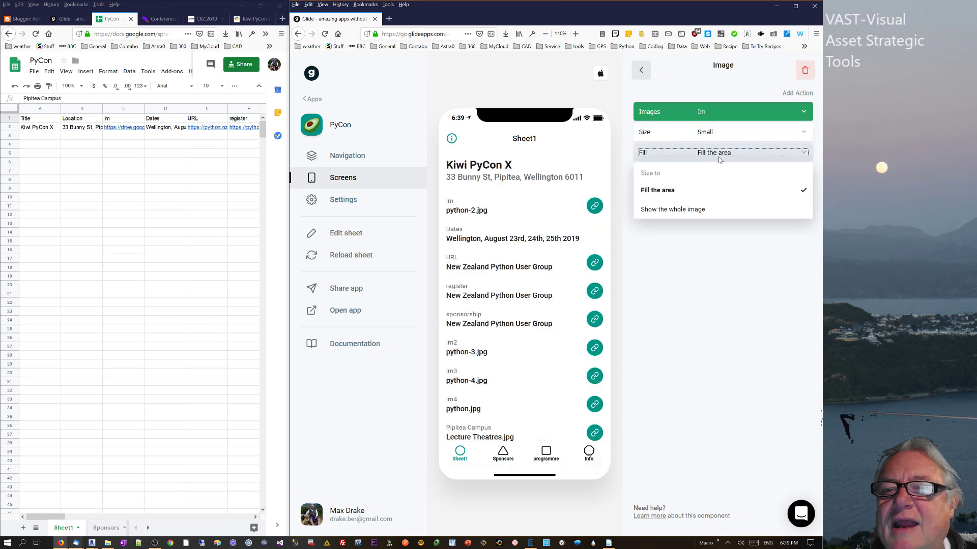
pyautogui.click(655, 210)
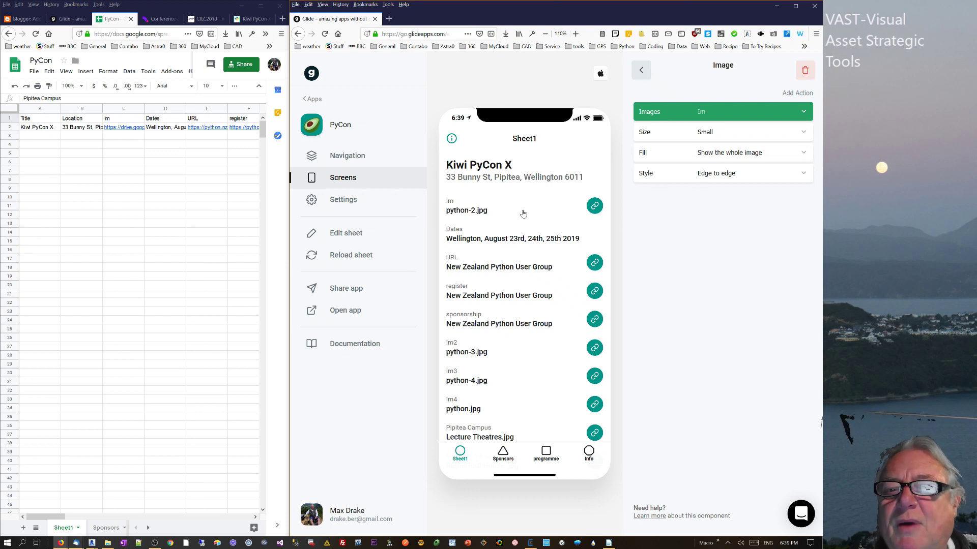
# - Move the Image component to the start of the Sheet1 screen's component order, above the Summary
pyautogui.click(641, 71)
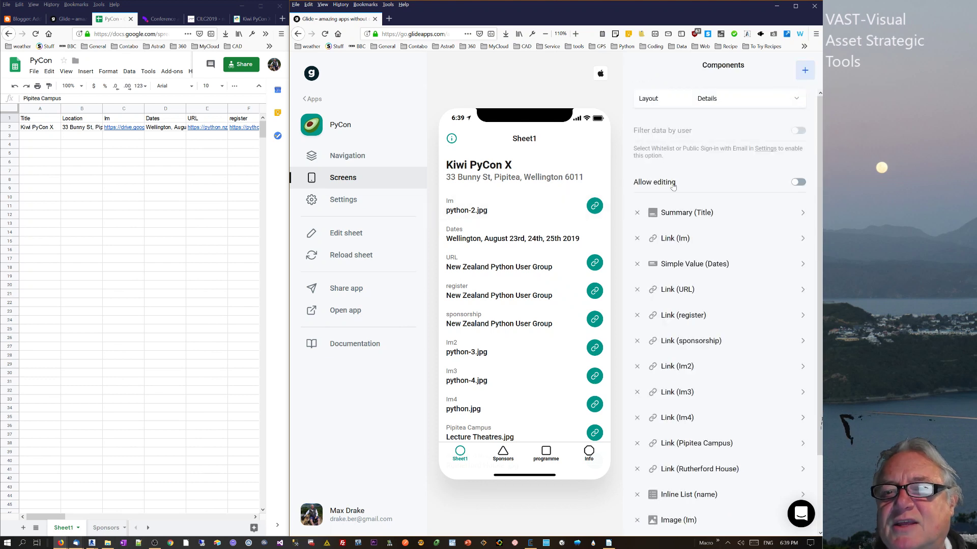
pyautogui.scroll(-3, 820, 207)
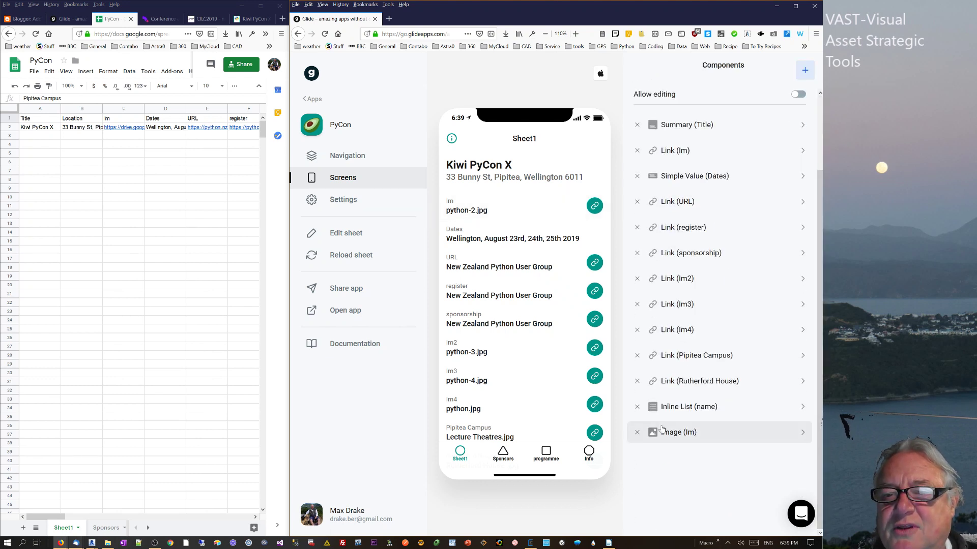
pyautogui.moveTo(664, 433); pyautogui.dragTo(670, 212)
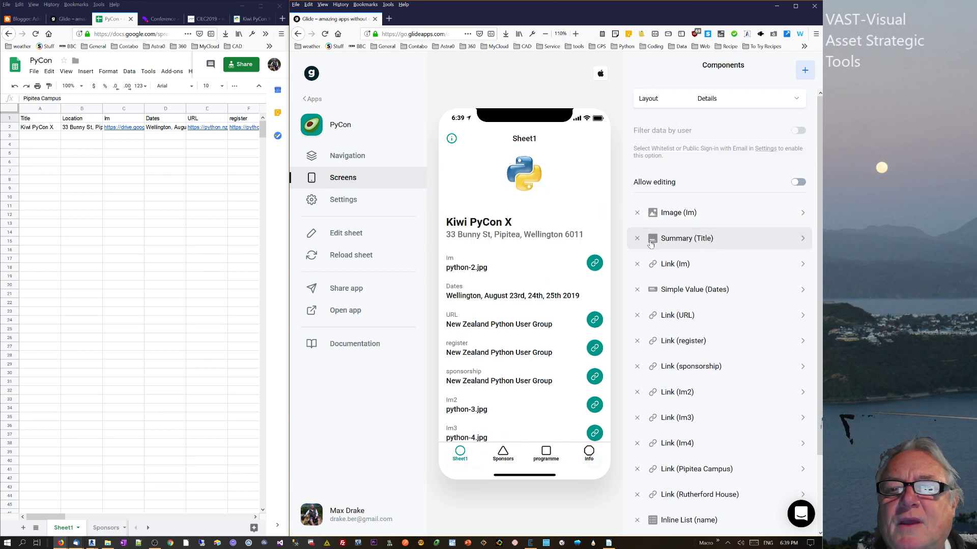
# - Compare with the Kiwi PyCon X app and change the Image component's source column to Im2
pyautogui.click(70, 18)
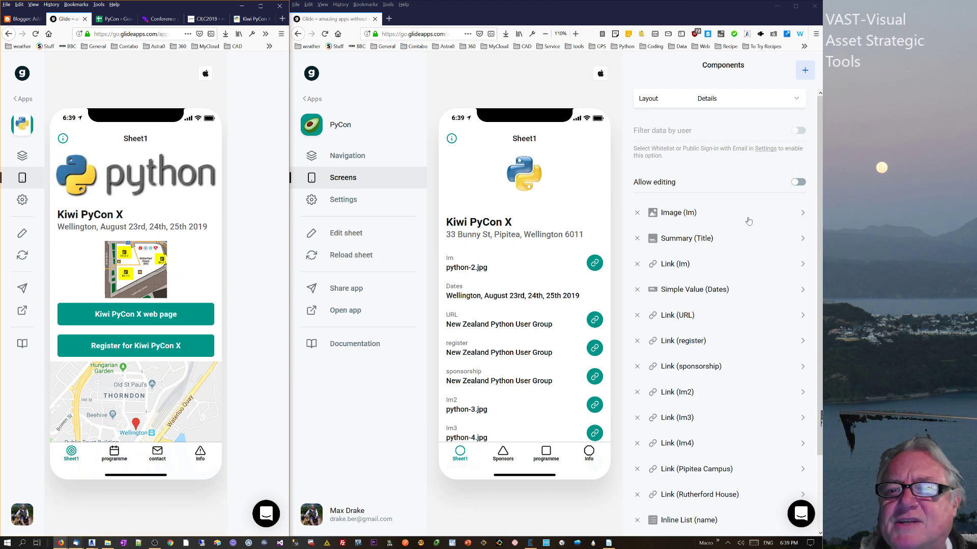
pyautogui.click(763, 227)
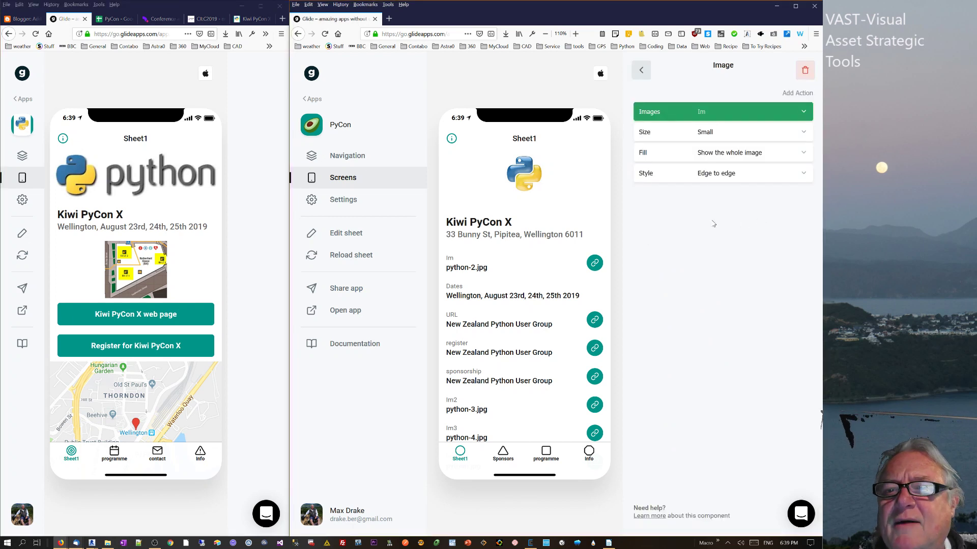
pyautogui.click(719, 117)
pyautogui.scroll(-1, 807, 178)
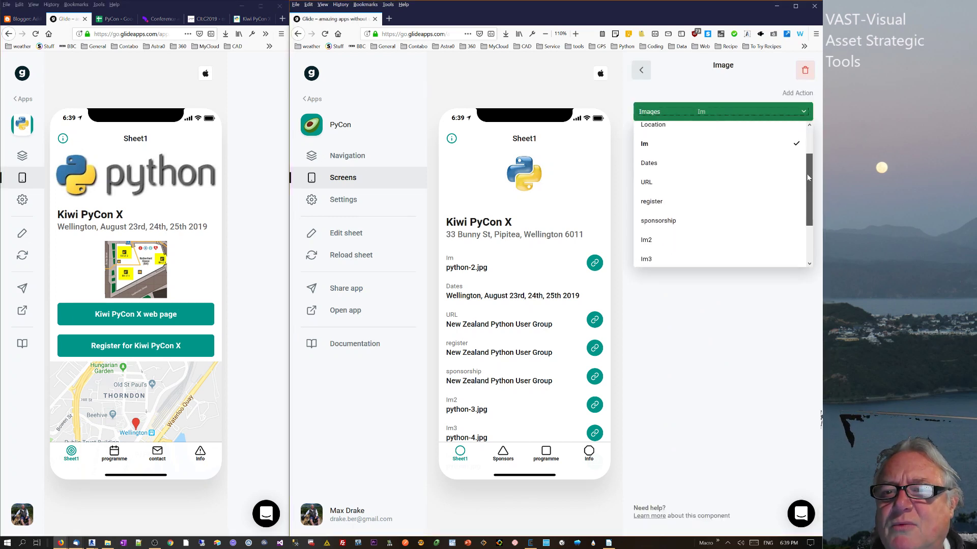
pyautogui.scroll(-1, 808, 177)
pyautogui.click(661, 228)
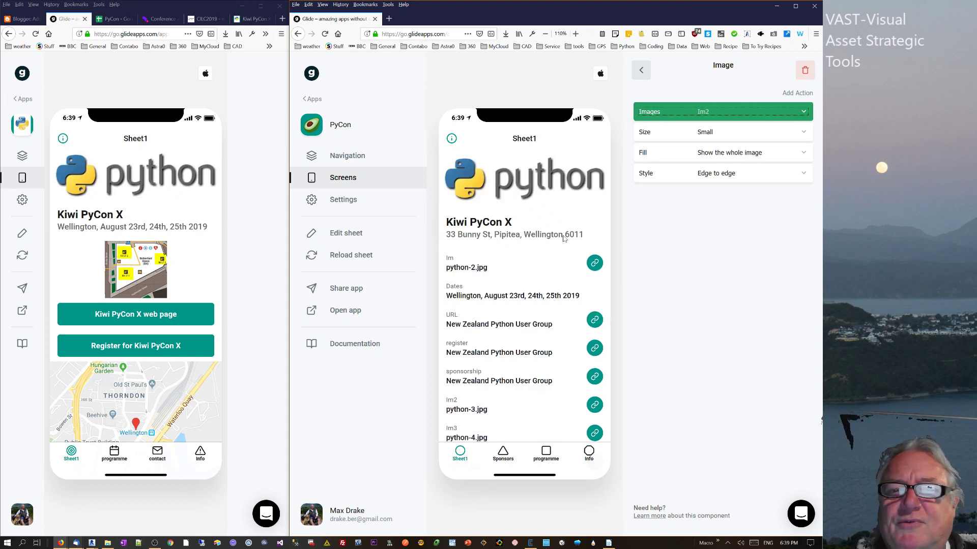
pyautogui.click(640, 71)
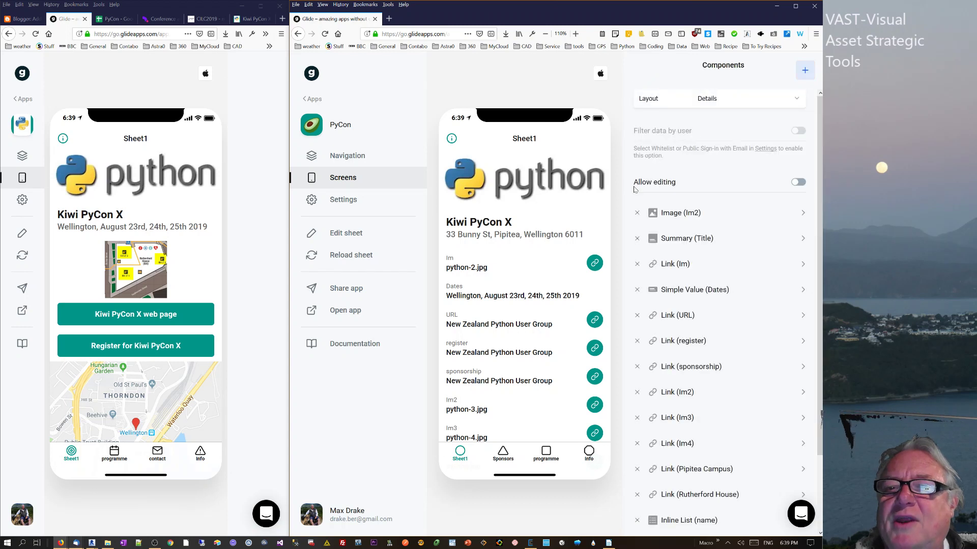
# - Try the Dates column as the Summary component's title, checking the title and dates cells in the PyCon spreadsheet
pyautogui.click(682, 239)
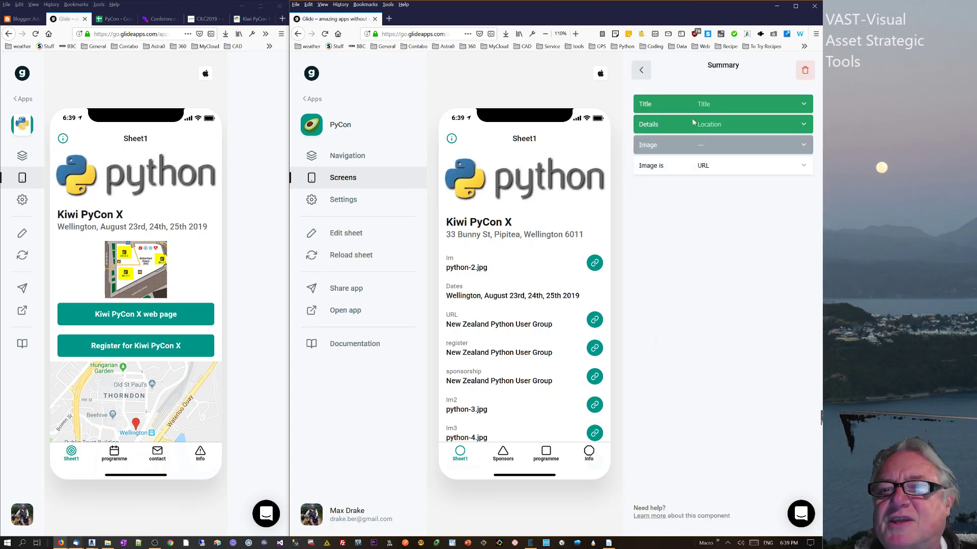
pyautogui.click(712, 107)
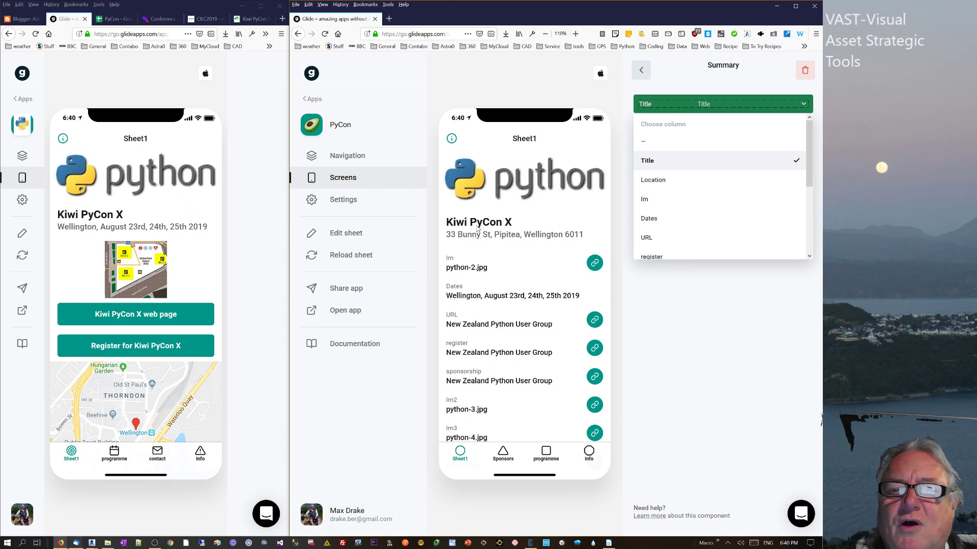
pyautogui.click(115, 19)
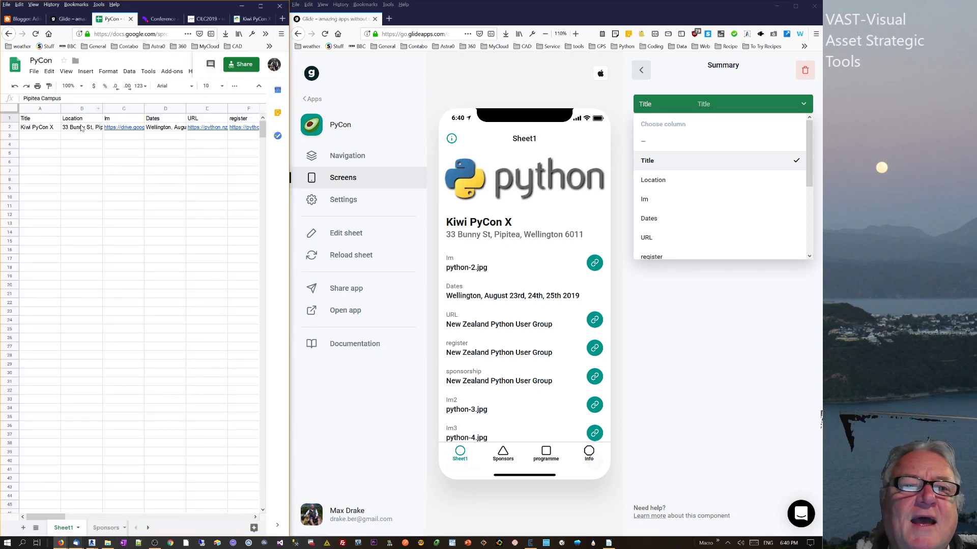
pyautogui.click(38, 129)
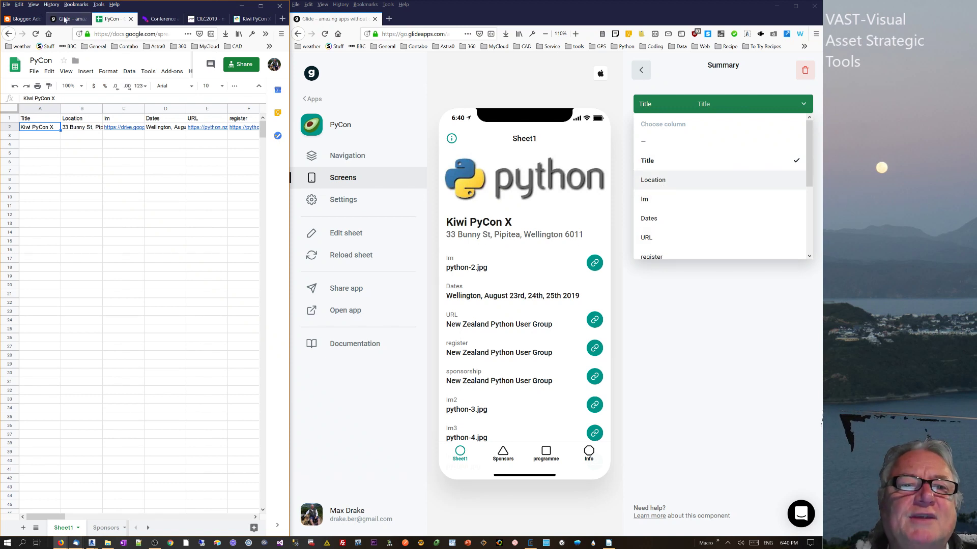
pyautogui.click(67, 19)
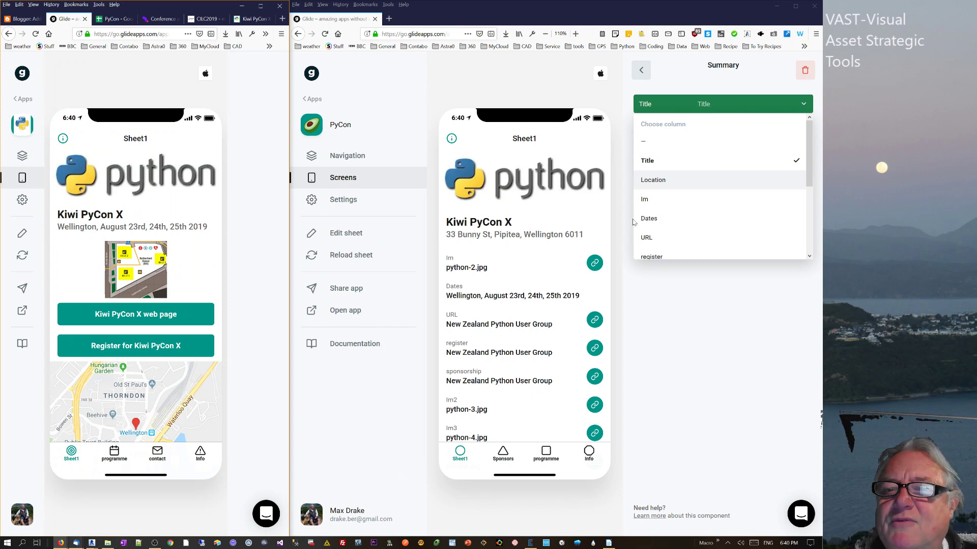
pyautogui.click(656, 220)
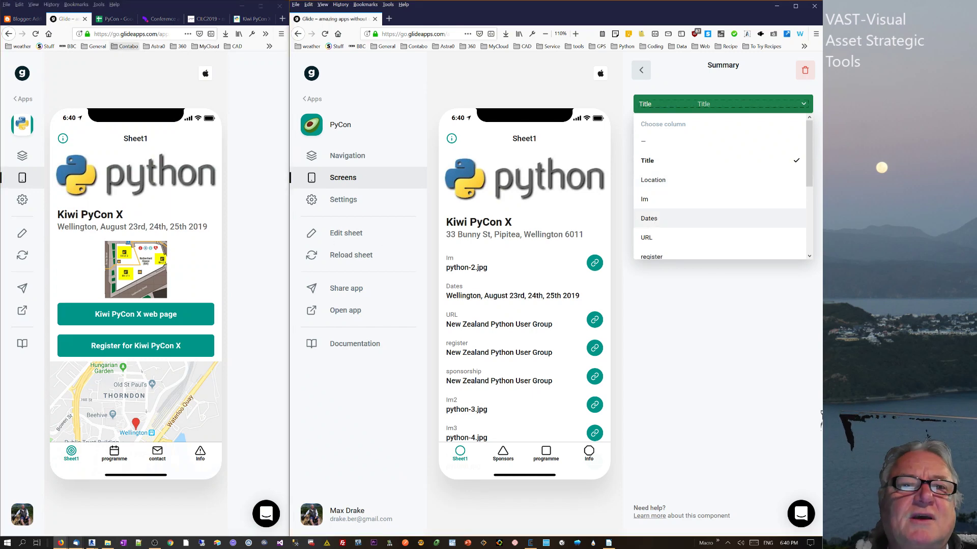
pyautogui.click(113, 18)
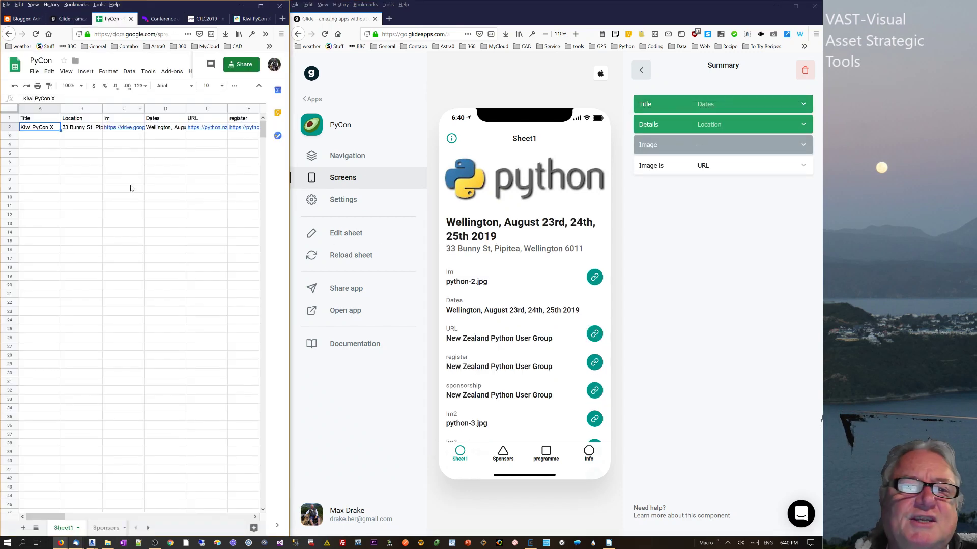
pyautogui.click(172, 128)
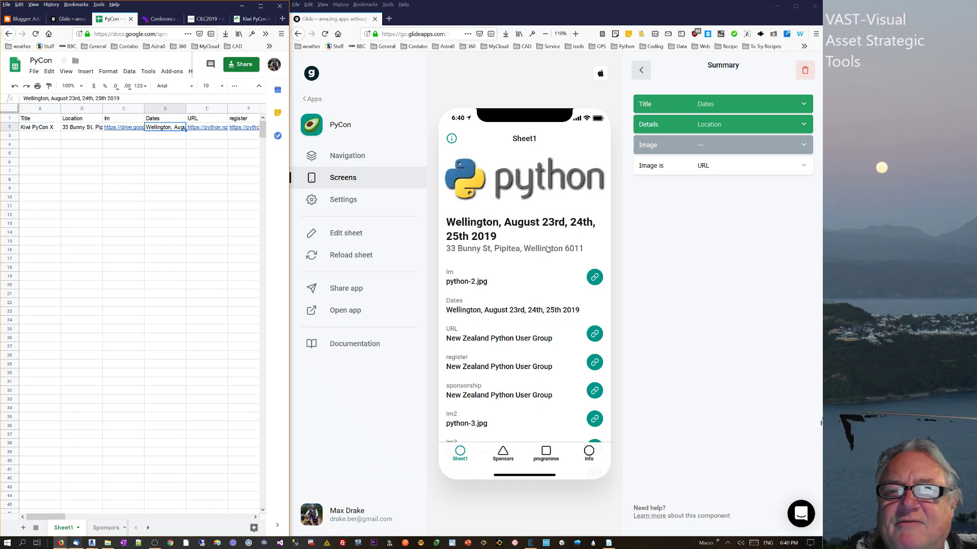
# - Set the Summary component's title to the Title column and its details to the Dates column
pyautogui.click(719, 127)
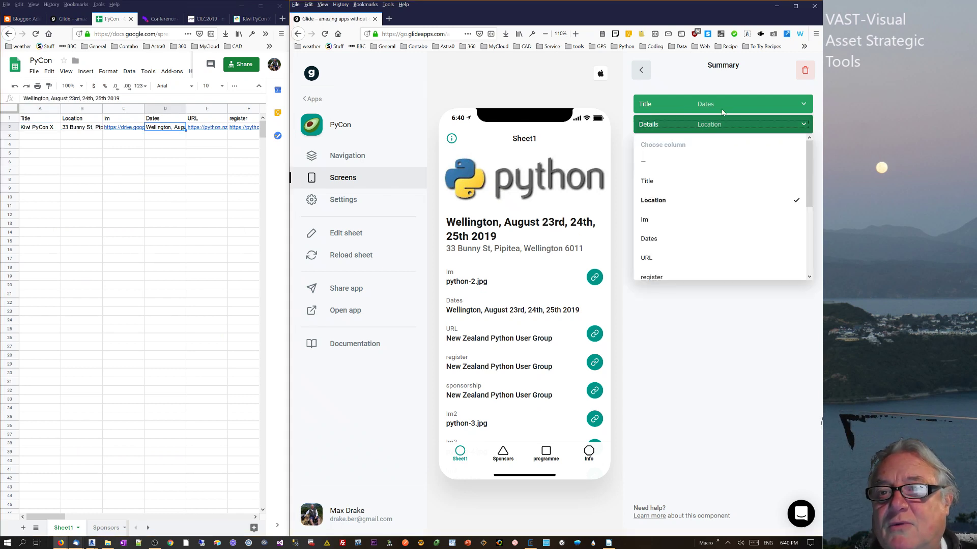
pyautogui.click(723, 108)
pyautogui.click(685, 160)
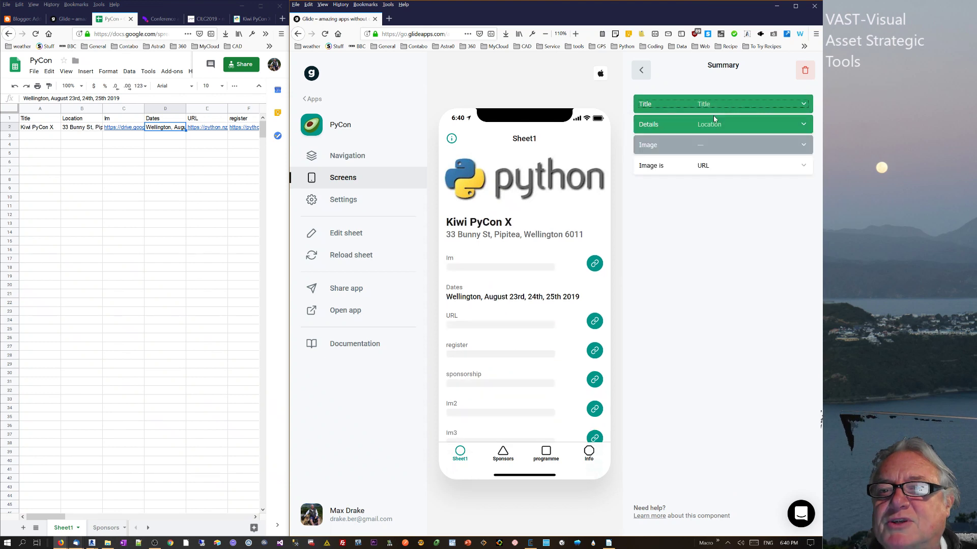
pyautogui.click(705, 125)
pyautogui.click(656, 239)
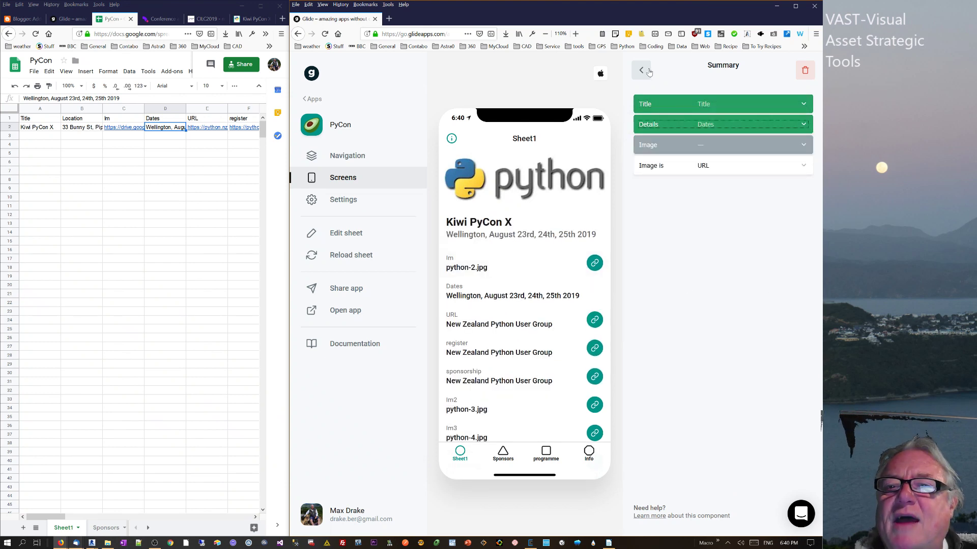
pyautogui.click(624, 140)
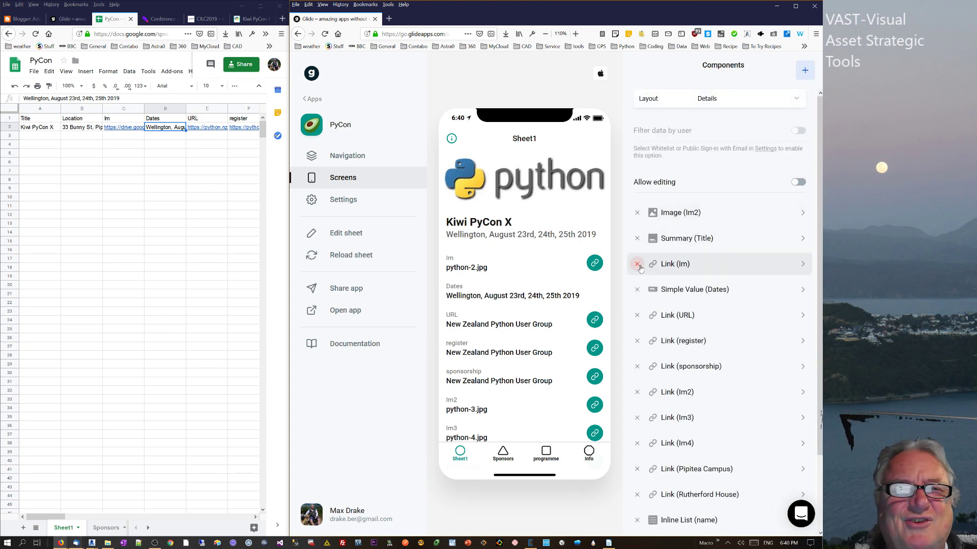
# - View the venue map image full screen in the Kiwi PyCon X reference app and close it again
pyautogui.click(67, 19)
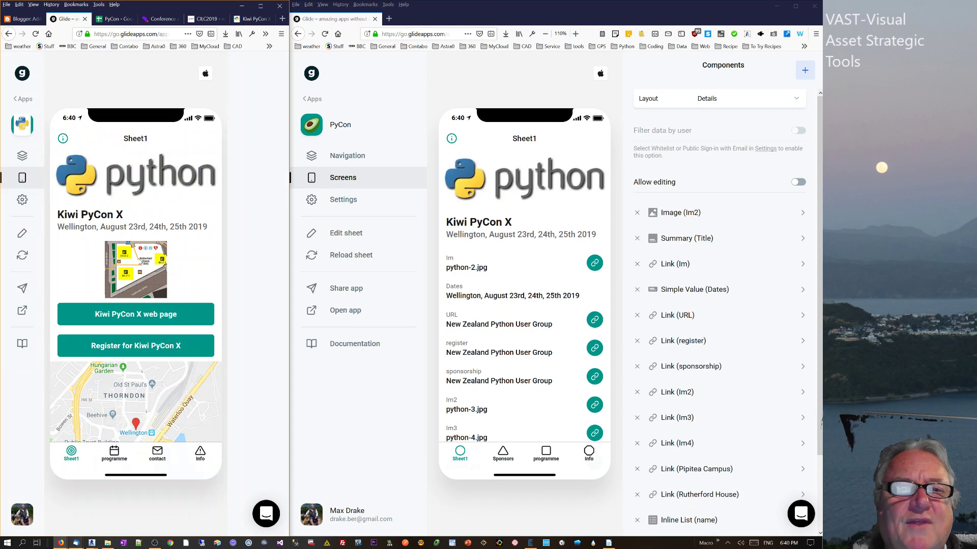
pyautogui.click(137, 264)
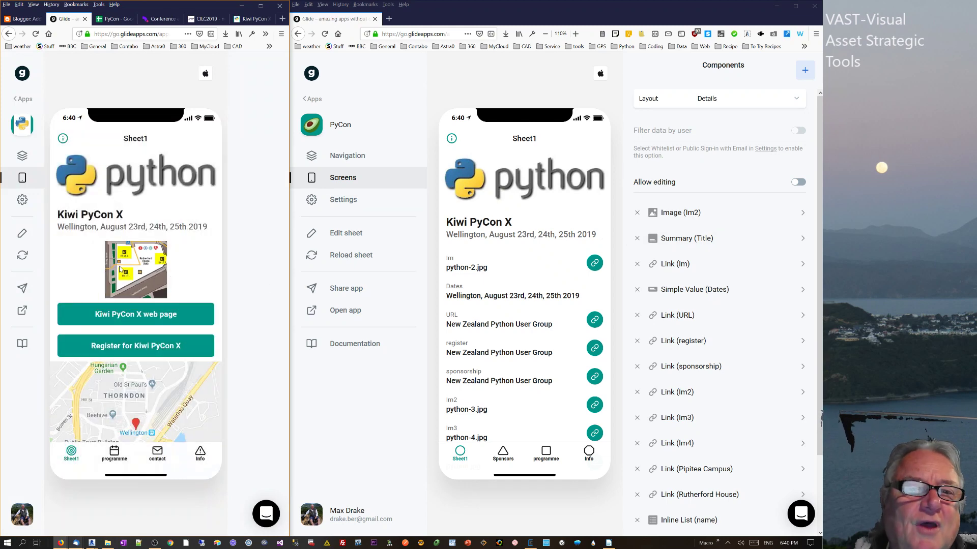
pyautogui.click(120, 270)
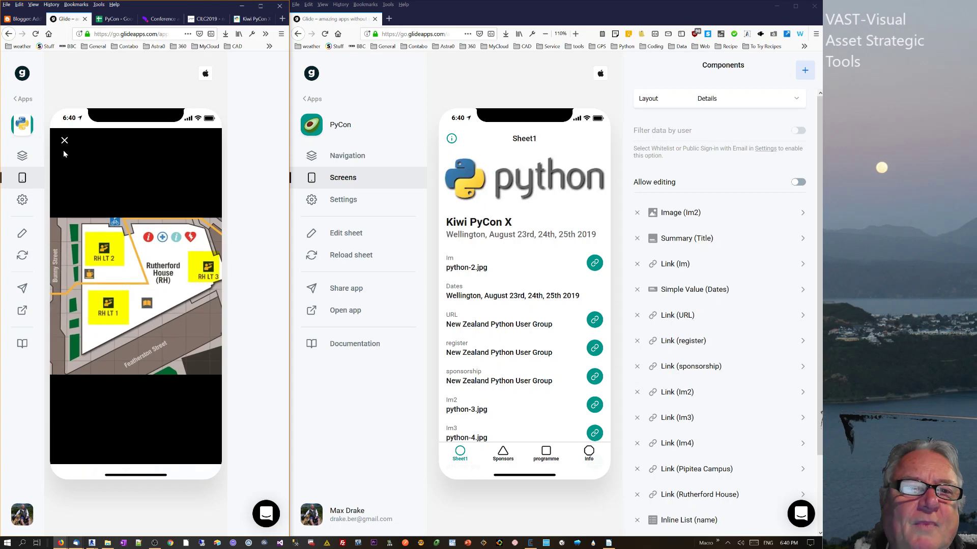
pyautogui.click(62, 141)
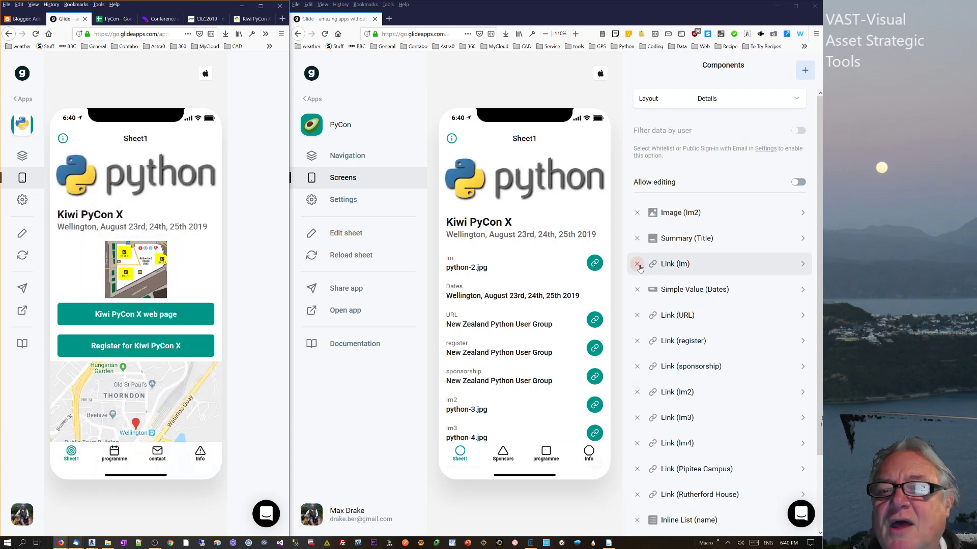
# - Delete all link, simple value and inline list components below the Summary on the Sheet1 screen
pyautogui.click(636, 264)
pyautogui.click(637, 264)
pyautogui.click(637, 264)
pyautogui.click(637, 264)
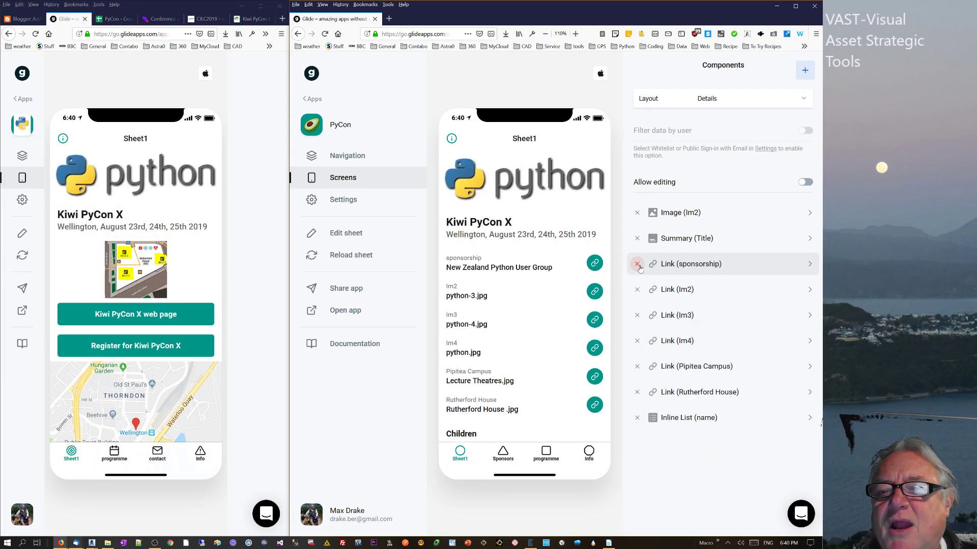
pyautogui.click(637, 264)
pyautogui.click(637, 264)
pyautogui.click(637, 264)
pyautogui.click(639, 267)
pyautogui.click(639, 267)
pyautogui.click(639, 266)
pyautogui.click(639, 267)
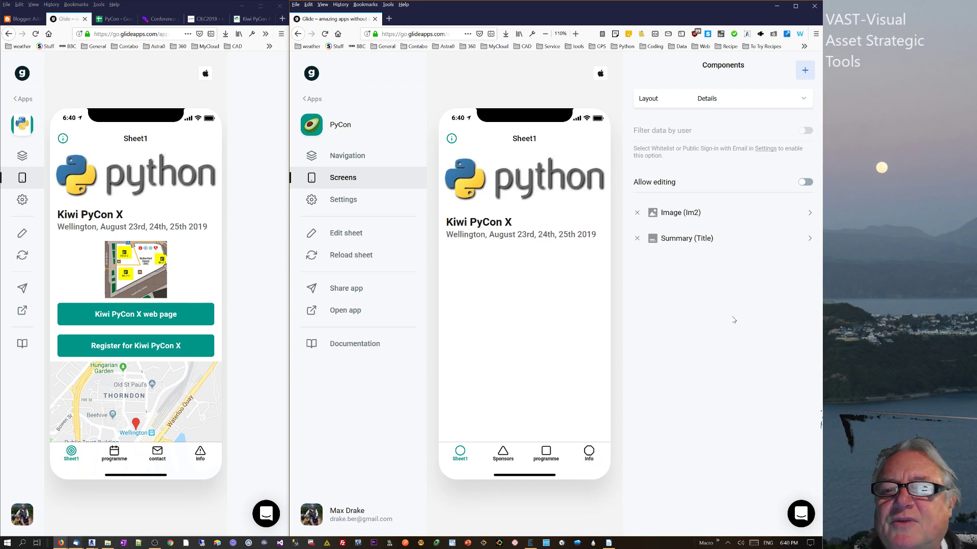
# - Add an Image component below the Summary on the Sheet1 screen
pyautogui.click(805, 71)
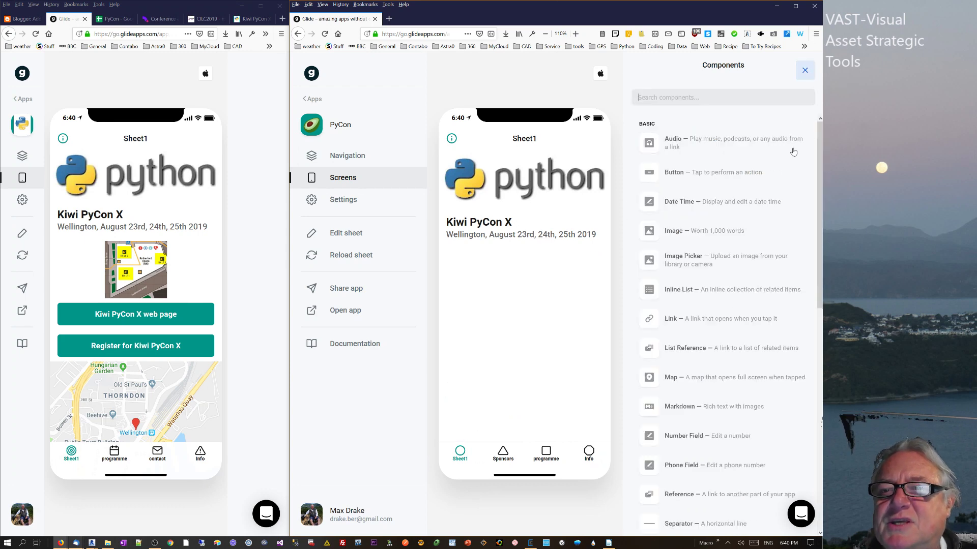
pyautogui.scroll(-3, 819, 191)
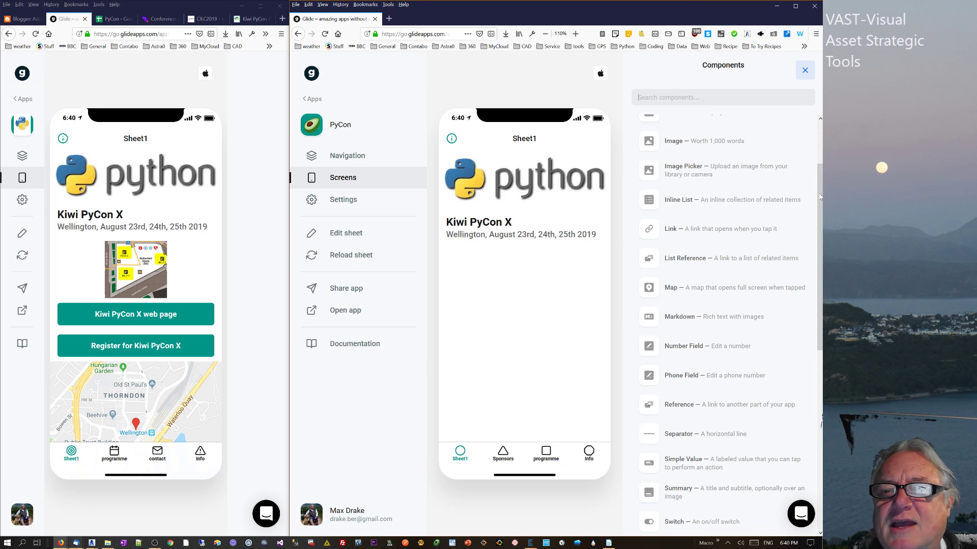
pyautogui.click(707, 143)
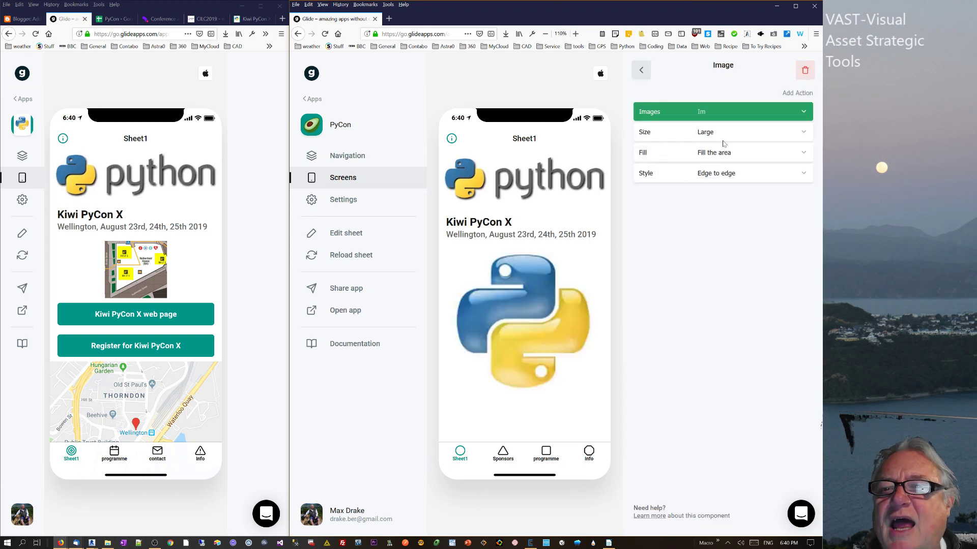
# - Try the Im3 and Im4 columns as the source of the new Image component
pyautogui.click(719, 119)
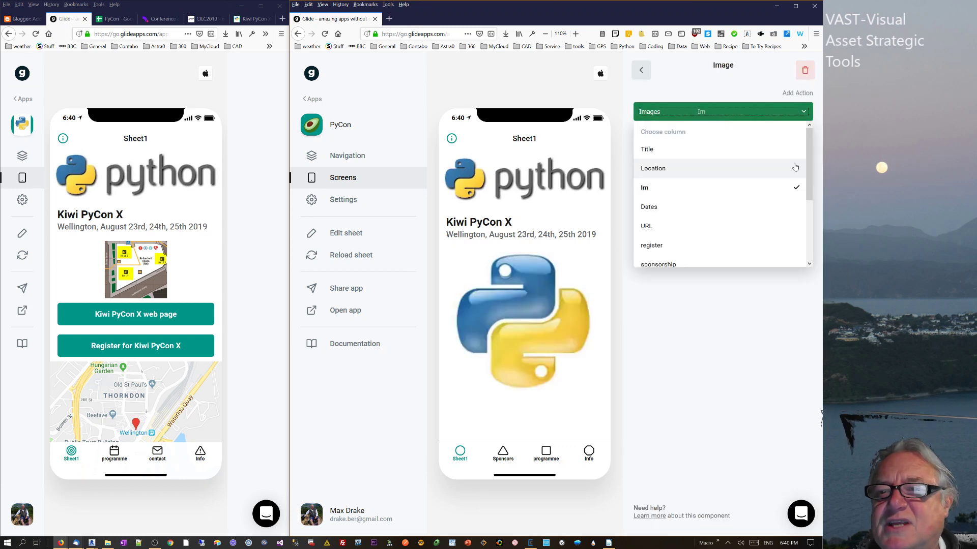
pyautogui.scroll(-3, 811, 172)
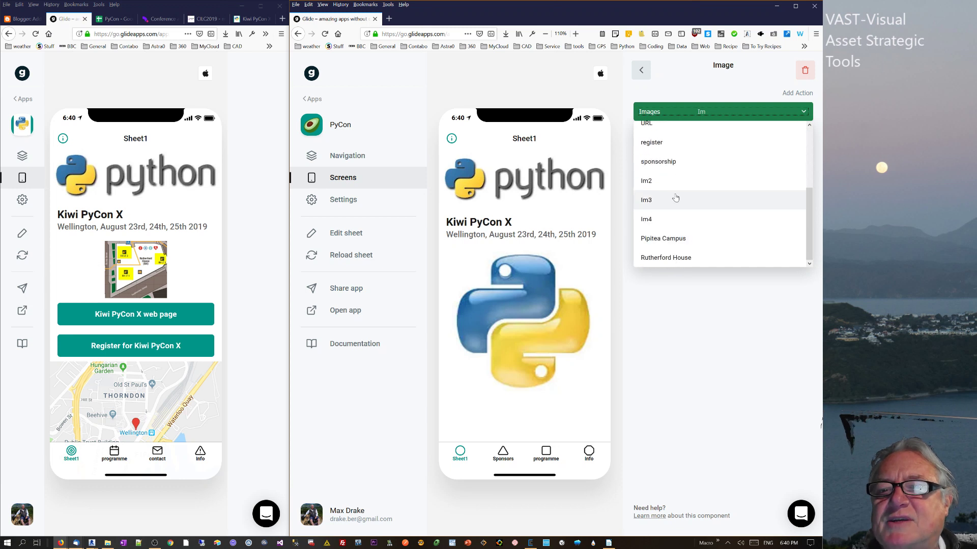
pyautogui.click(678, 200)
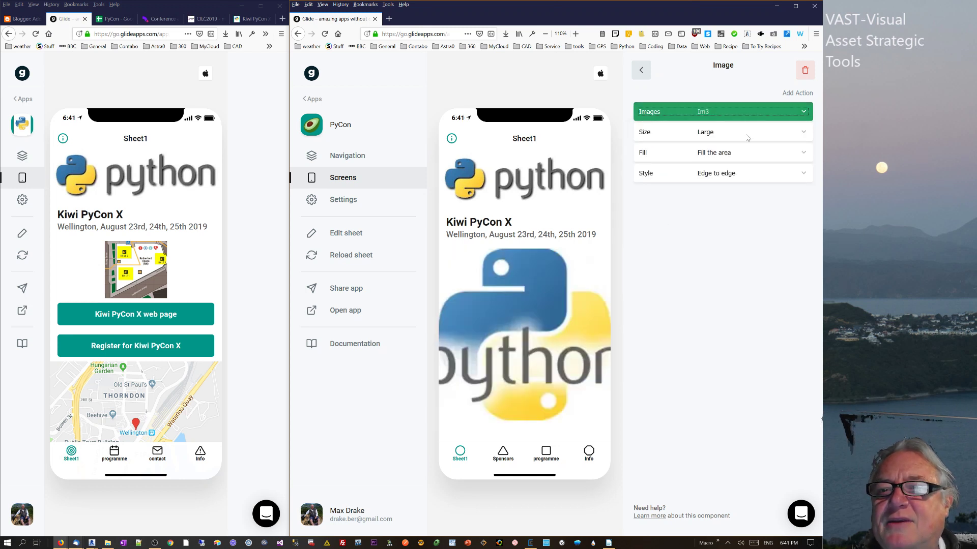
pyautogui.click(758, 116)
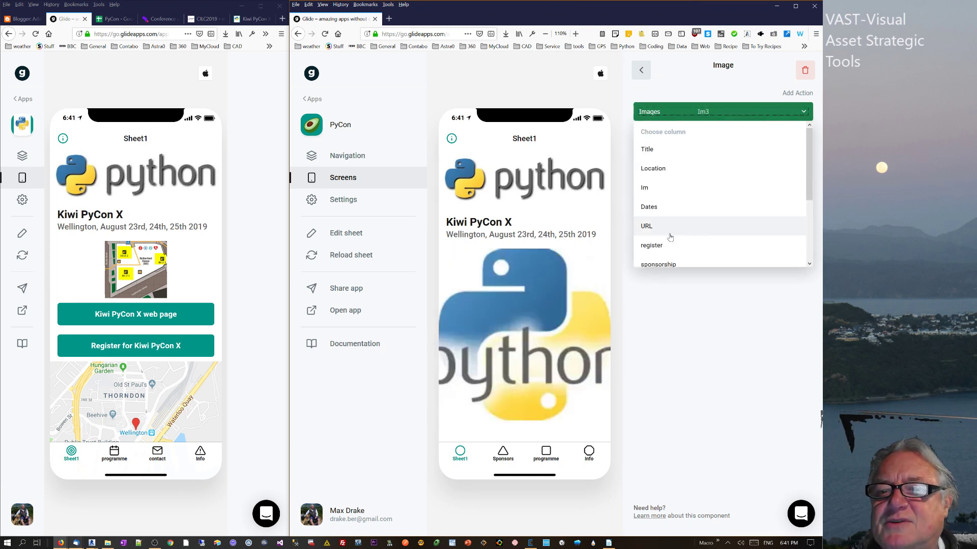
pyautogui.scroll(-3, 661, 213)
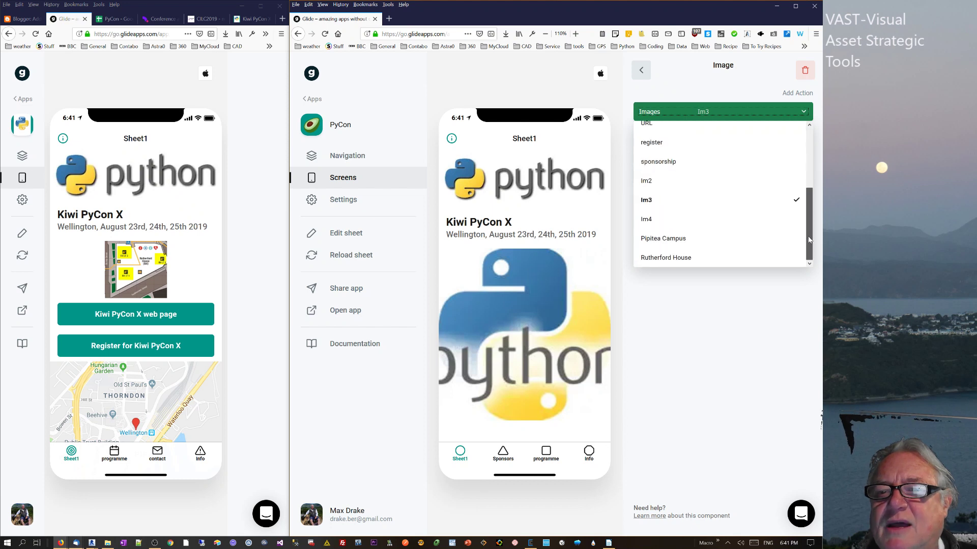
pyautogui.click(651, 221)
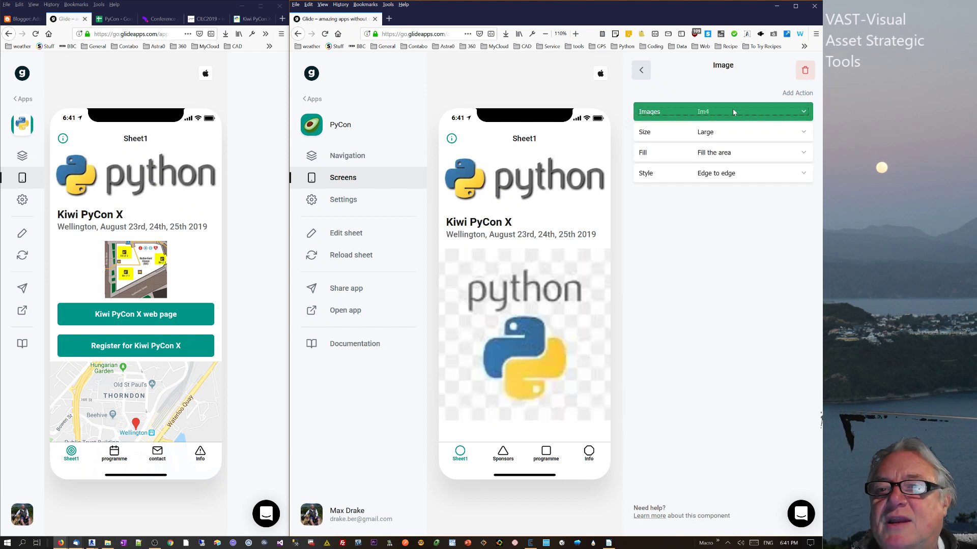
# - Set the new Image component's source to the Rutherford House column
pyautogui.click(733, 111)
pyautogui.scroll(-3, 803, 249)
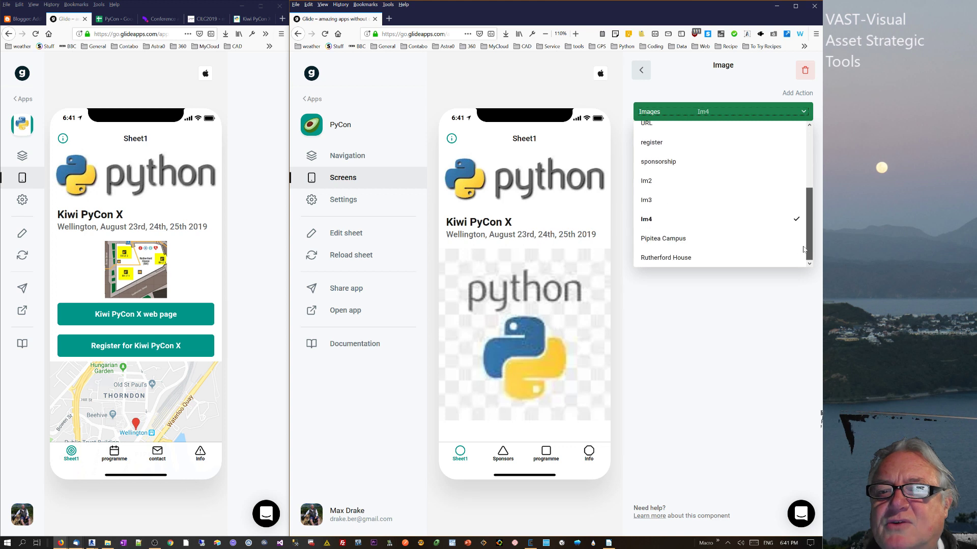
pyautogui.click(711, 263)
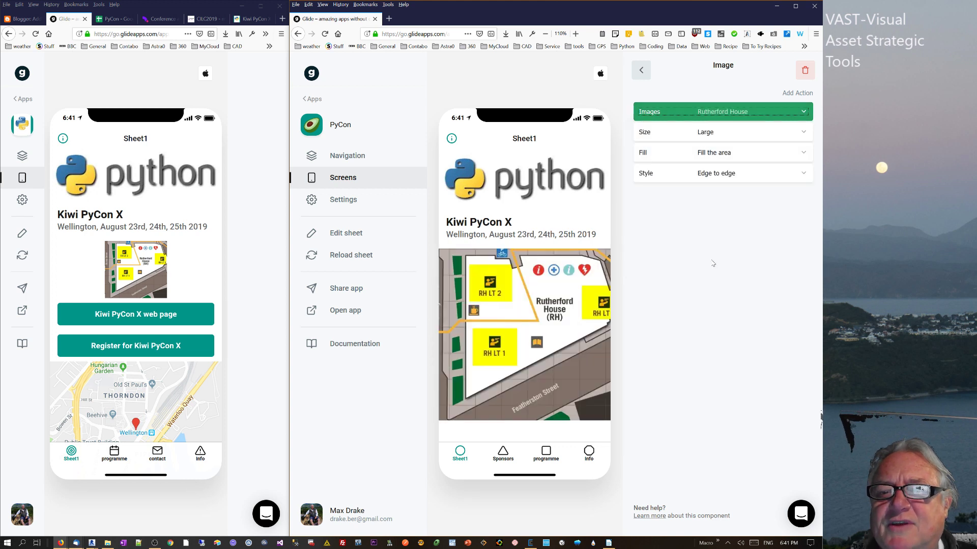
# - Set the Rutherford House image's size to Small and its fill to Show the whole image
pyautogui.click(729, 134)
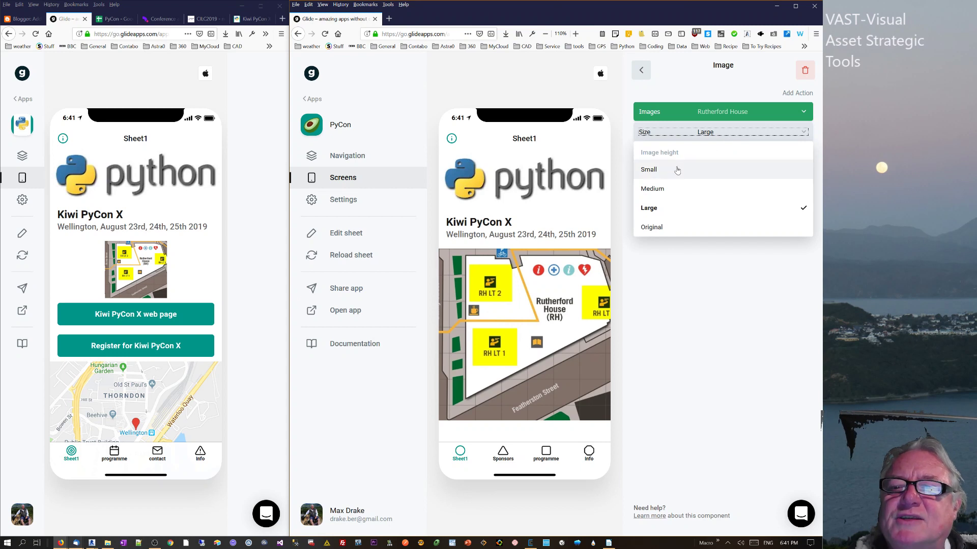
pyautogui.click(677, 170)
pyautogui.click(734, 153)
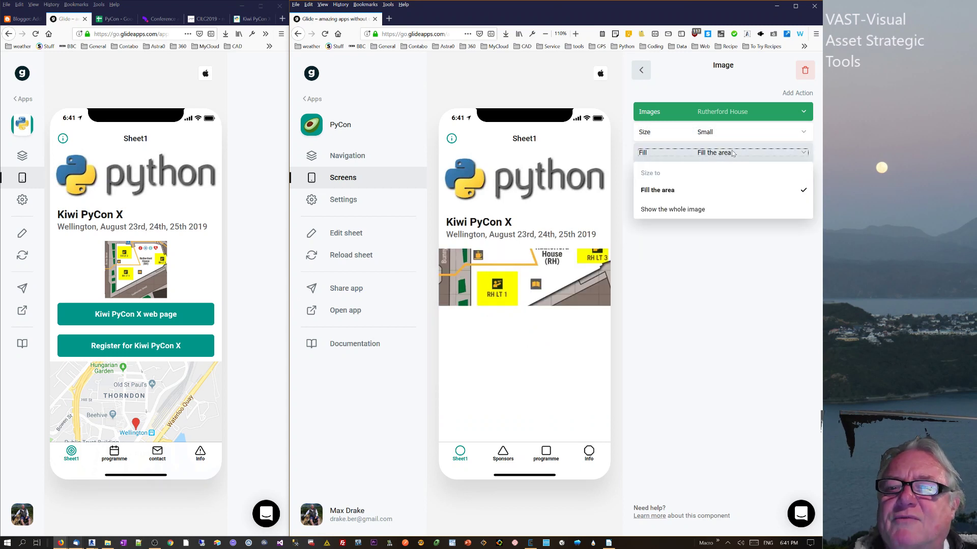
pyautogui.click(686, 215)
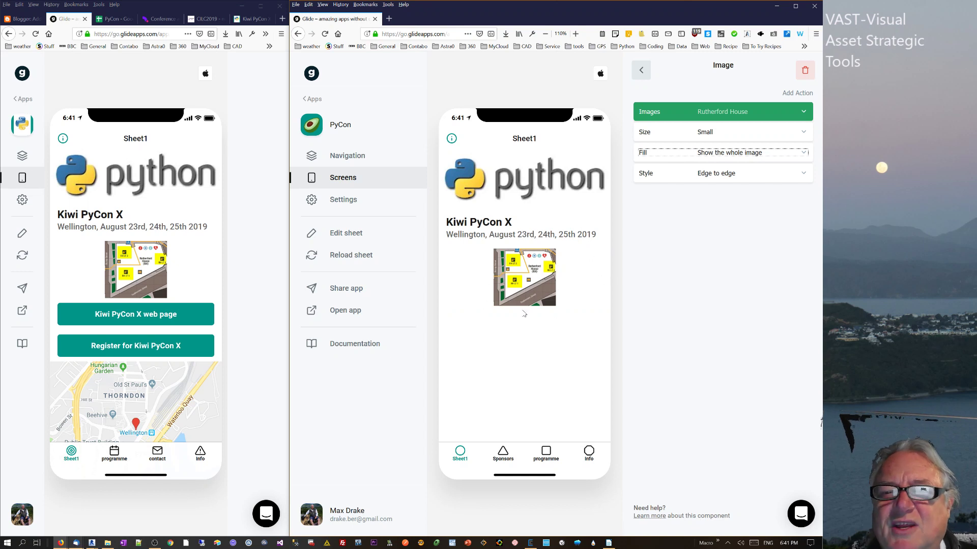
# - Try the Inset with content style on the Rutherford House image and return it to Edge to edge
pyautogui.click(723, 174)
pyautogui.click(689, 231)
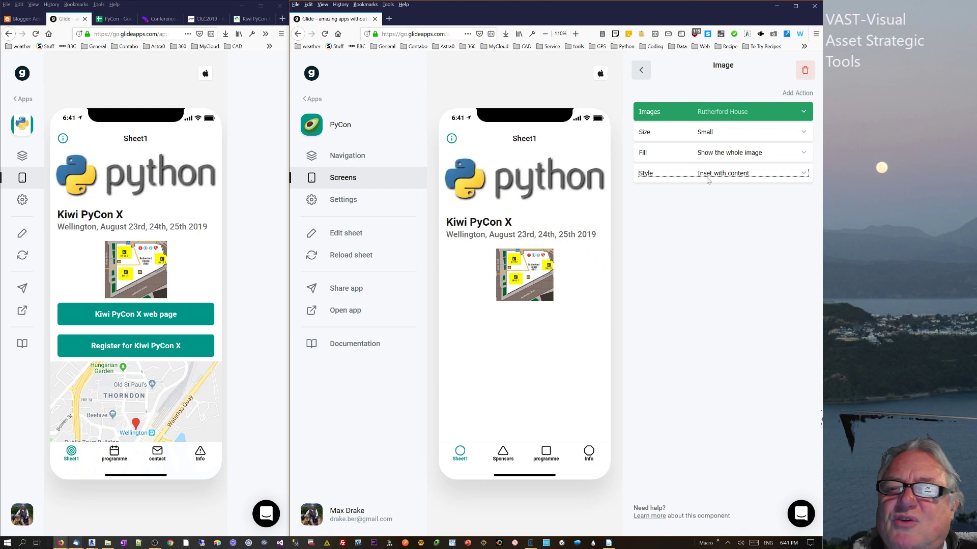
pyautogui.click(708, 178)
pyautogui.click(686, 210)
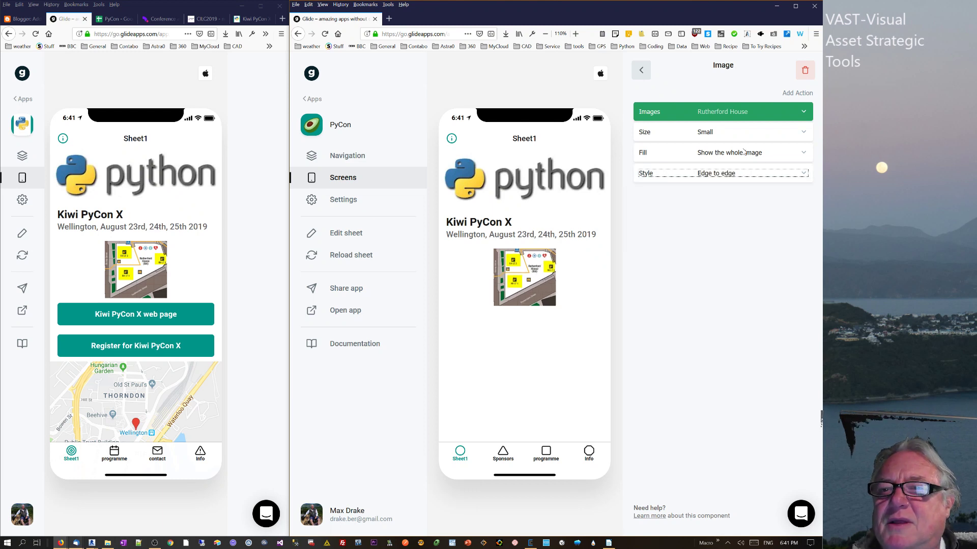
# - Add the Enlarge image action to the Rutherford House image and test it full screen in the app preview
pyautogui.click(801, 93)
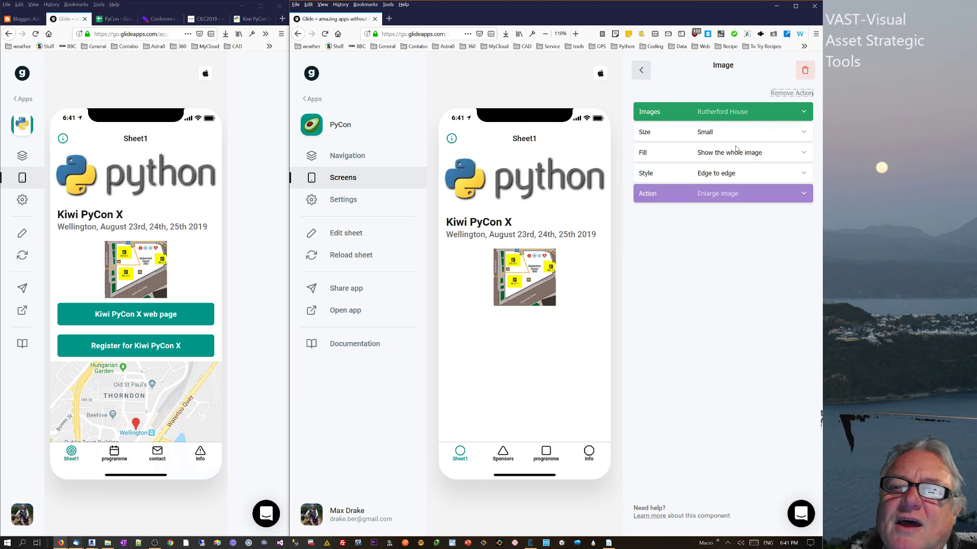
pyautogui.click(641, 69)
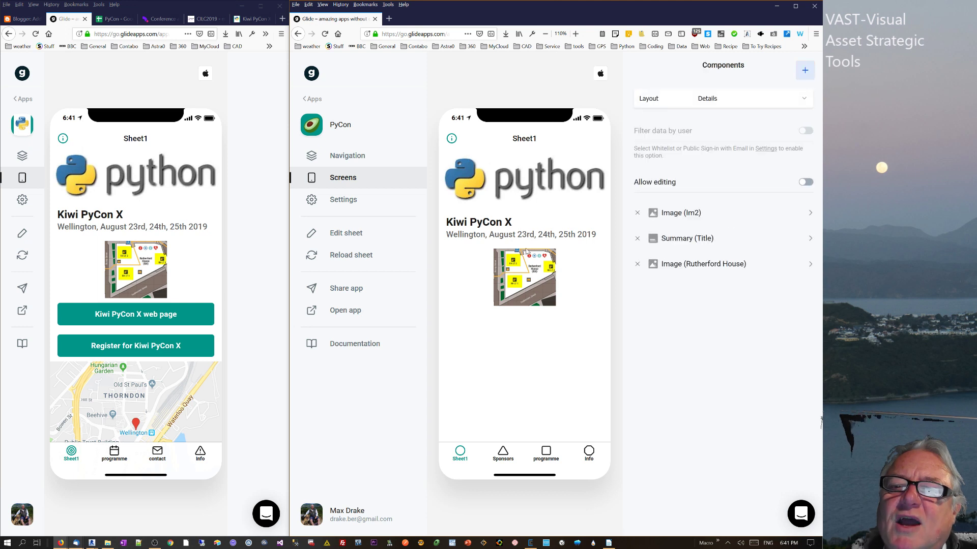
pyautogui.click(529, 287)
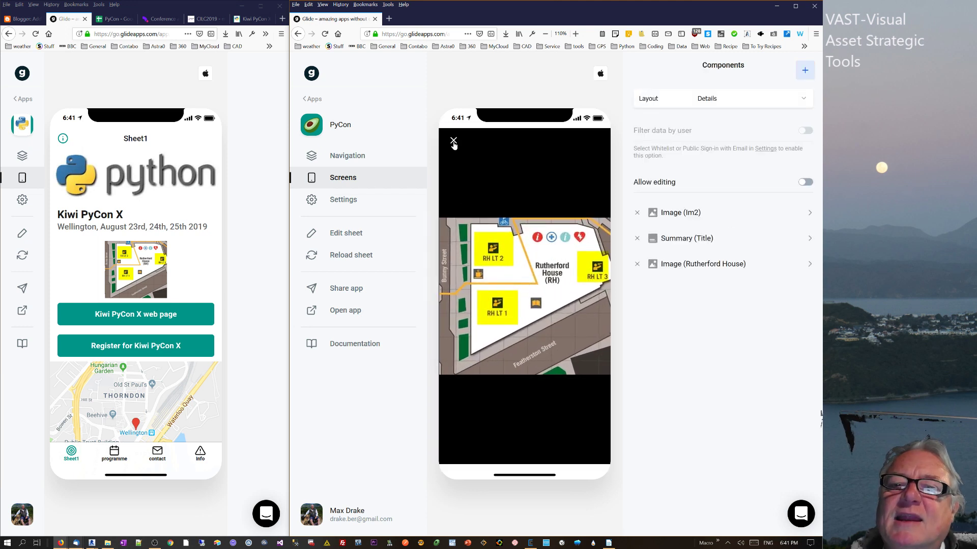
pyautogui.click(453, 142)
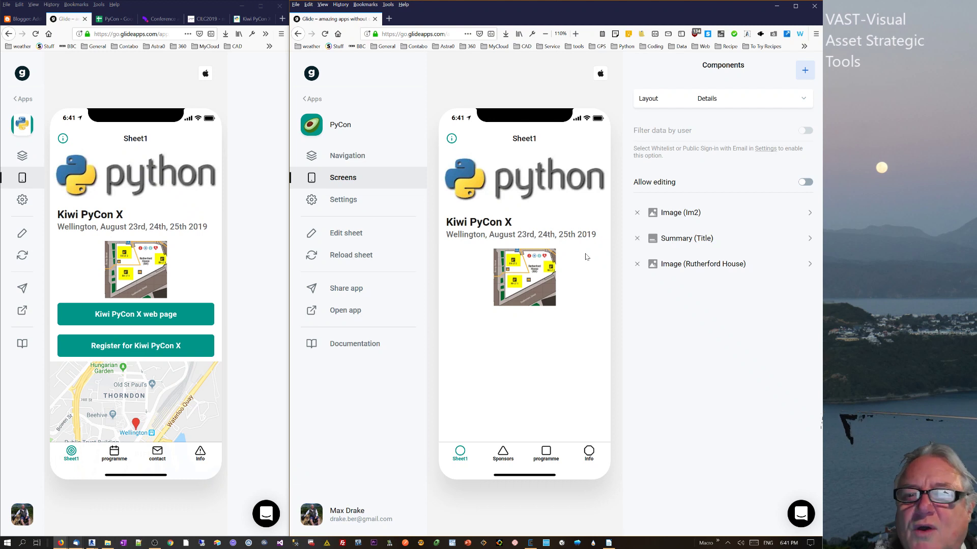
# - Add a Button component below the map image with URL as its data column, keeping the Filled style
pyautogui.click(804, 70)
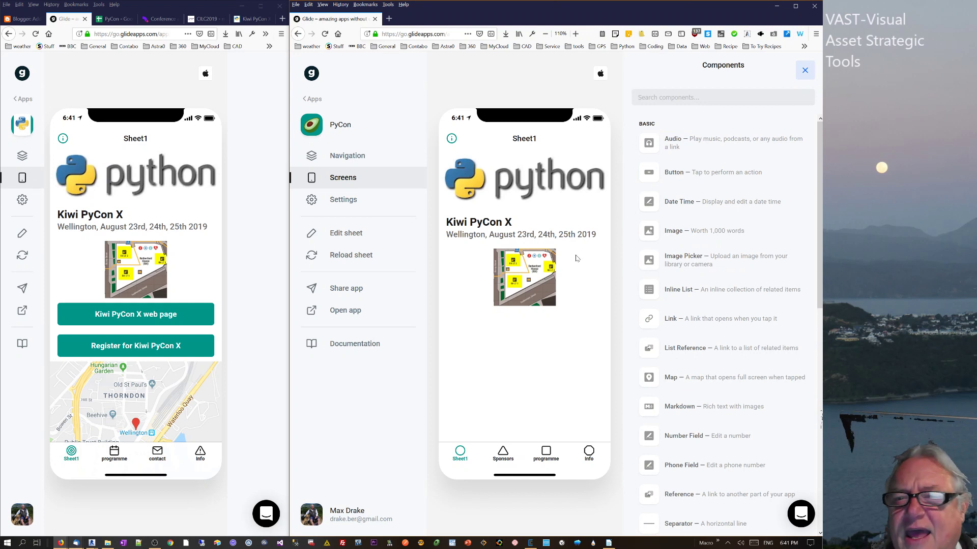
pyautogui.click(672, 175)
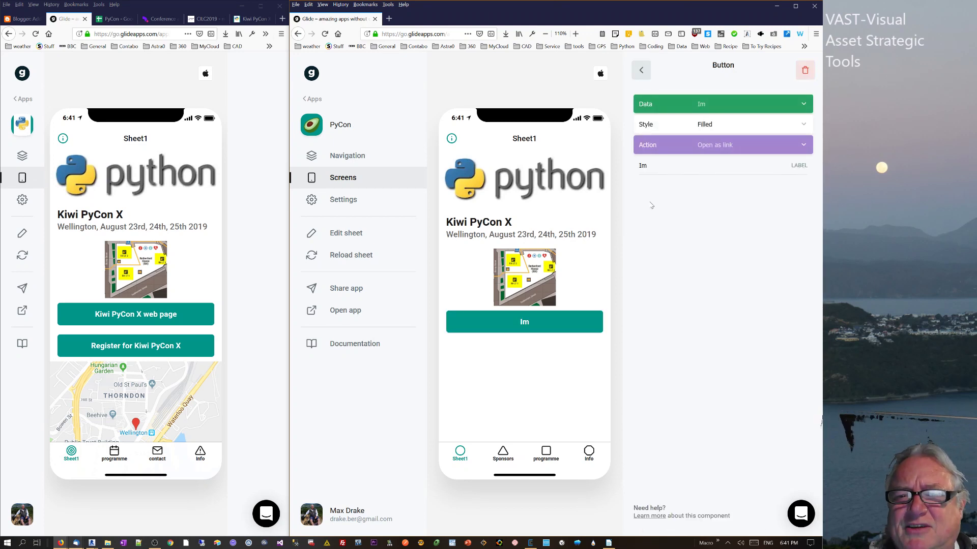
pyautogui.click(717, 124)
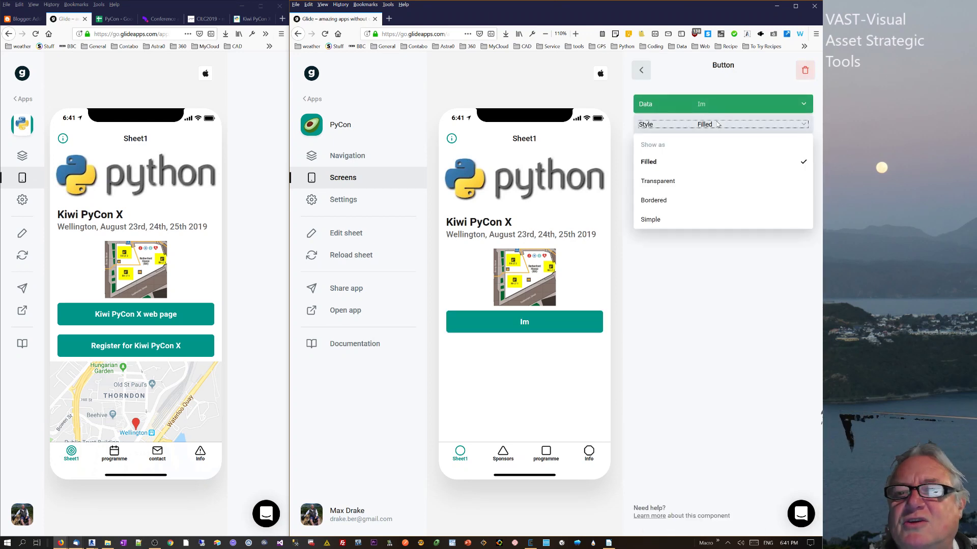
pyautogui.click(717, 124)
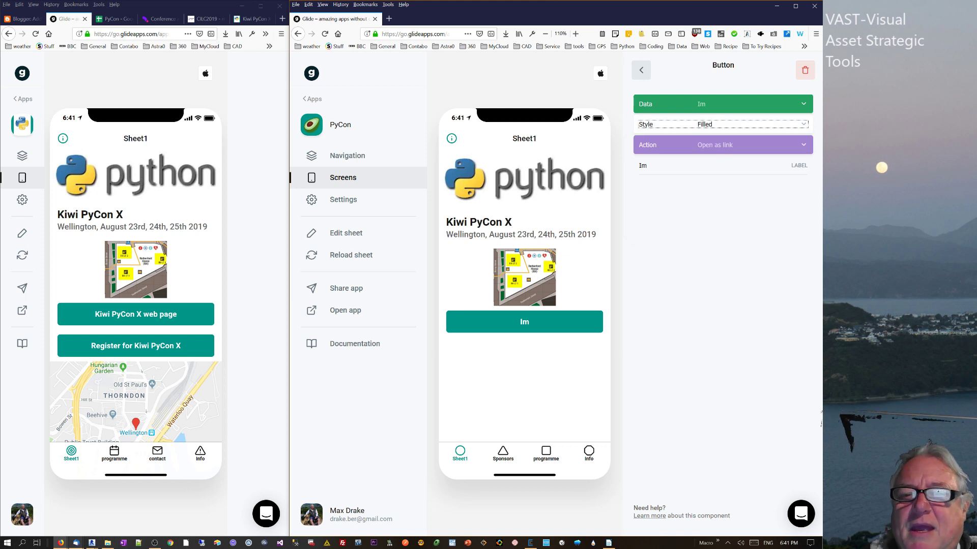
pyautogui.click(718, 109)
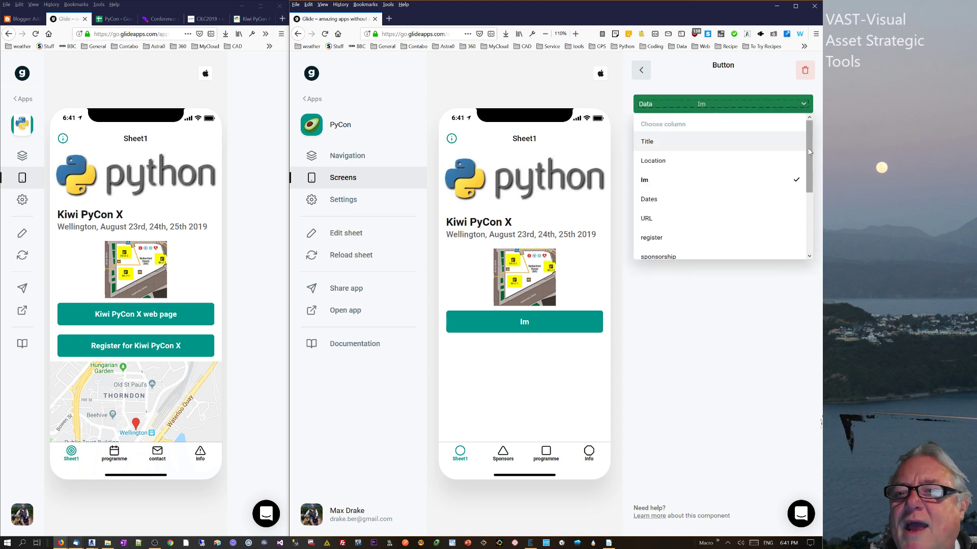
pyautogui.moveTo(810, 152)
pyautogui.mouseDown()
pyautogui.moveTo(818, 234)
pyautogui.moveTo(824, 160)
pyautogui.mouseUp()
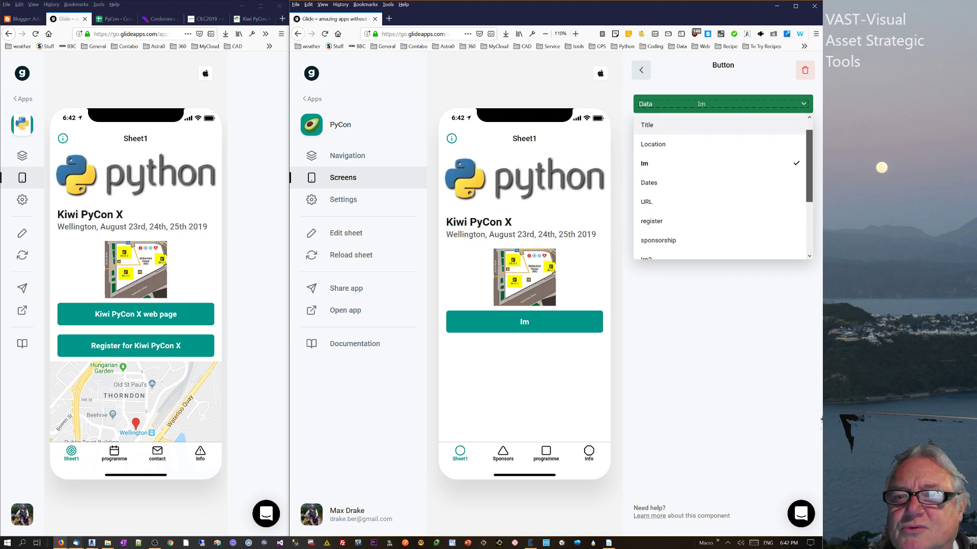
pyautogui.click(683, 203)
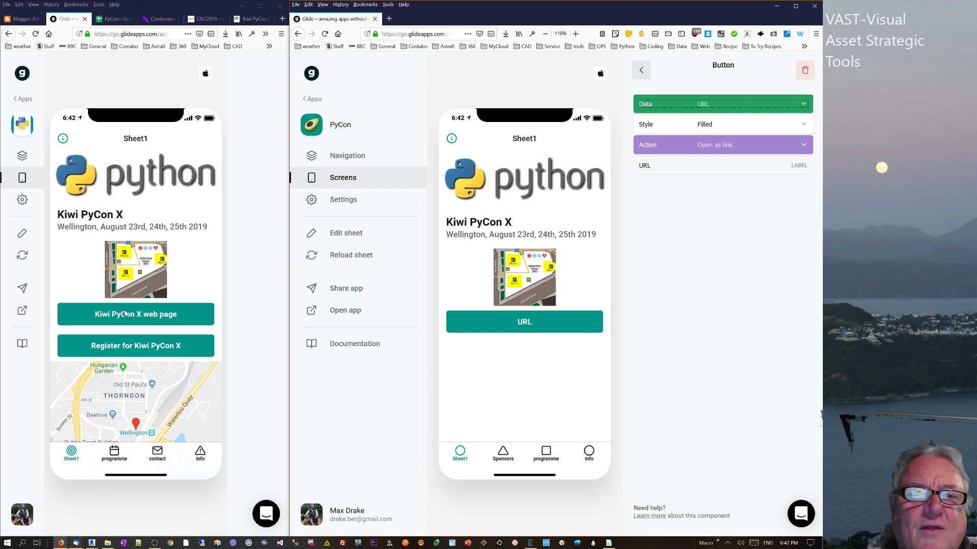
# - Test the web page buttons in the reference app and the new app, closing each opened page again
pyautogui.click(126, 313)
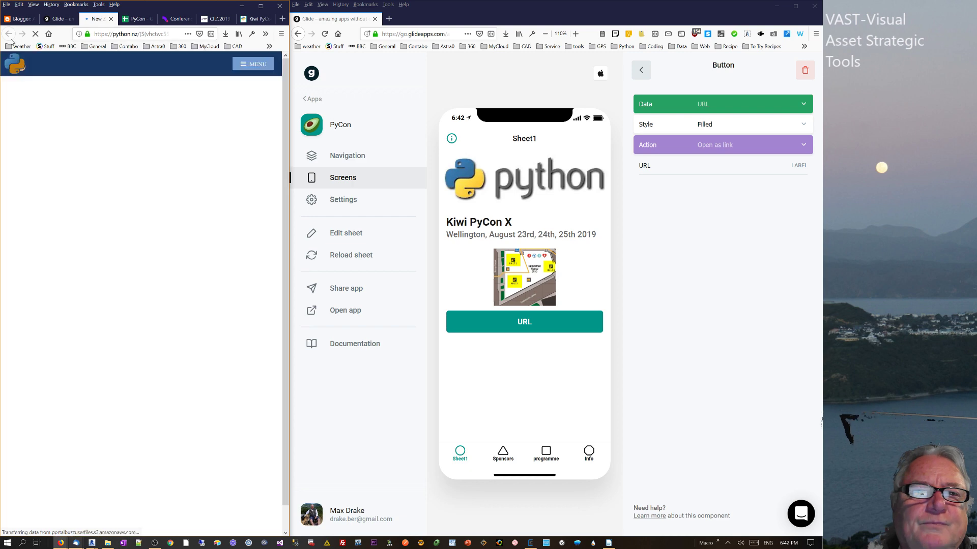
pyautogui.click(111, 19)
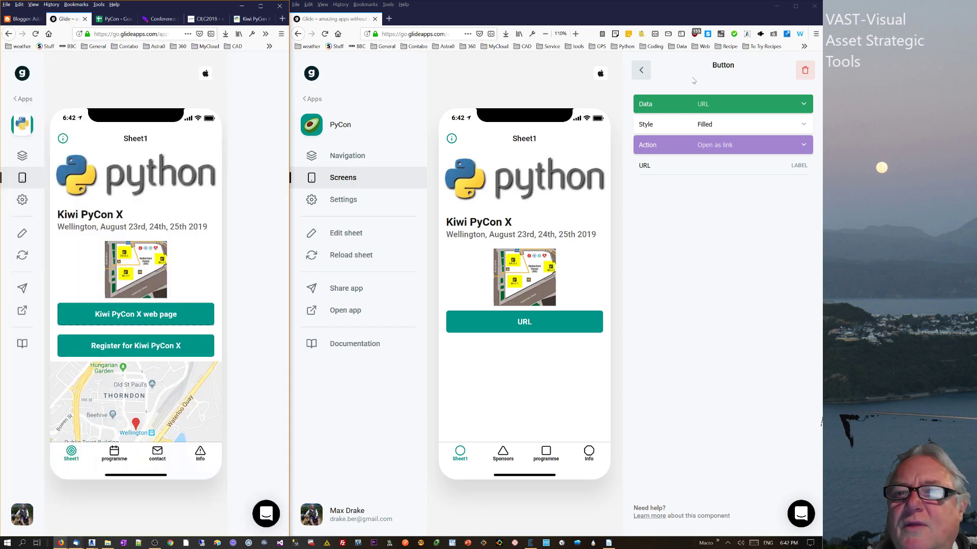
pyautogui.click(526, 327)
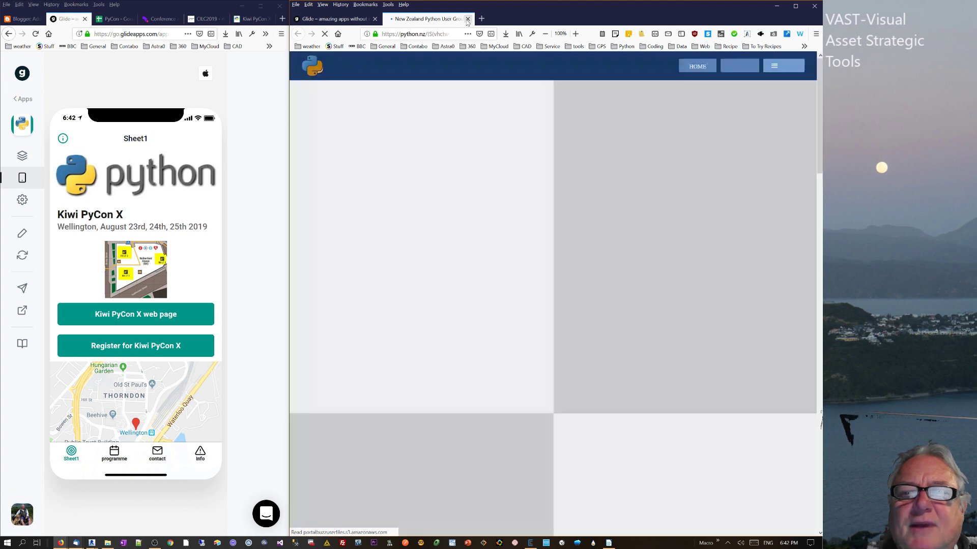
pyautogui.click(468, 18)
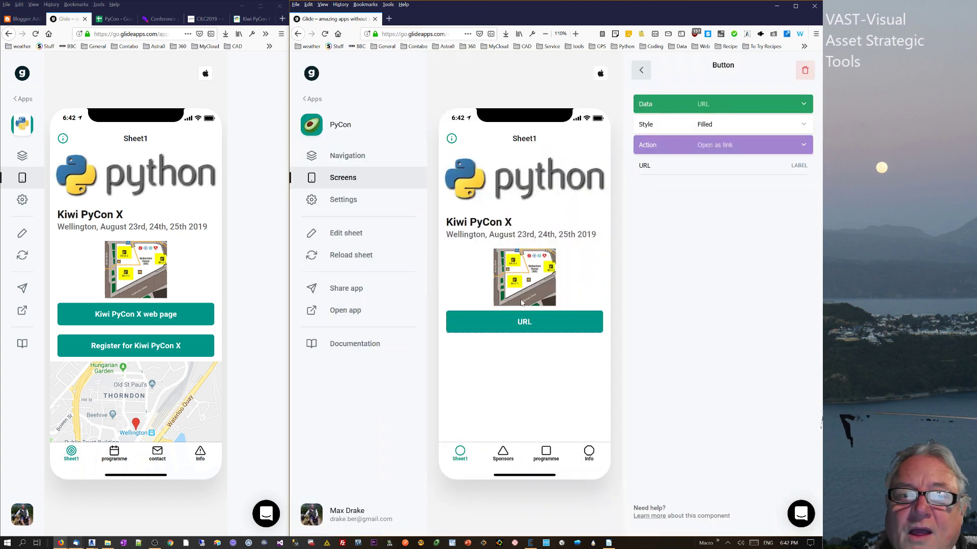
# - Change the URL button's label to "Kiwi Python xcn nbm" and return to the component list
pyautogui.doubleClick(650, 165)
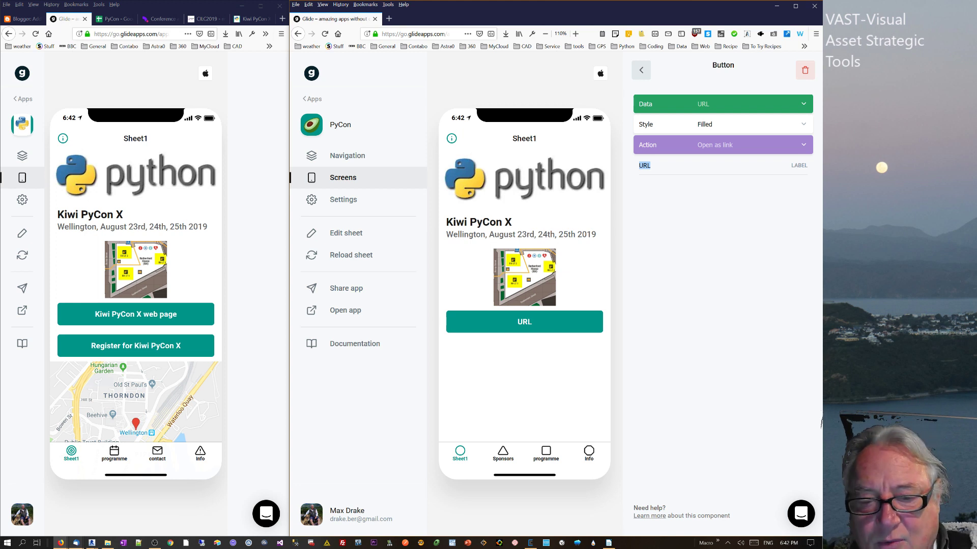
pyautogui.write('Kiwi P')
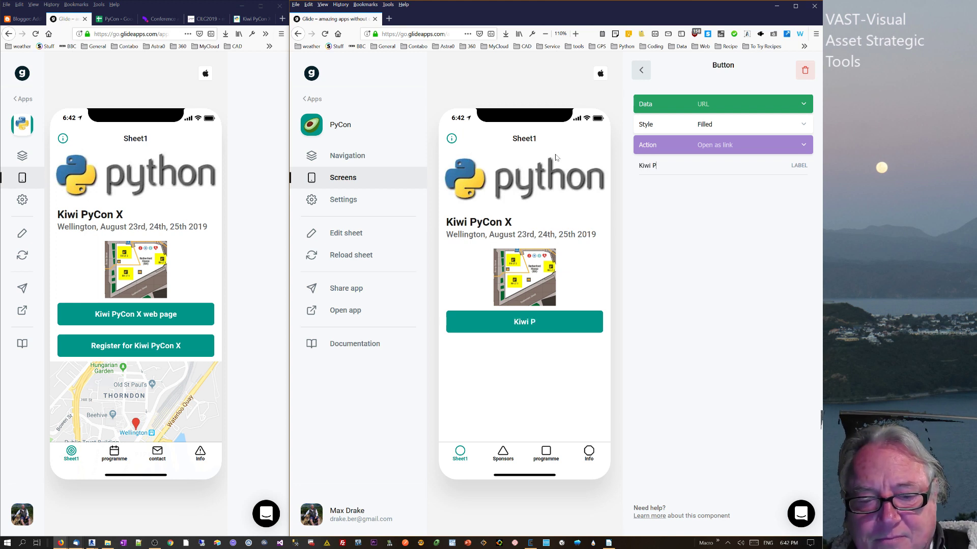
pyautogui.write('ython xcn nbm')
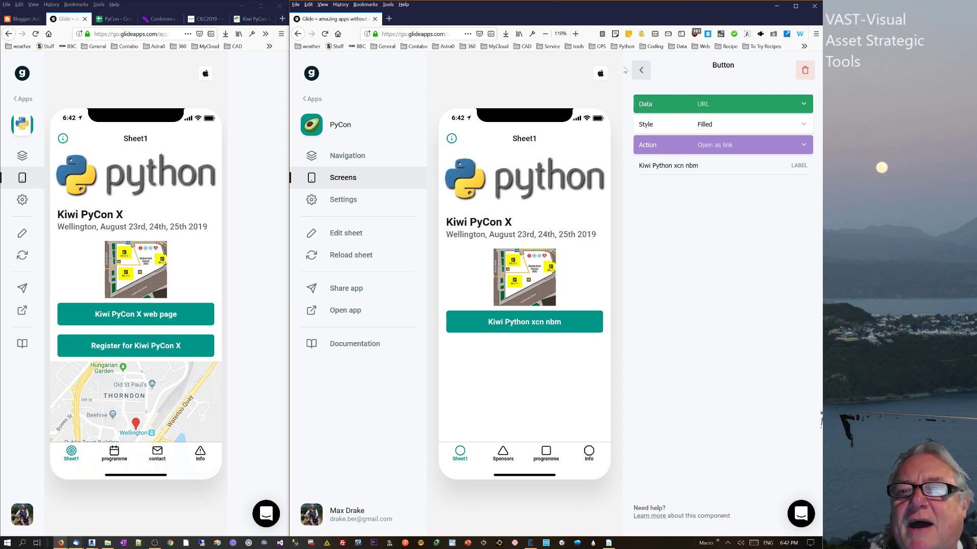
pyautogui.click(640, 69)
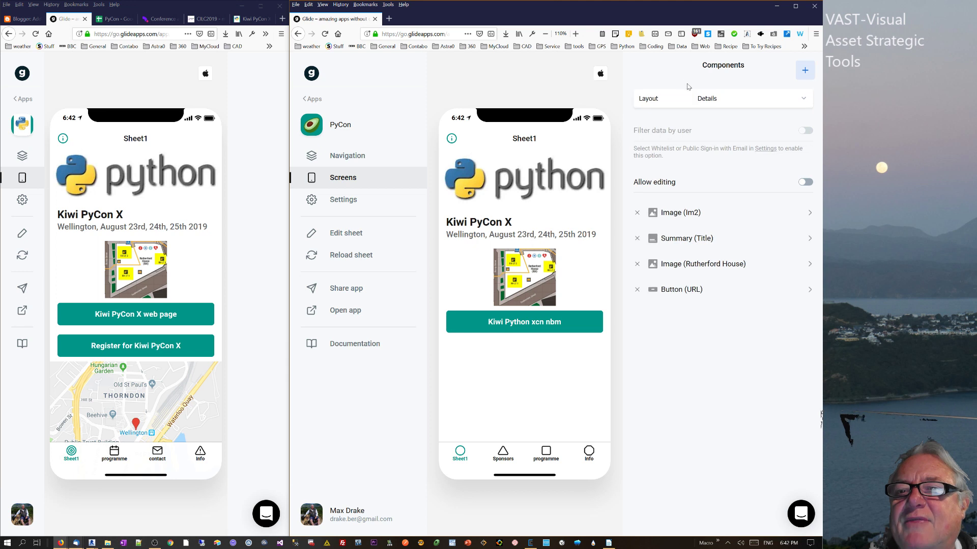
# - Add a second Button component below the Kiwi Python xcn nbm button and return to the component list
pyautogui.click(805, 71)
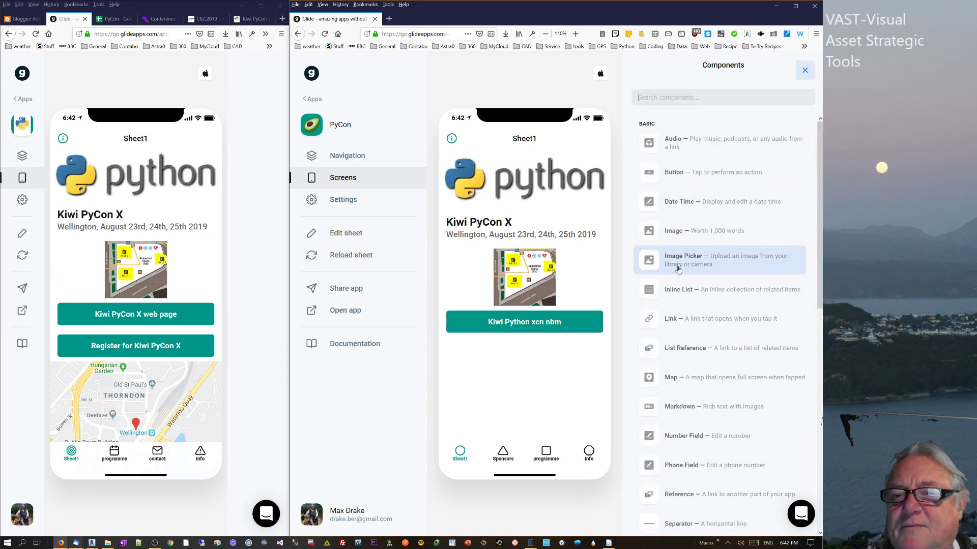
pyautogui.click(698, 179)
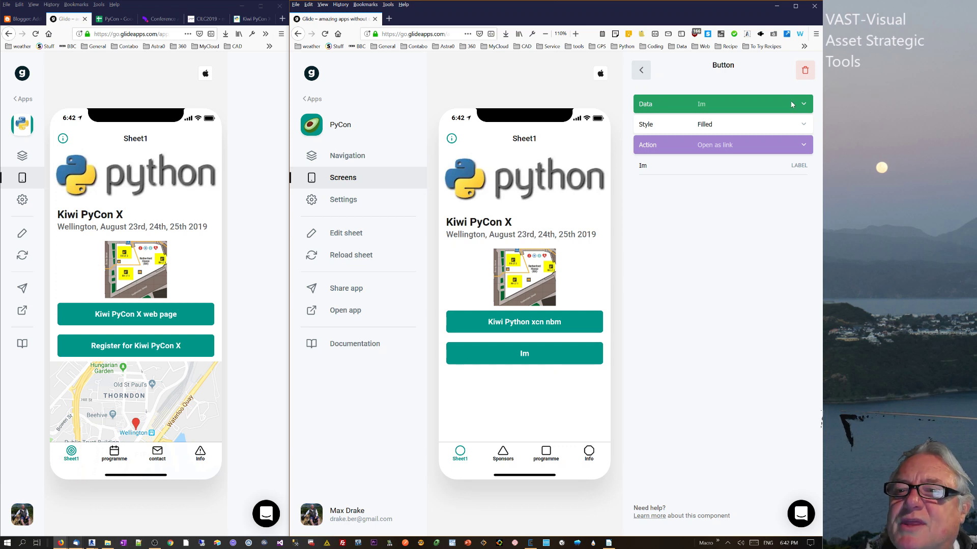
pyautogui.click(640, 71)
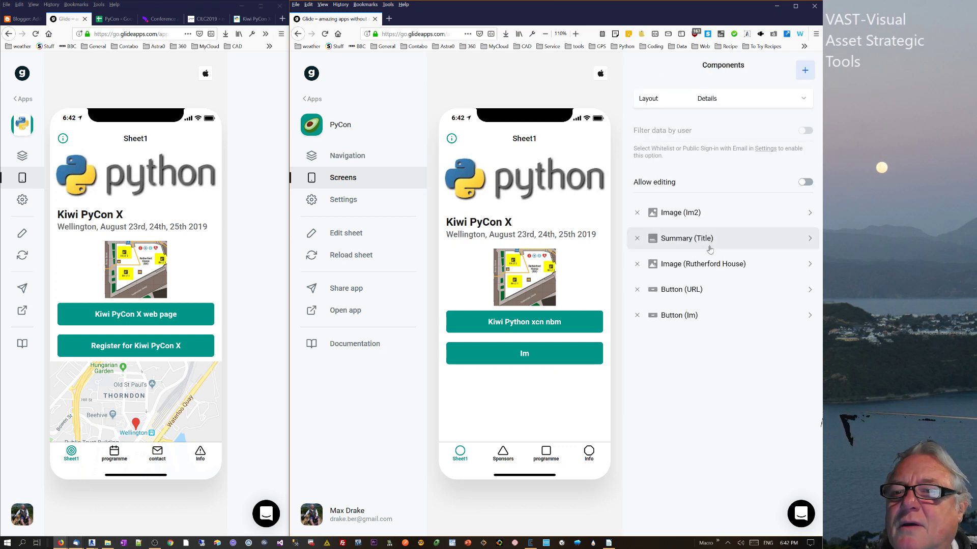
# - Add a Link component below the two buttons, keeping register as its column and Page title as its title
pyautogui.click(805, 71)
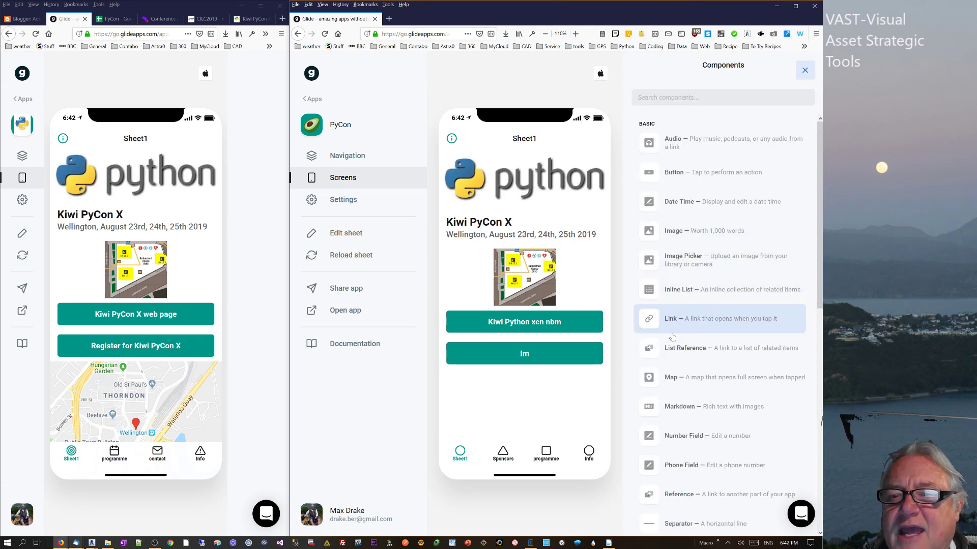
pyautogui.click(721, 319)
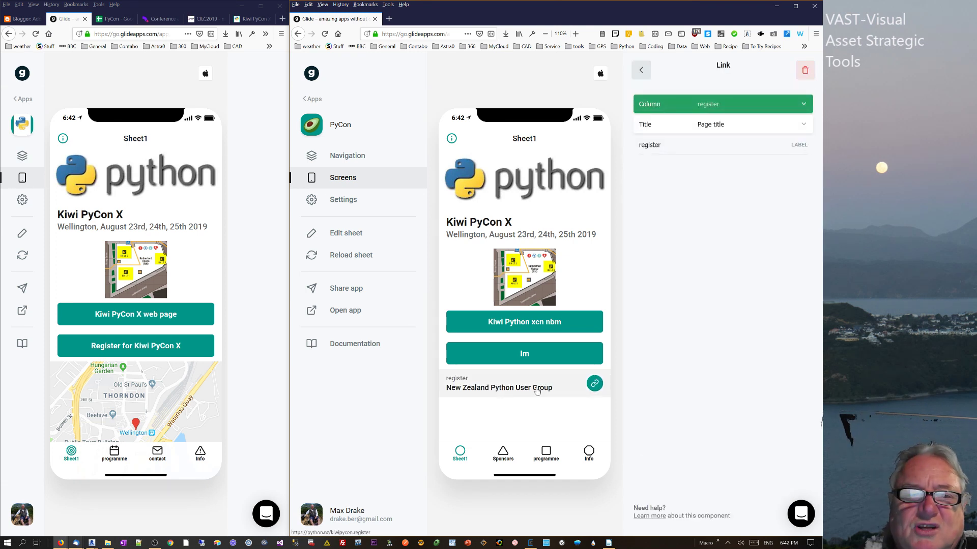
pyautogui.click(724, 105)
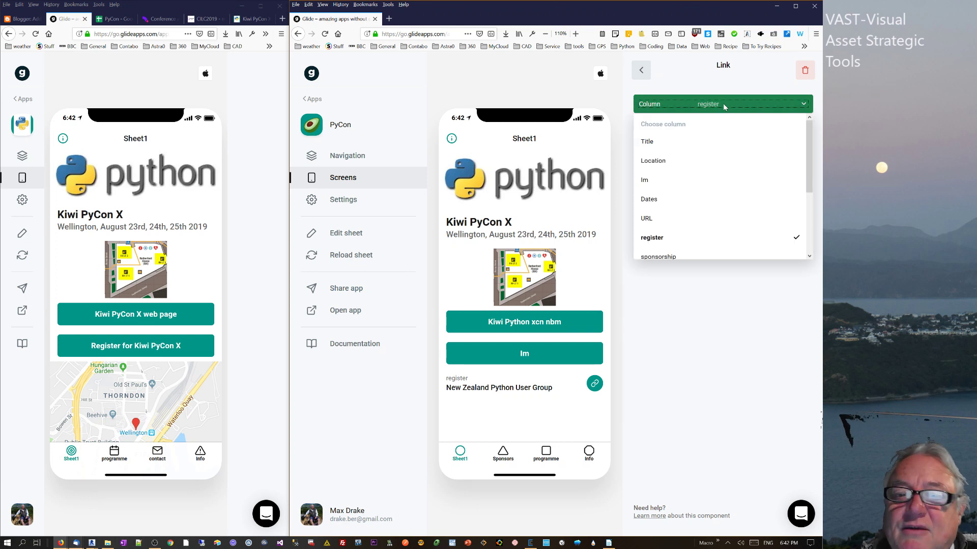
pyautogui.click(526, 415)
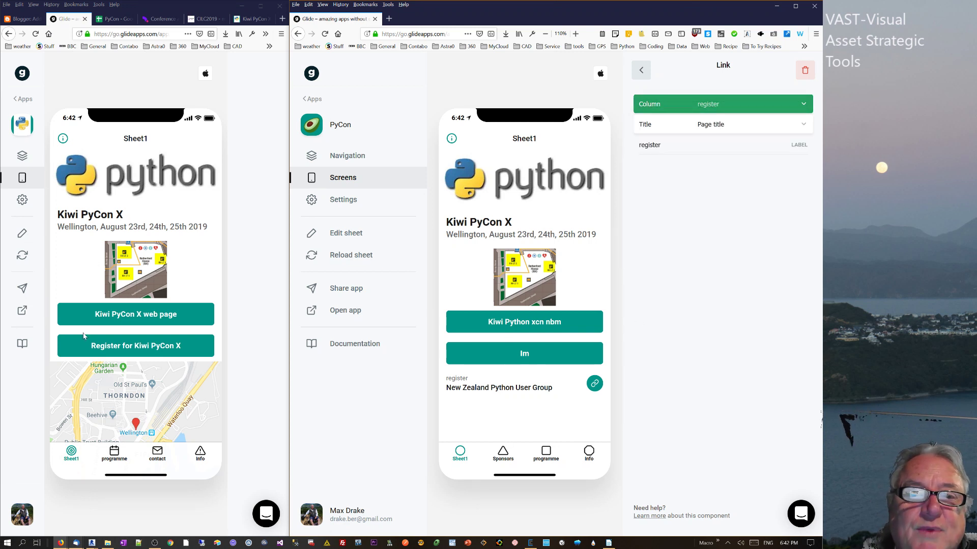
# - Test the second button in the preview, close the opened page, and set the button's data column to register
pyautogui.click(552, 354)
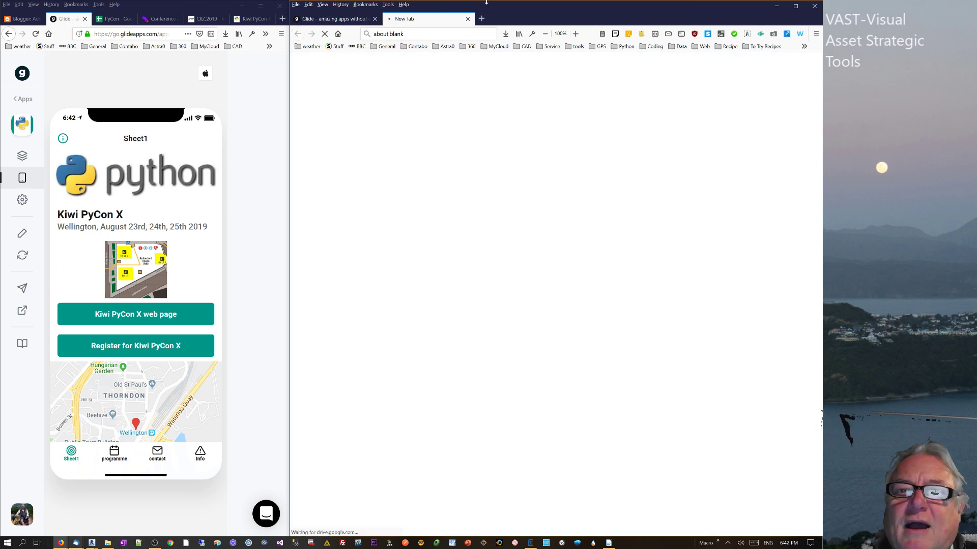
pyautogui.hotkey('ctrl', 'w')
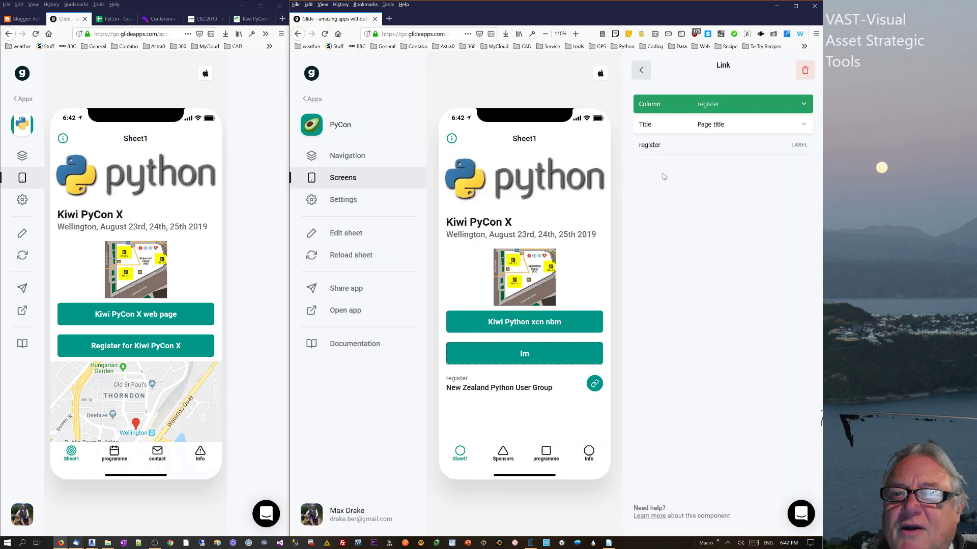
pyautogui.click(641, 71)
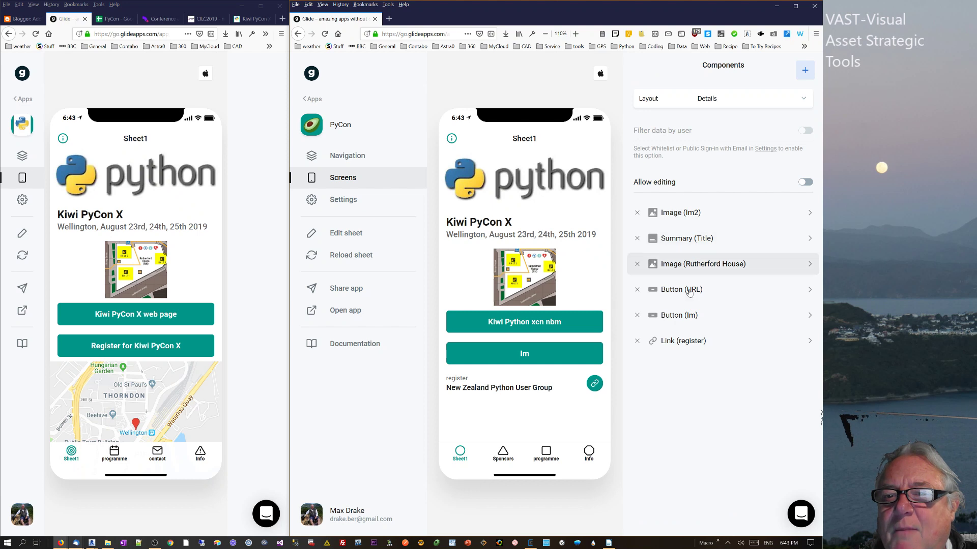
pyautogui.click(711, 324)
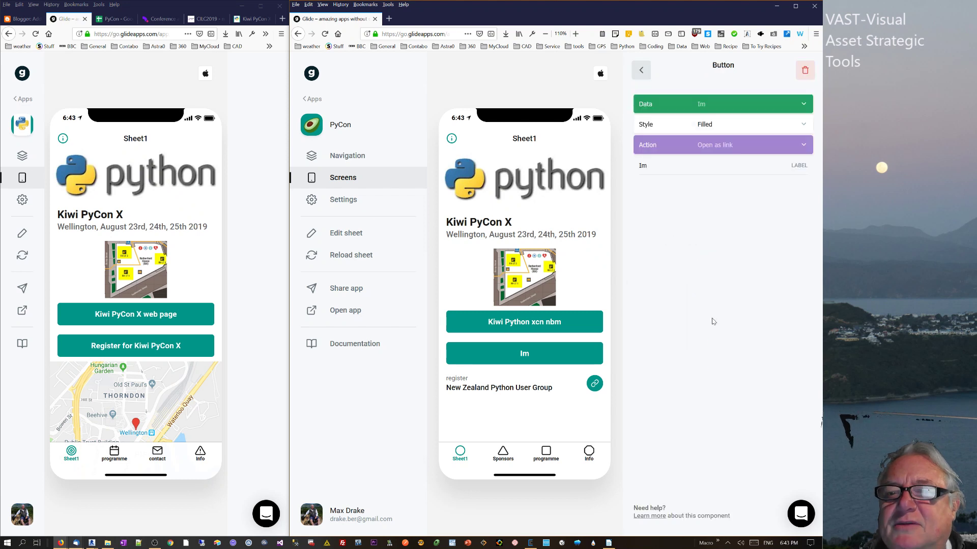
pyautogui.click(731, 107)
pyautogui.scroll(-3, 671, 153)
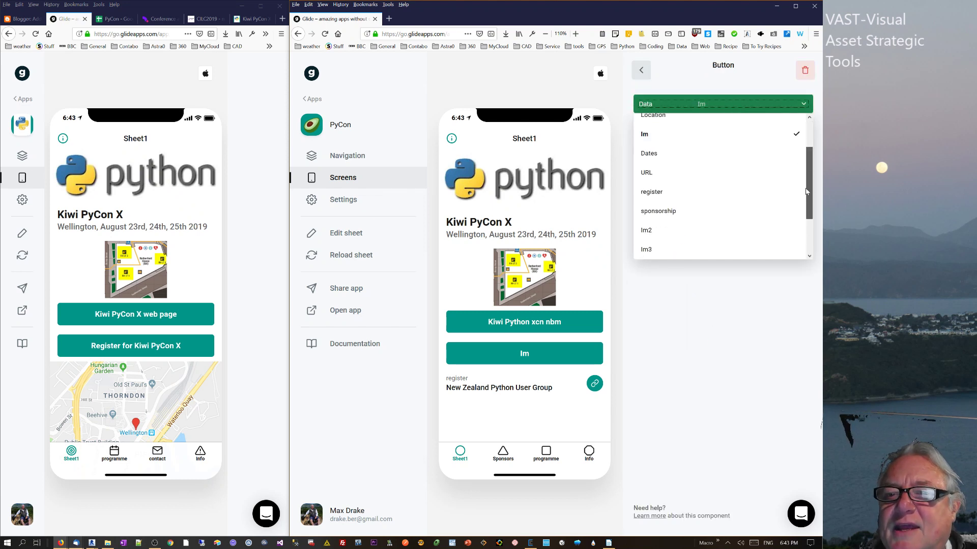
pyautogui.click(664, 134)
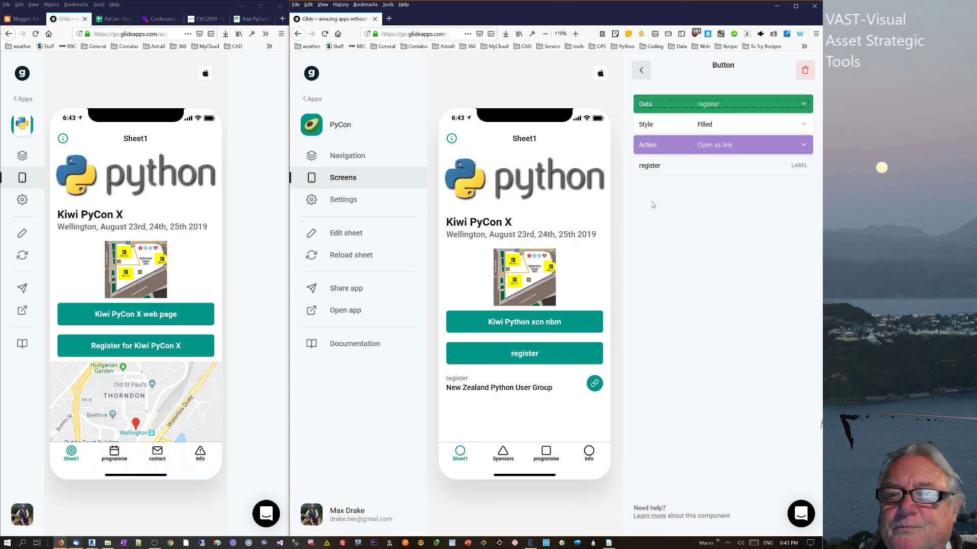
# - Examine the Sheet1 column headers from Title to register in the PyCon Google Sheet, and return to the reference app in Glide
pyautogui.click(115, 20)
pyautogui.moveTo(109, 120); pyautogui.dragTo(207, 120)
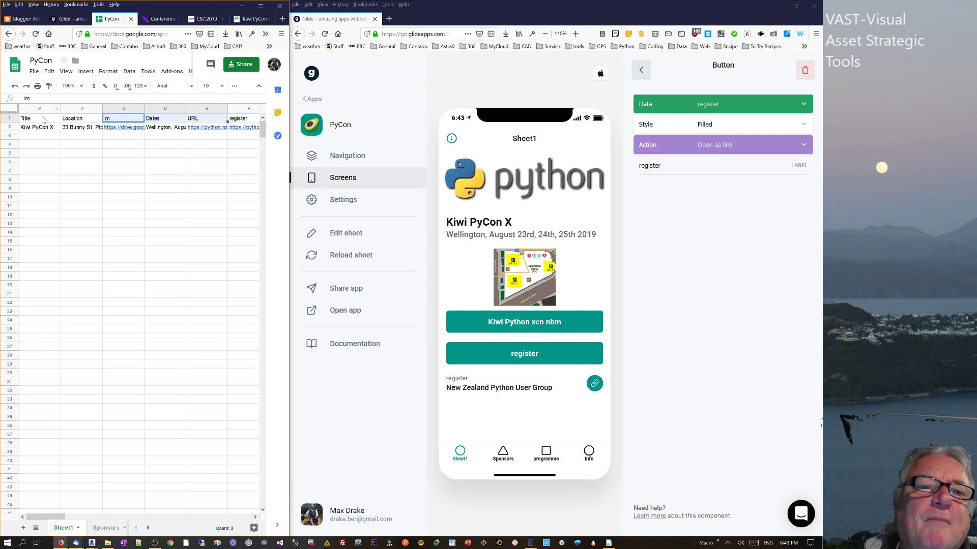
pyautogui.moveTo(44, 120); pyautogui.dragTo(246, 118)
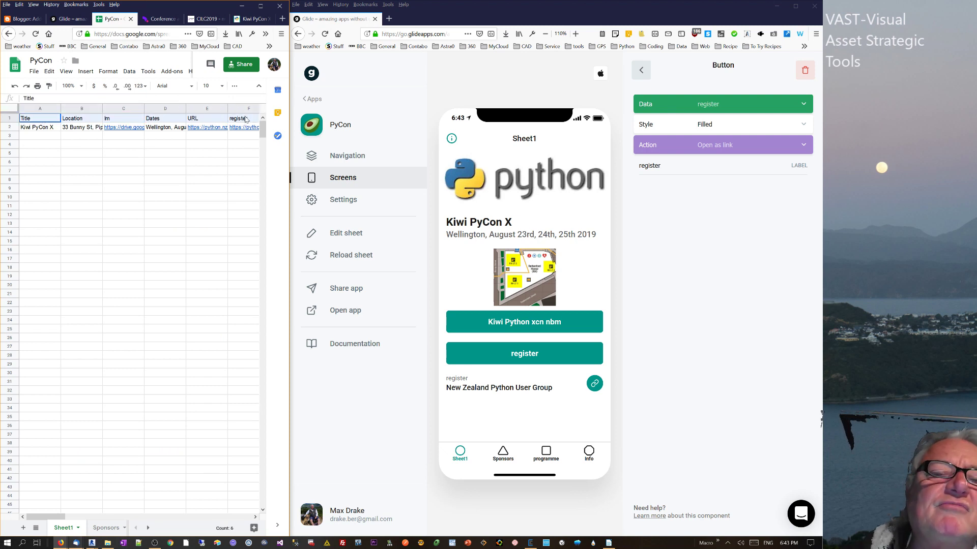
pyautogui.click(196, 121)
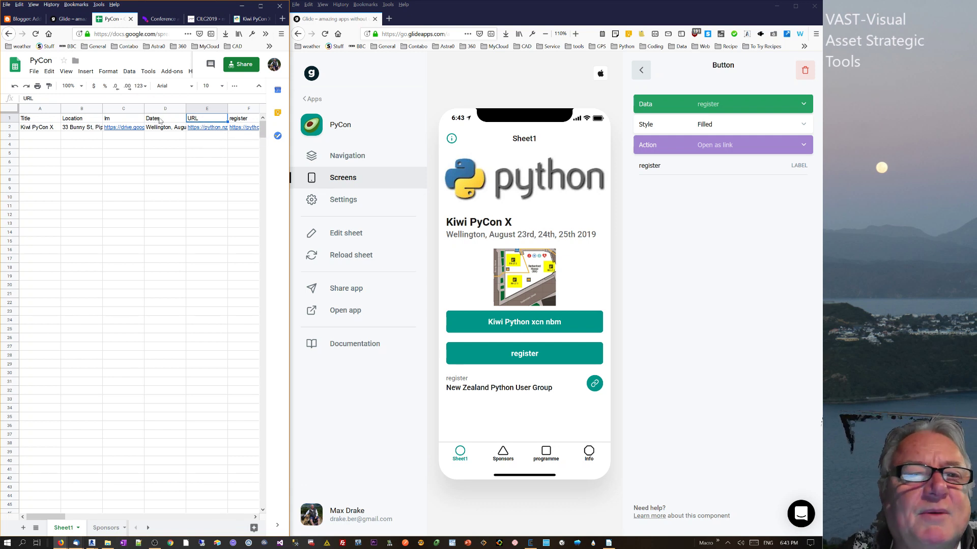
pyautogui.click(236, 120)
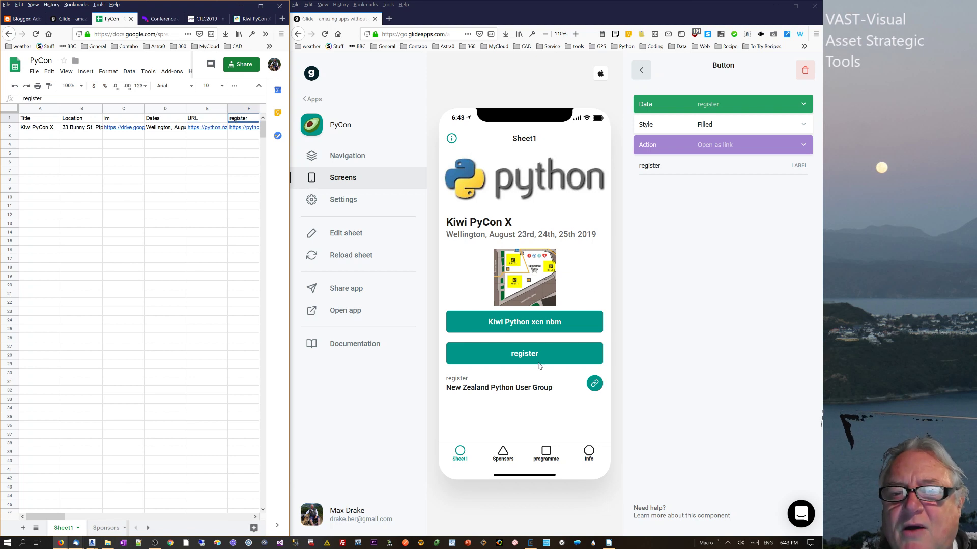
pyautogui.click(66, 19)
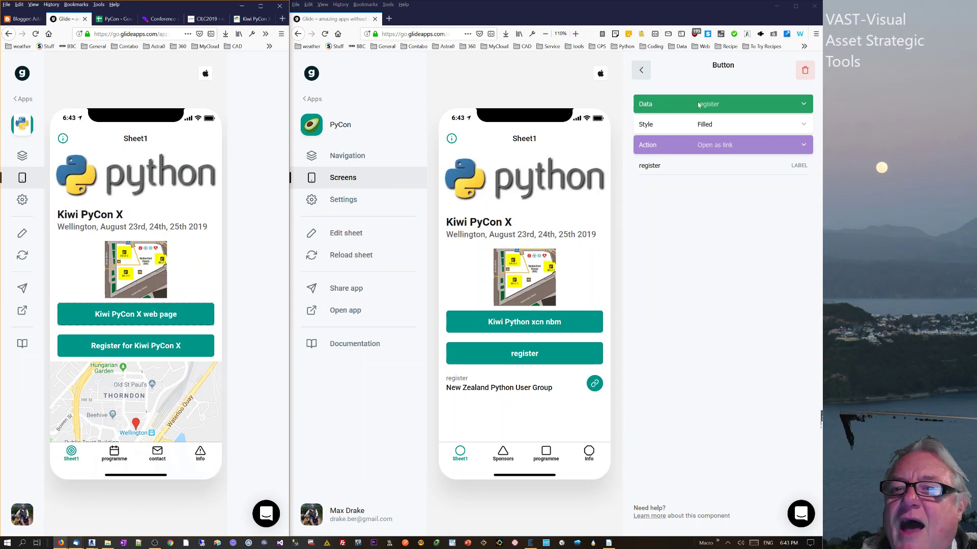
# - Check the reference app's map section and add a Map component with Location as its address below the register link
pyautogui.click(642, 72)
pyautogui.scroll(-1, 142, 404)
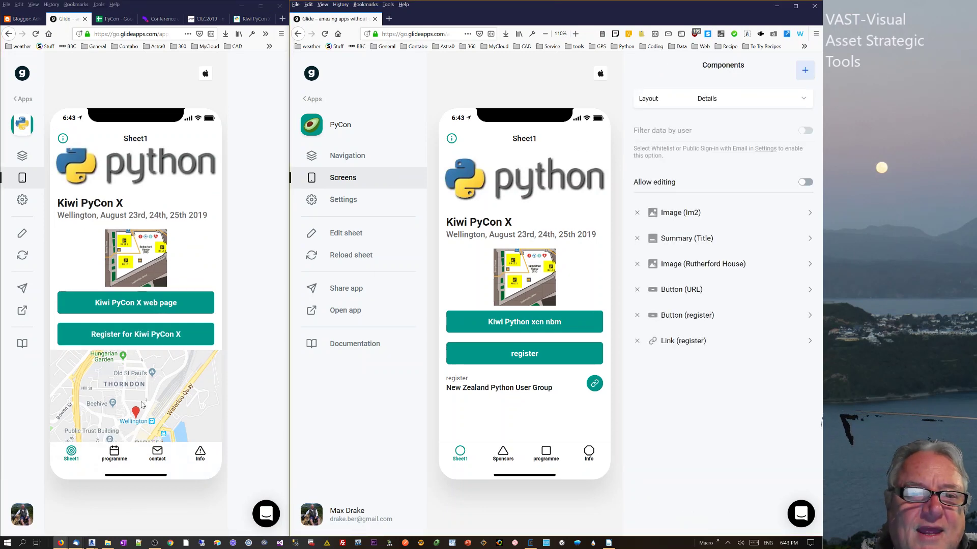
pyautogui.scroll(-5, 142, 405)
pyautogui.scroll(5, 141, 405)
pyautogui.scroll(-5, 142, 397)
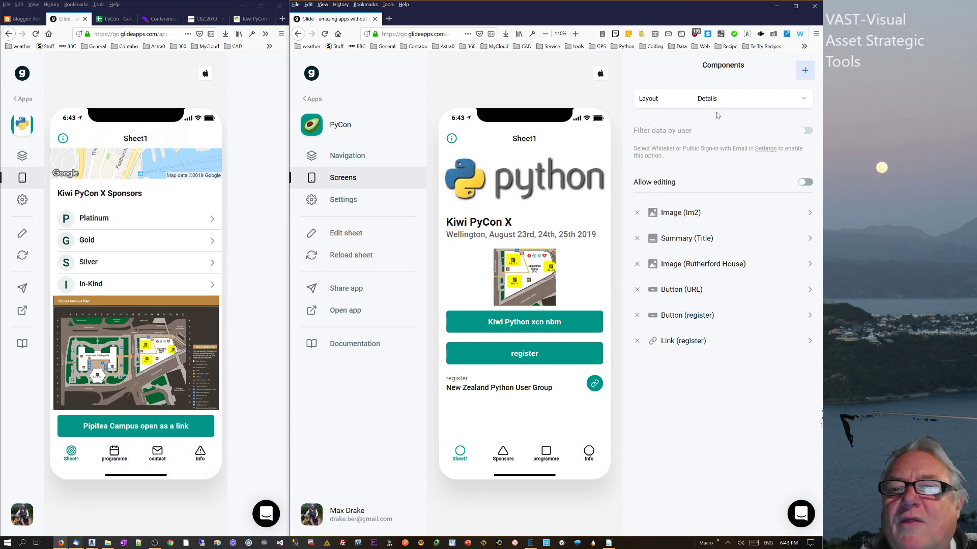
pyautogui.click(805, 70)
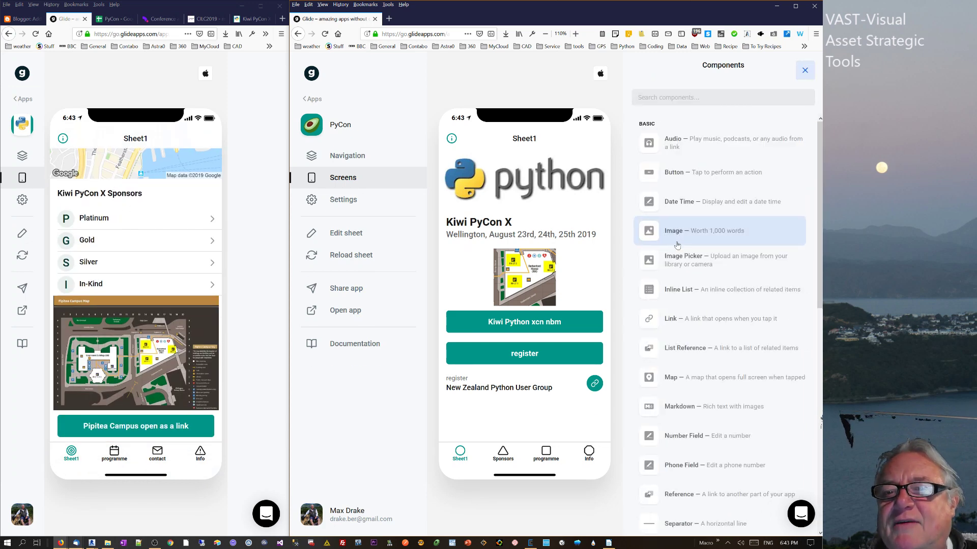
pyautogui.click(692, 384)
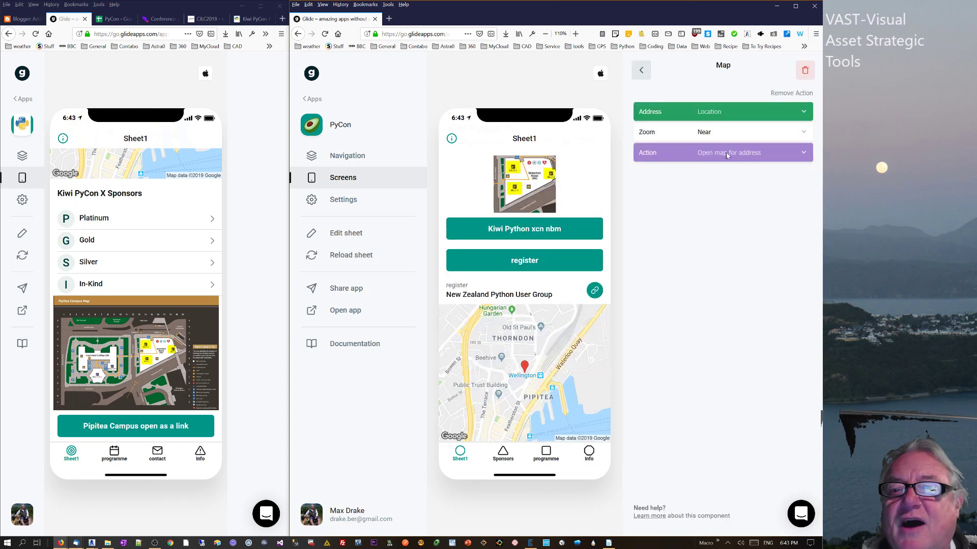
# - Try the map's Medium and Far zoom levels in the preview, and set the zoom back to Near
pyautogui.click(717, 133)
pyautogui.click(673, 192)
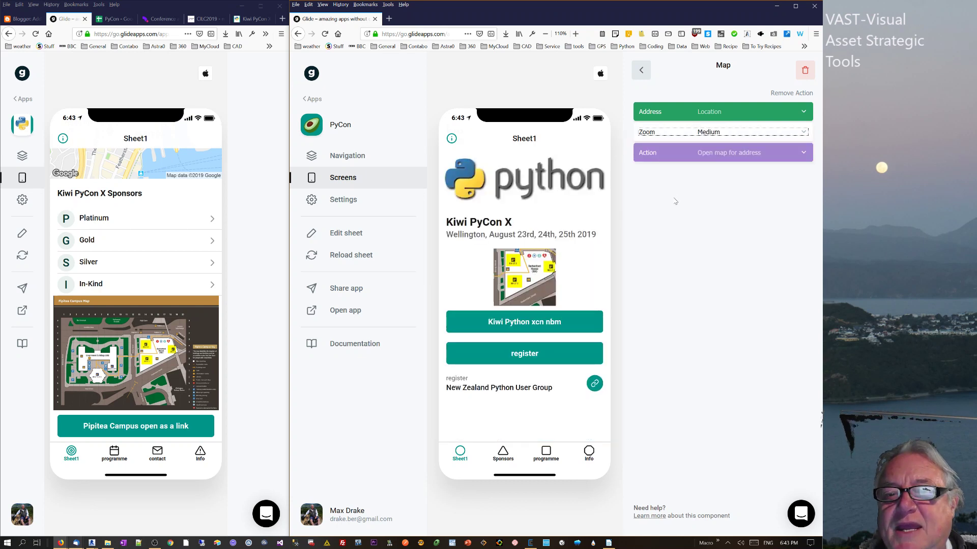
pyautogui.click(709, 132)
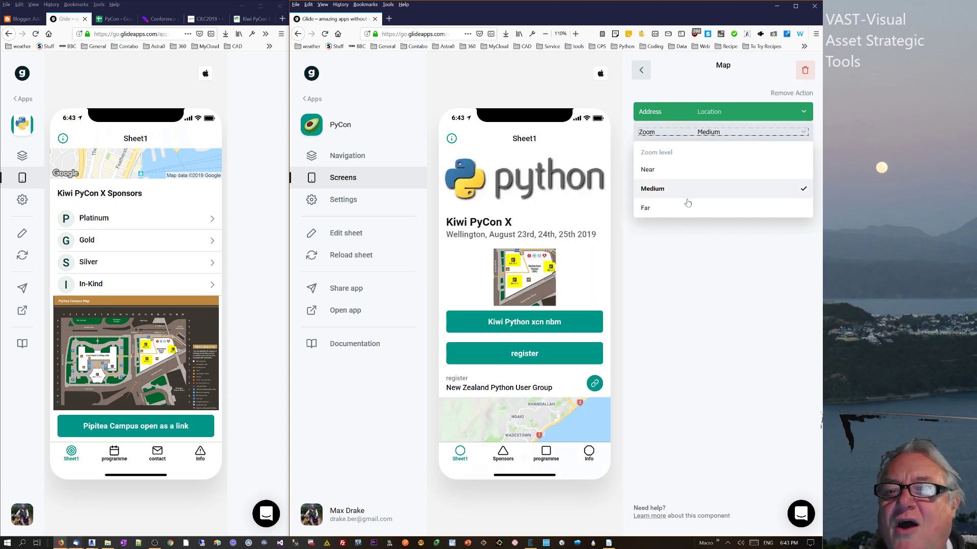
pyautogui.scroll(-3, 482, 408)
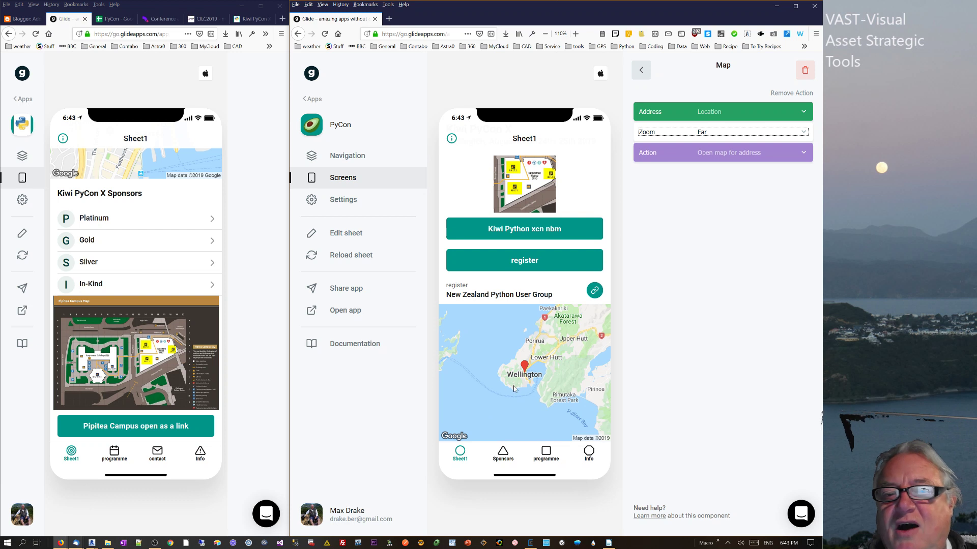
pyautogui.click(710, 133)
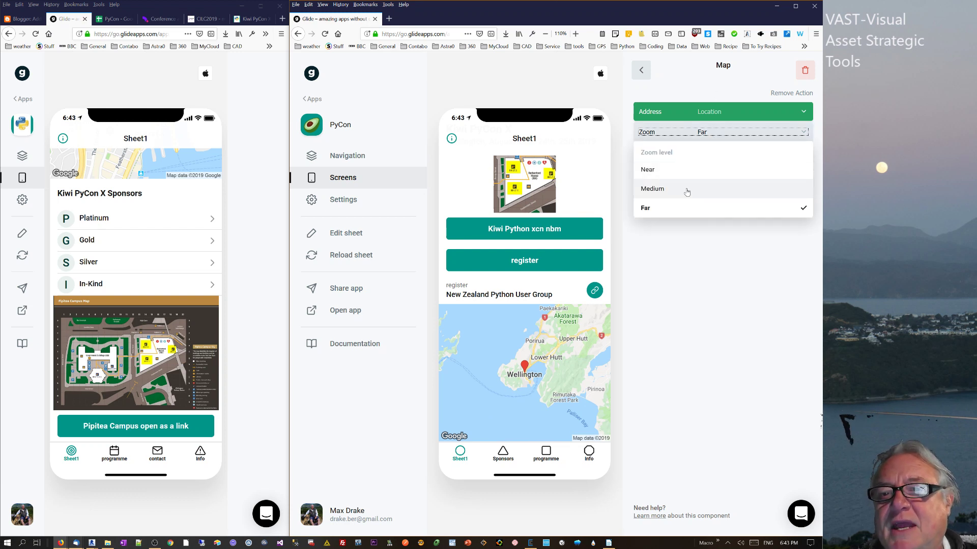
pyautogui.click(661, 188)
pyautogui.scroll(-3, 542, 425)
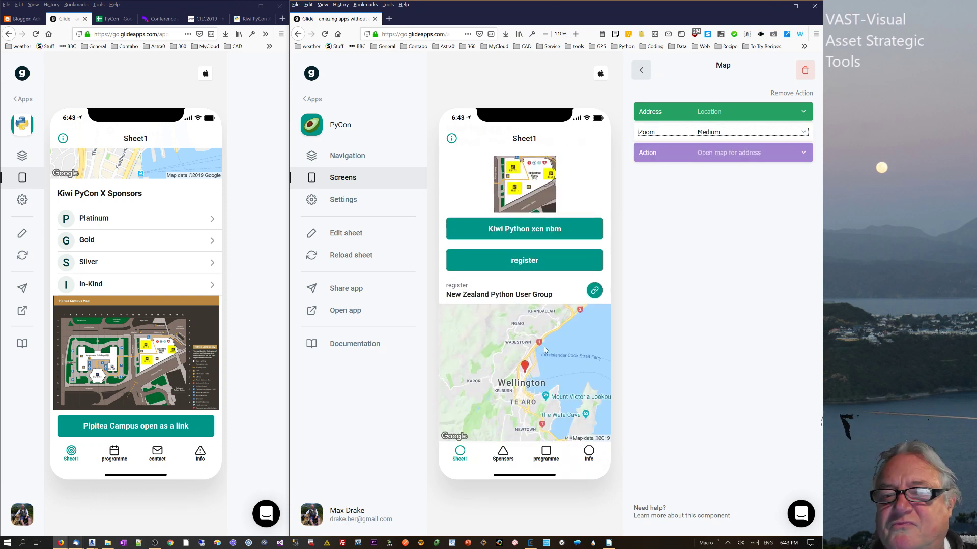
pyautogui.click(714, 133)
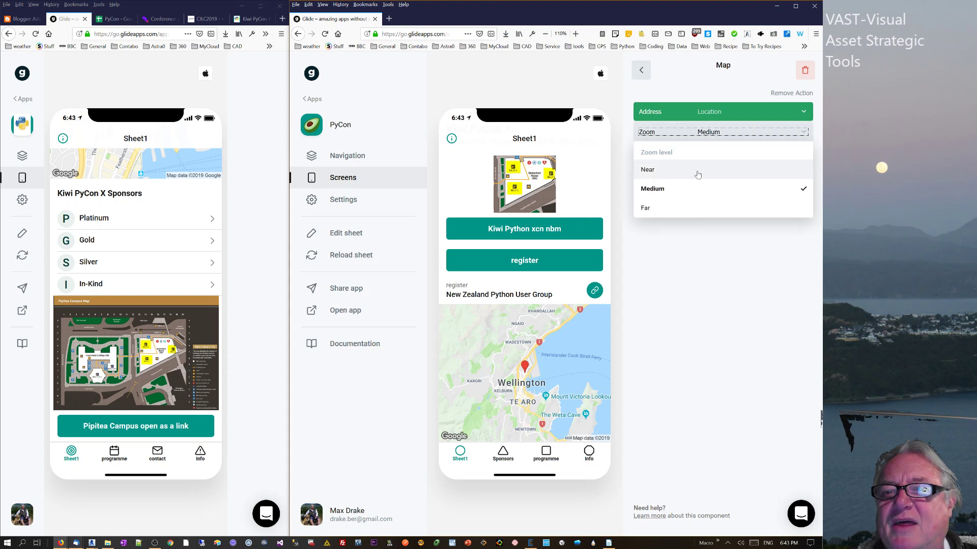
pyautogui.click(682, 169)
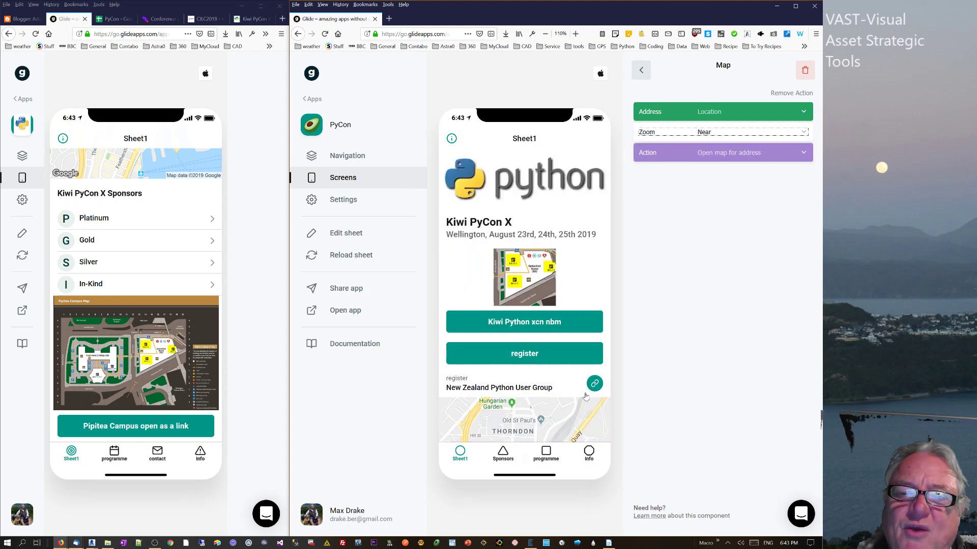
# - Test the map's open action in the preview, close the Google Maps page, and return to the component list
pyautogui.scroll(-3, 527, 413)
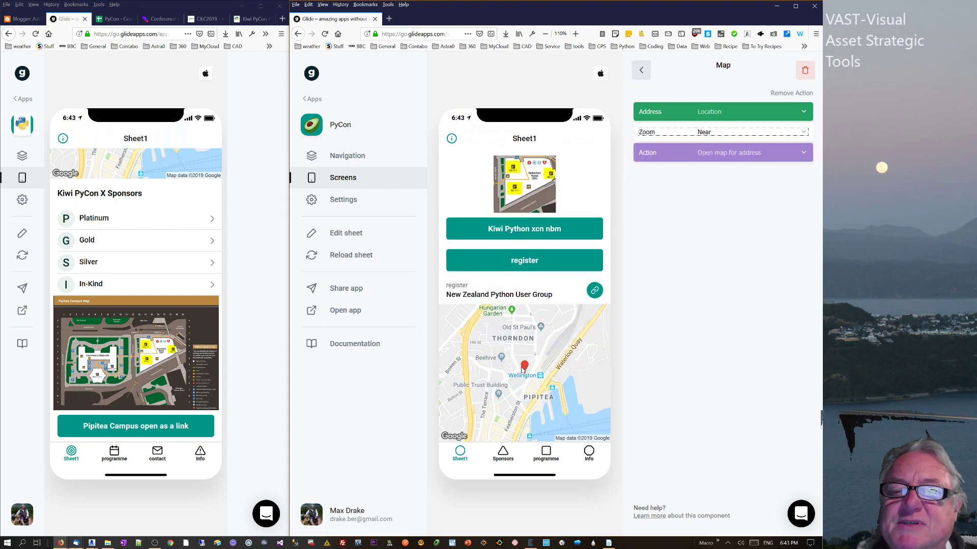
pyautogui.click(530, 368)
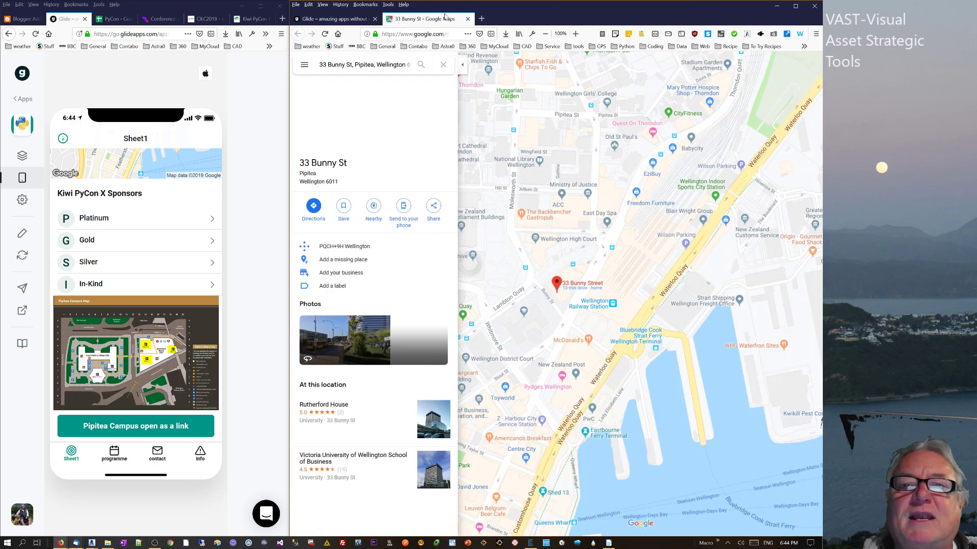
pyautogui.click(467, 19)
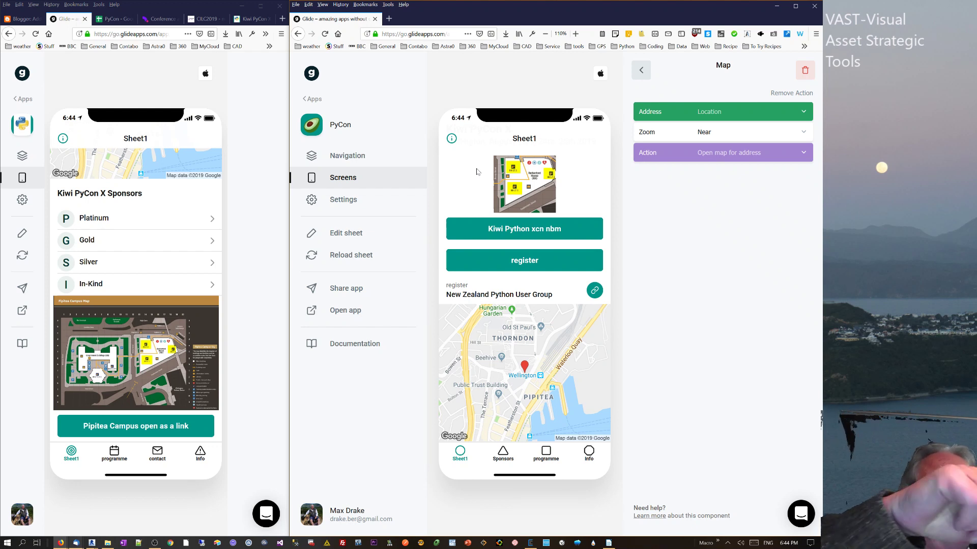
pyautogui.click(641, 70)
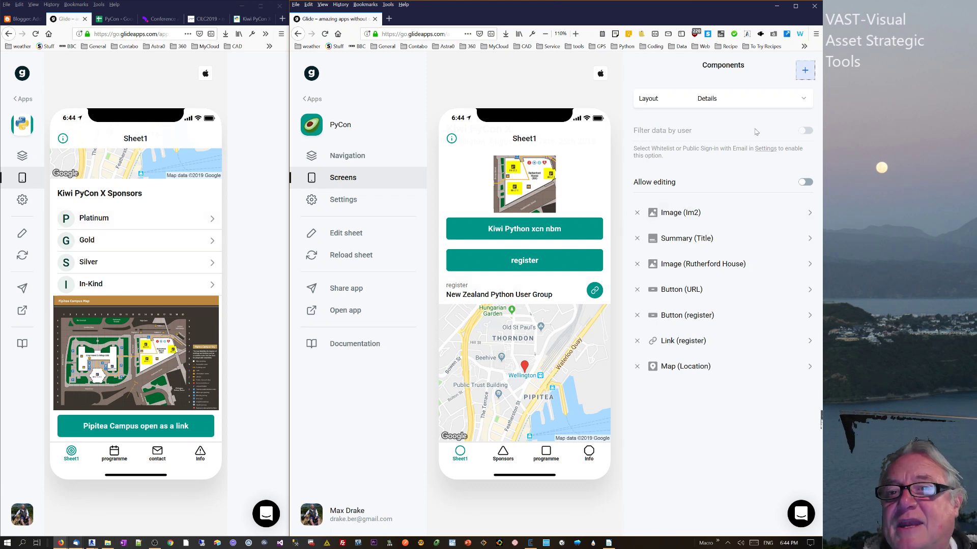
# - Add a Simple Value component below the map and return to the component list
pyautogui.click(805, 70)
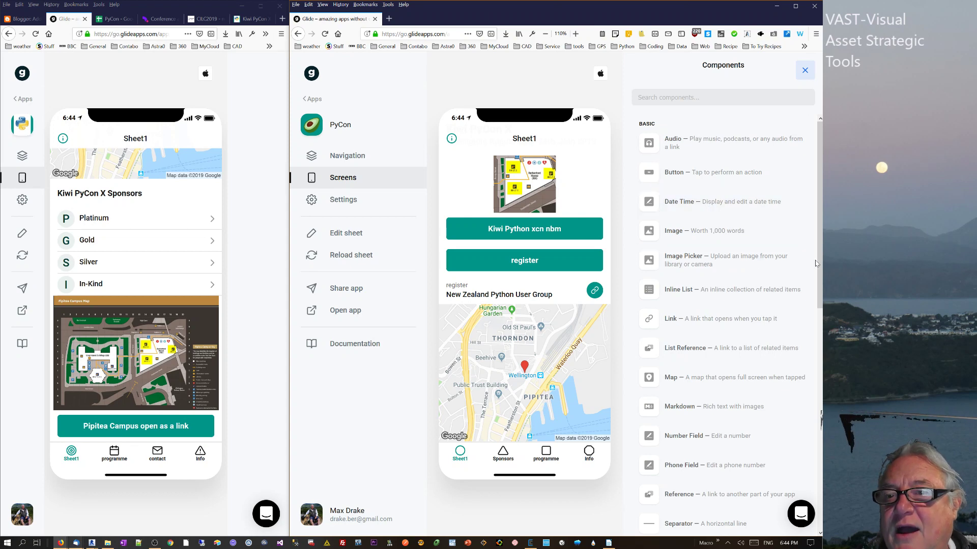
pyautogui.scroll(-1, 821, 305)
pyautogui.scroll(-3, 821, 305)
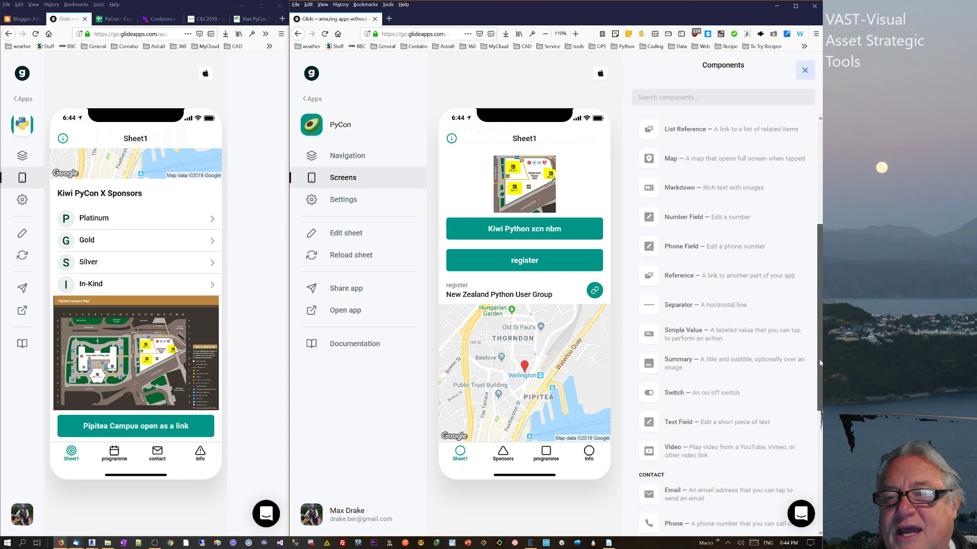
pyautogui.click(720, 345)
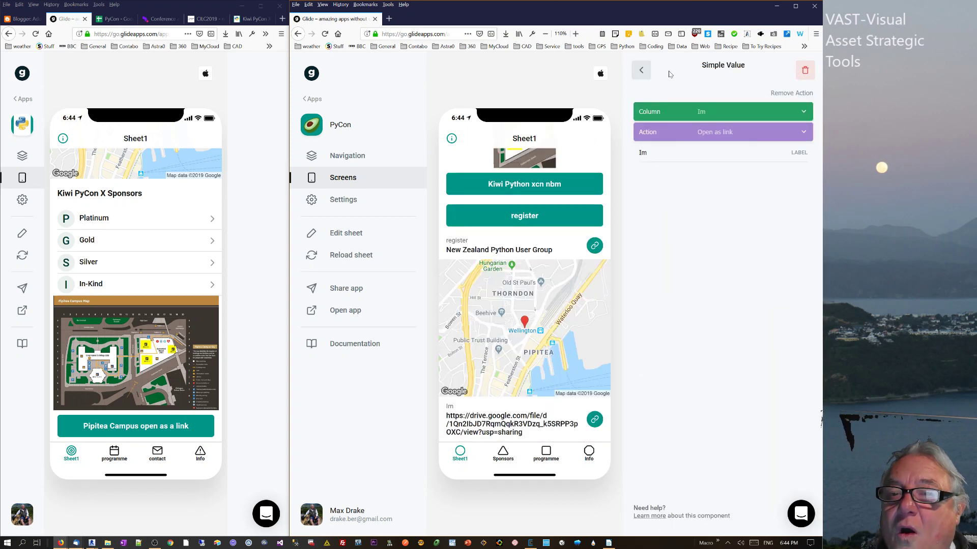
pyautogui.click(640, 71)
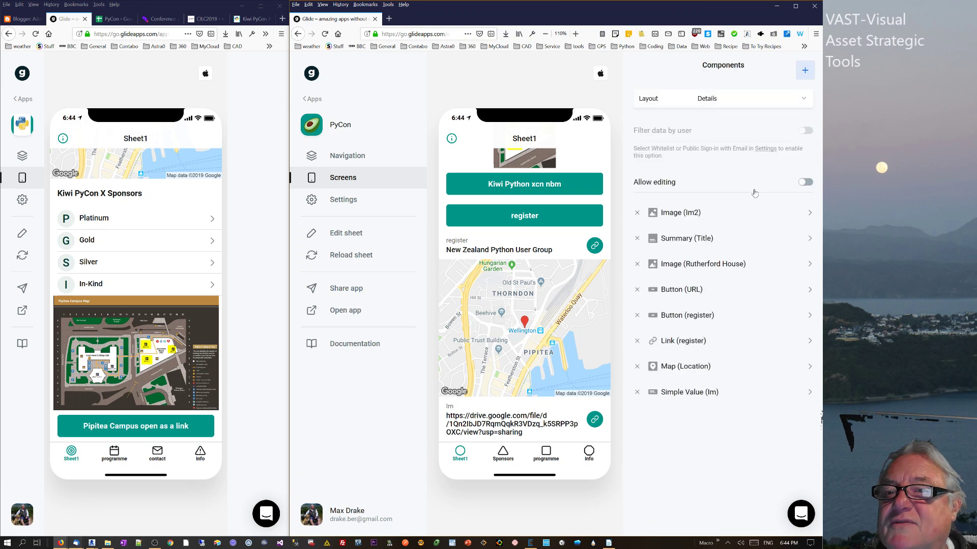
# - Add a Markdown component below the Simple Value and return to the component list
pyautogui.click(805, 71)
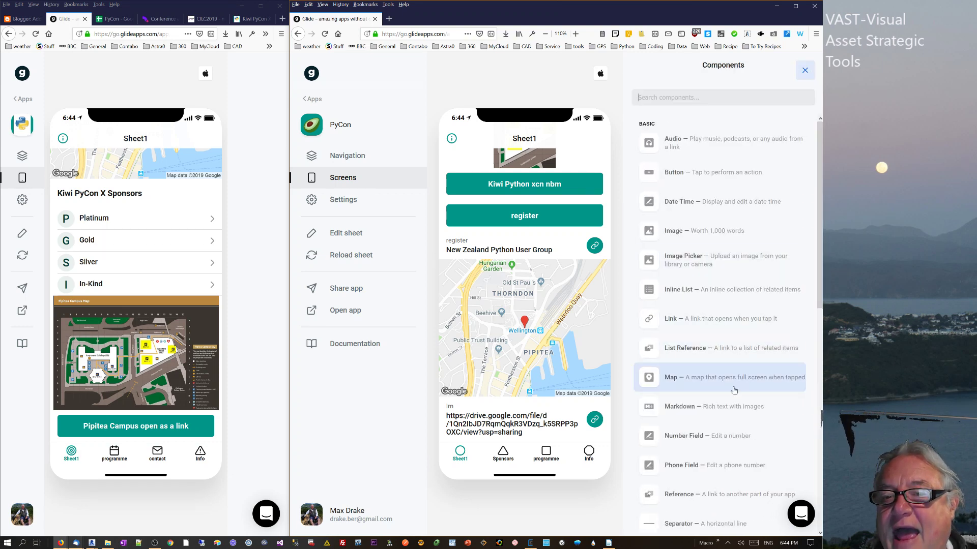
pyautogui.click(739, 410)
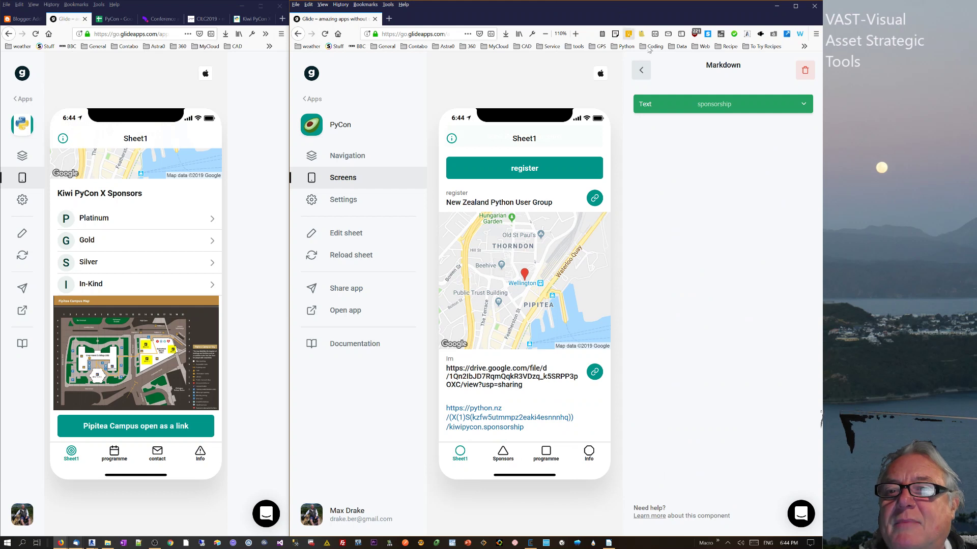
pyautogui.click(640, 74)
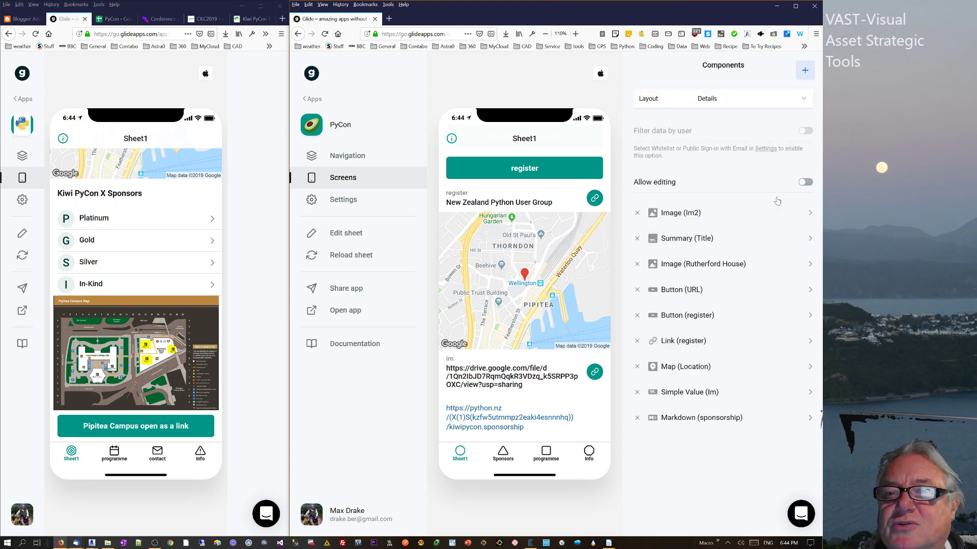
# - Set the Simple Value component's column to Location and check it below the map in the preview
pyautogui.click(661, 392)
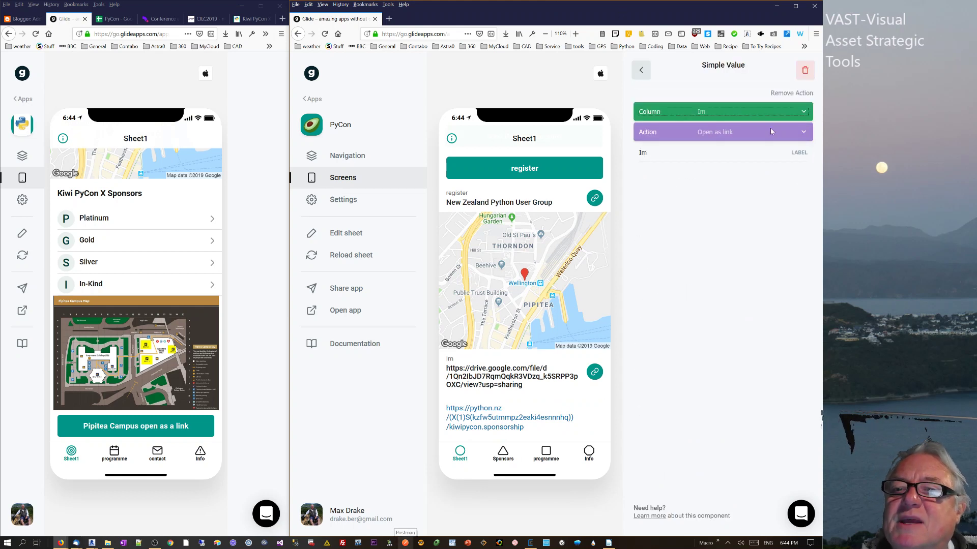
pyautogui.click(763, 112)
pyautogui.scroll(-3, 681, 244)
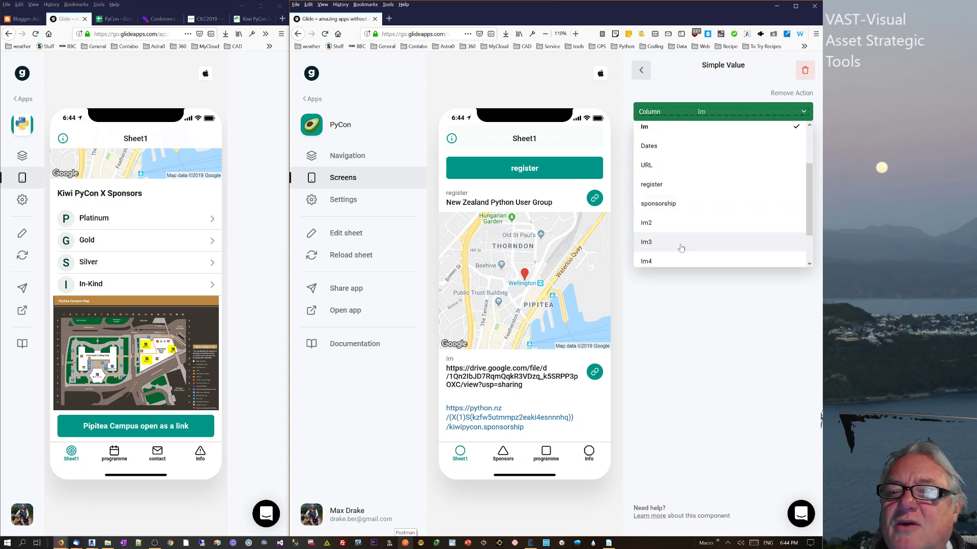
pyautogui.scroll(-1, 689, 243)
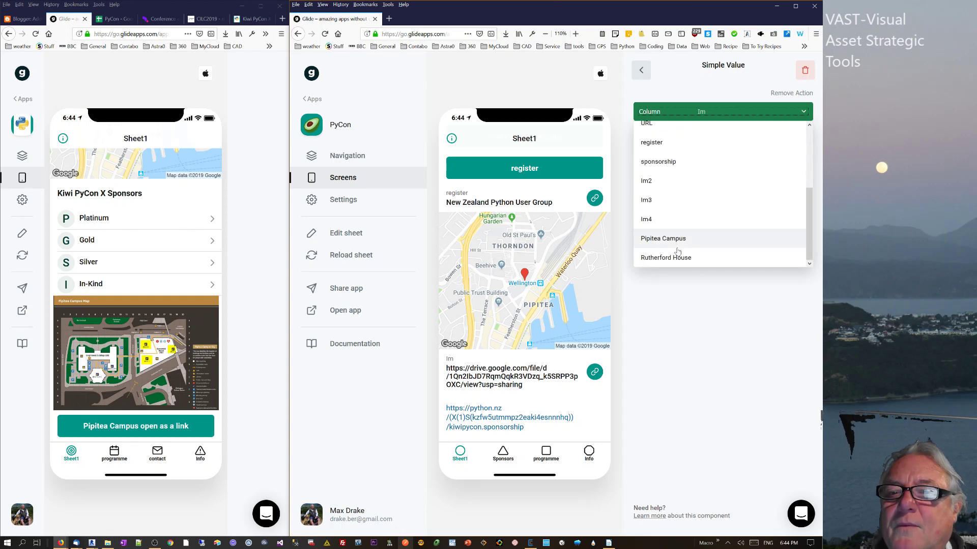
pyautogui.scroll(3, 689, 237)
pyautogui.click(660, 173)
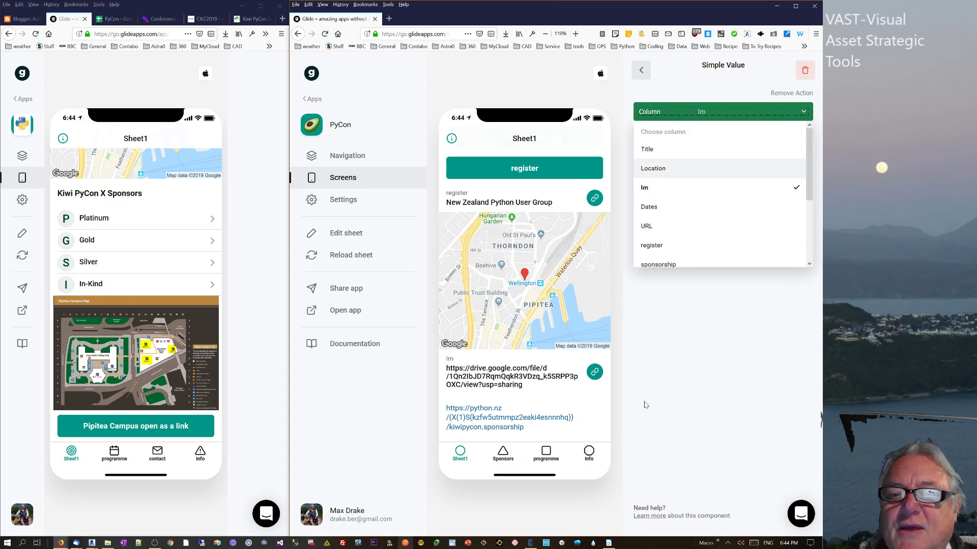
pyautogui.scroll(-3, 573, 293)
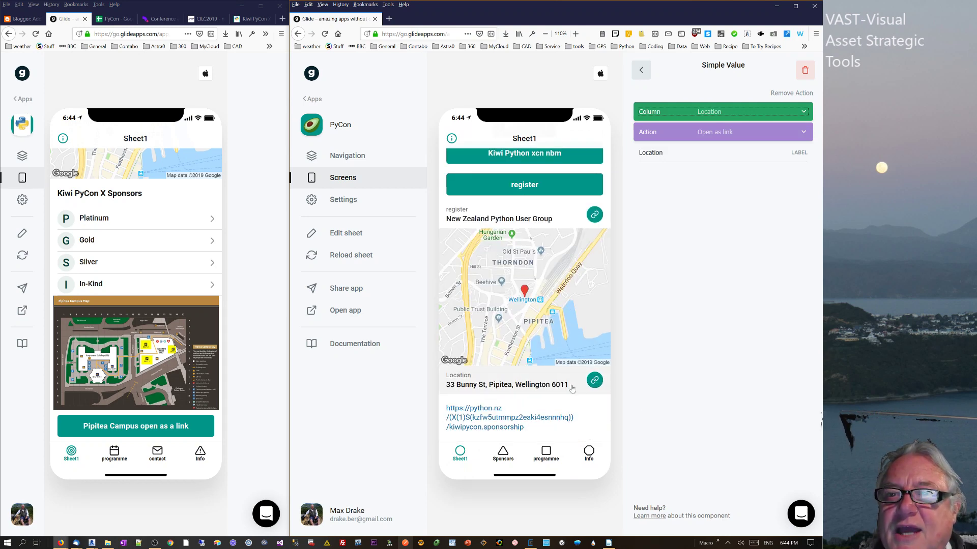
# - Review the Simple Value's action options, set its action to none, and check the component in the preview
pyautogui.click(807, 133)
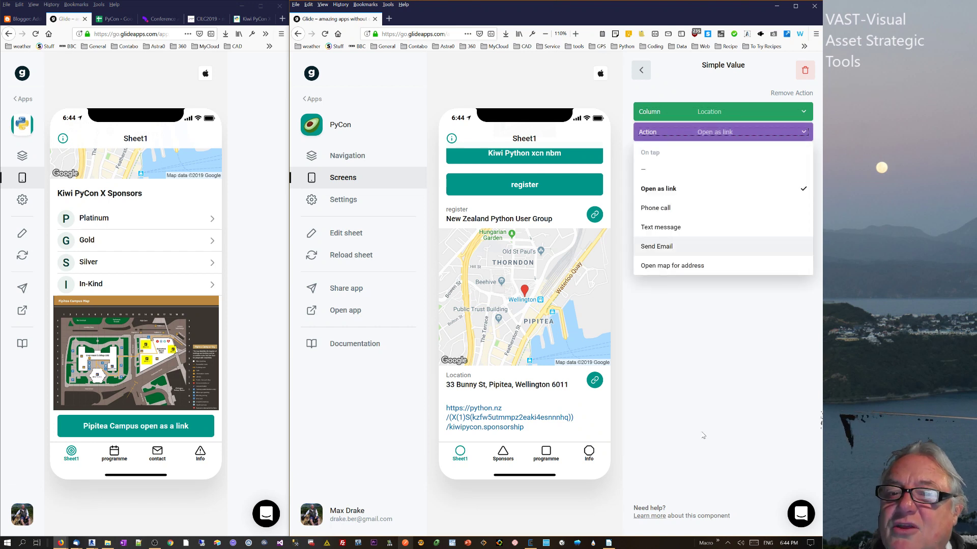
pyautogui.click(737, 319)
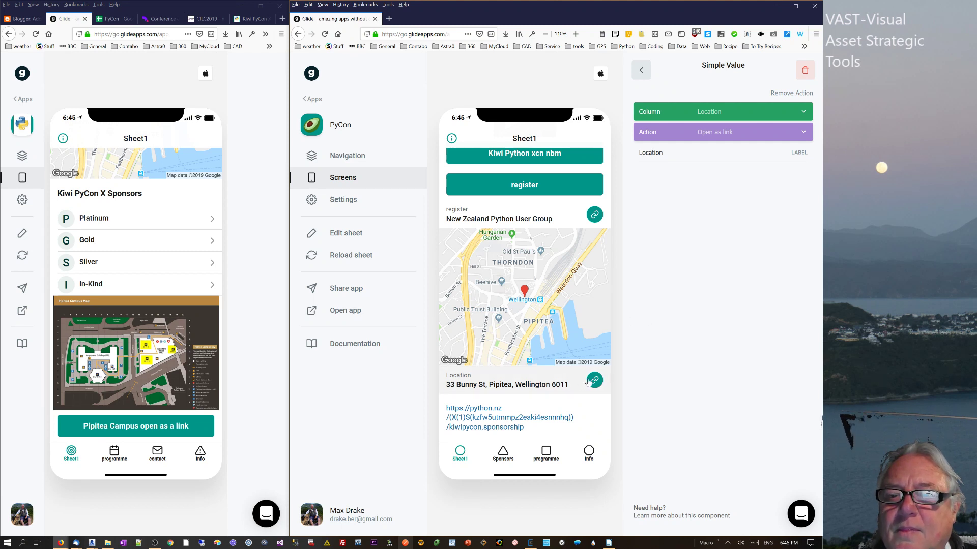
pyautogui.click(729, 133)
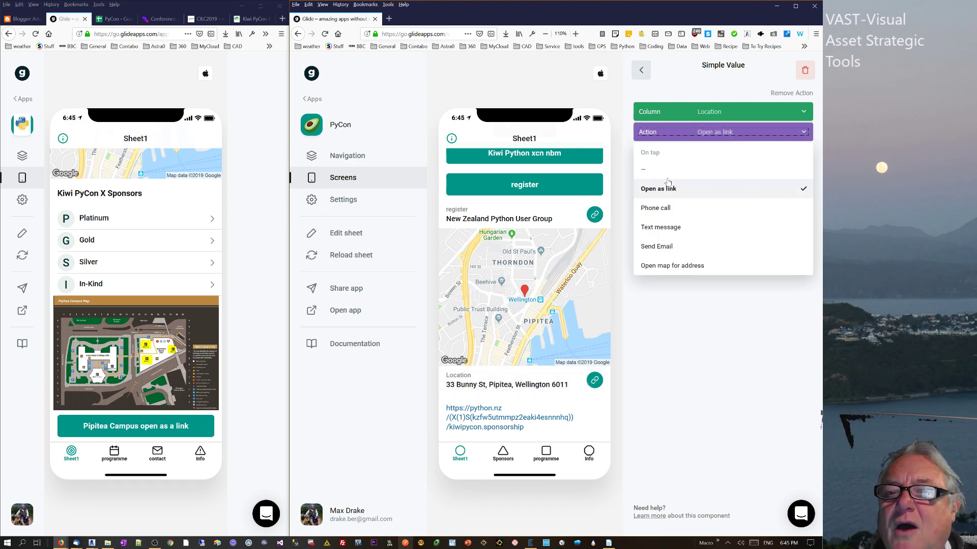
pyautogui.click(664, 173)
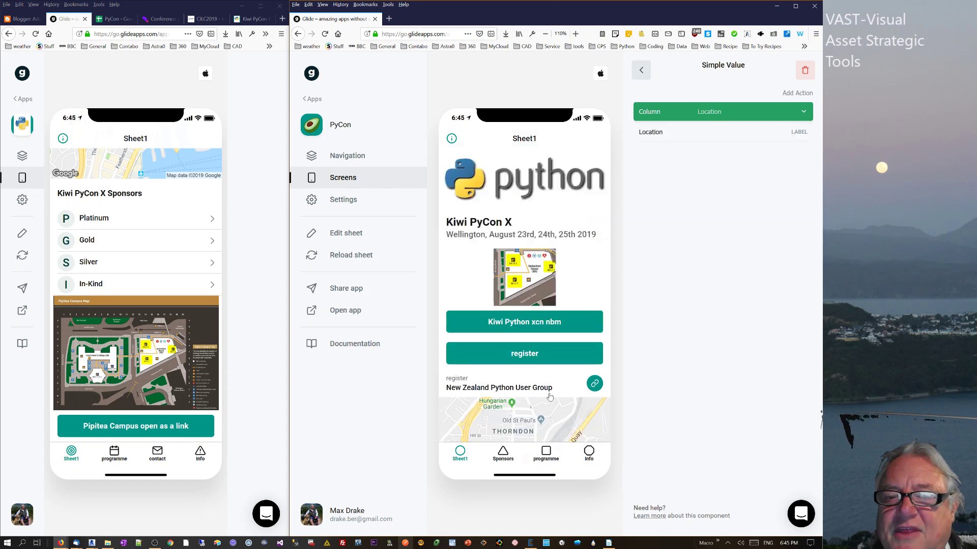
pyautogui.scroll(-3, 550, 394)
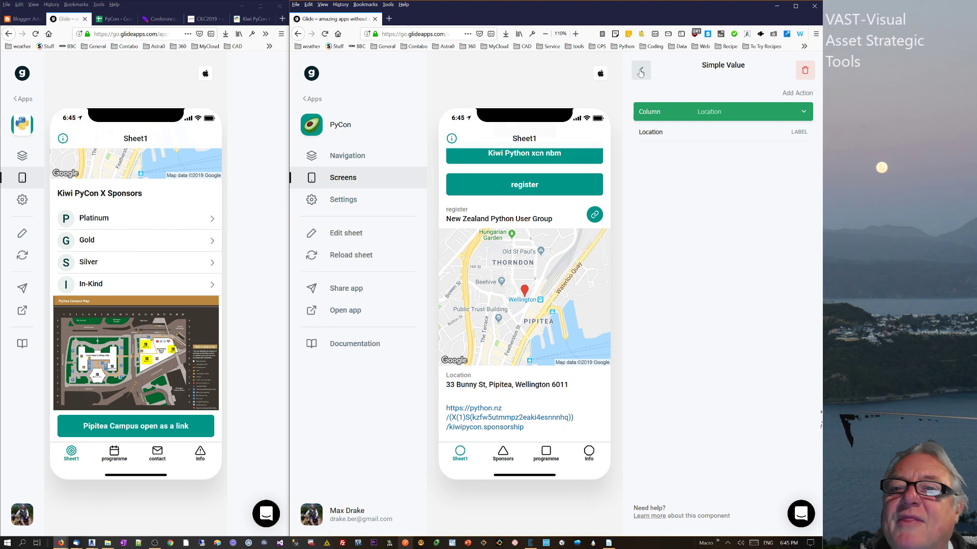
# - Try "sbgfdjgcuvhf" as the Simple Value's label, clear the label completely, and return to the component list
pyautogui.doubleClick(651, 133)
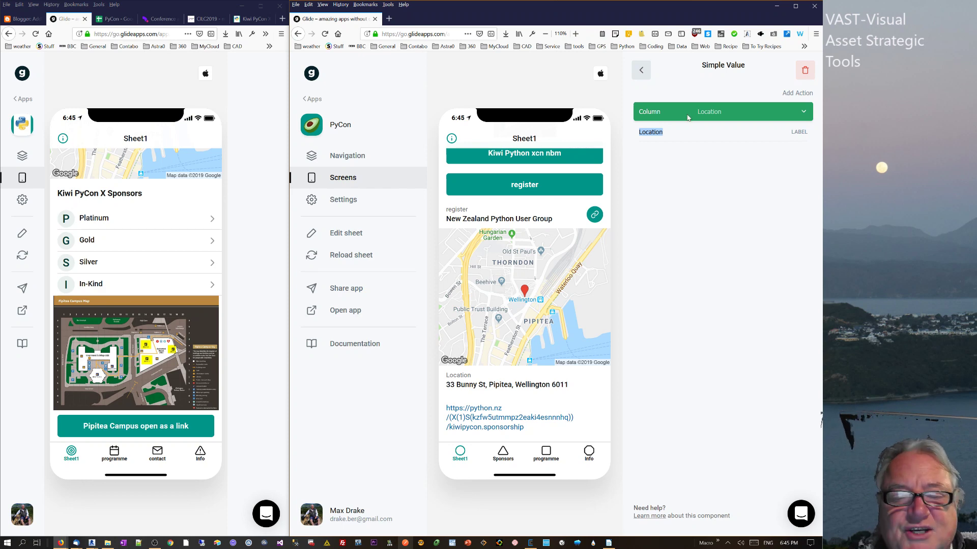
pyautogui.write('sbgfdjgcuvhf')
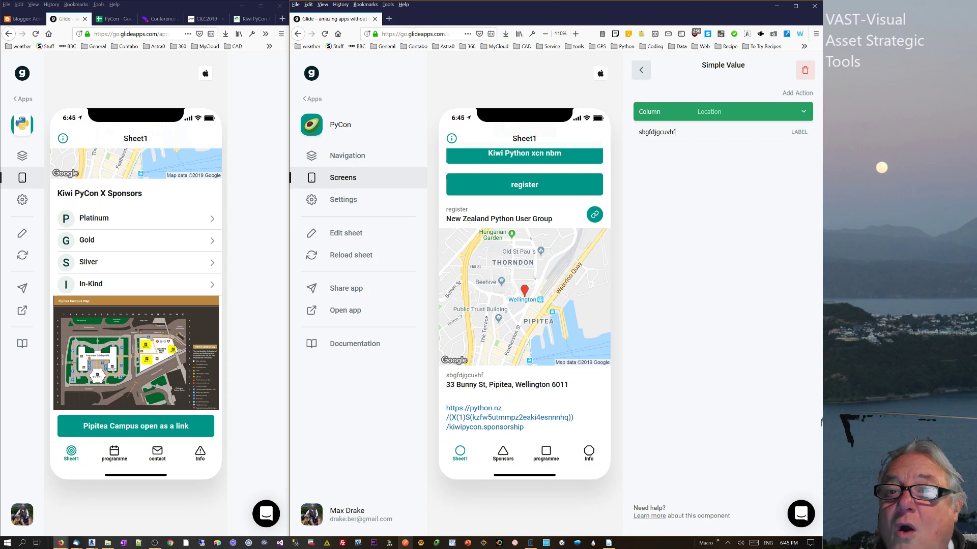
pyautogui.hotkey('ctrl', 'a')
pyautogui.press('BackSpace')
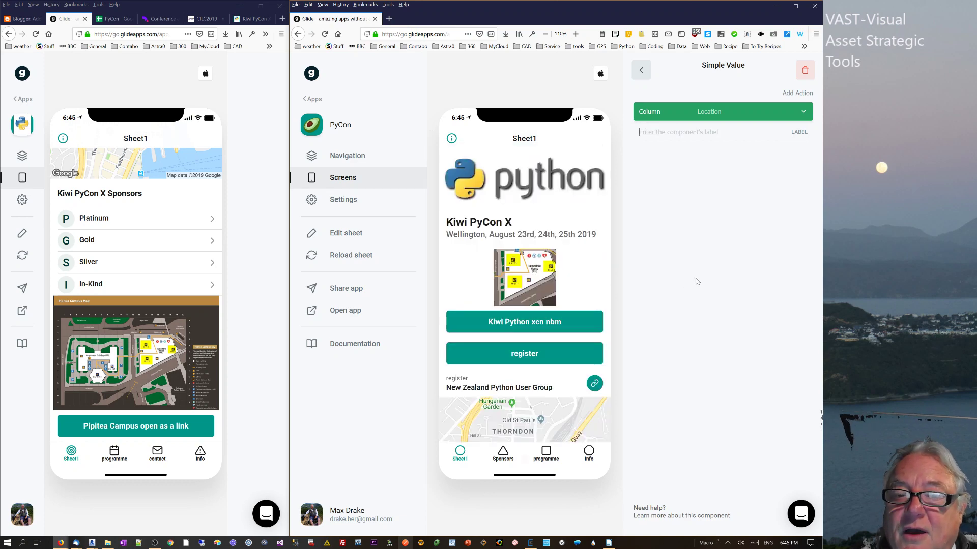
pyautogui.scroll(-3, 479, 332)
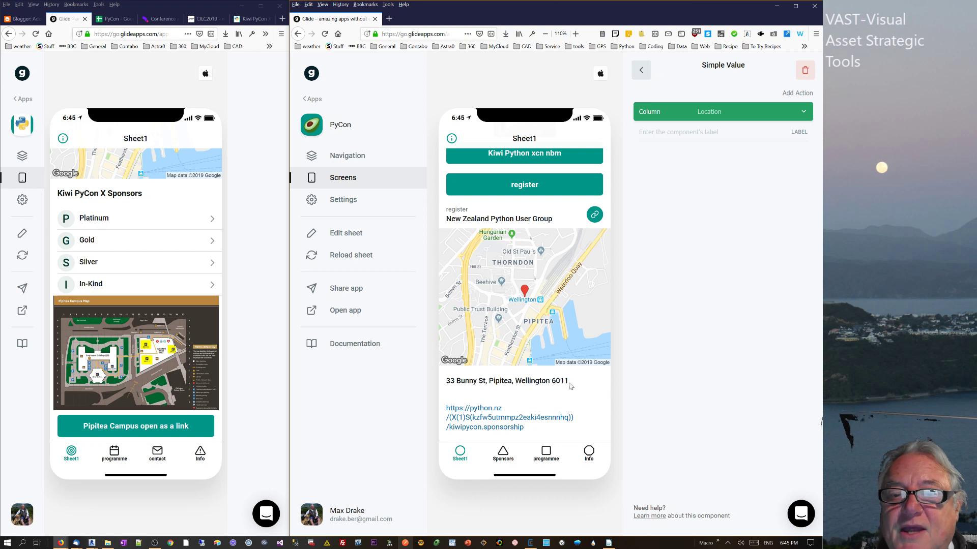
pyautogui.click(642, 71)
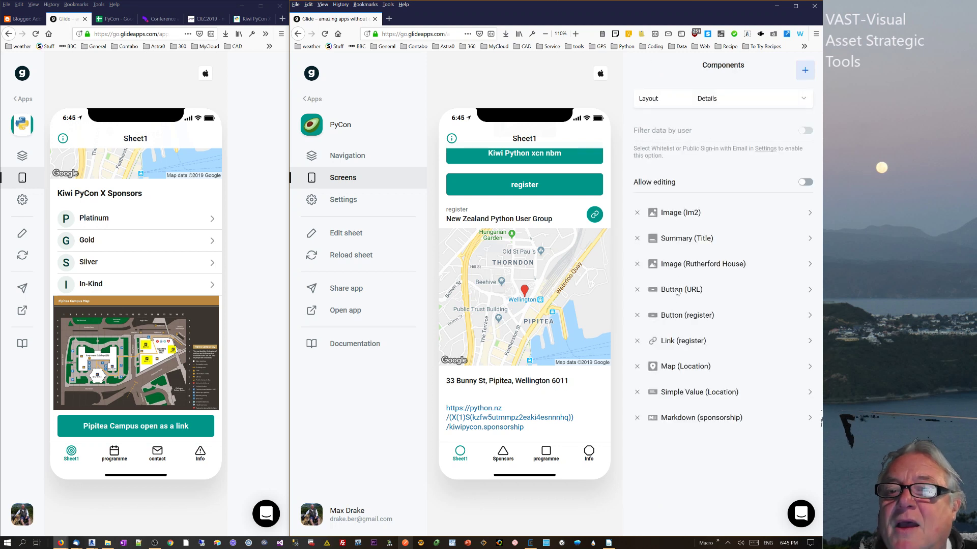
# - Set the Markdown component's text column to Location and check it below the Simple Value in the preview
pyautogui.click(683, 418)
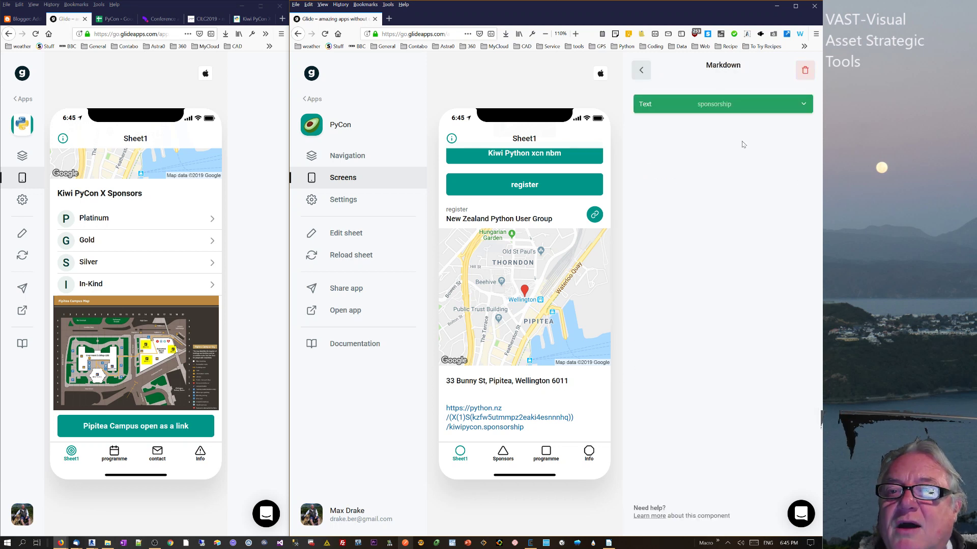
pyautogui.click(730, 108)
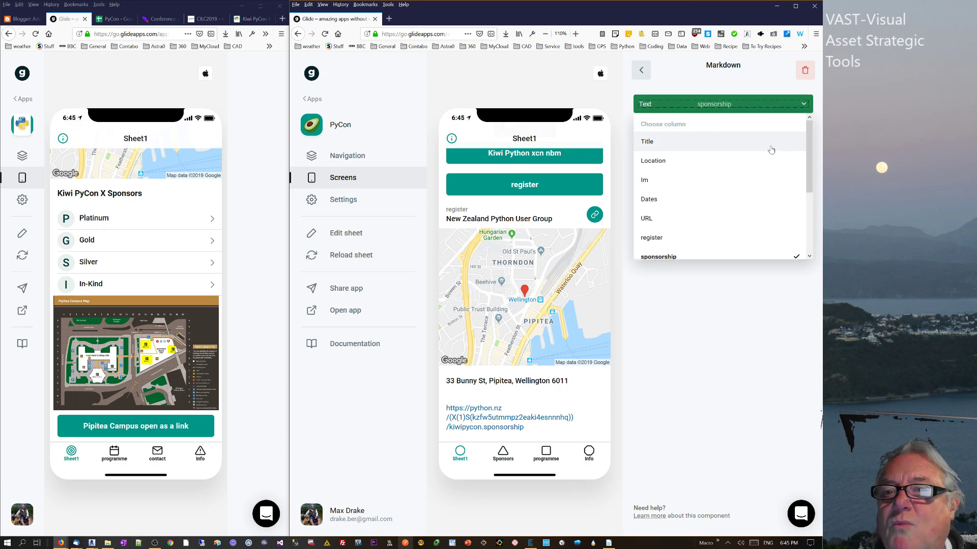
pyautogui.click(685, 162)
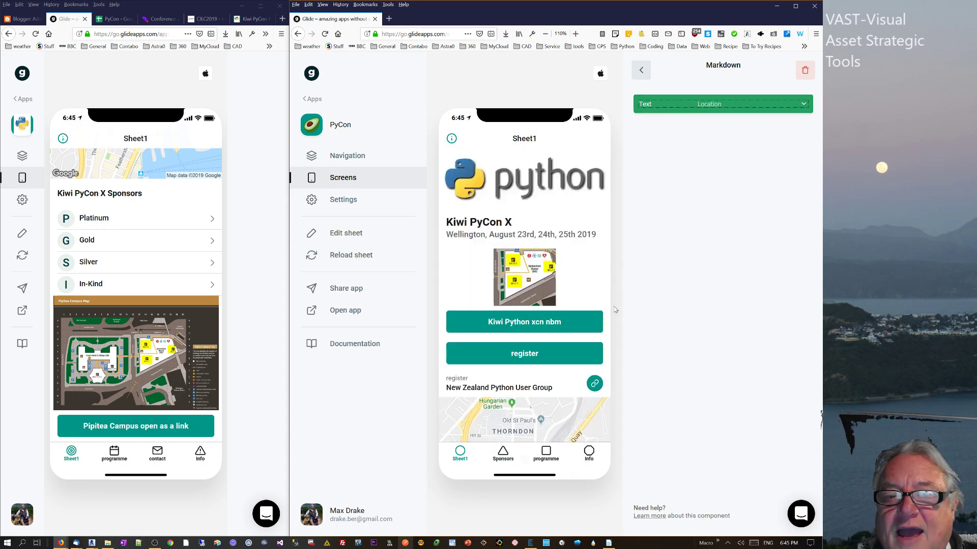
pyautogui.scroll(-5, 489, 393)
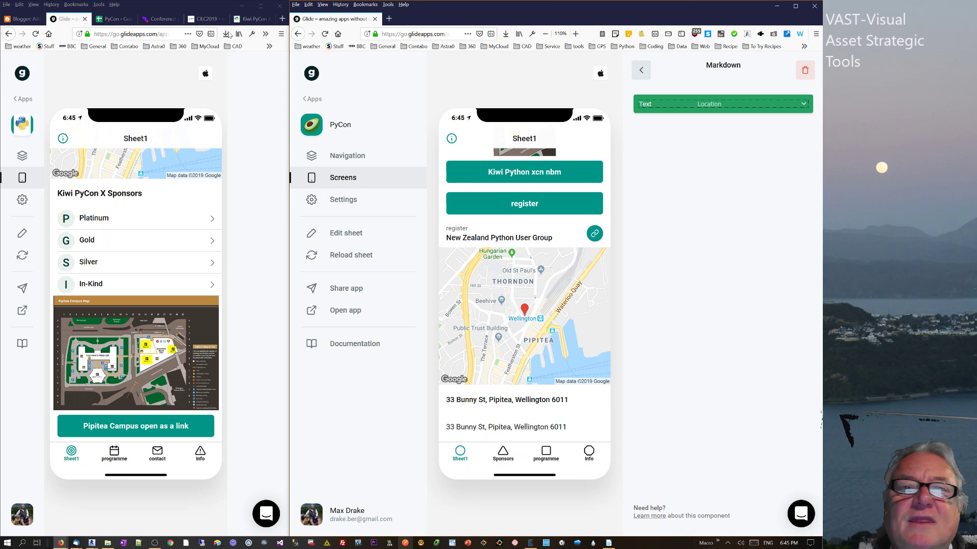
# - In the PyCon Google Sheet, wrap the address in Sheet1's Location cell B2 in <h1> and </h1> tags, and check the app preview
pyautogui.click(120, 22)
pyautogui.click(79, 130)
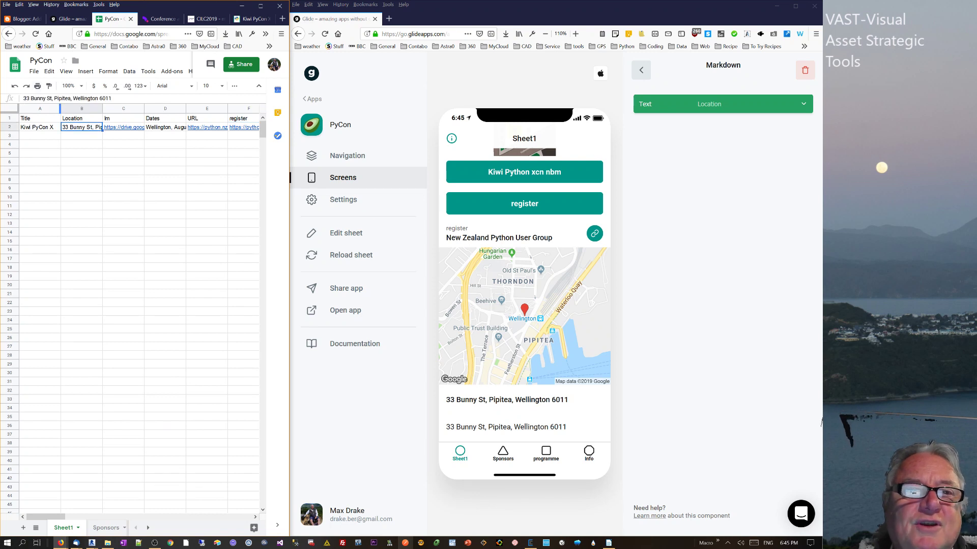
pyautogui.click(23, 98)
pyautogui.write('<')
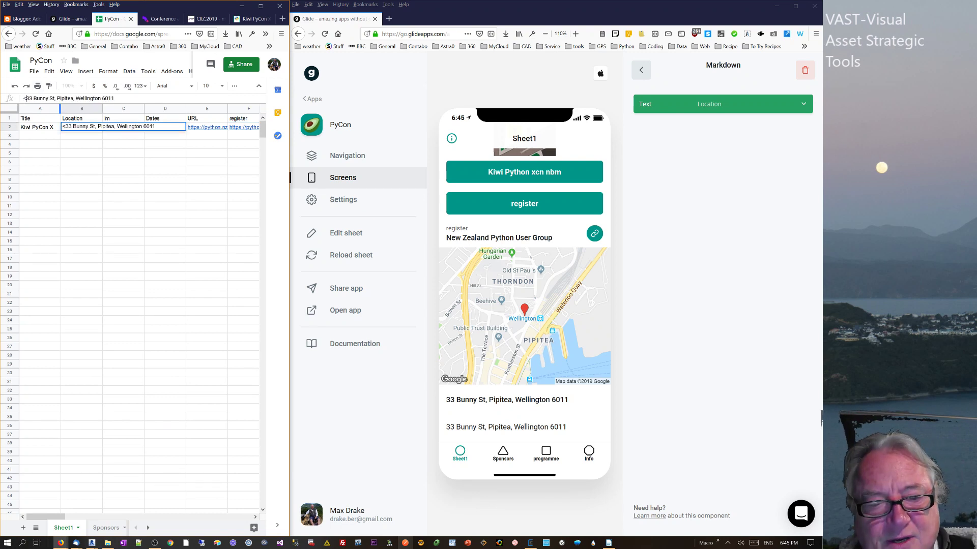
pyautogui.write('h1')
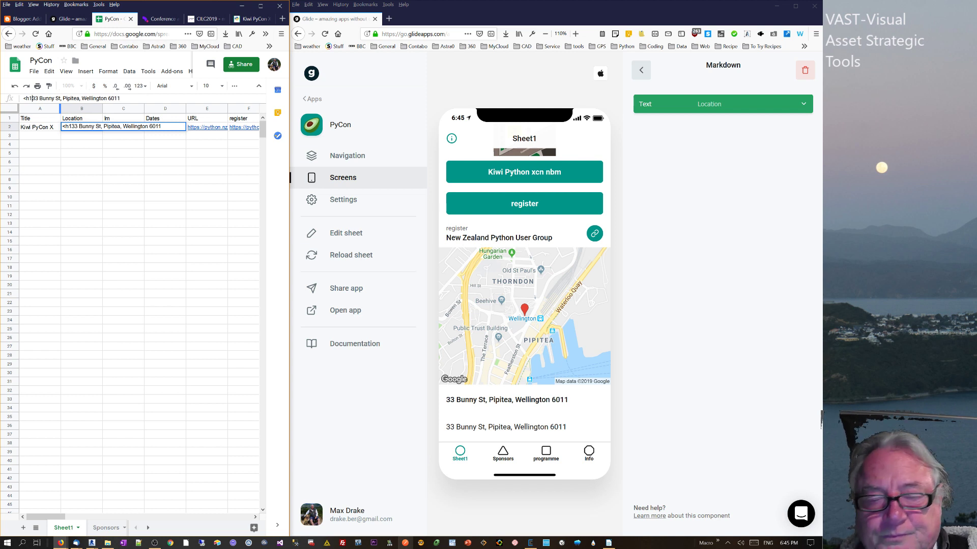
pyautogui.write('>')
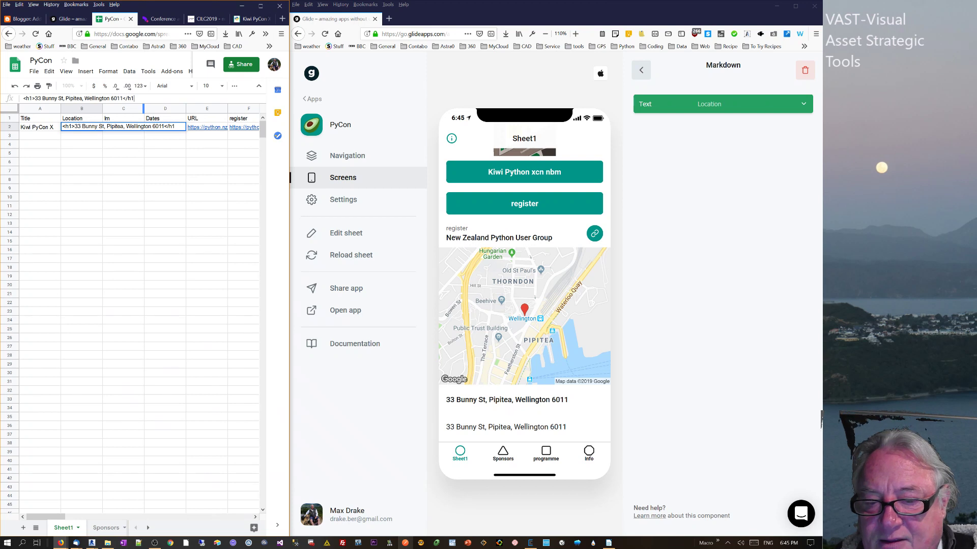
pyautogui.press('Return')
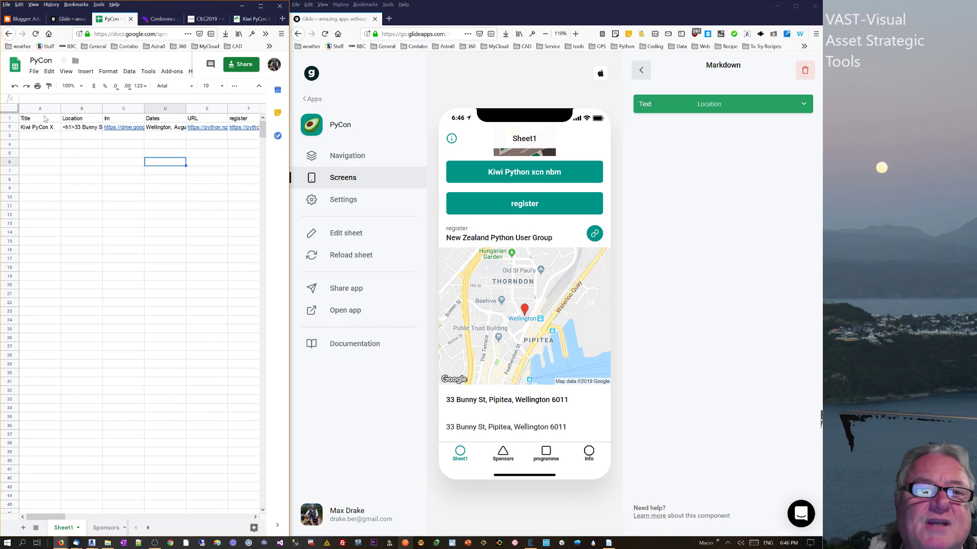
pyautogui.click(85, 128)
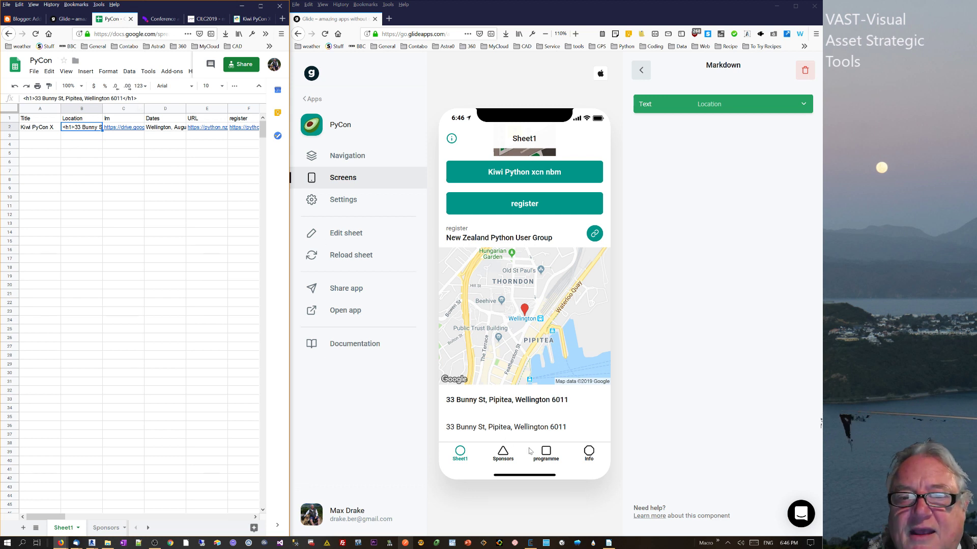
pyautogui.scroll(-1, 501, 424)
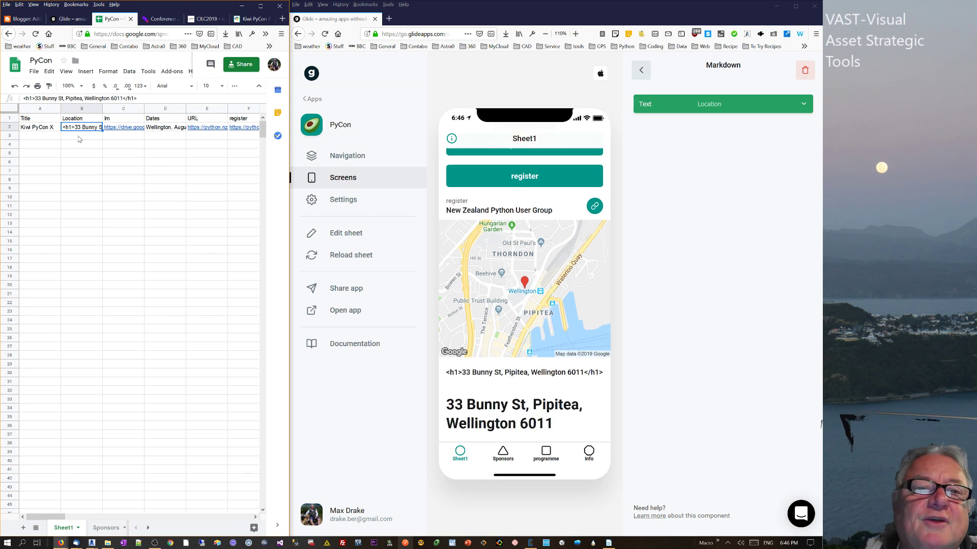
# - Try inserting a <br> line break before "Wellington" in Sheet1's Location cell B2
pyautogui.click(641, 70)
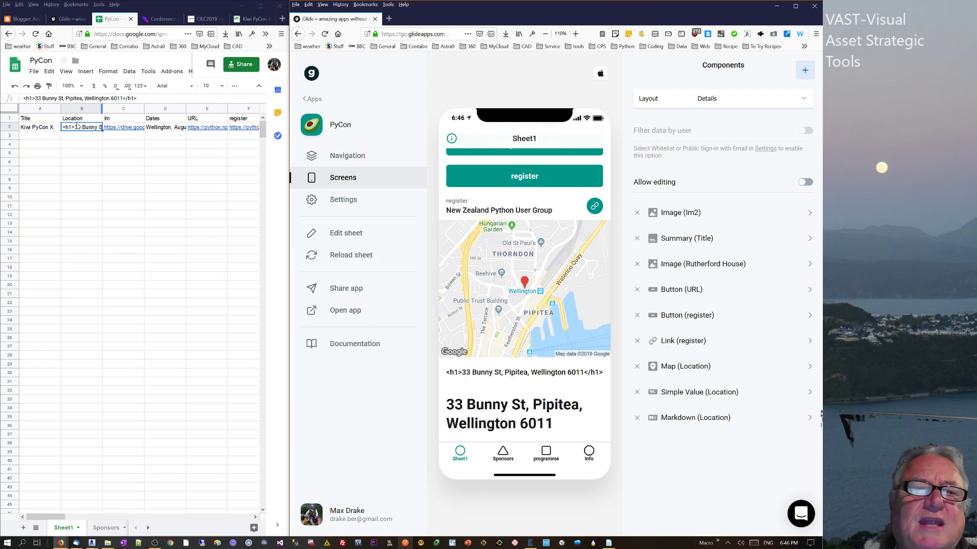
pyautogui.click(130, 98)
pyautogui.doubleClick(132, 98)
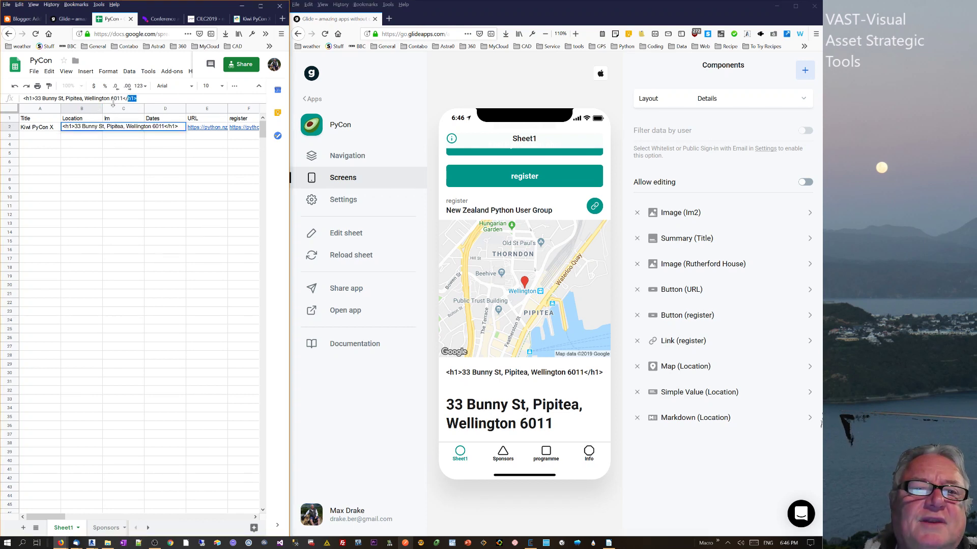
pyautogui.click(82, 98)
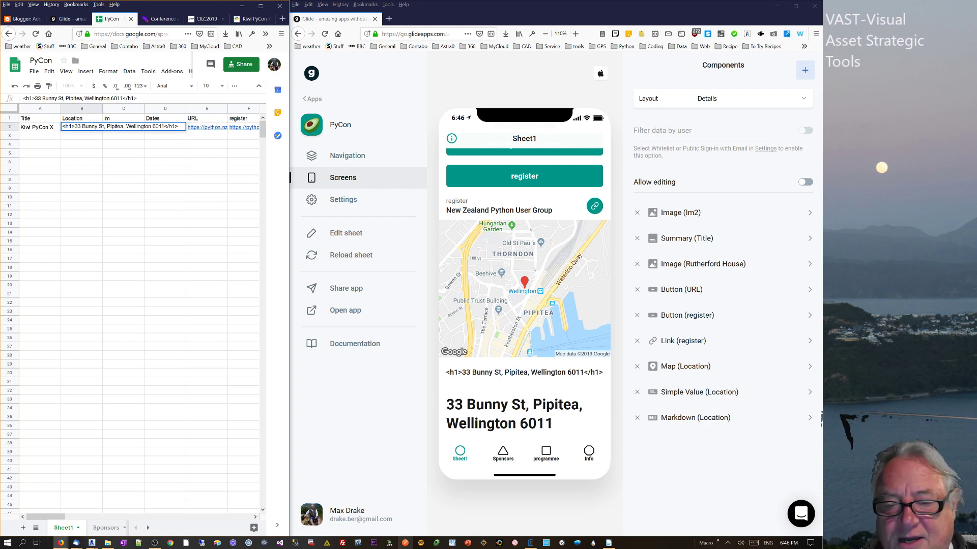
pyautogui.write('<br>')
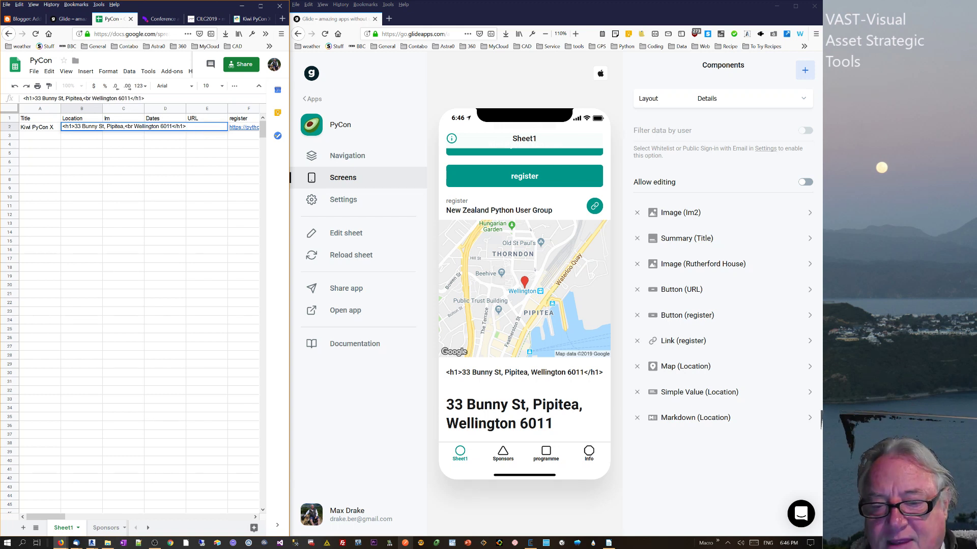
pyautogui.press('Return')
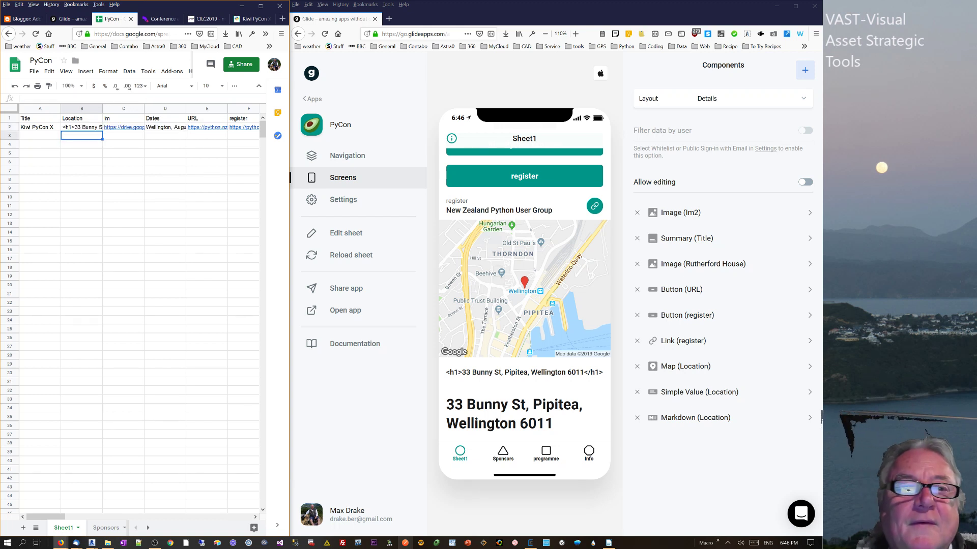
# - Remove the <br>, <h1> and </h1> tags from Sheet1's Location cell B2, leaving only the plain address text
pyautogui.click(90, 127)
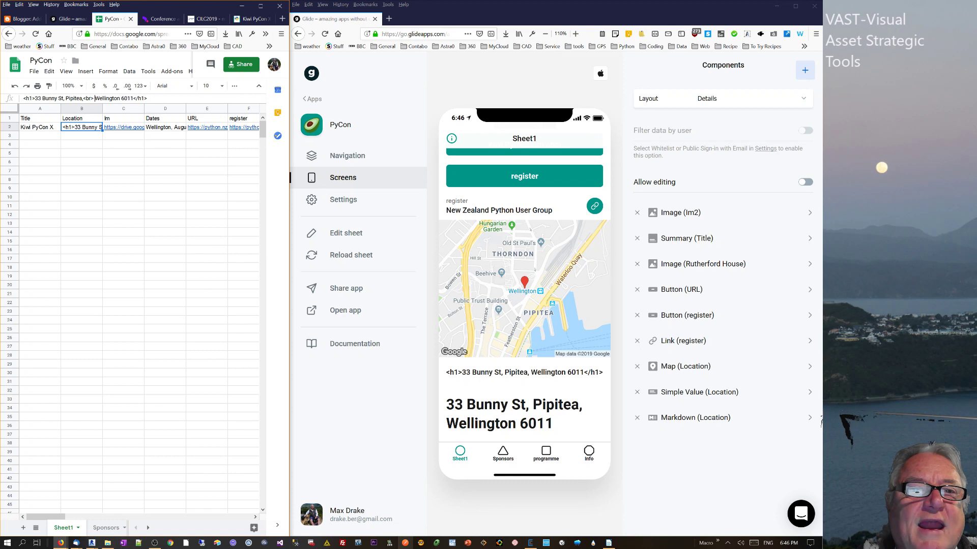
pyautogui.moveTo(94, 98); pyautogui.dragTo(83, 98)
pyautogui.press('BackSpace')
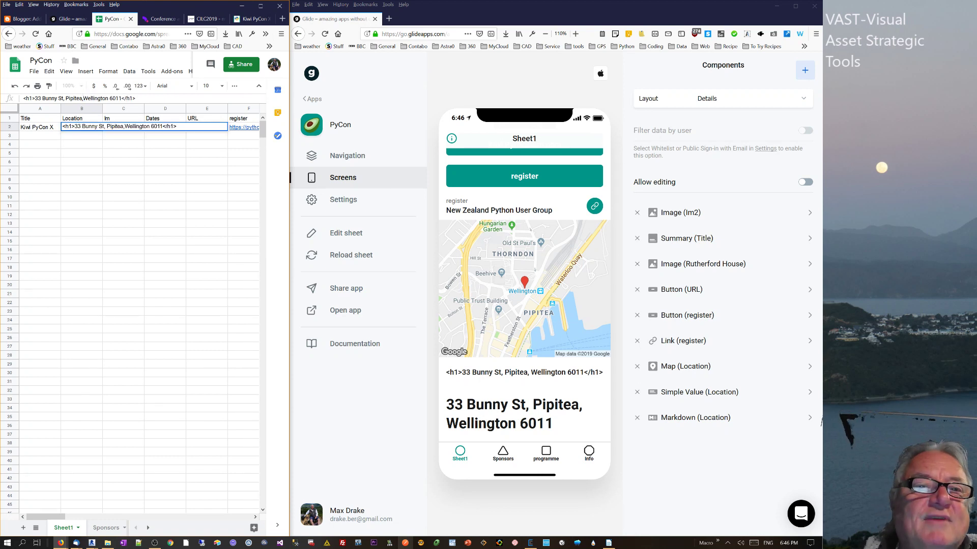
pyautogui.press('BackSpace')
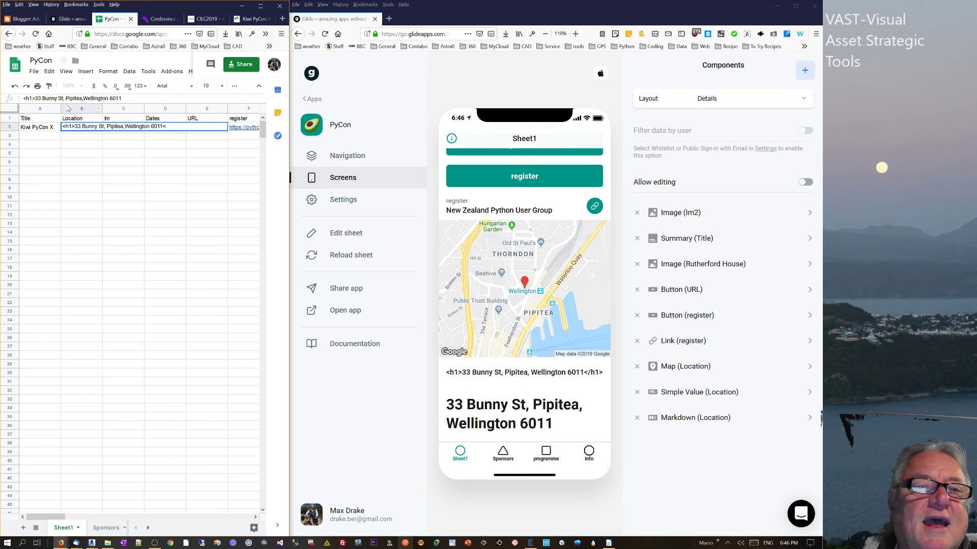
pyautogui.moveTo(35, 99); pyautogui.dragTo(23, 98)
pyautogui.press('BackSpace')
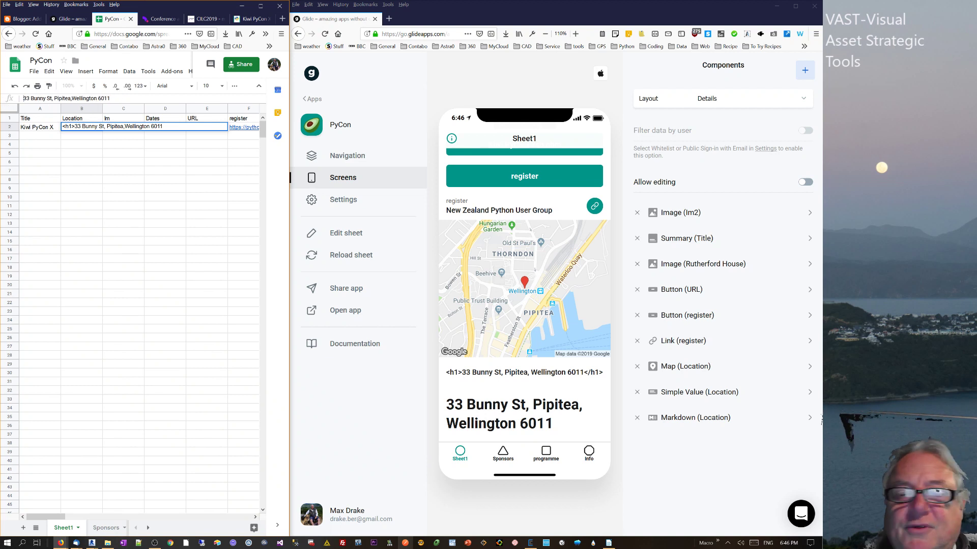
pyautogui.press('Return')
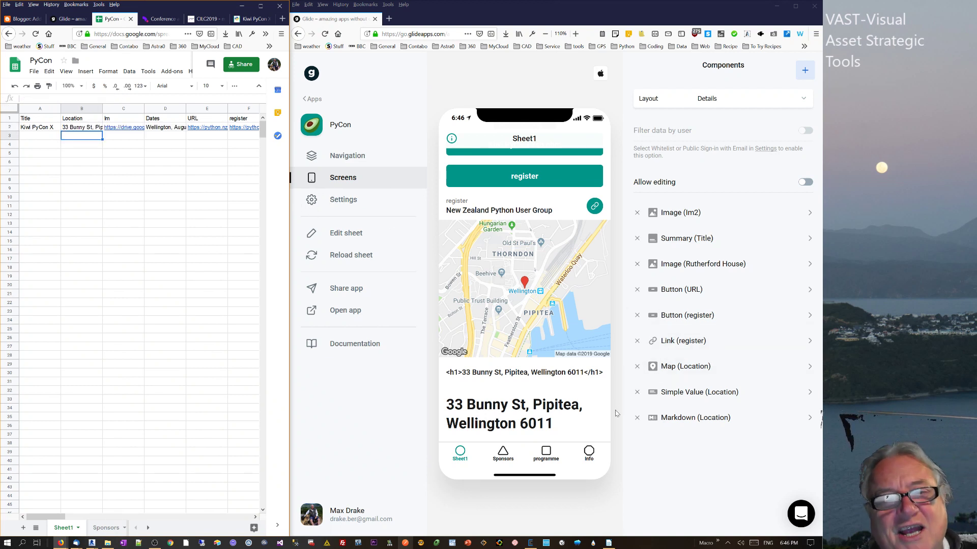
# - Reload the sheet data in Glide and check the address under the map in the app preview
pyautogui.click(633, 468)
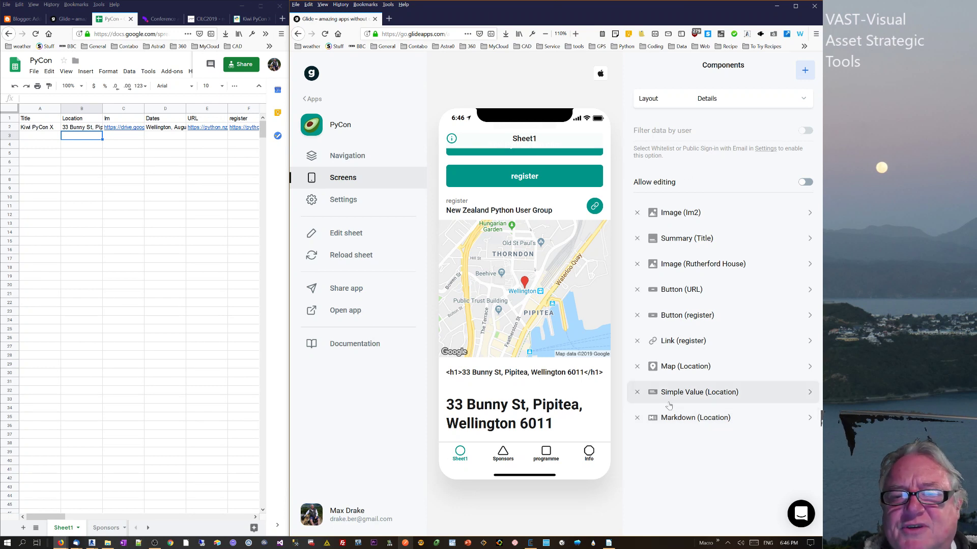
pyautogui.click(133, 199)
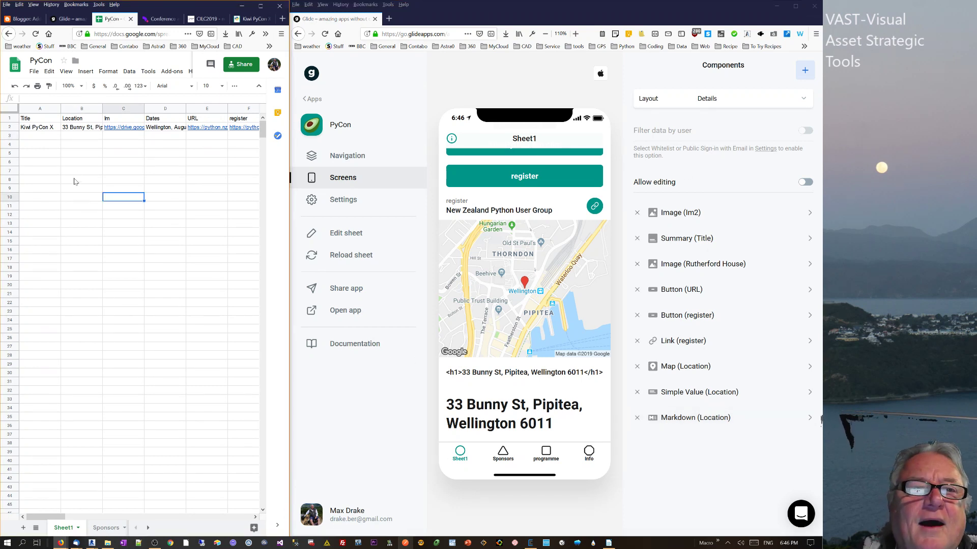
pyautogui.click(512, 390)
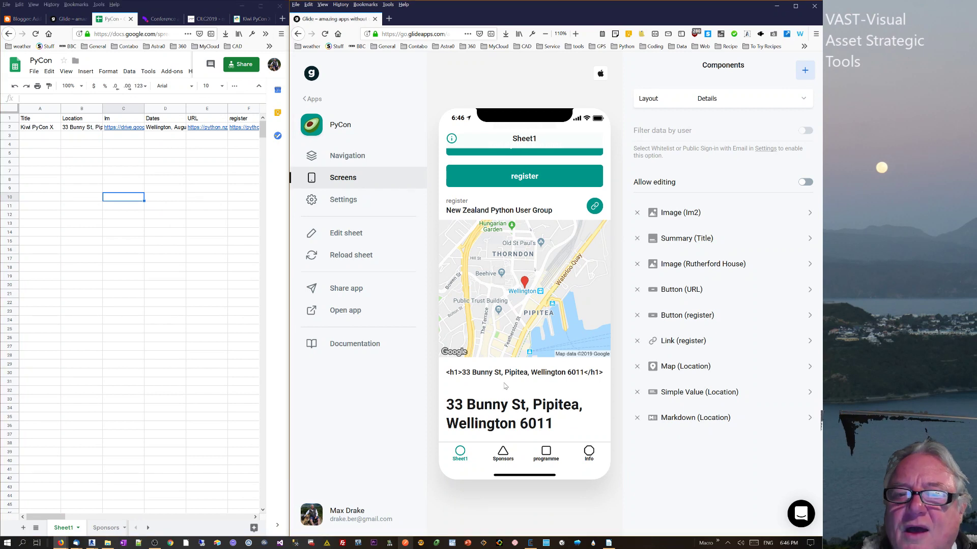
pyautogui.click(351, 256)
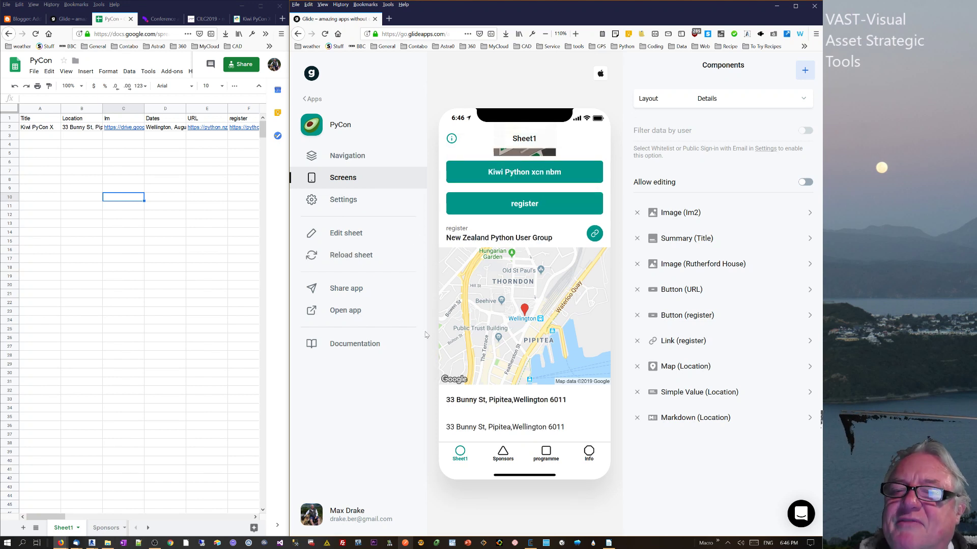
# - Look at the app's linked PyCon Google Sheet by opening it from Glide, and close it again
pyautogui.click(107, 139)
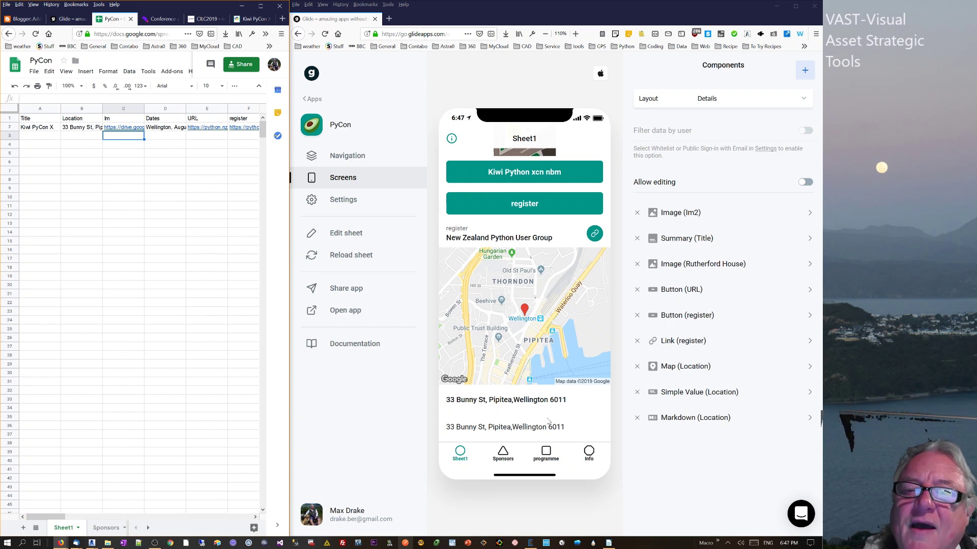
pyautogui.click(545, 434)
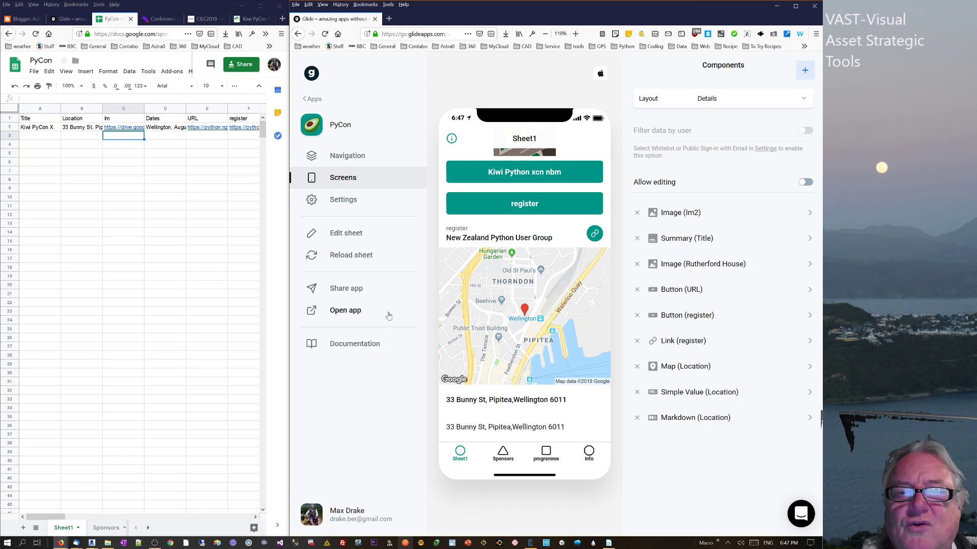
pyautogui.click(368, 257)
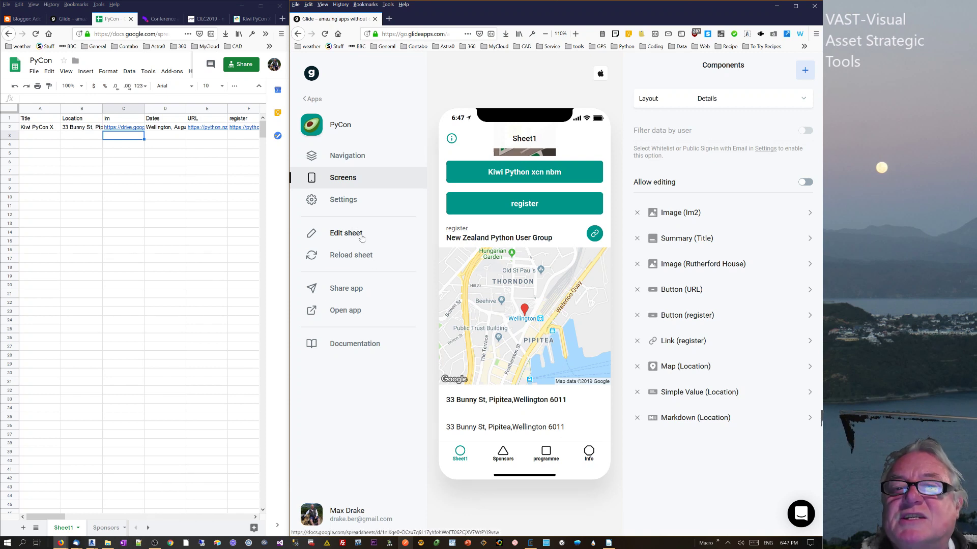
pyautogui.click(362, 235)
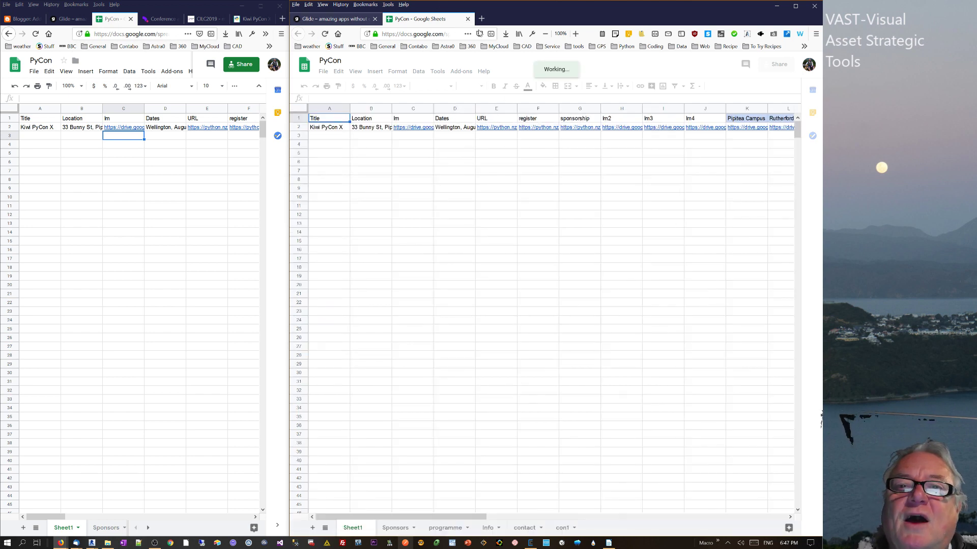
pyautogui.click(468, 18)
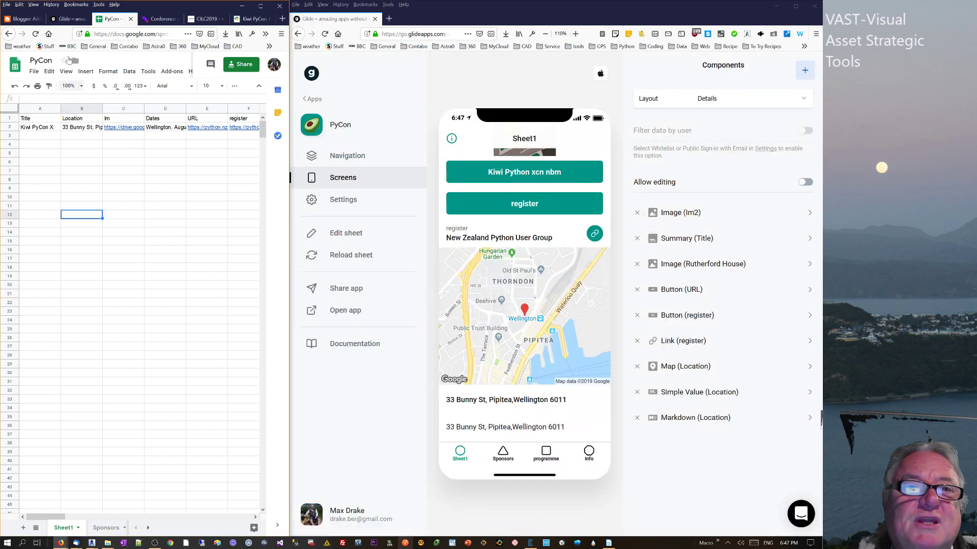
# - Delete the Markdown (Location) component from Sheet1, and look at the Platinum sponsors in the reference app
pyautogui.click(67, 19)
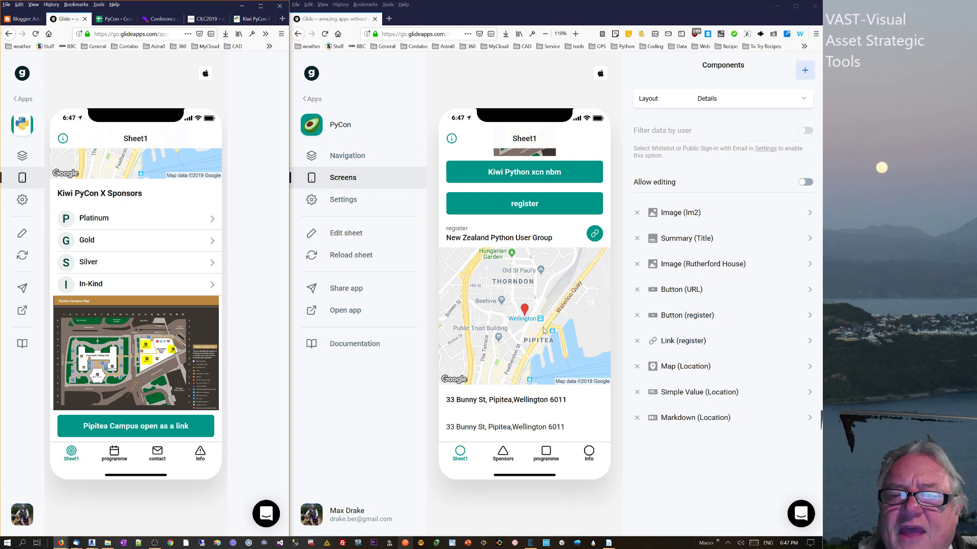
pyautogui.click(636, 418)
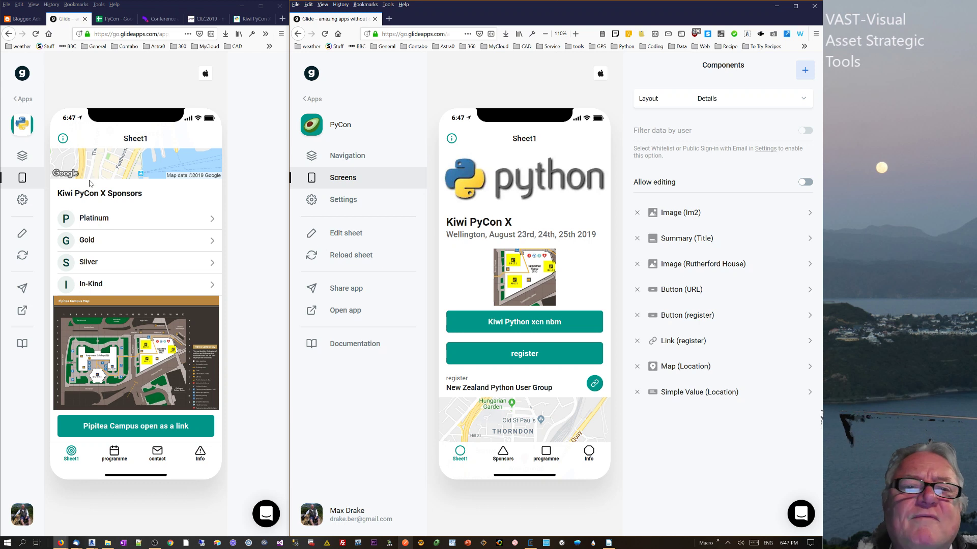
pyautogui.click(114, 225)
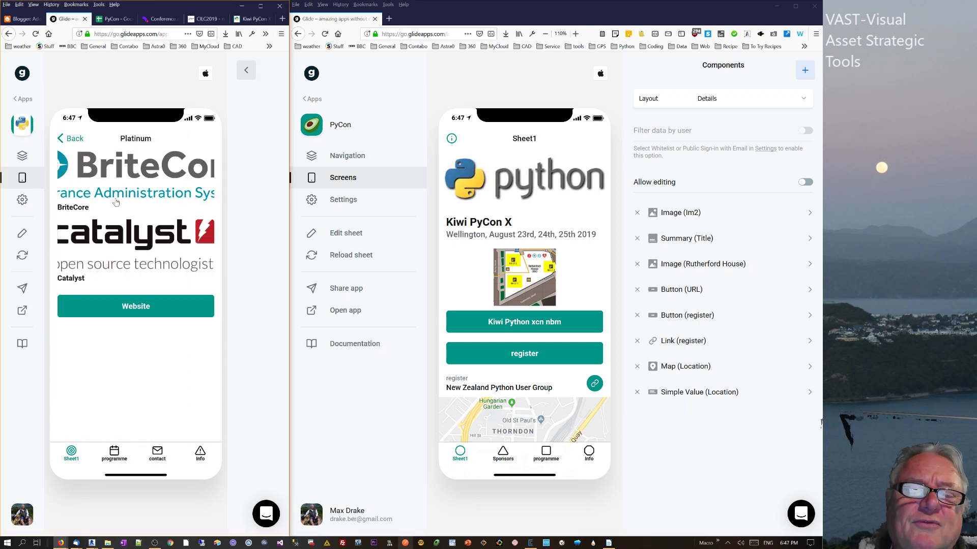
pyautogui.click(62, 139)
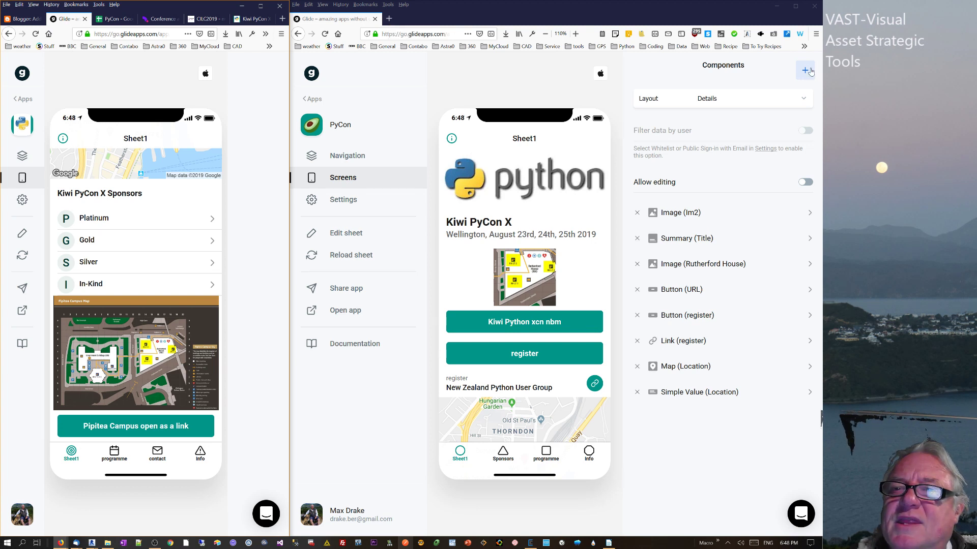
# - Try the List, Tiles, Calendar and Columns layouts on the Sheet1 screen, and restore the Details layout
pyautogui.click(724, 99)
pyautogui.click(653, 136)
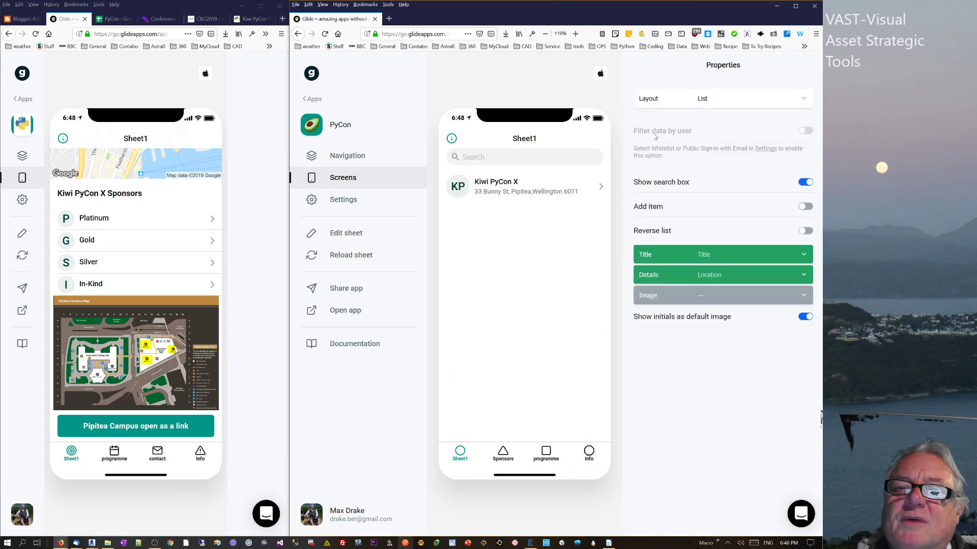
pyautogui.click(725, 104)
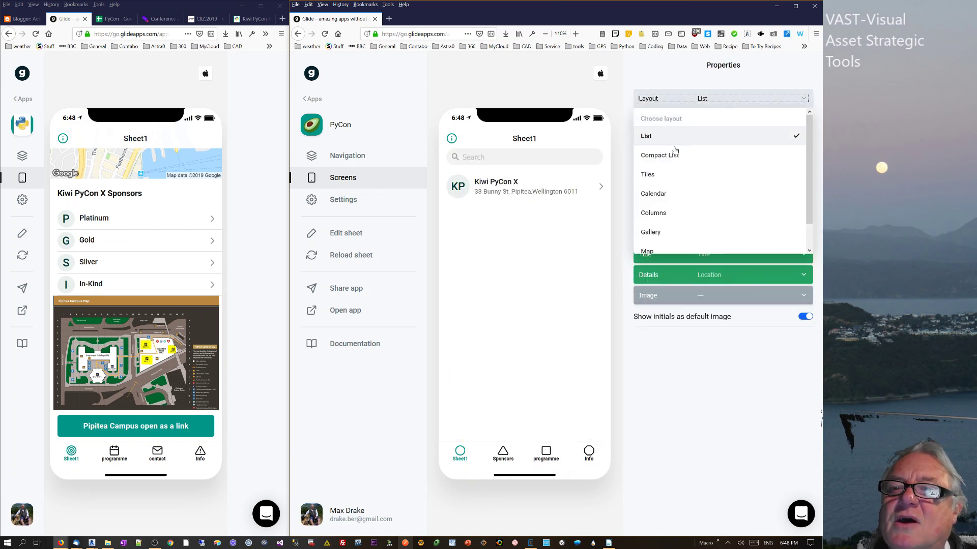
pyautogui.click(657, 175)
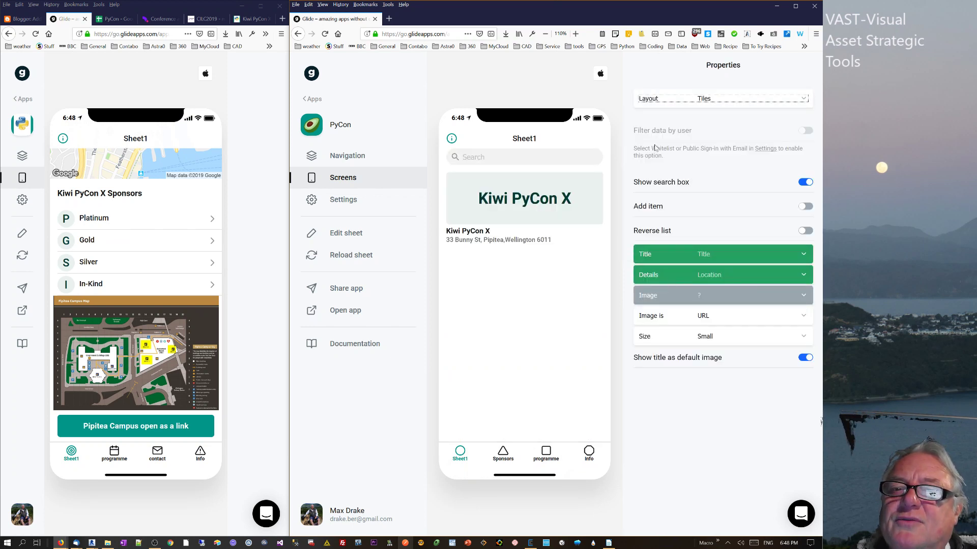
pyautogui.click(690, 103)
pyautogui.click(661, 195)
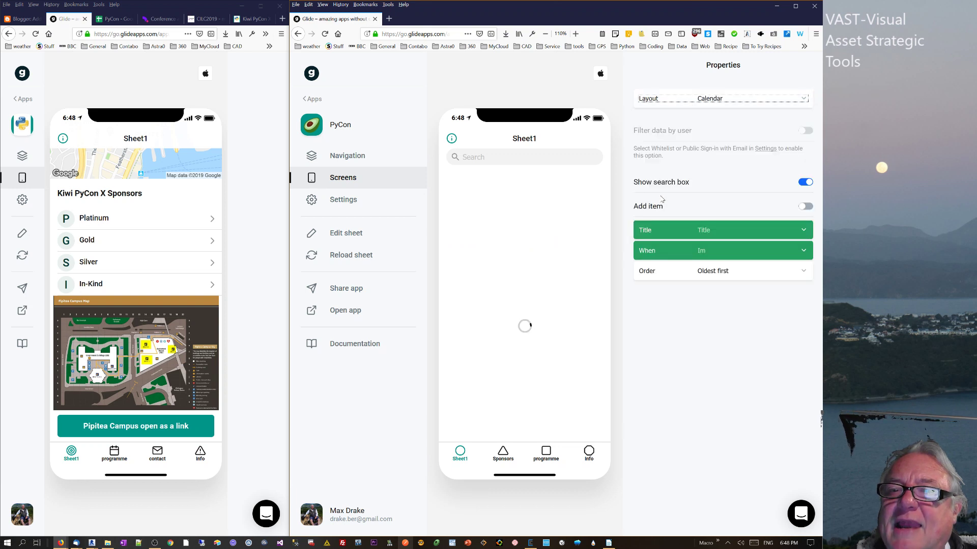
pyautogui.click(695, 104)
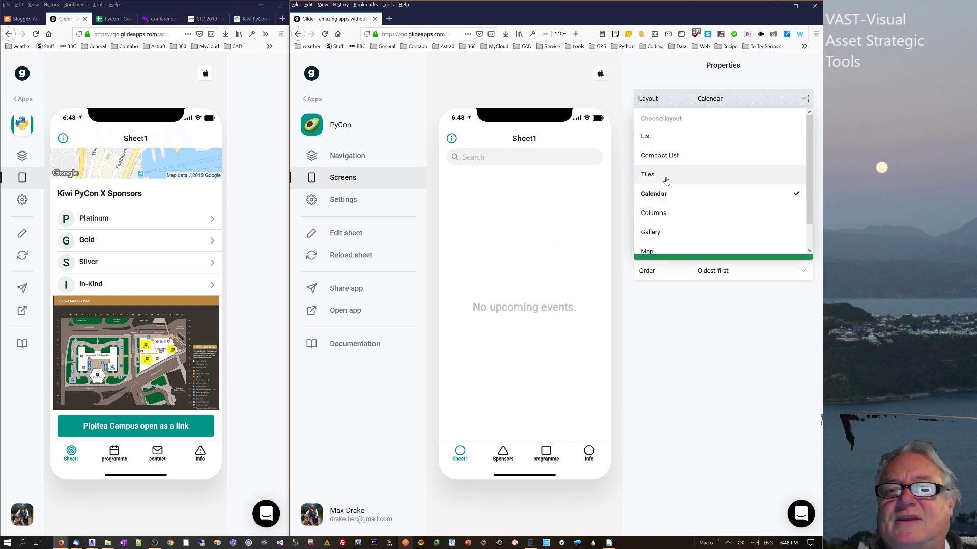
pyautogui.click(658, 214)
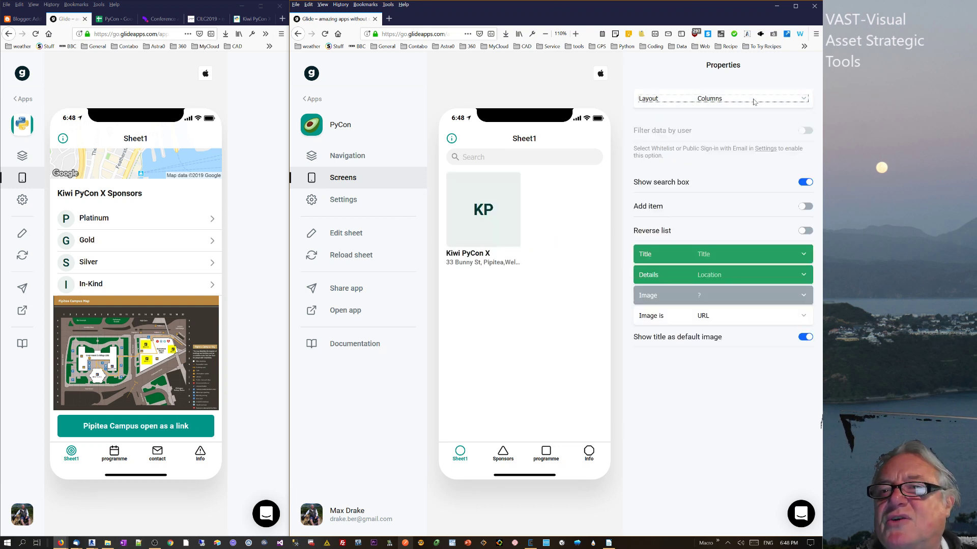
pyautogui.click(803, 99)
pyautogui.scroll(-1, 808, 128)
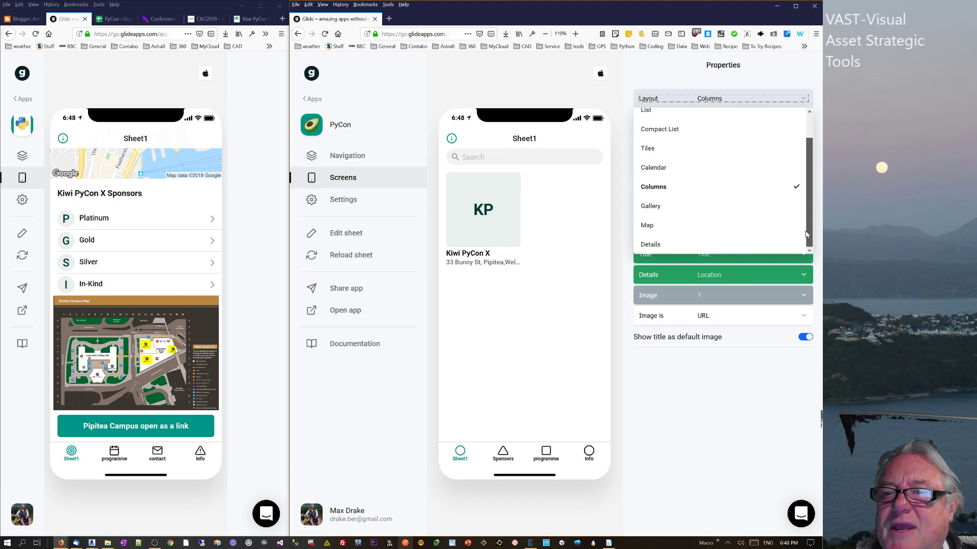
pyautogui.click(690, 246)
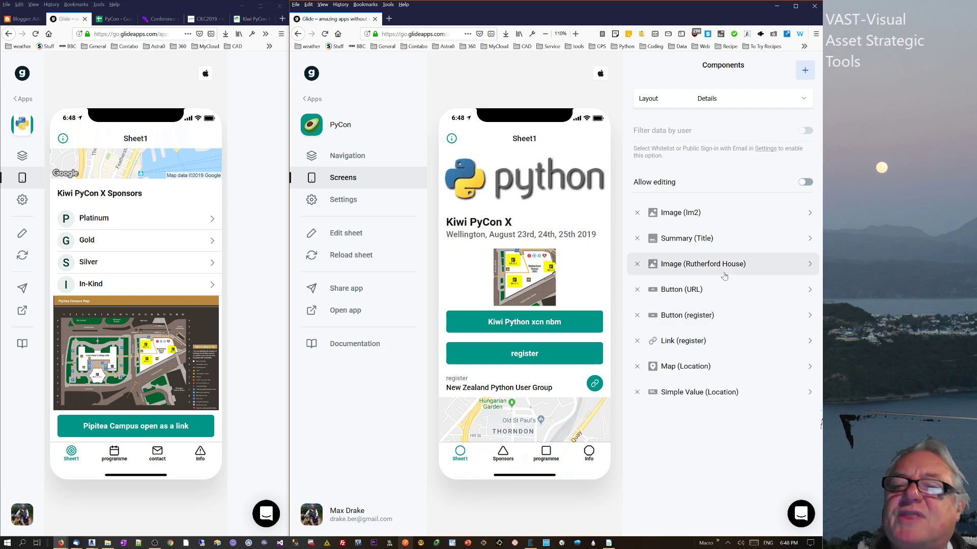
# - Review the available screen layouts, and examine the sponsor entries in A6:E11 of the Sponsors sheet in the PyCon Google Sheet
pyautogui.click(804, 99)
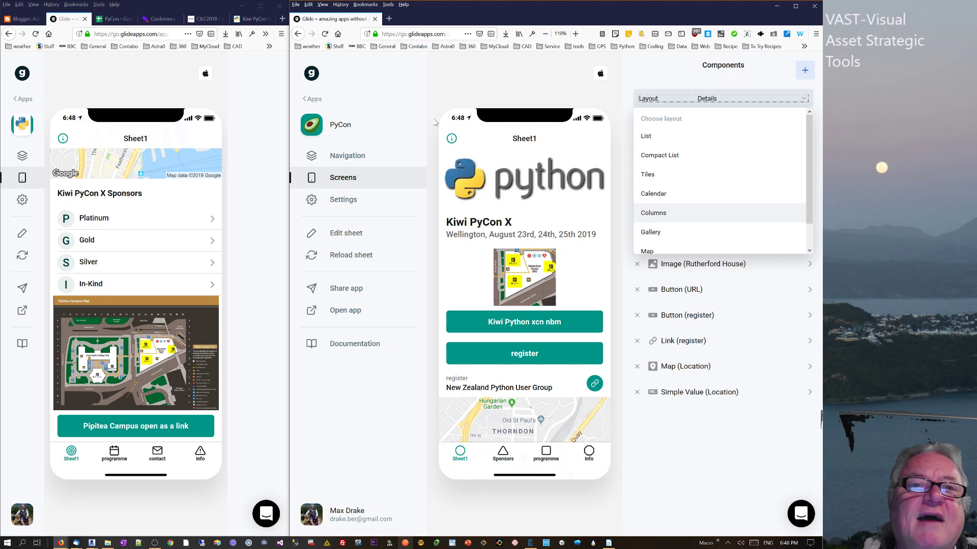
pyautogui.click(118, 19)
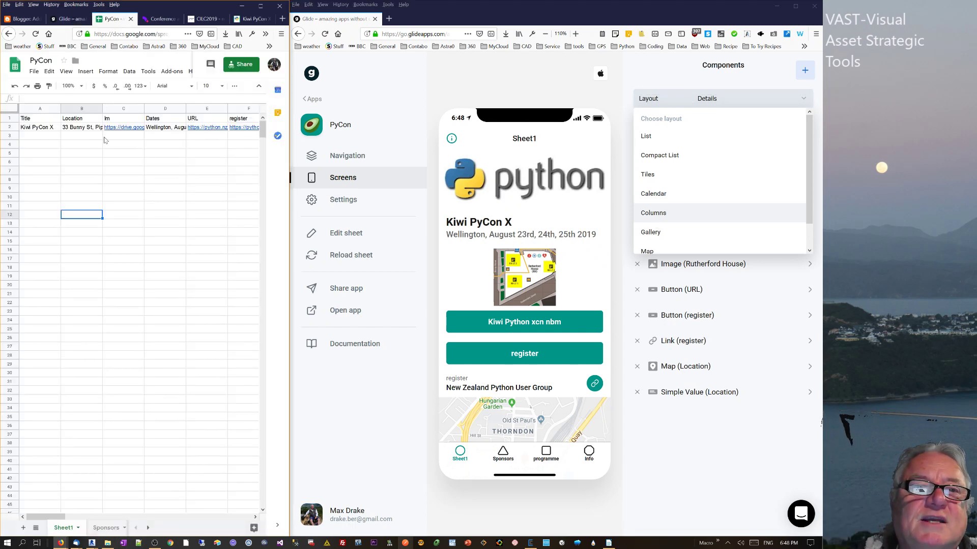
pyautogui.click(100, 528)
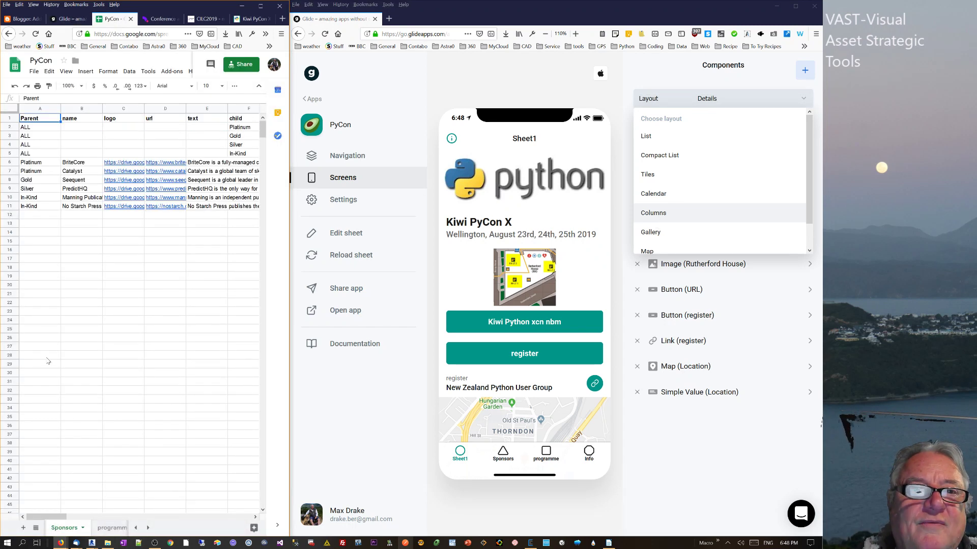
pyautogui.moveTo(44, 163); pyautogui.dragTo(219, 208)
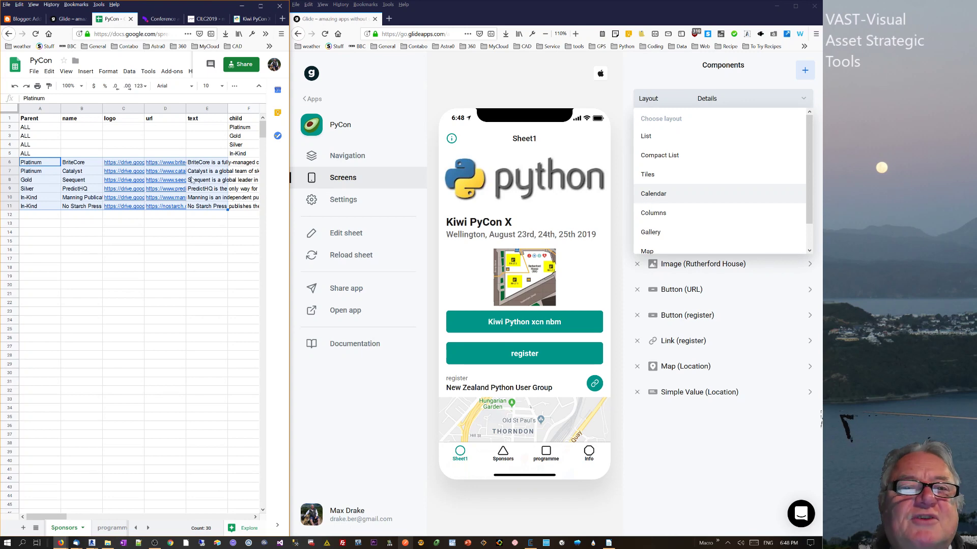
# - Preview the rest of the Sheet1 screen down to the map and address, and dismiss the open layout choices
pyautogui.click(207, 191)
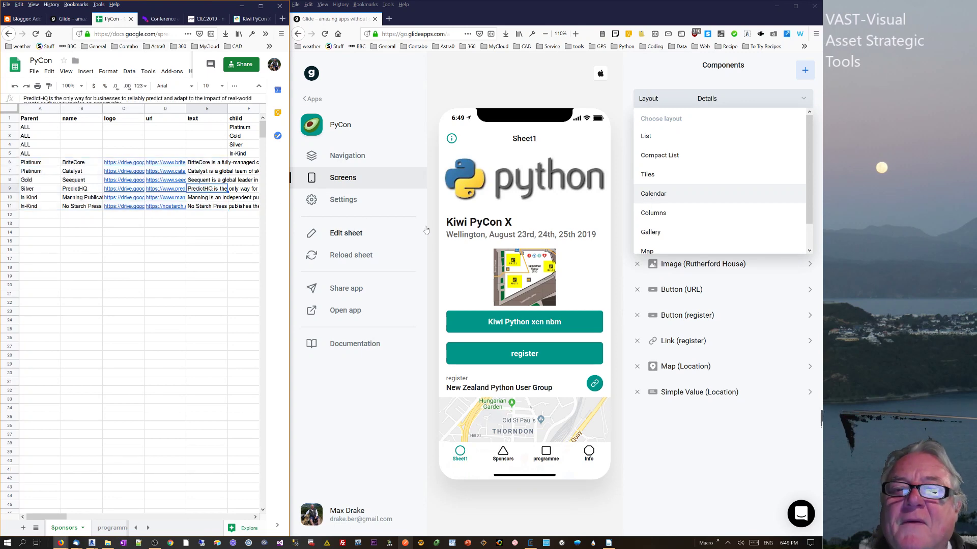
pyautogui.scroll(-3, 542, 384)
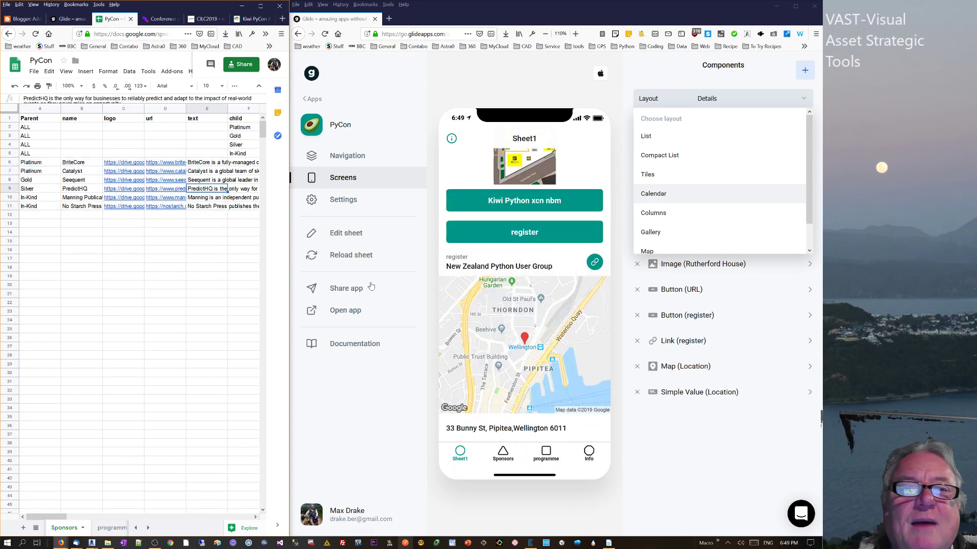
pyautogui.click(715, 98)
pyautogui.click(714, 98)
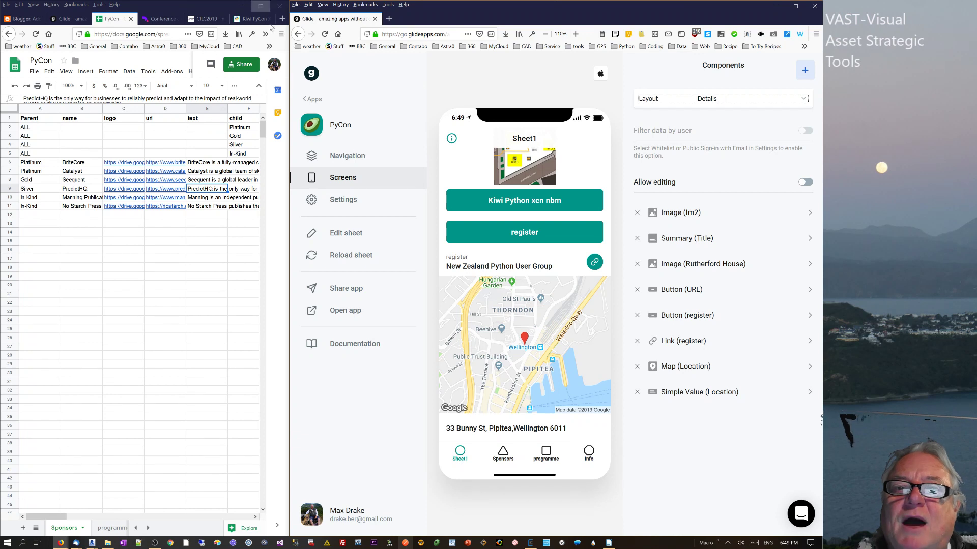
# - In the app's navigation, rename the Sheet1 tab to pyconX and hide the Sponsors tab
pyautogui.click(348, 161)
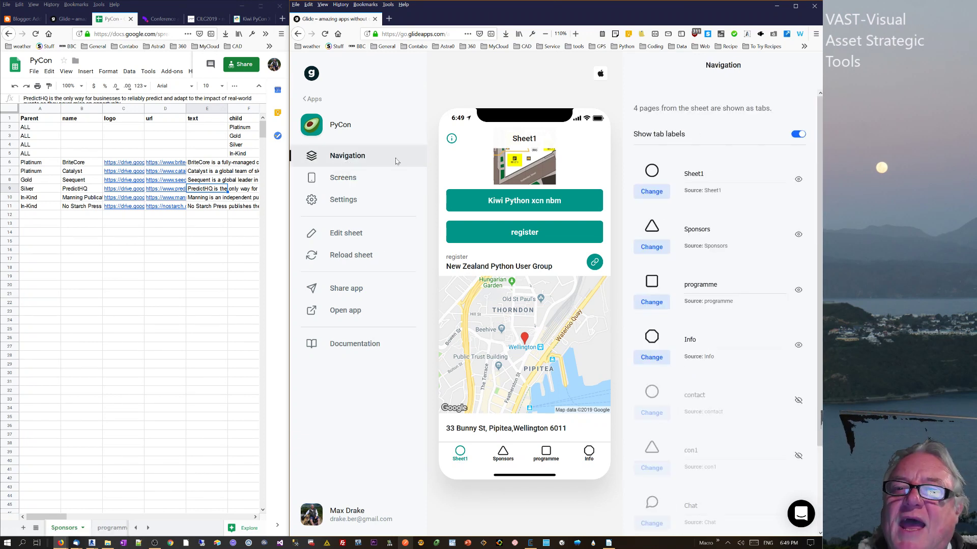
pyautogui.click(137, 530)
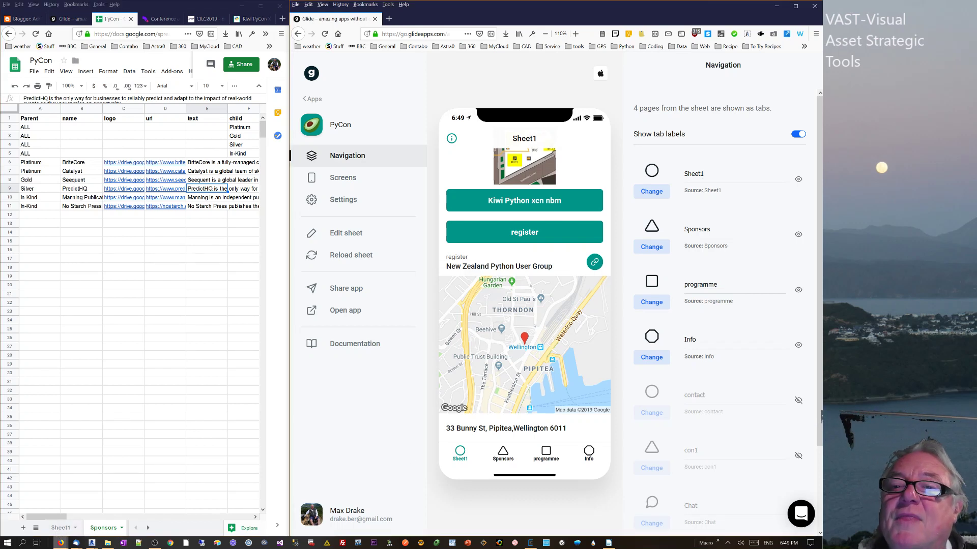
pyautogui.doubleClick(693, 174)
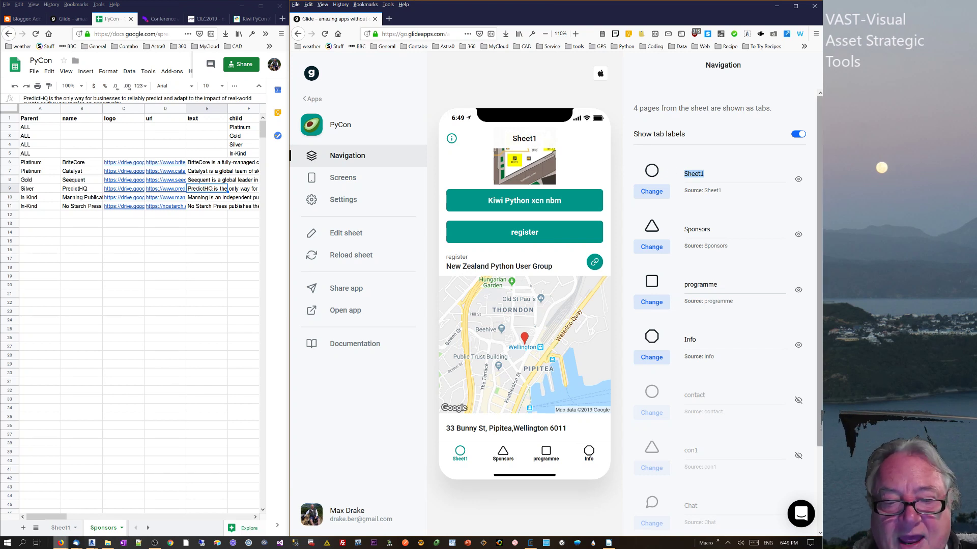
pyautogui.write('py')
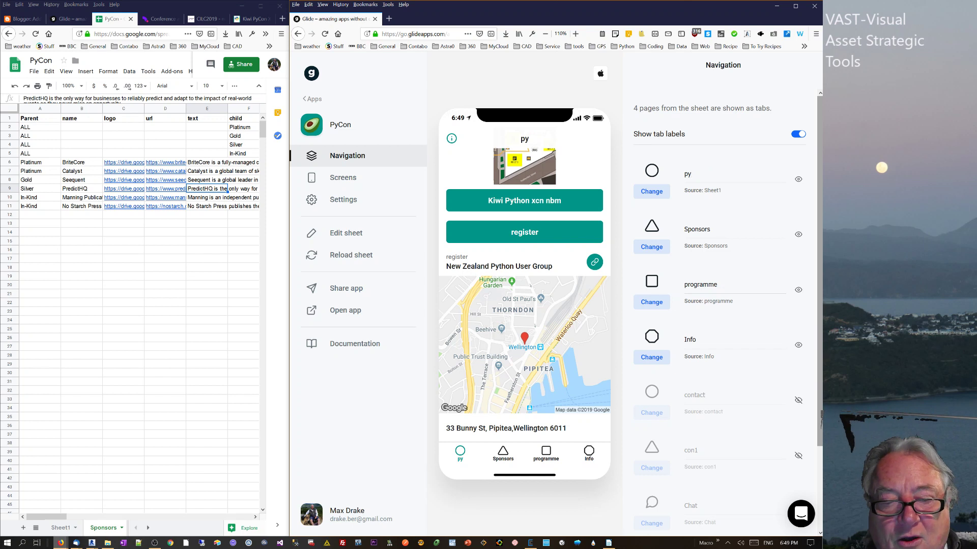
pyautogui.write('conX')
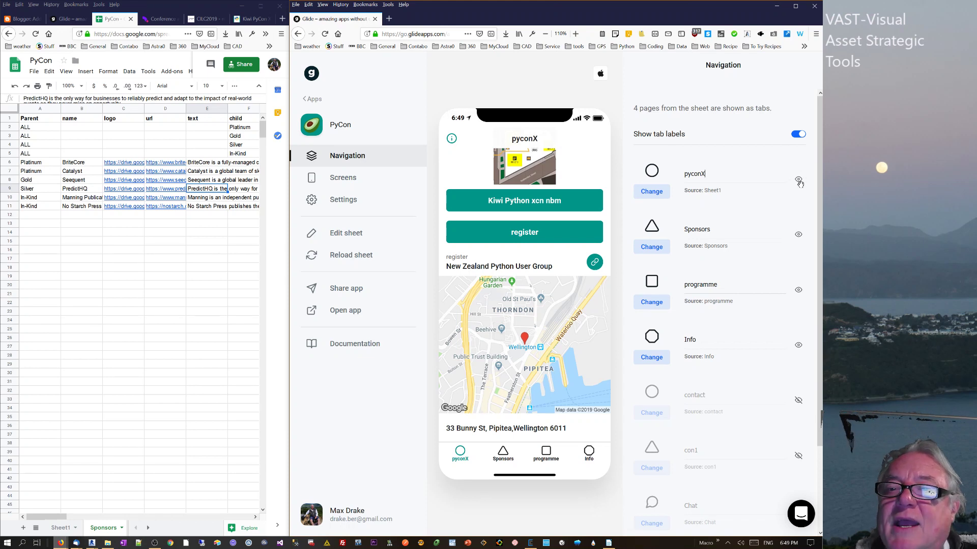
pyautogui.click(504, 454)
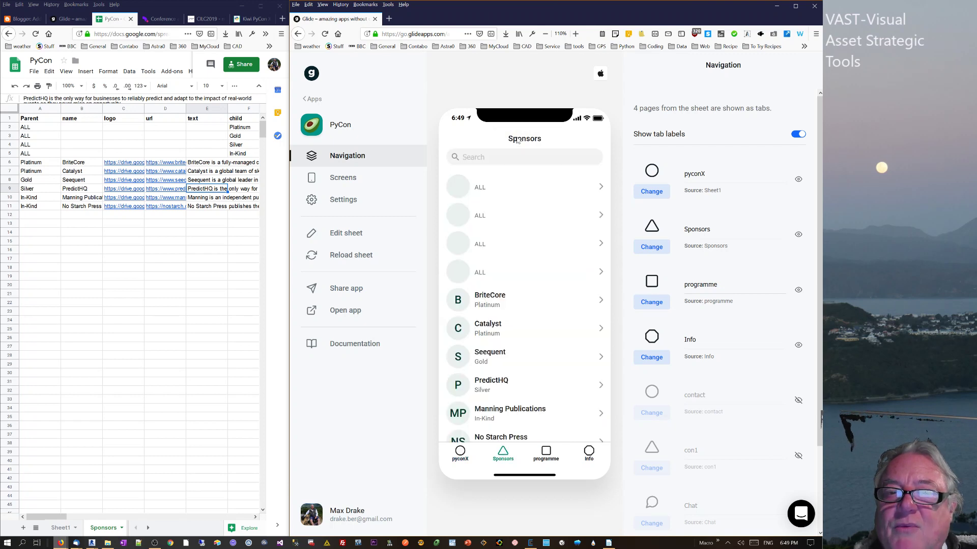
pyautogui.click(798, 235)
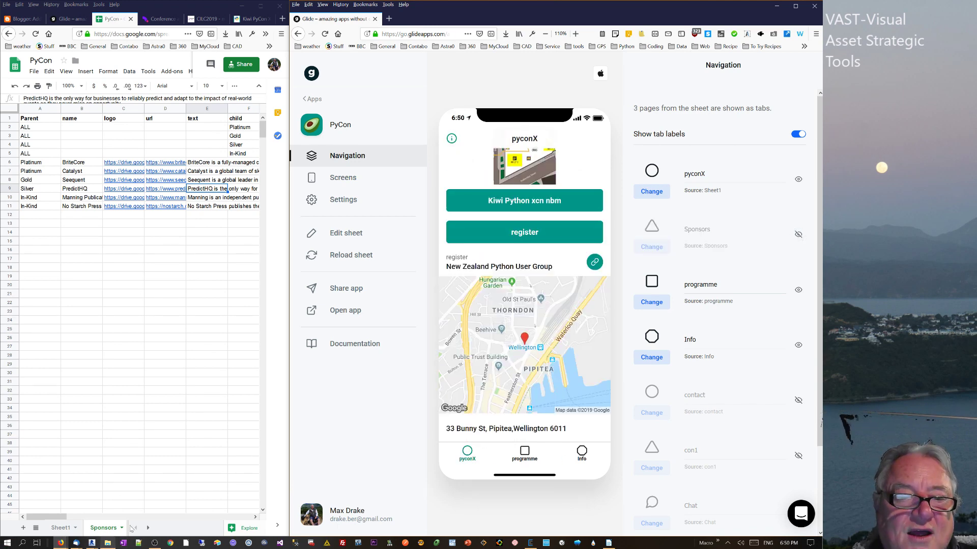
# - Enlarge the PyCon Google Sheet window, and compare the Sponsors sheet's rows with the sponsor list in the Glide reference app
pyautogui.click(261, 5)
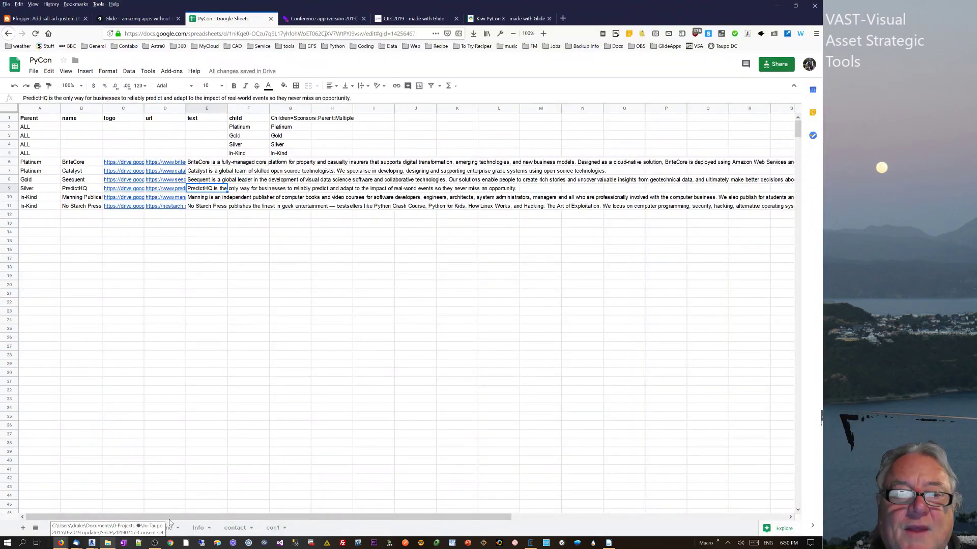
pyautogui.click(174, 489)
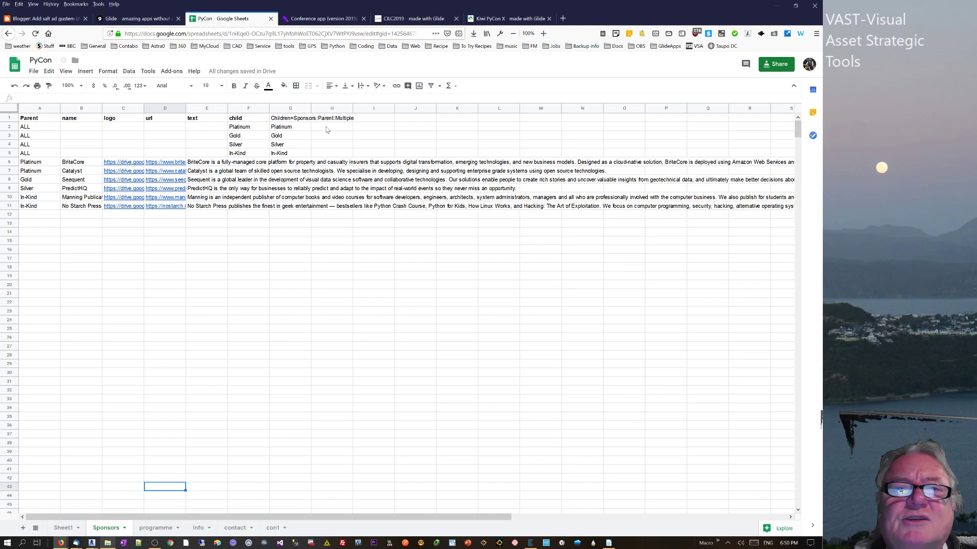
pyautogui.click(133, 19)
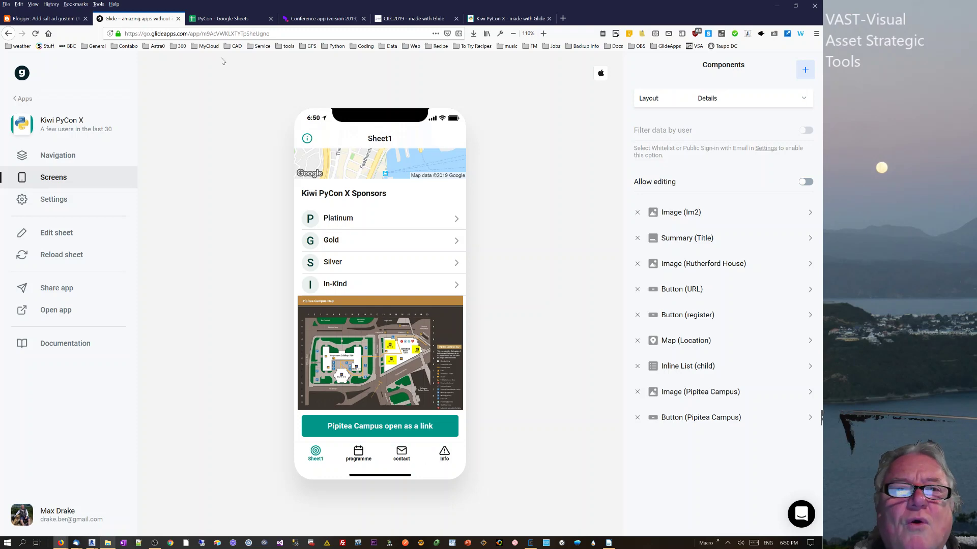
pyautogui.click(226, 19)
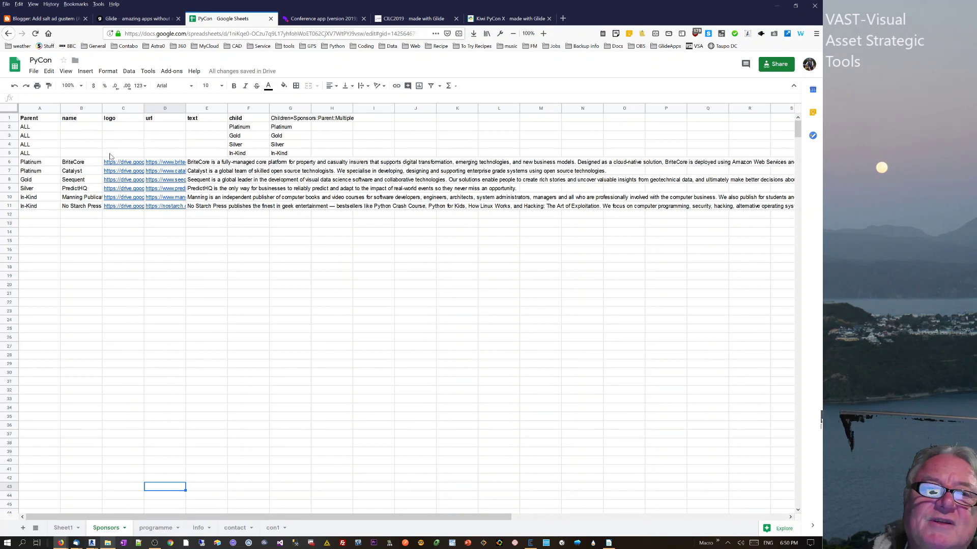
pyautogui.moveTo(35, 127); pyautogui.dragTo(305, 216)
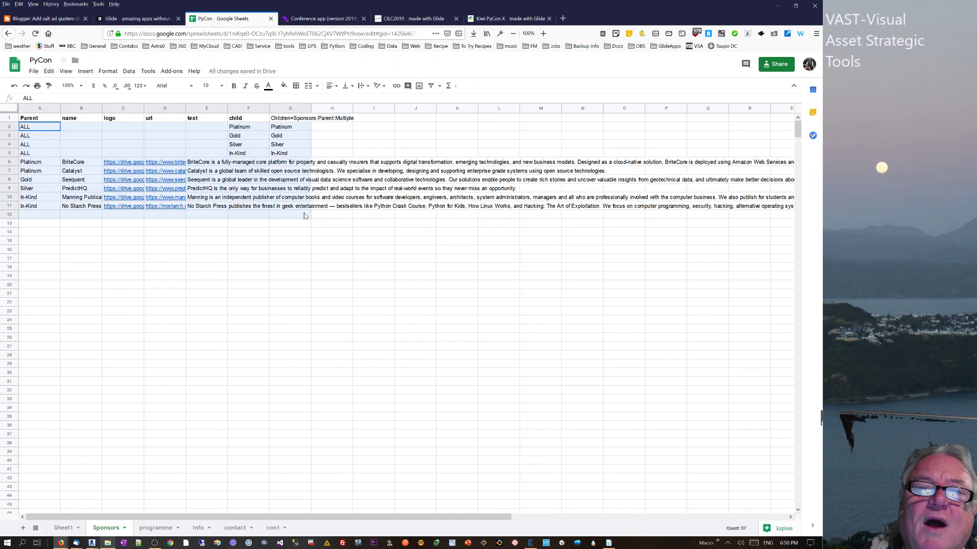
# - Examine the Children=Sponsors:Parent:Multiple relation header in M1 of Sheet1 and its value in M2
pyautogui.click(64, 529)
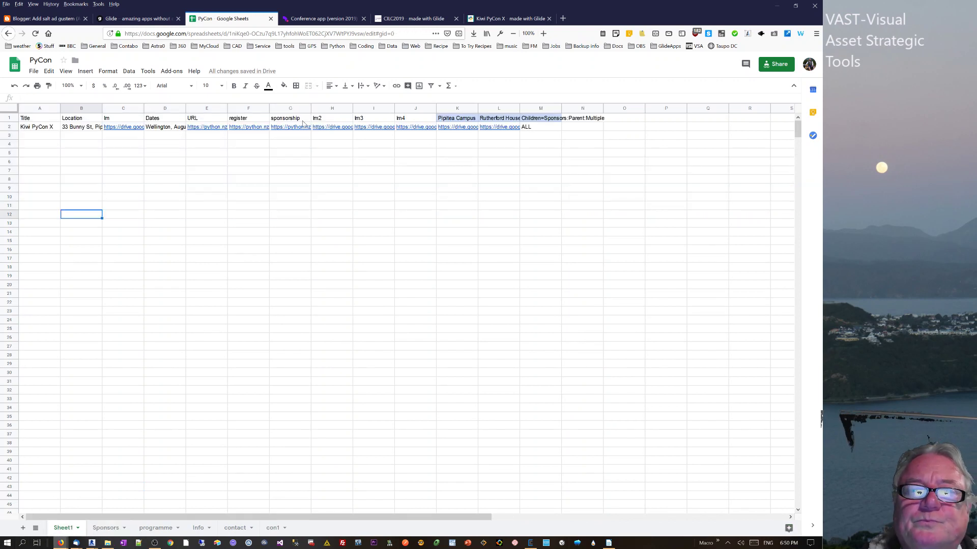
pyautogui.click(543, 120)
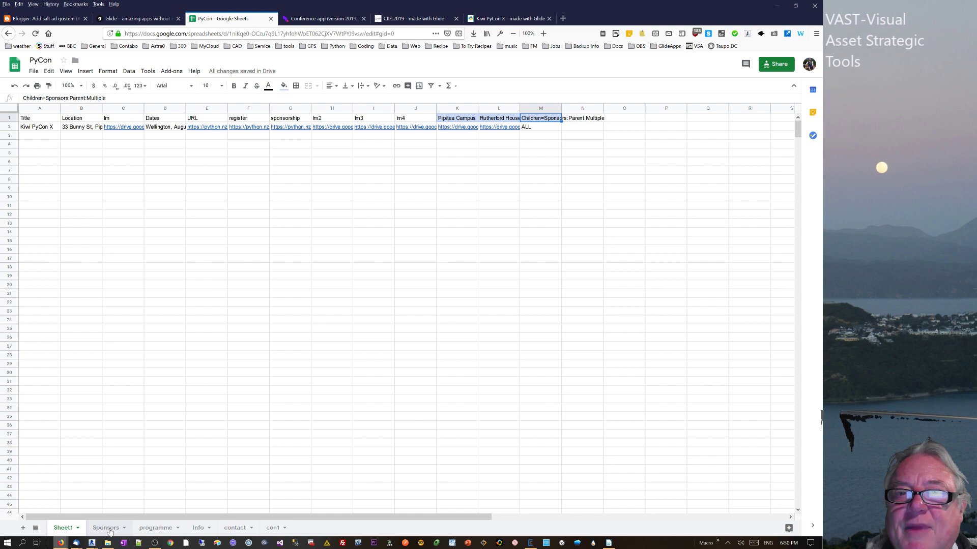
pyautogui.click(579, 122)
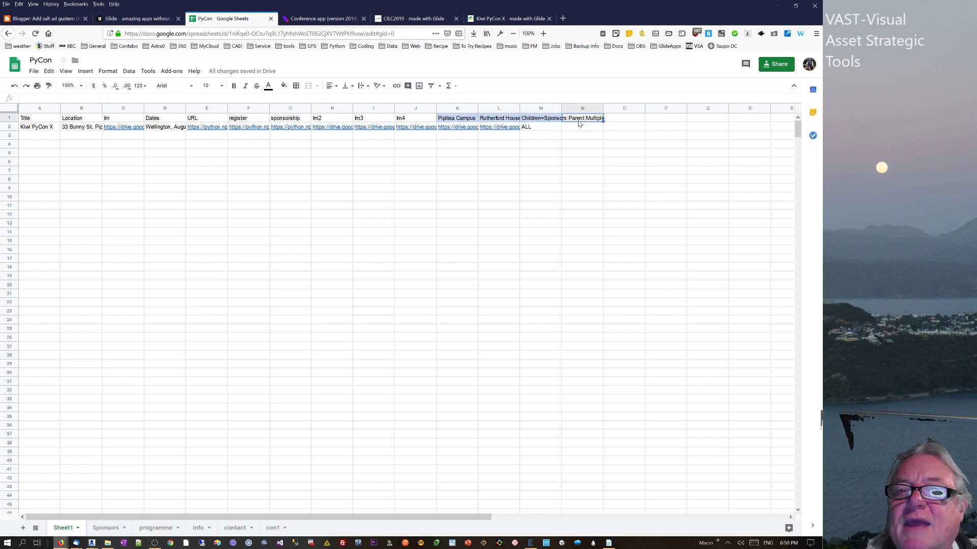
pyautogui.click(542, 129)
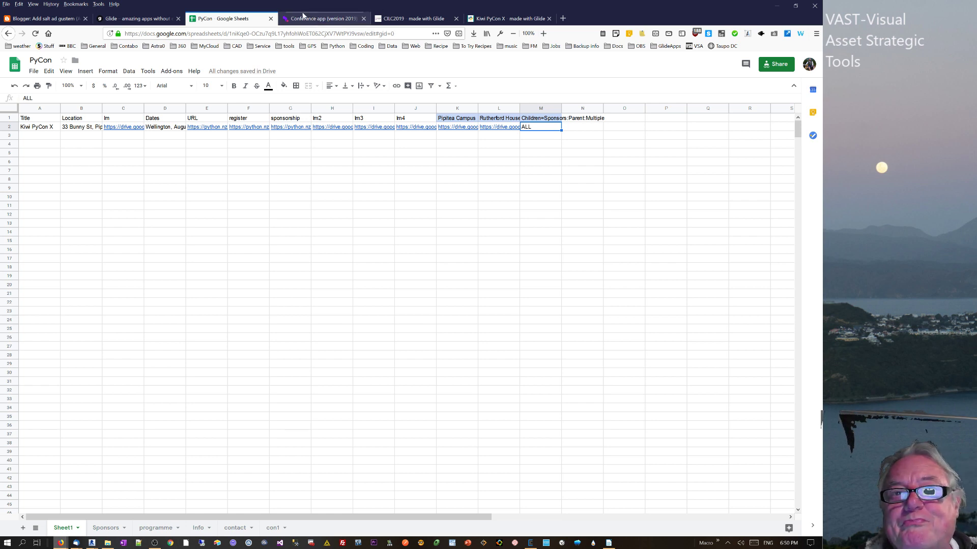
# - Trace the relation from Sheet1's M1 header to the Parent column in Sponsors, and view the Platinum sponsors in the Glide reference app
pyautogui.click(136, 20)
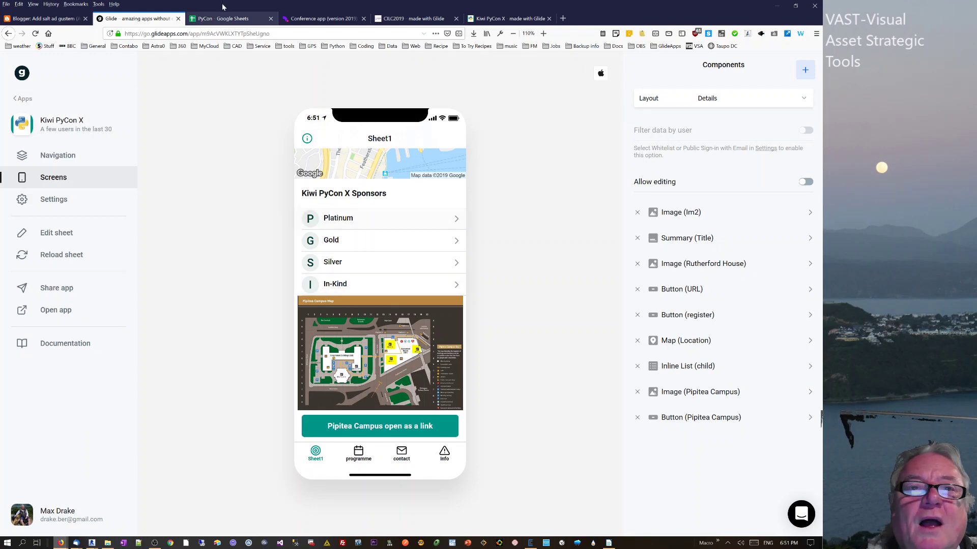
pyautogui.click(229, 19)
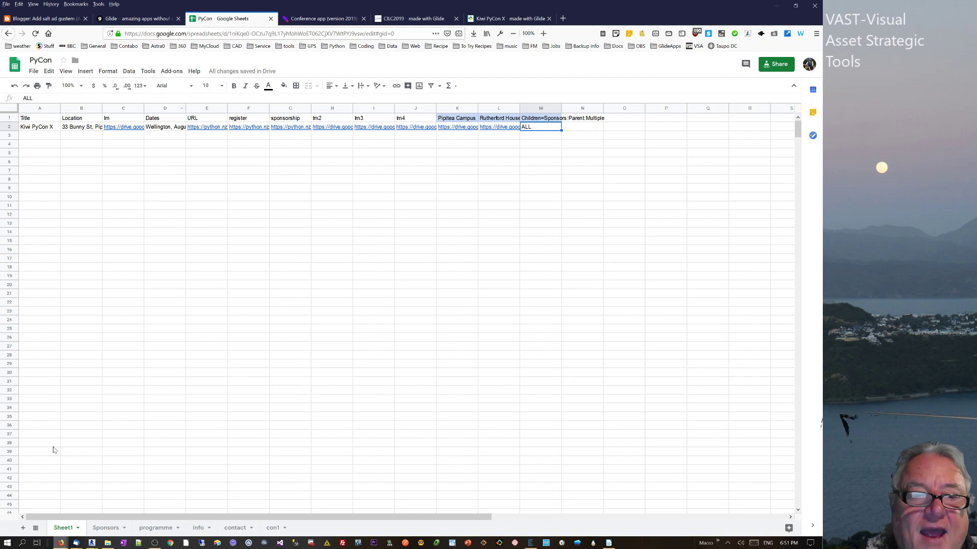
pyautogui.click(542, 119)
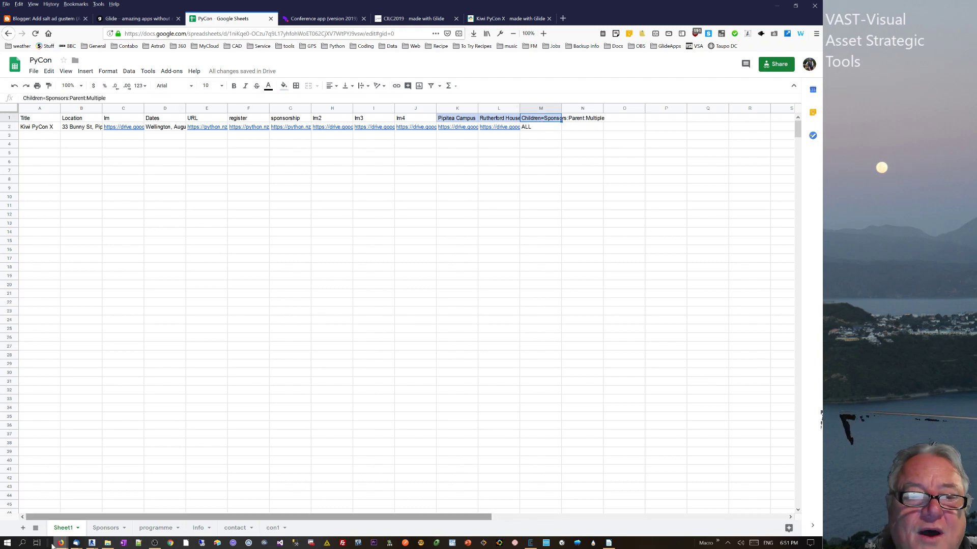
pyautogui.click(112, 536)
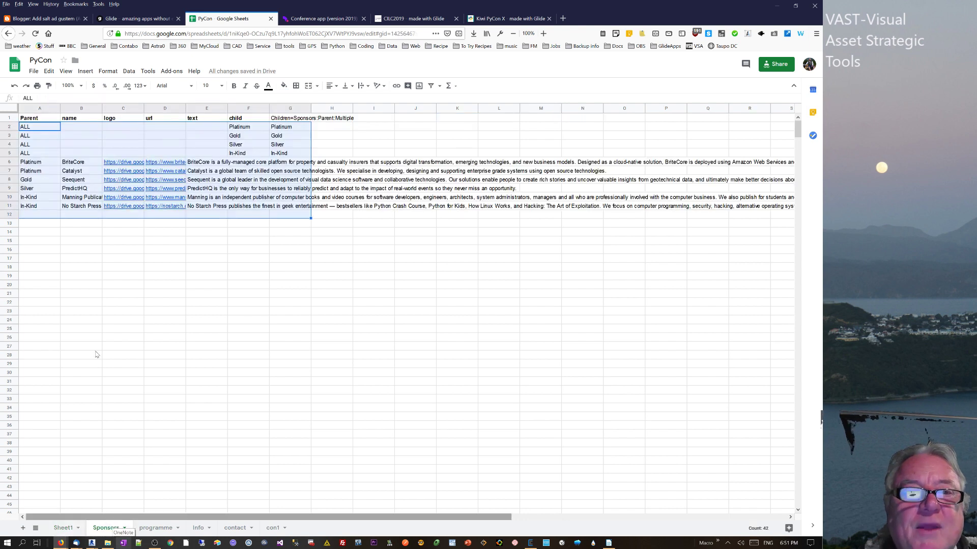
pyautogui.click(39, 120)
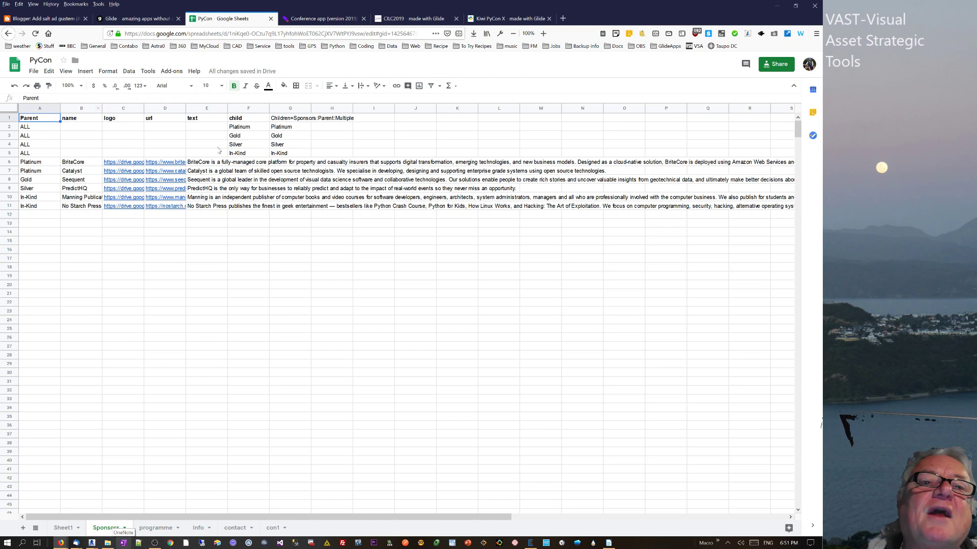
pyautogui.click(139, 19)
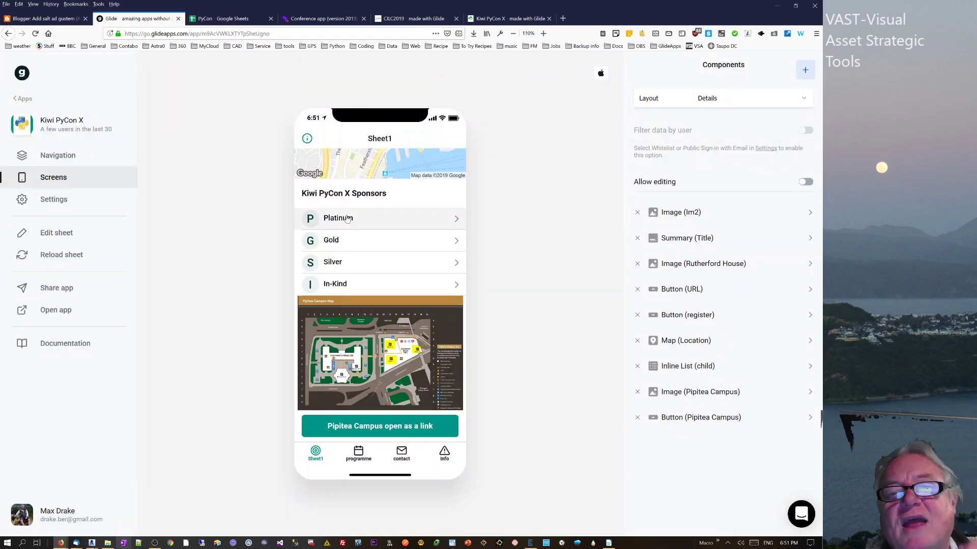
pyautogui.click(346, 219)
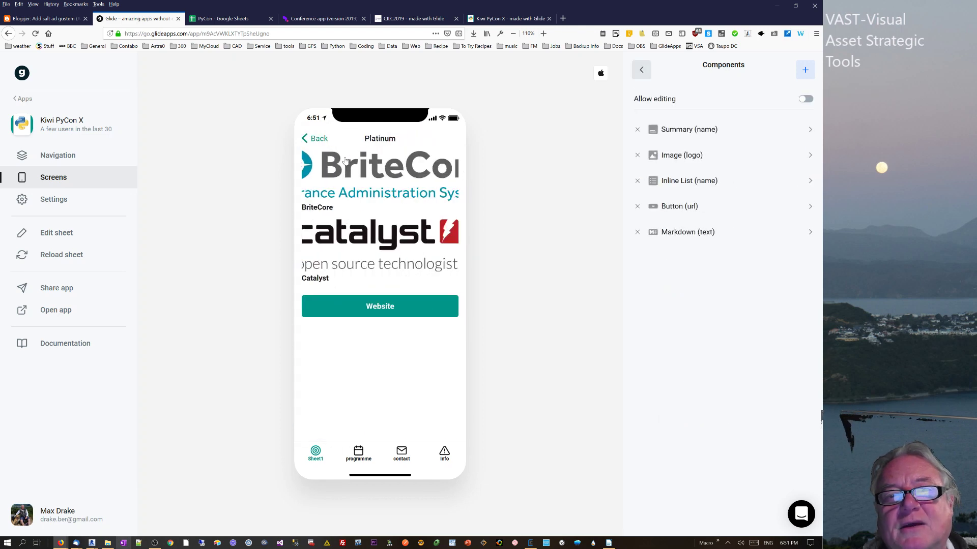
# - Preview the BriteCore sponsor page from the Platinum list and return to the list
pyautogui.click(353, 176)
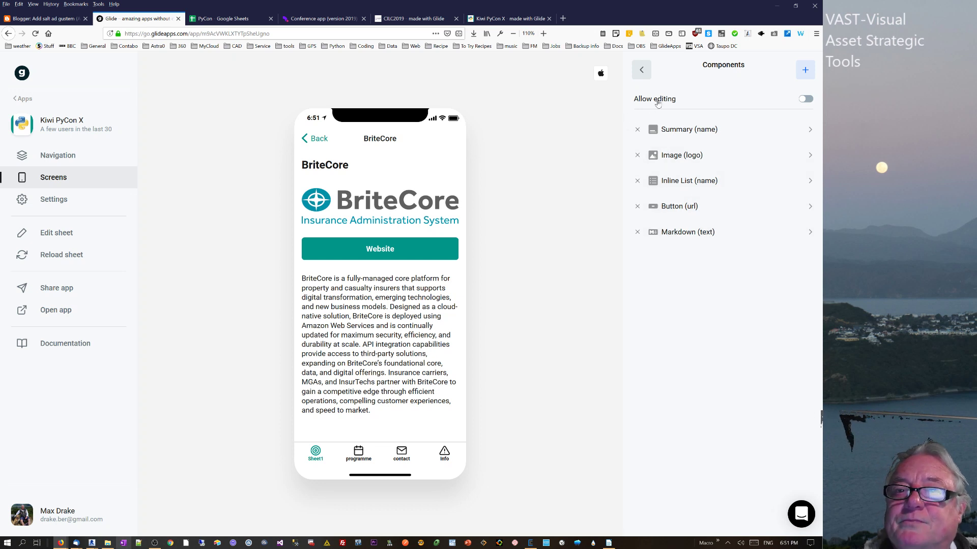
pyautogui.click(641, 70)
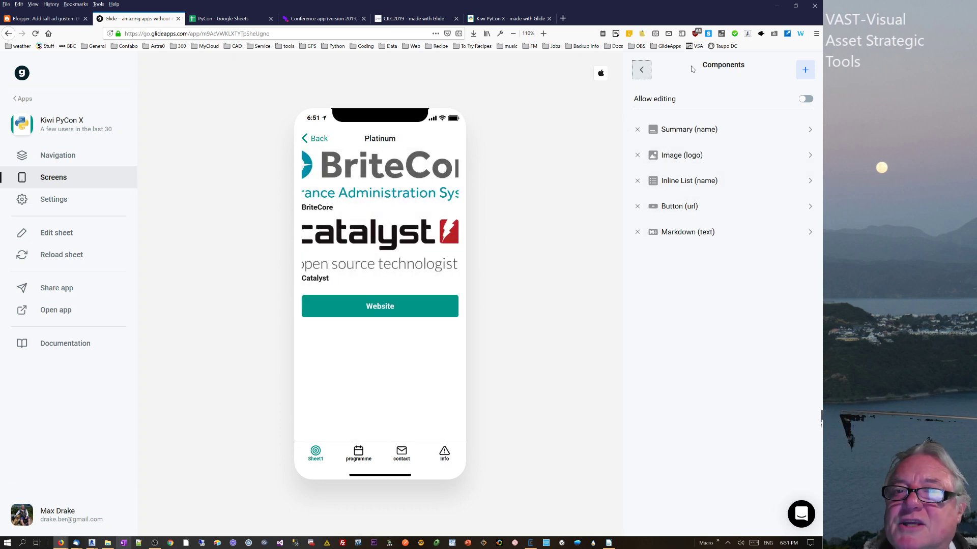
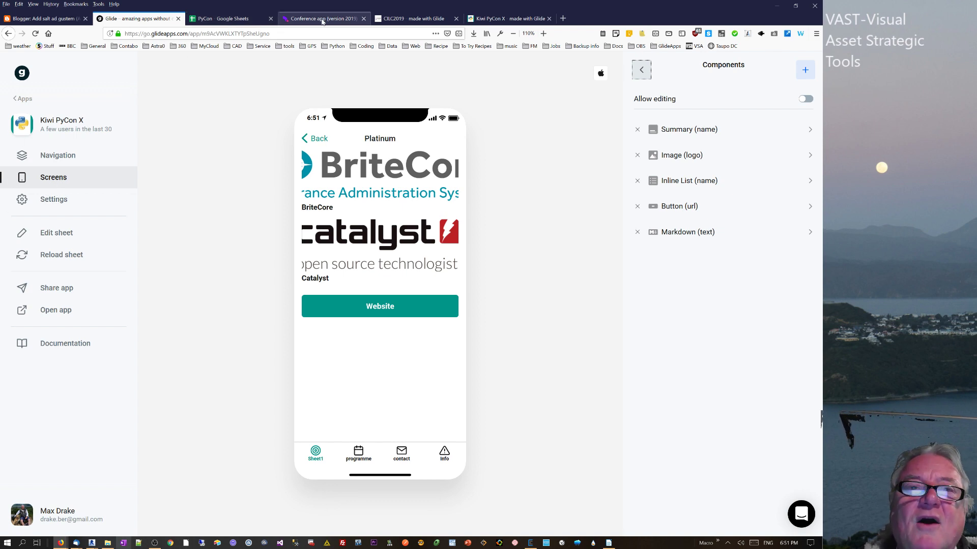
# - Switch to the PyCon Google Sheet and replace ALL with "duck" in Parent cells A2 to A5 of the Sponsors sheet
pyautogui.click(226, 19)
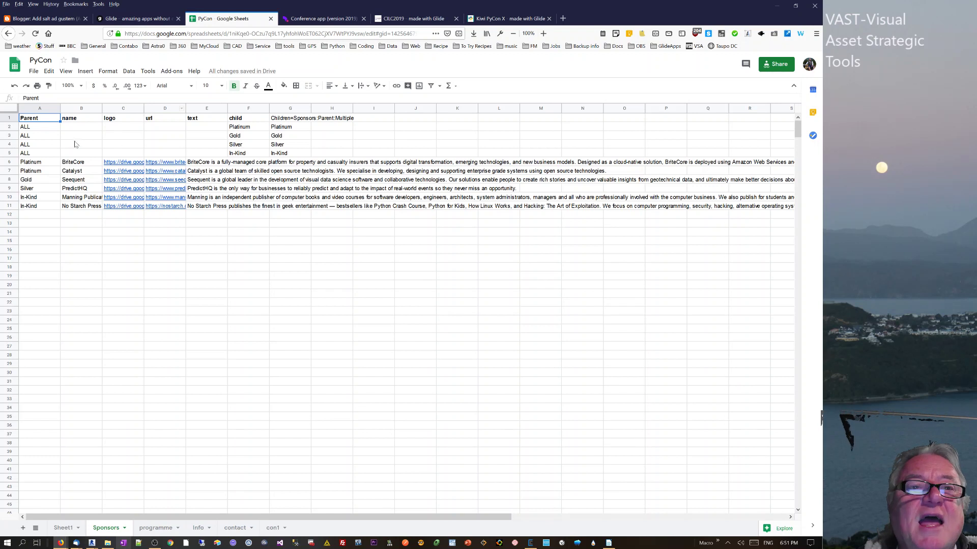
pyautogui.click(26, 127)
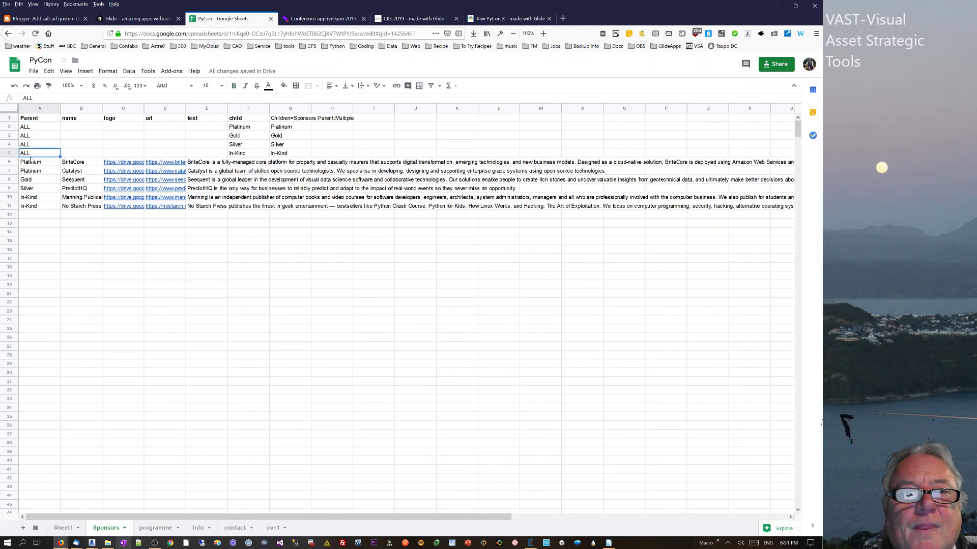
pyautogui.moveTo(246, 127); pyautogui.dragTo(248, 152)
pyautogui.moveTo(40, 128); pyautogui.dragTo(39, 155)
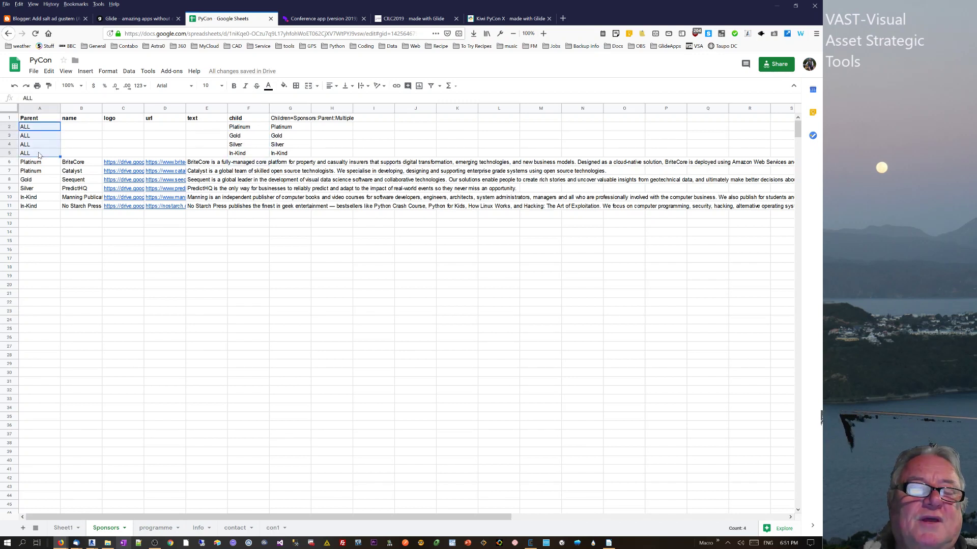
pyautogui.click(43, 130)
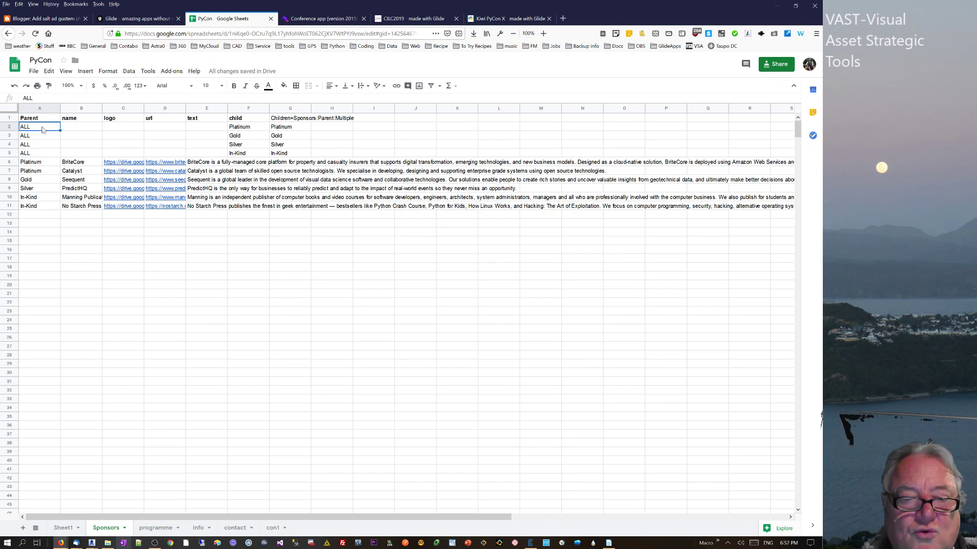
pyautogui.write('duck')
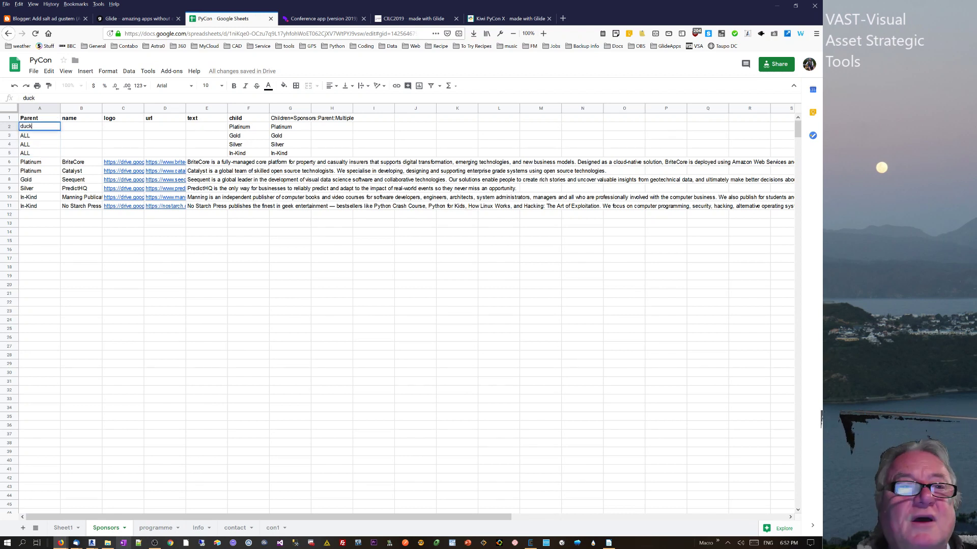
pyautogui.press('Return')
pyautogui.click(38, 131)
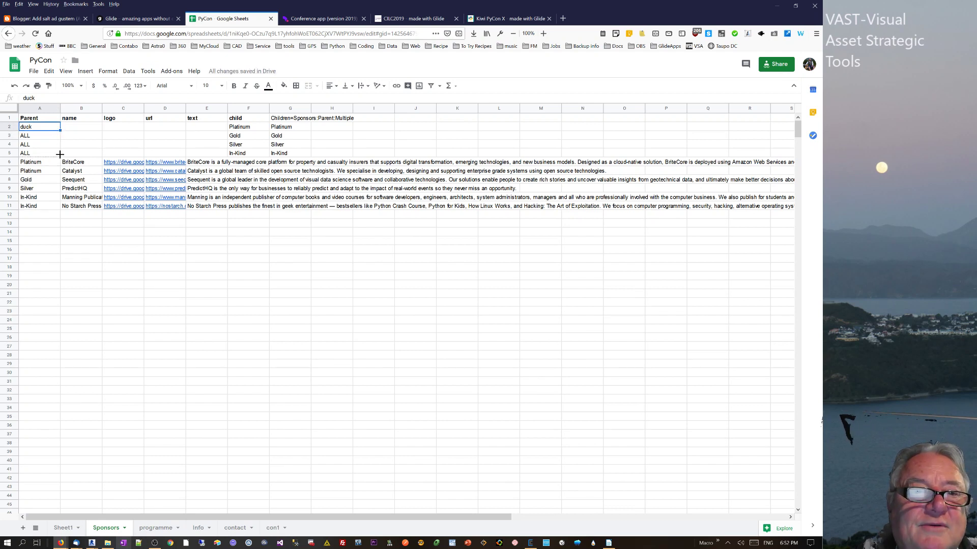
pyautogui.moveTo(60, 154); pyautogui.dragTo(60, 155)
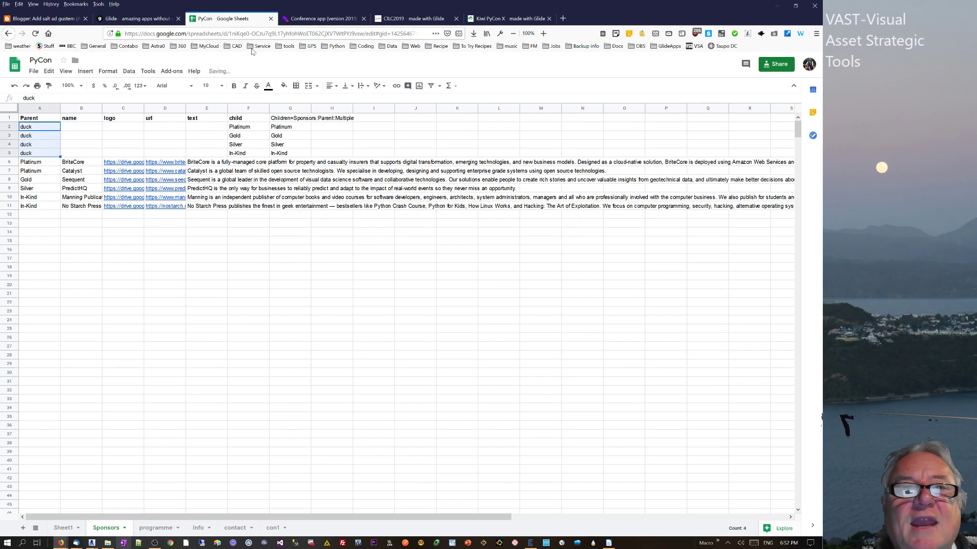
# - On Sheet1, set the value in cell M2 under the Children=Sponsors:Parent:Multiple header to "duck"
pyautogui.click(64, 527)
pyautogui.press('Down')
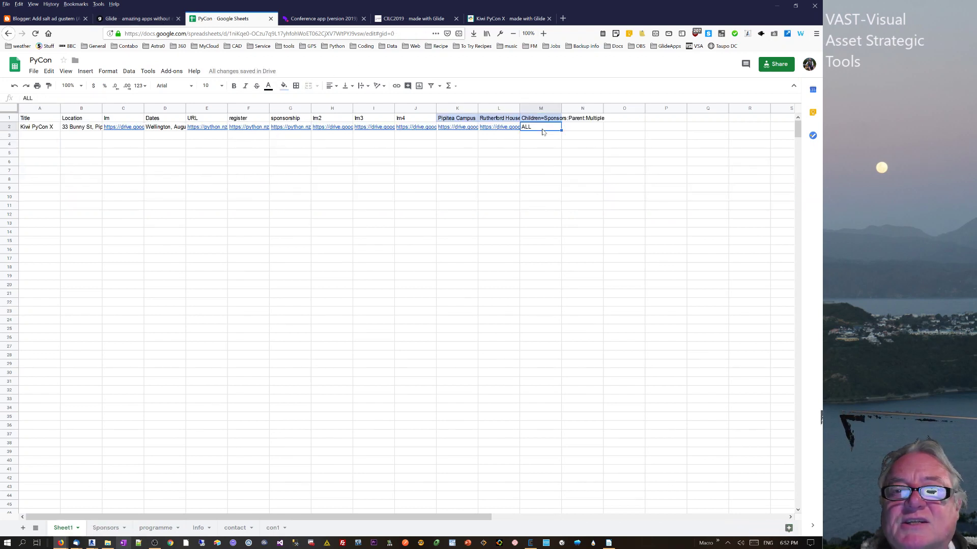
pyautogui.write('duck')
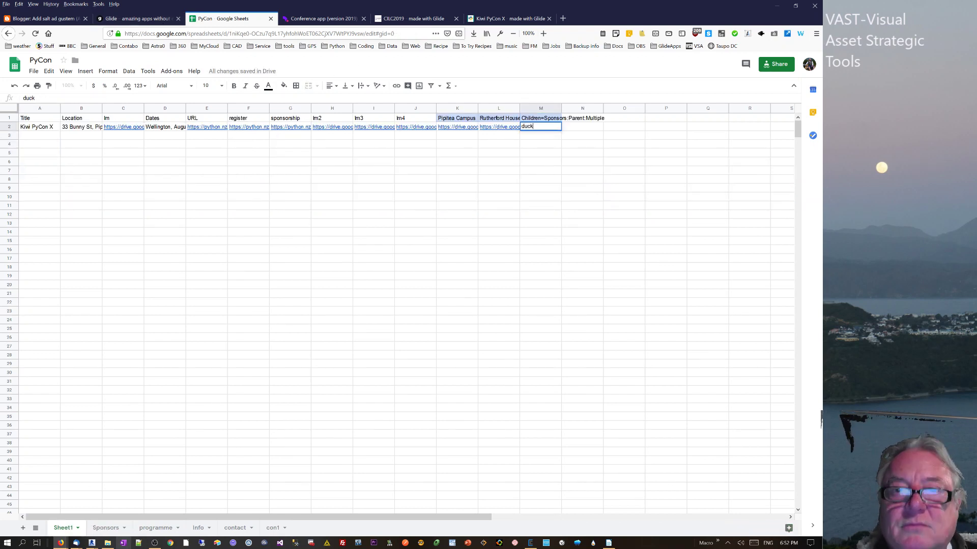
pyautogui.press('Return')
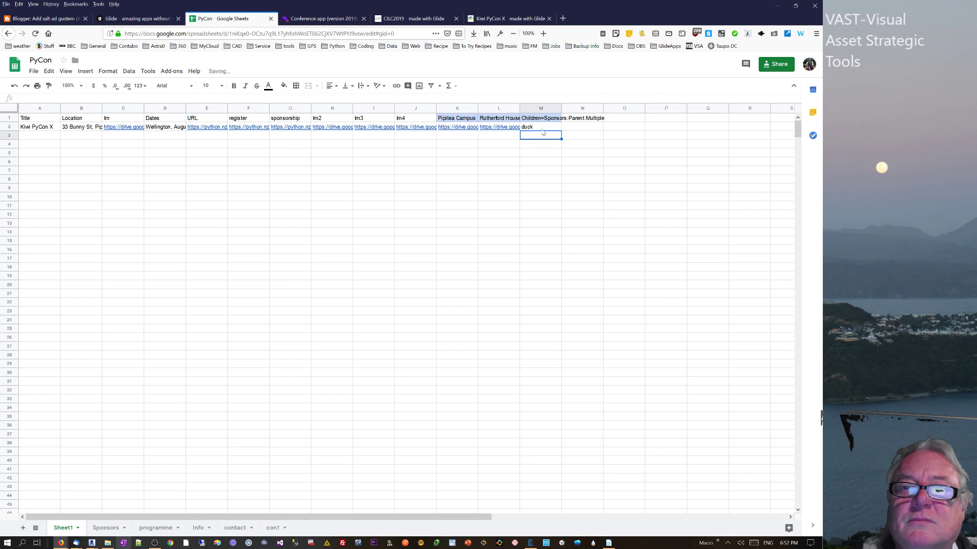
# - Compare the linking value in Sheet1 cell M2 with the Parent and child entries in rows 2 to 5 of the Sponsors sheet
pyautogui.click(148, 22)
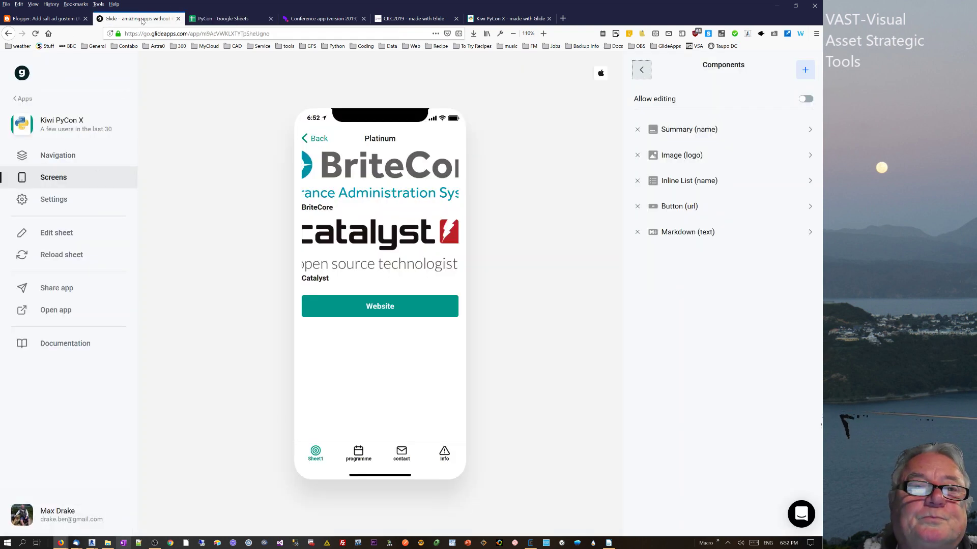
pyautogui.click(221, 21)
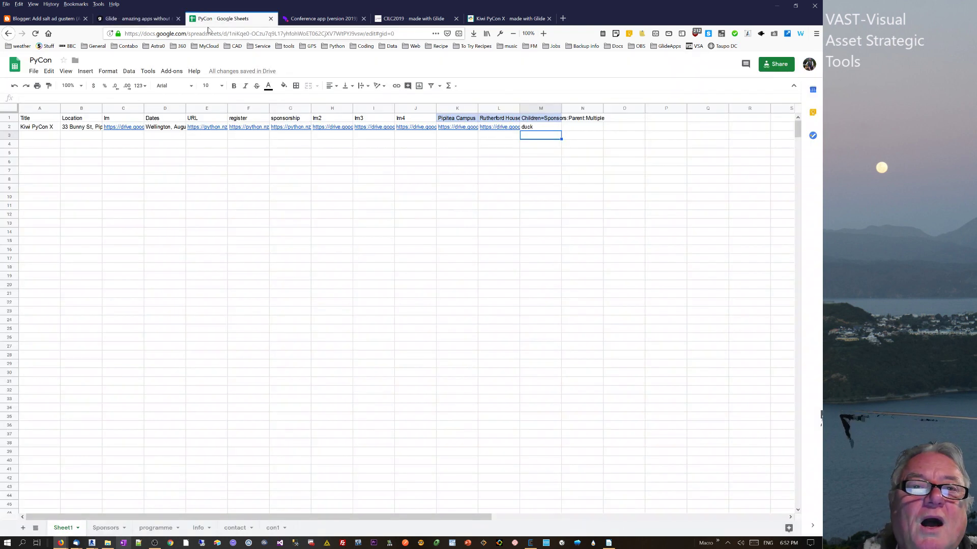
pyautogui.click(532, 128)
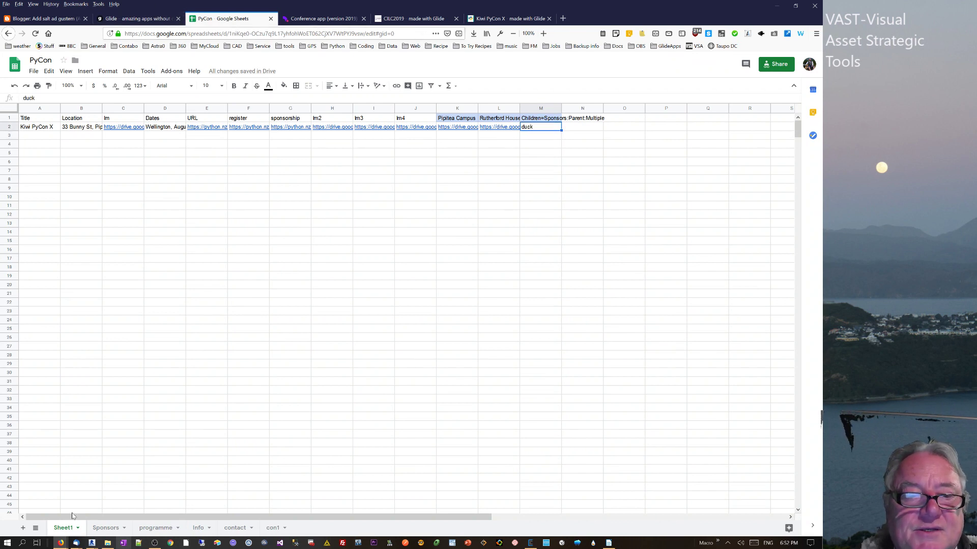
pyautogui.click(113, 529)
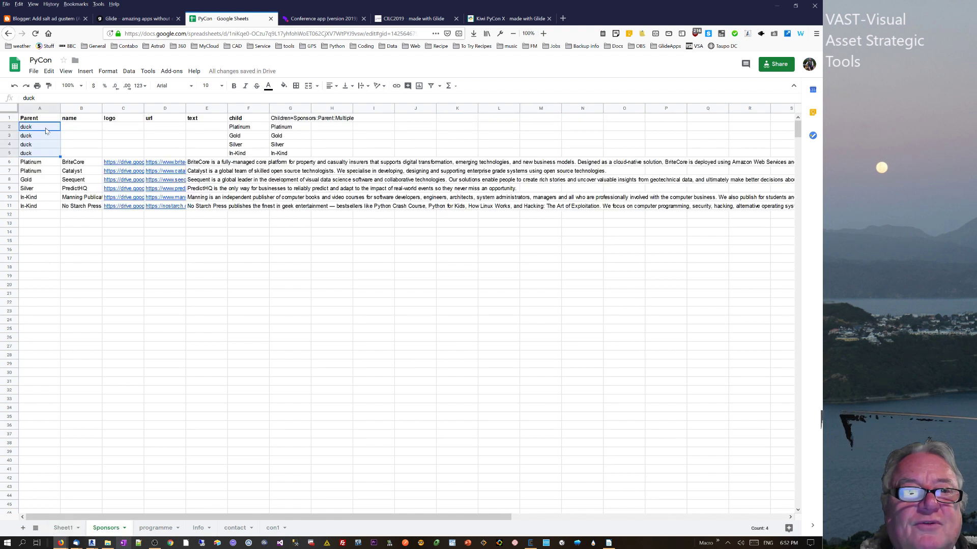
pyautogui.click(43, 131)
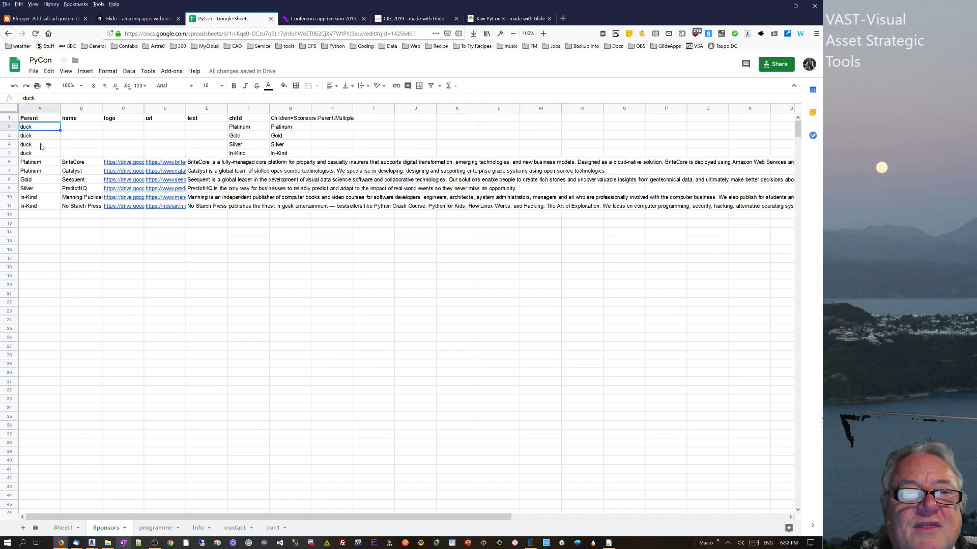
pyautogui.click(255, 129)
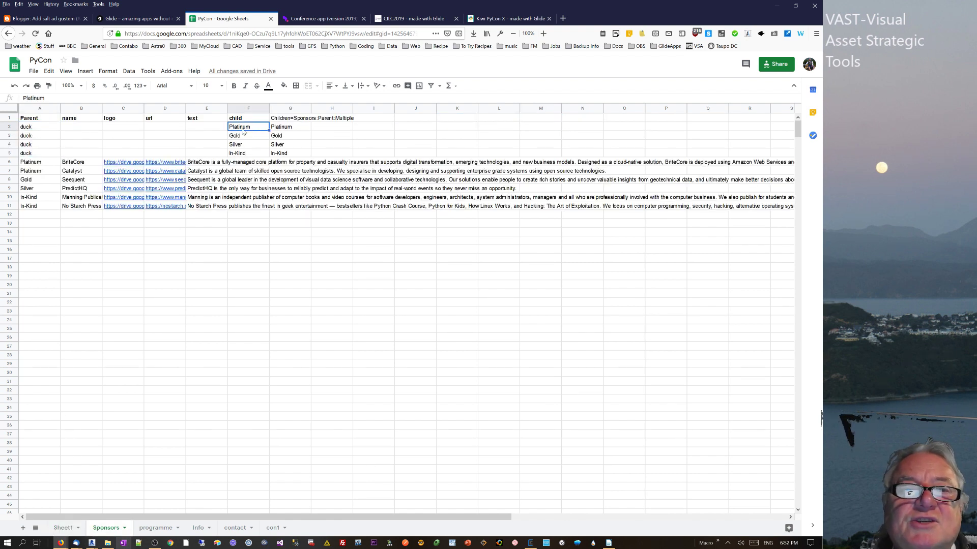
pyautogui.click(28, 133)
pyautogui.click(252, 129)
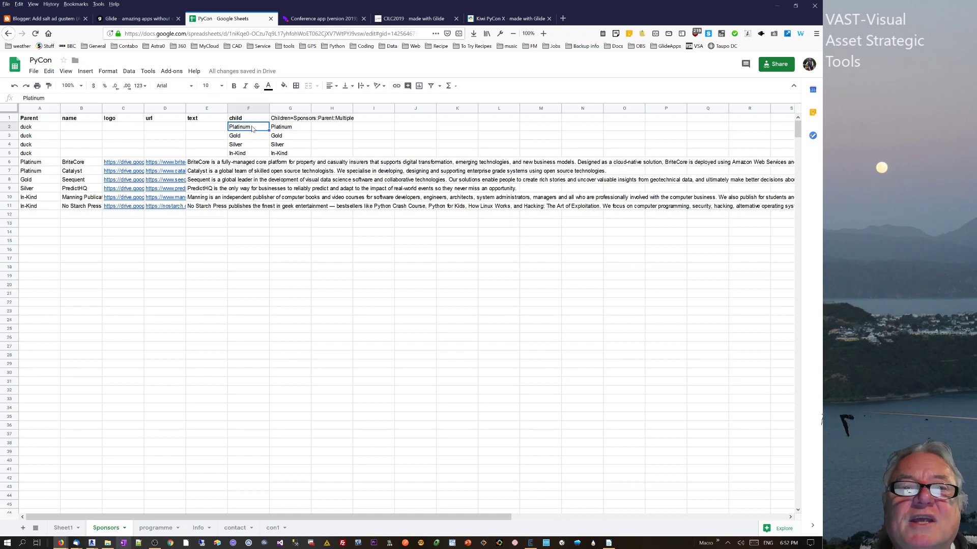
pyautogui.click(248, 137)
pyautogui.click(245, 146)
pyautogui.click(244, 155)
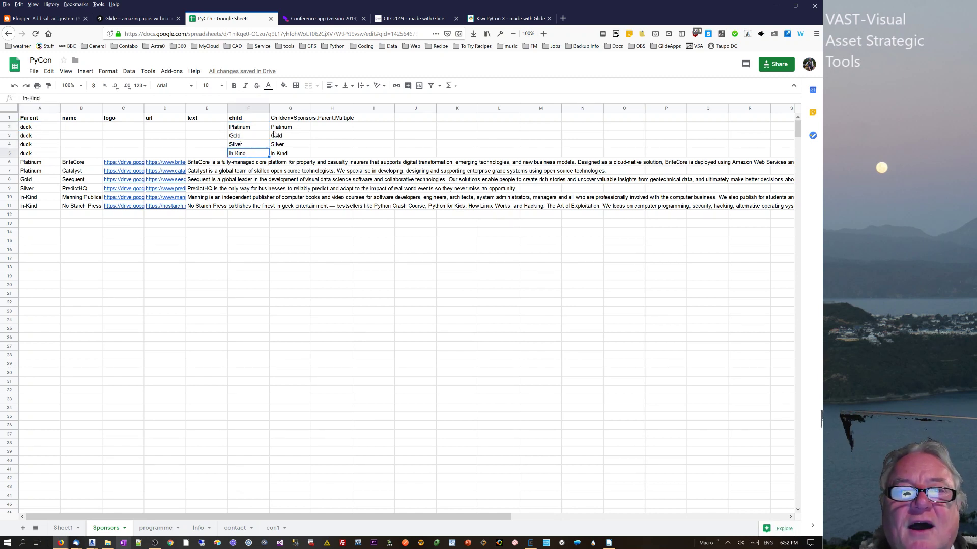
# - Examine how the Platinum child entry relates to the Parent values and sponsor names in rows 6 to 11
pyautogui.click(288, 120)
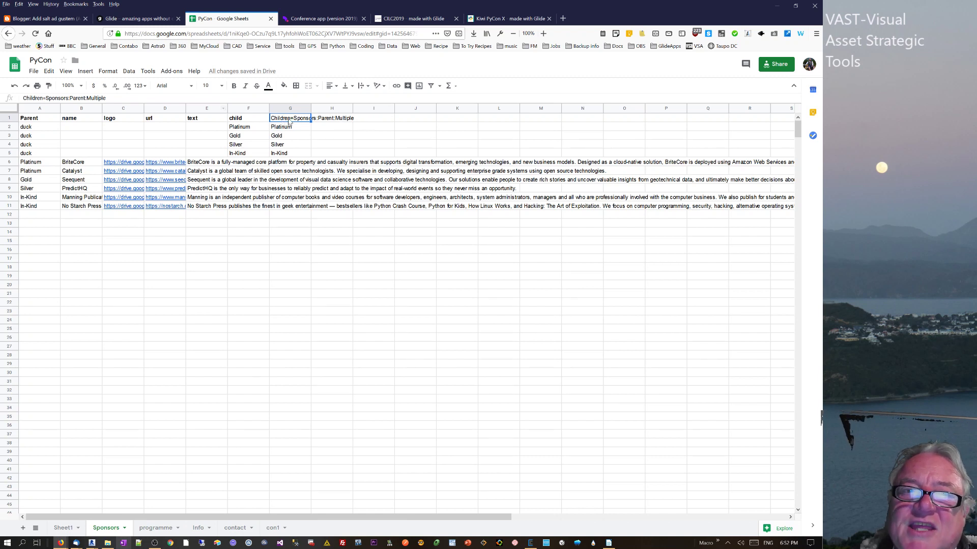
pyautogui.click(255, 128)
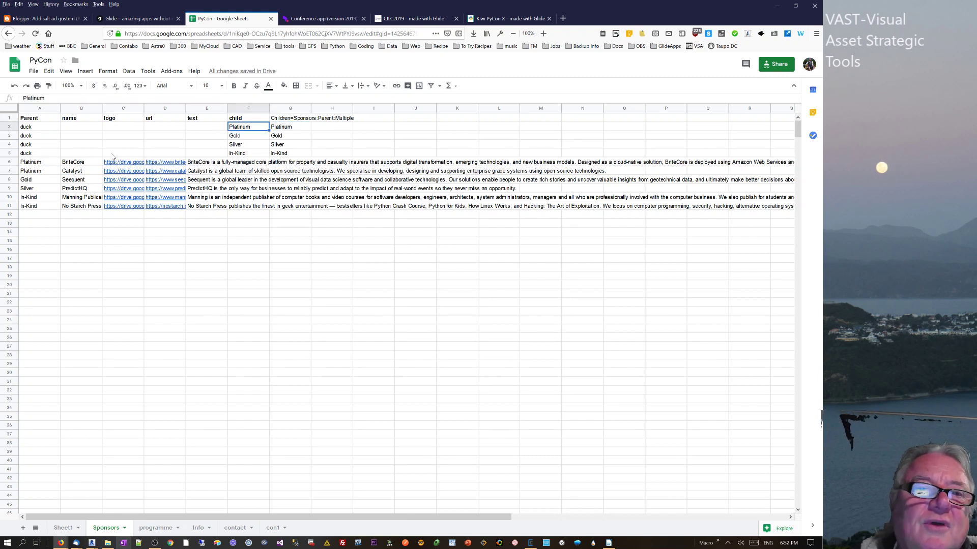
pyautogui.click(37, 163)
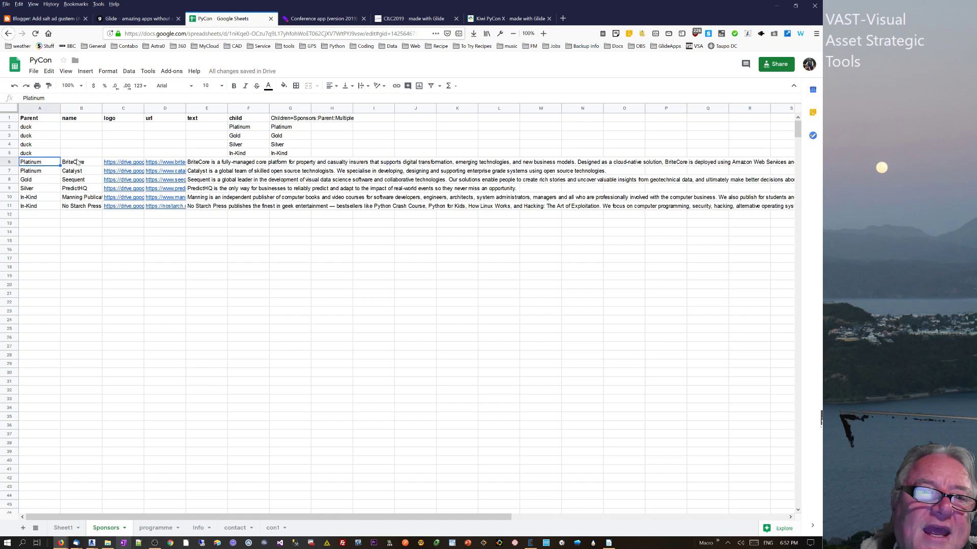
pyautogui.click(75, 164)
pyautogui.click(73, 171)
pyautogui.moveTo(32, 164); pyautogui.dragTo(32, 172)
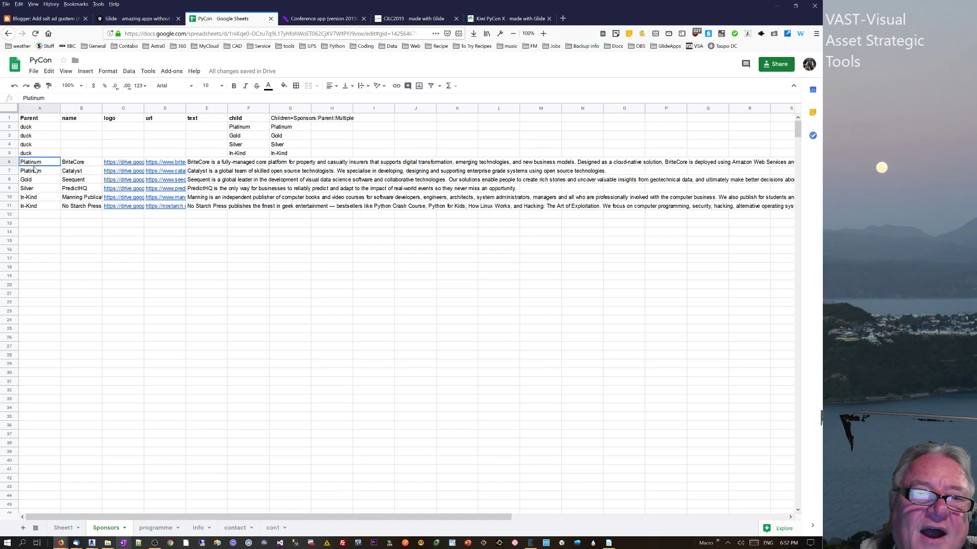
pyautogui.click(247, 130)
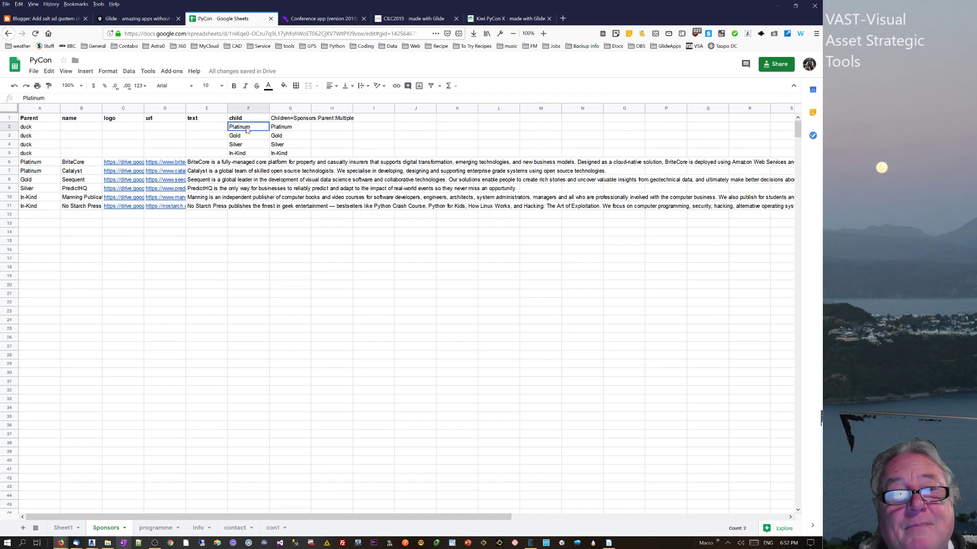
pyautogui.moveTo(31, 161); pyautogui.dragTo(79, 171)
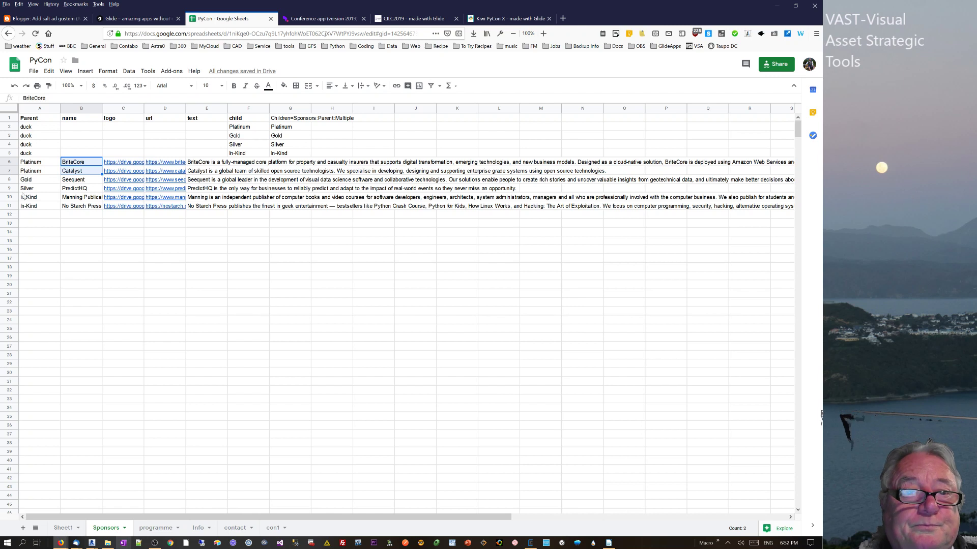
pyautogui.moveTo(31, 171); pyautogui.dragTo(30, 207)
pyautogui.moveTo(38, 162); pyautogui.dragTo(31, 206)
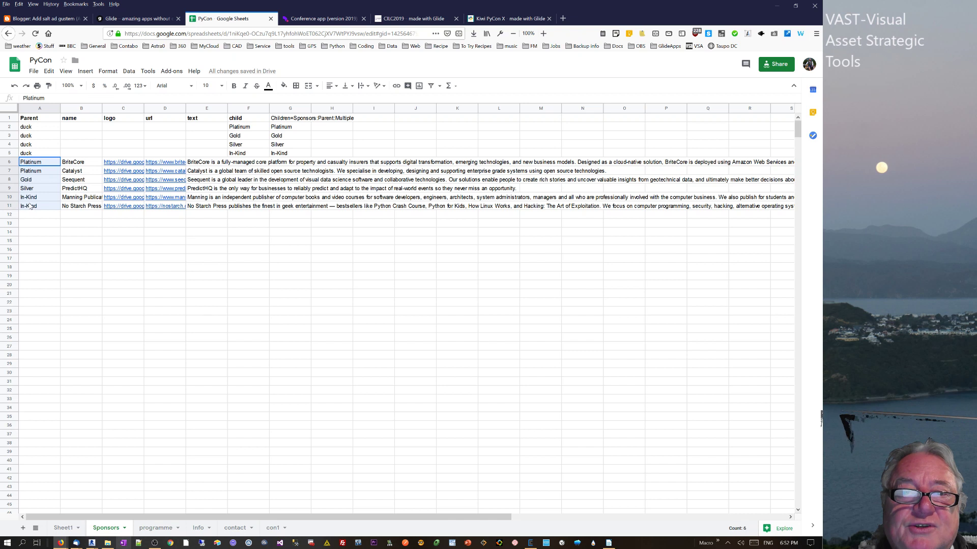
# - Review the relation header in G1 with its category values in G2 to G5, and return to Sheet1
pyautogui.click(292, 126)
pyautogui.moveTo(292, 127); pyautogui.dragTo(297, 153)
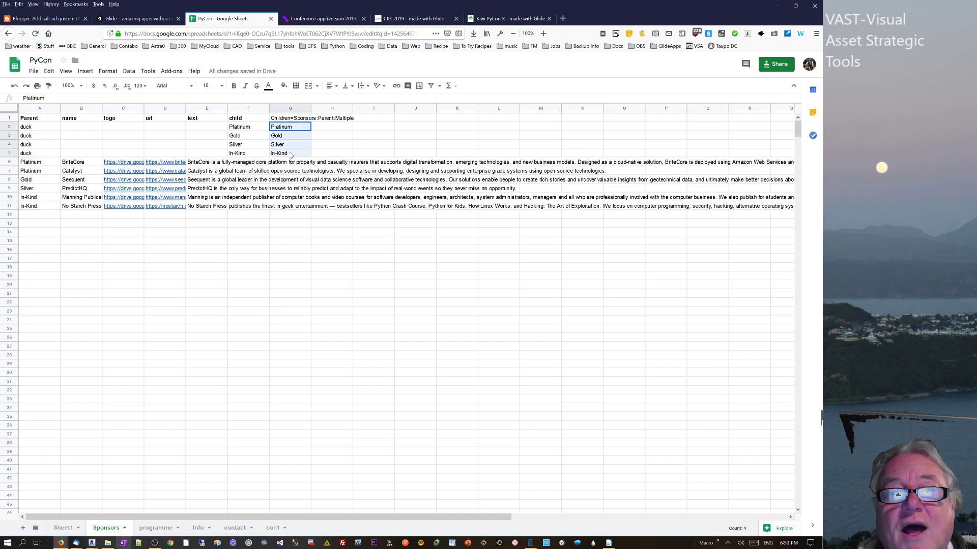
pyautogui.click(294, 121)
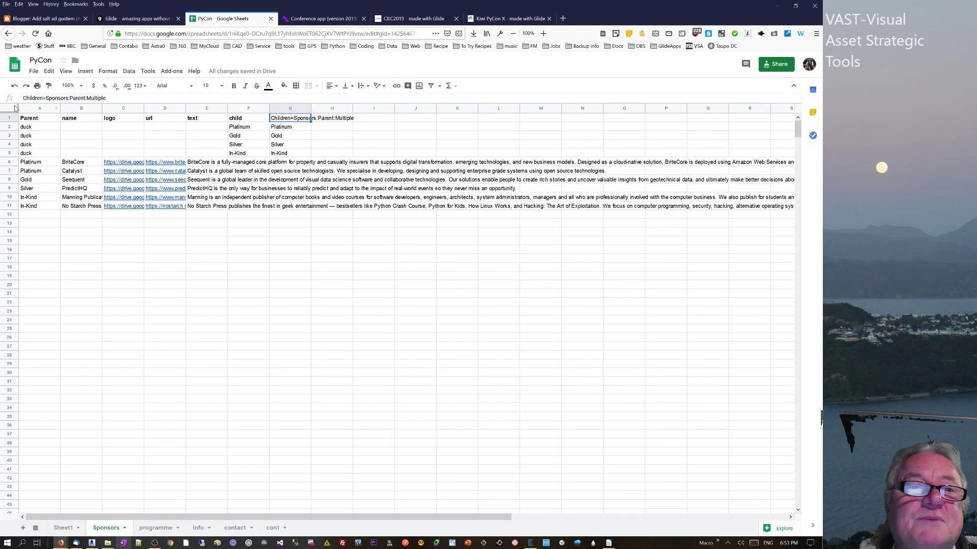
pyautogui.click(27, 120)
pyautogui.click(299, 121)
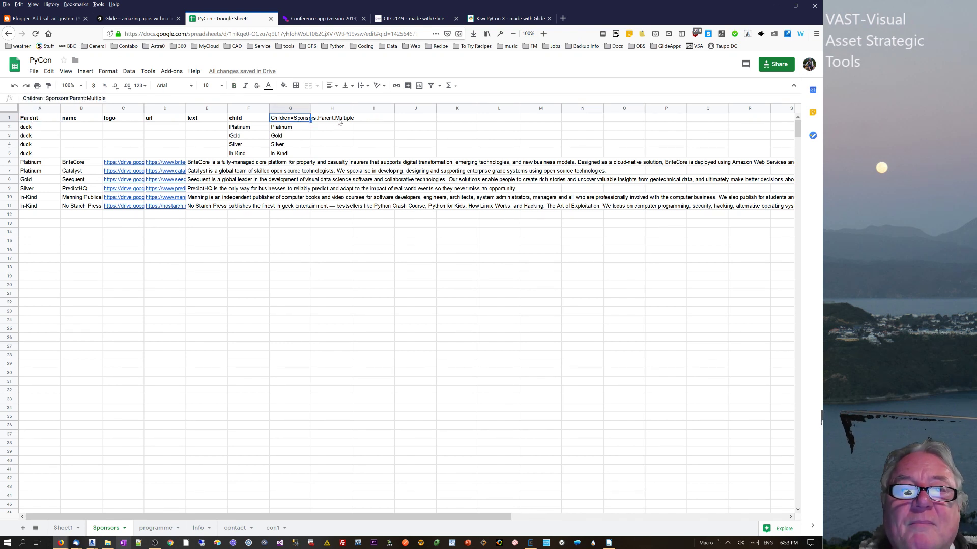
pyautogui.click(340, 120)
pyautogui.click(288, 129)
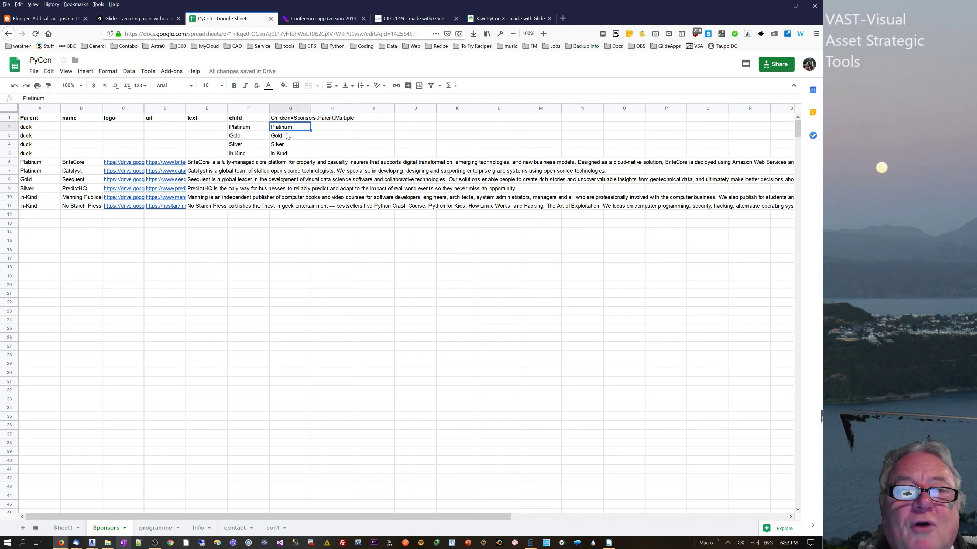
pyautogui.click(288, 138)
pyautogui.click(285, 147)
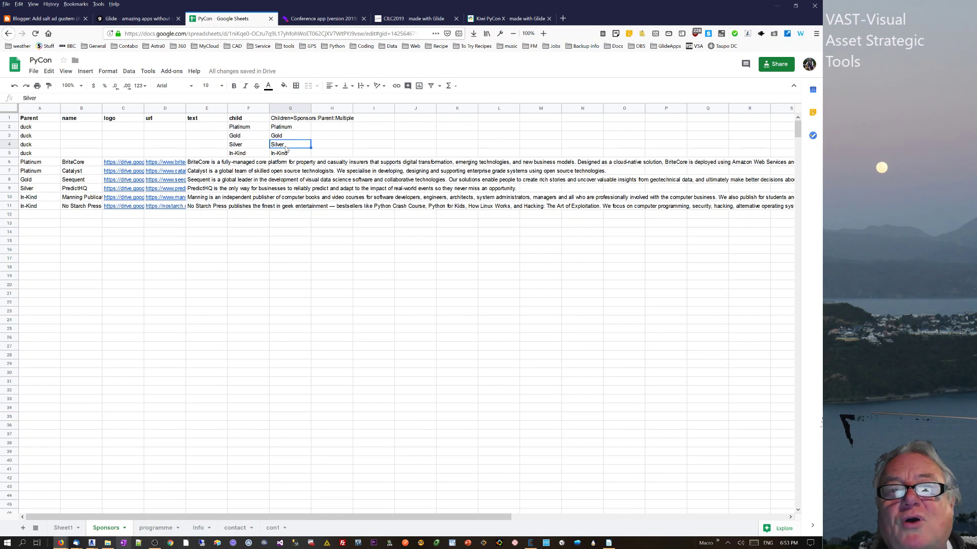
pyautogui.click(286, 155)
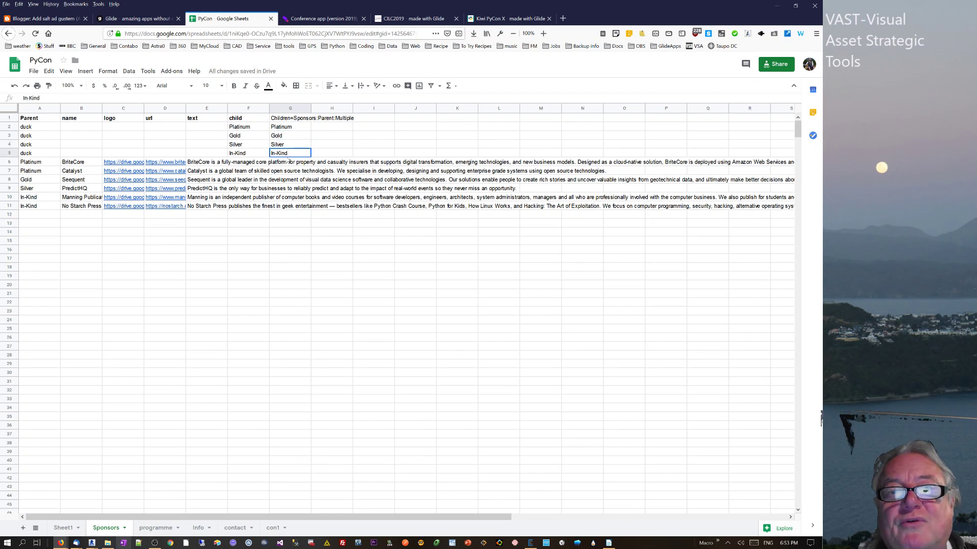
pyautogui.click(72, 527)
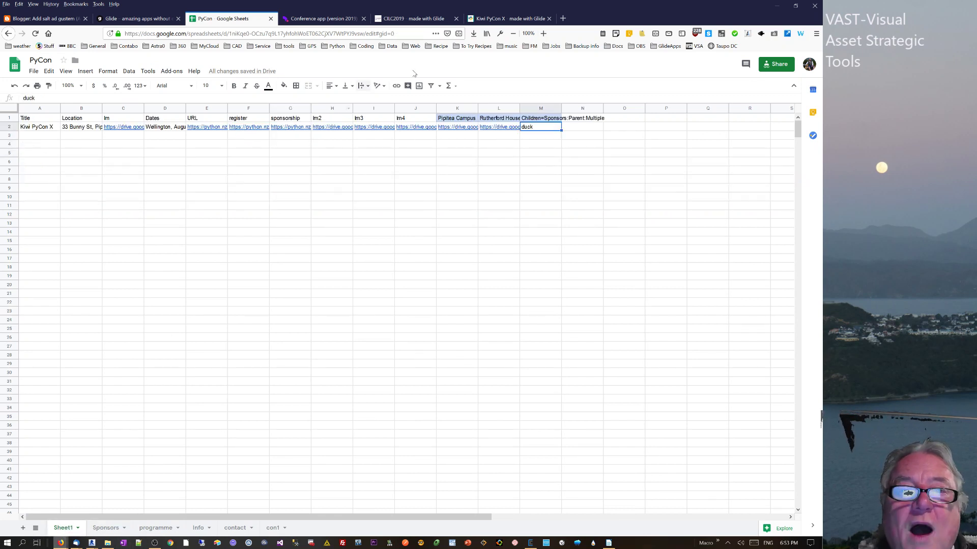
# - On the Sponsors sheet, review the category rows 2 to 5, the Parent values from row 6 down, and the sponsor details beside them
pyautogui.click(102, 528)
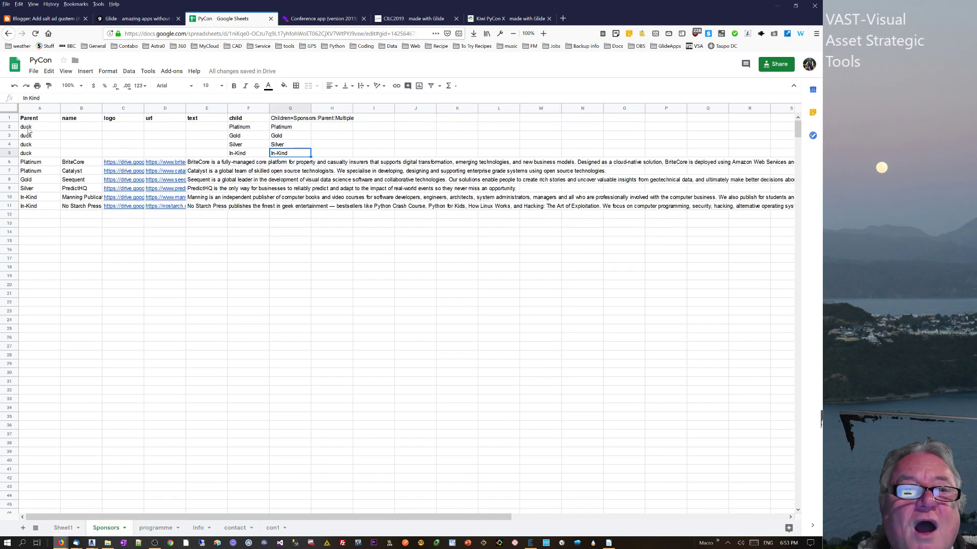
pyautogui.moveTo(28, 129); pyautogui.dragTo(60, 157)
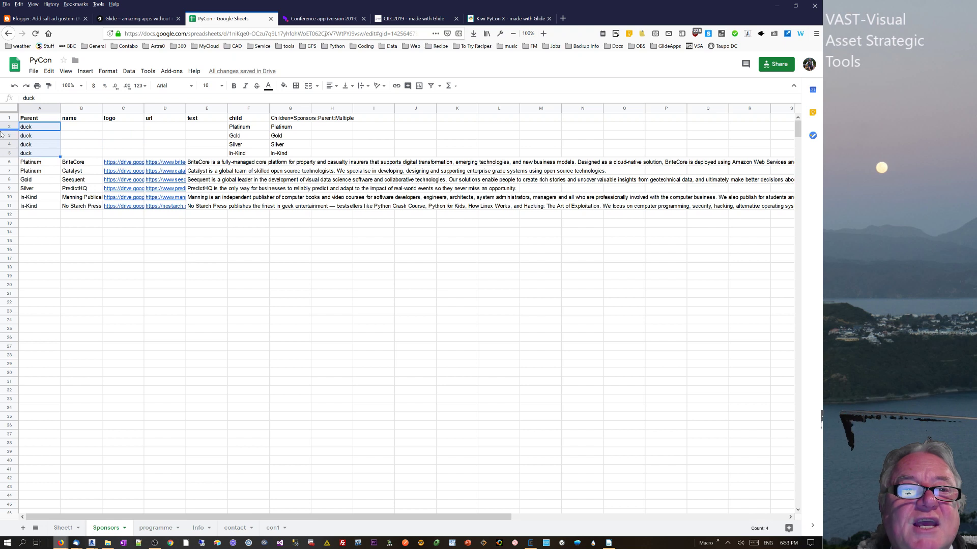
pyautogui.moveTo(8, 127); pyautogui.dragTo(8, 154)
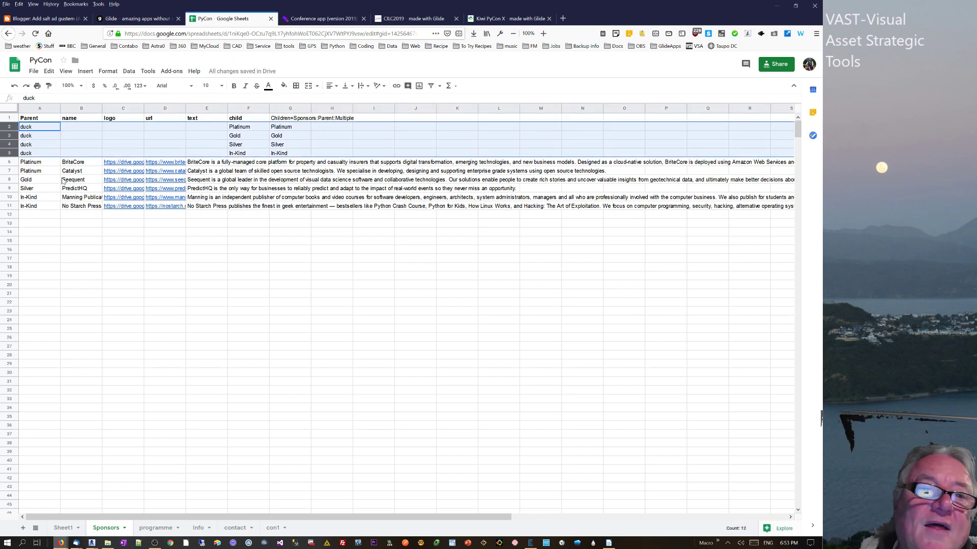
pyautogui.click(43, 166)
pyautogui.hotkey('ctrl', 'shift', 'Down')
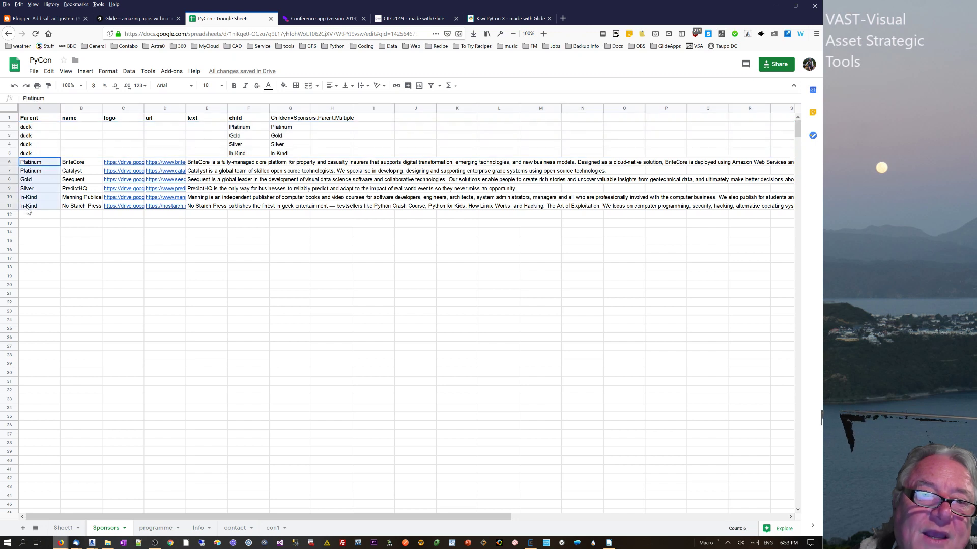
pyautogui.moveTo(90, 164); pyautogui.dragTo(432, 216)
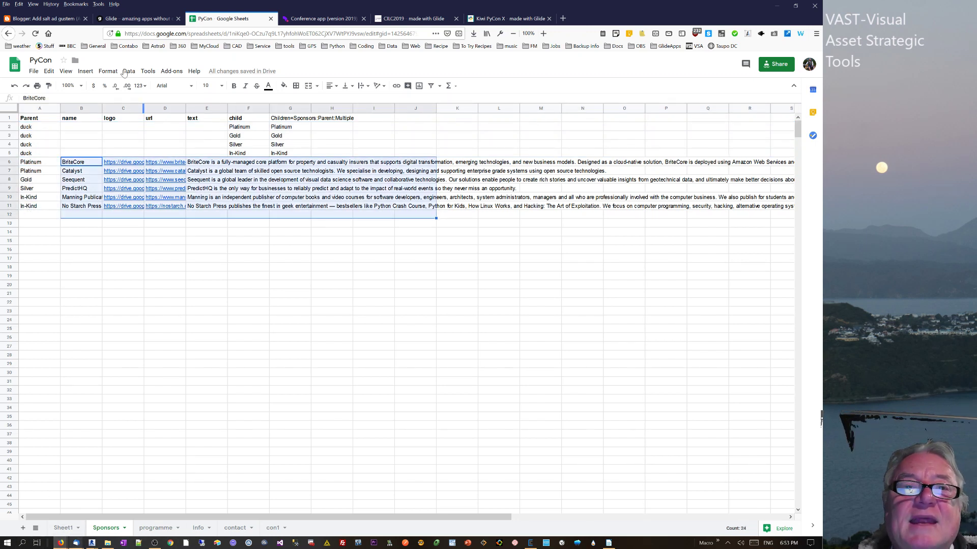
# - In Glide, return to the Sheet1 screen and open the Kiwi PyCon X Sponsors inline list, choosing Children as its Values
pyautogui.click(137, 18)
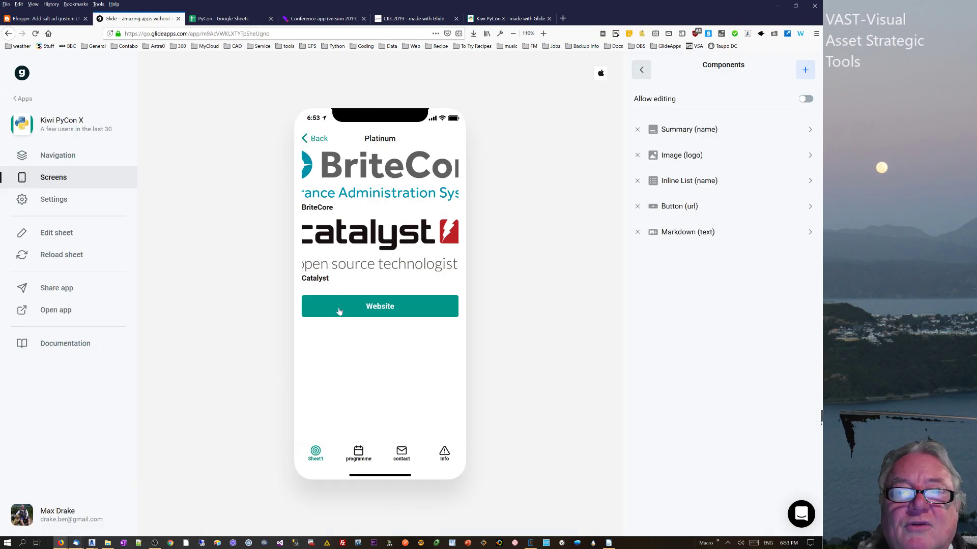
pyautogui.click(315, 138)
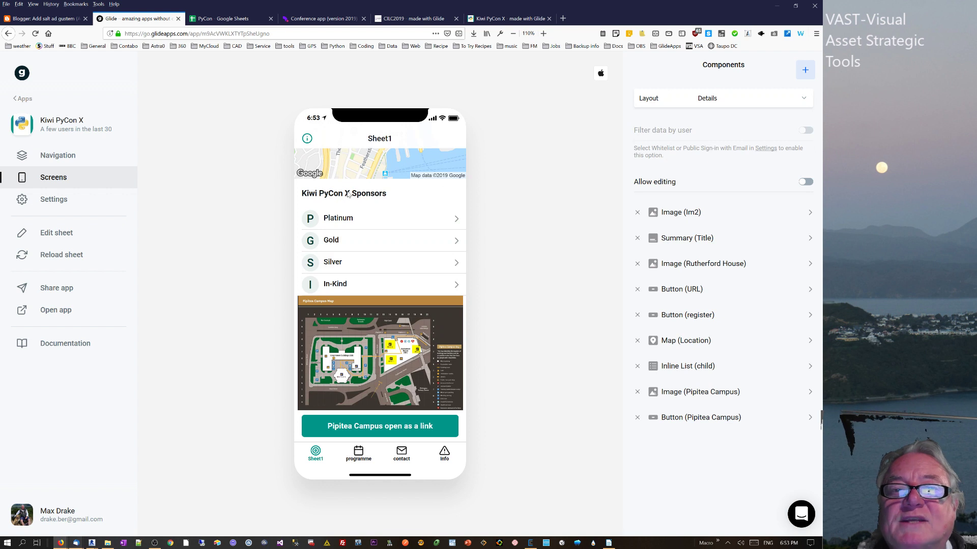
pyautogui.click(677, 369)
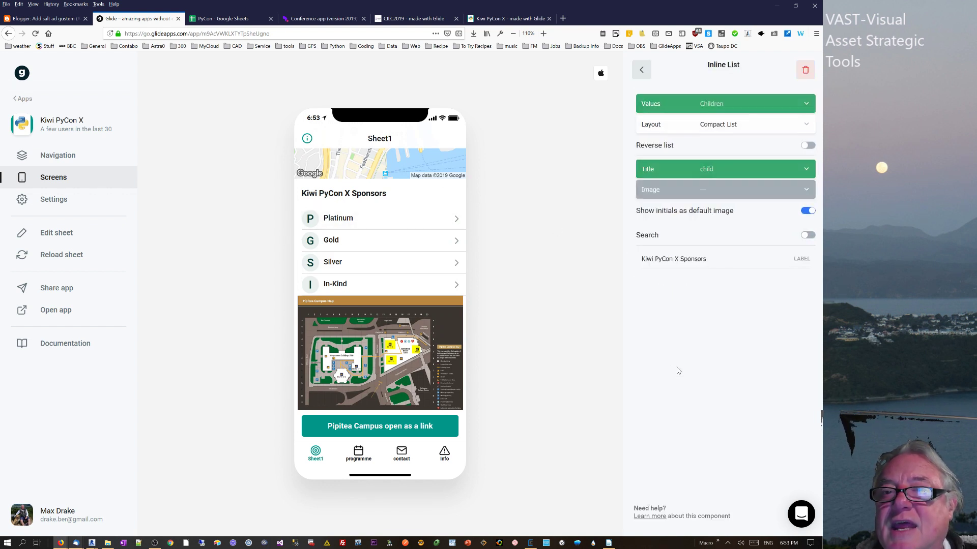
pyautogui.click(724, 105)
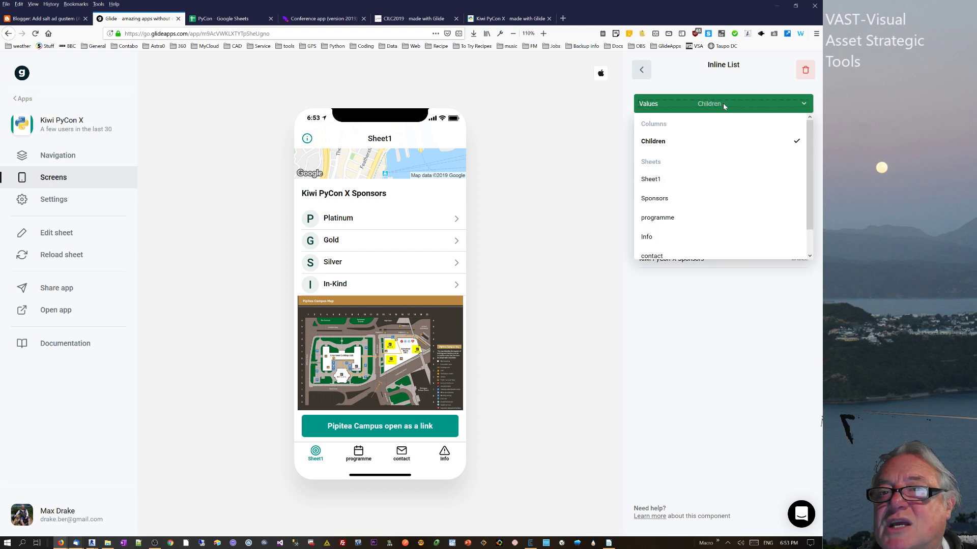
pyautogui.click(655, 143)
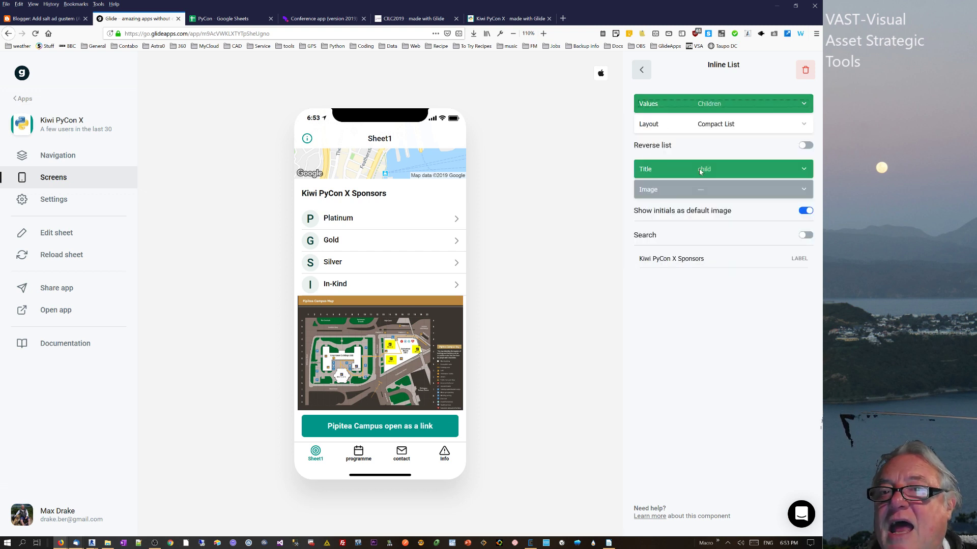
# - Try Parent as the sponsor list's Title column, check the preview, and set the Title back to child
pyautogui.click(700, 171)
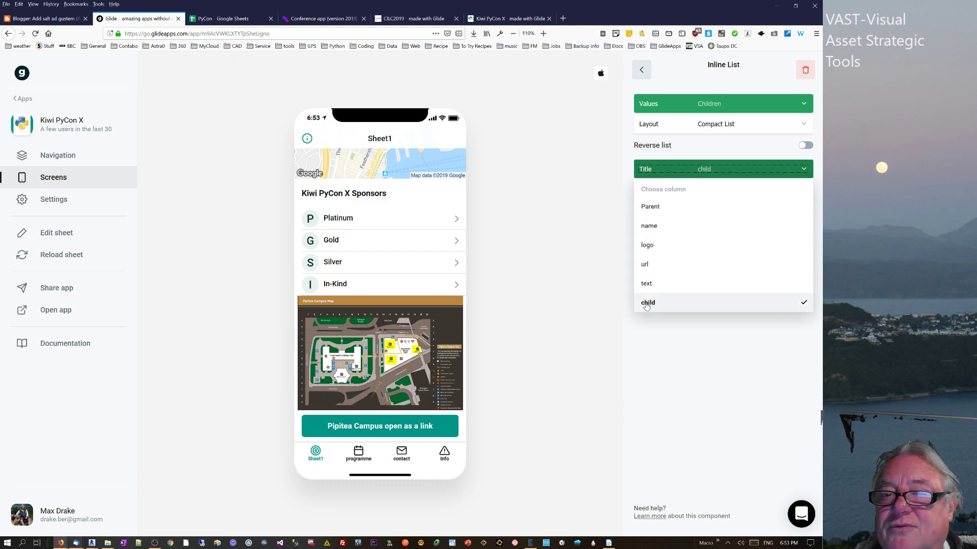
pyautogui.click(650, 208)
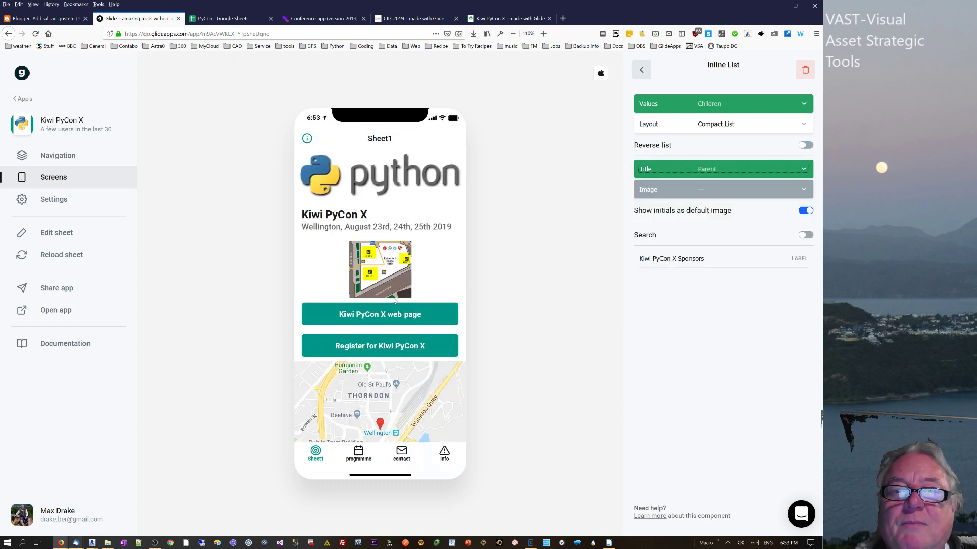
pyautogui.scroll(-5, 412, 289)
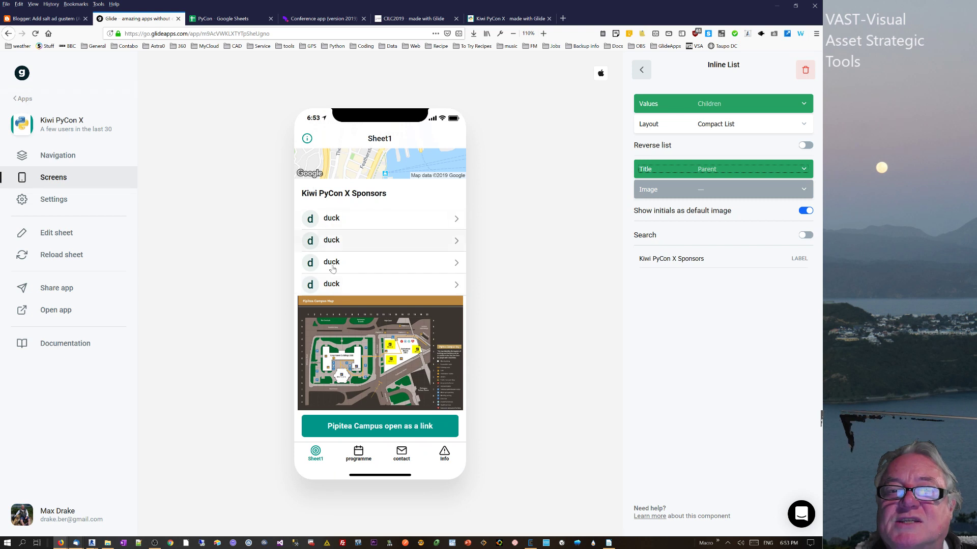
pyautogui.click(724, 173)
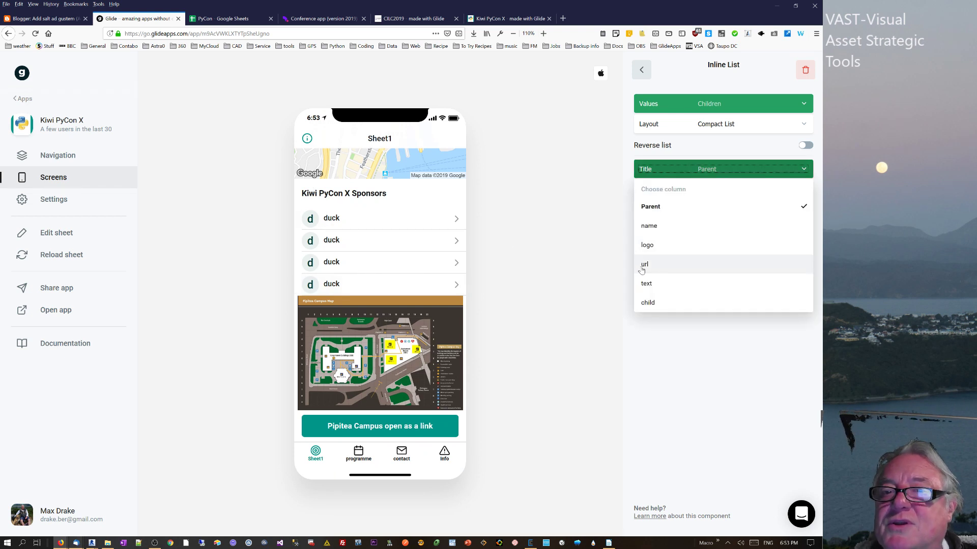
pyautogui.click(649, 303)
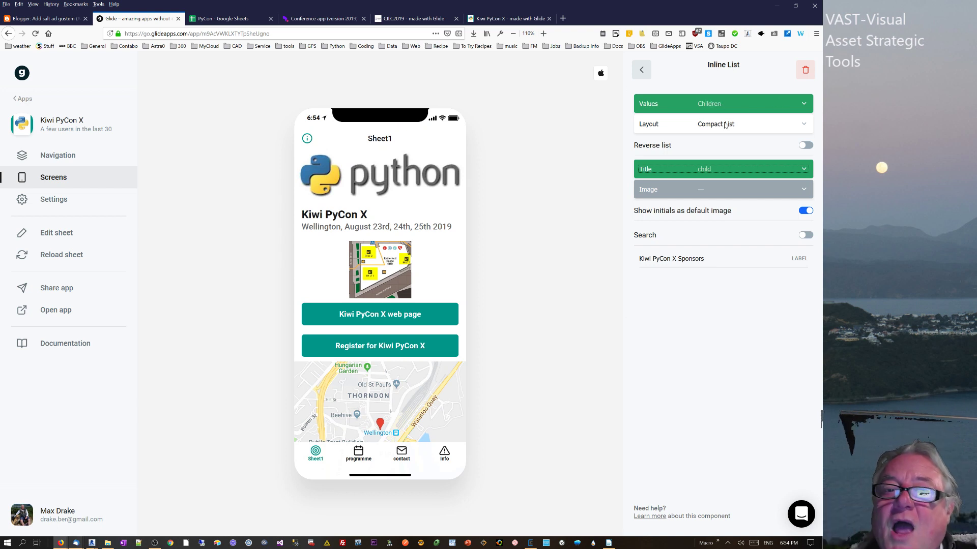
pyautogui.scroll(-5, 382, 268)
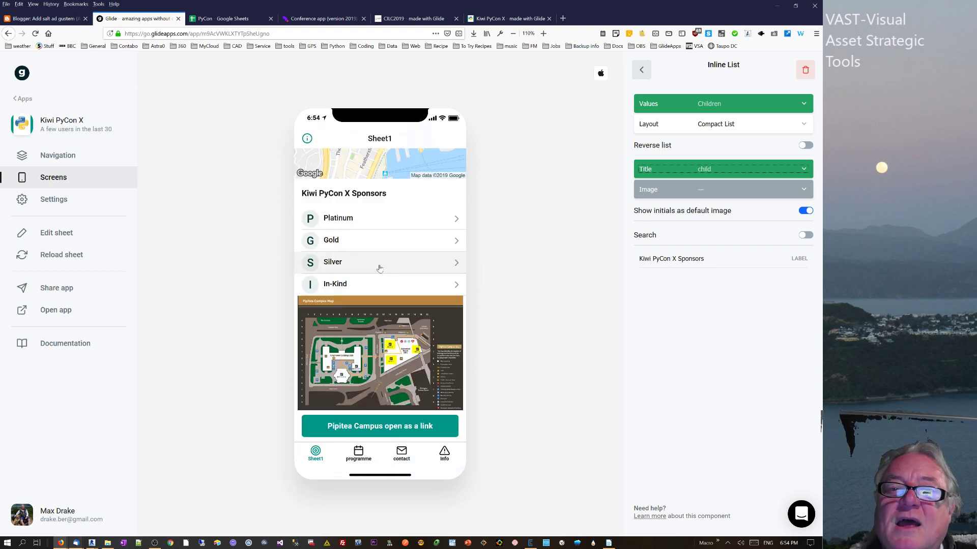
# - Try the Tiles layout for the sponsor list with the logo column as both Title and Image
pyautogui.click(759, 132)
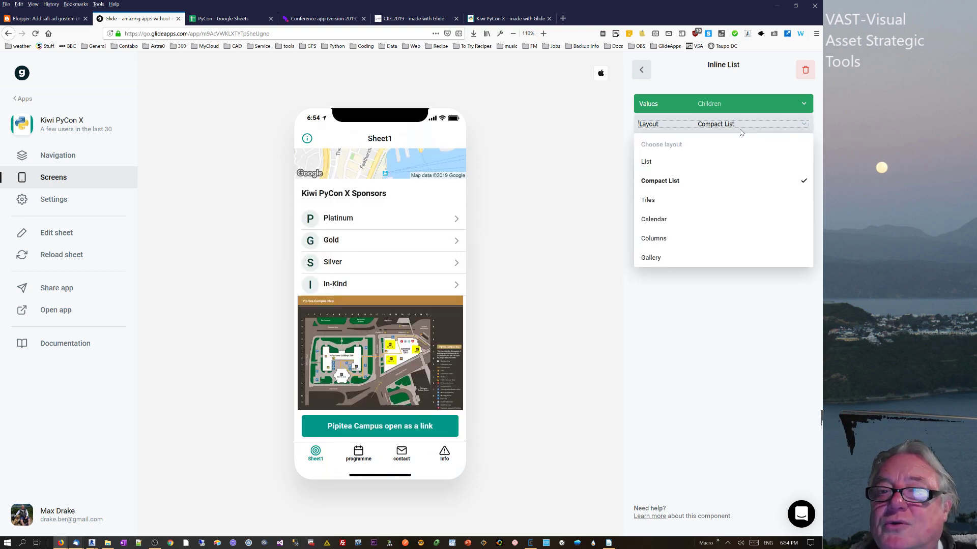
pyautogui.click(647, 200)
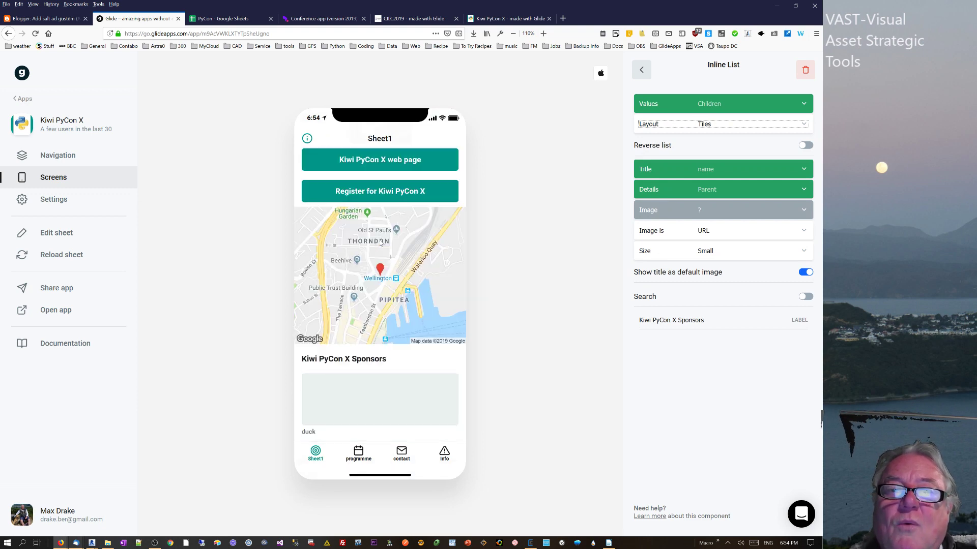
pyautogui.click(711, 171)
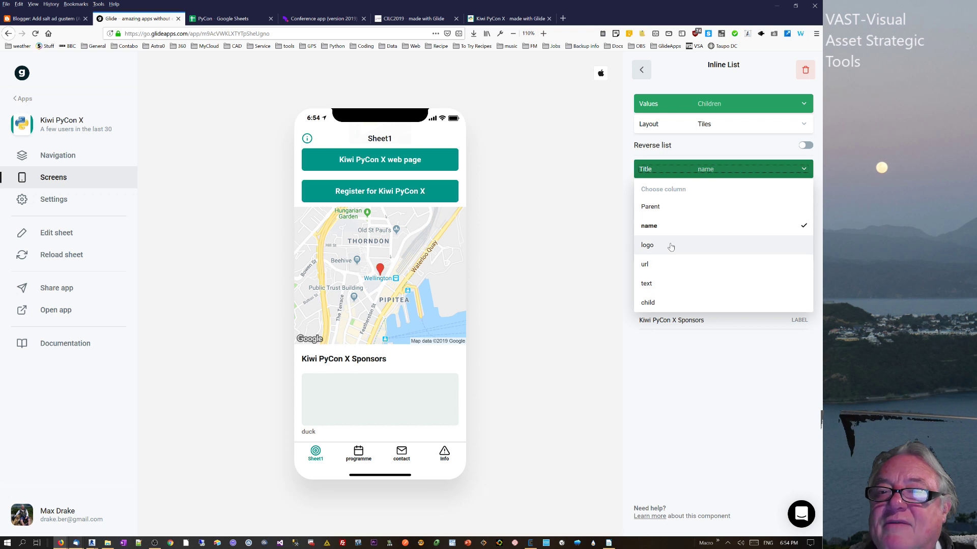
pyautogui.click(703, 246)
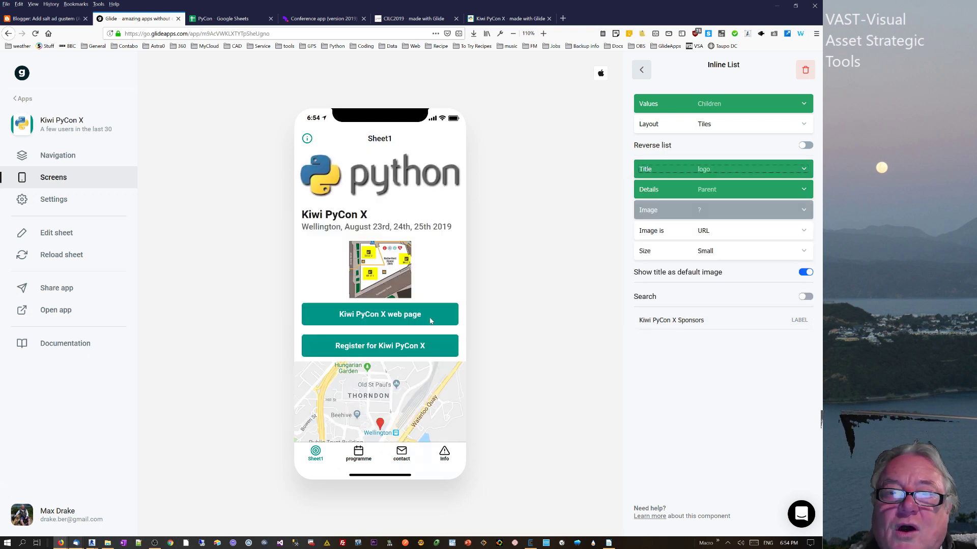
pyautogui.click(709, 211)
pyautogui.click(667, 287)
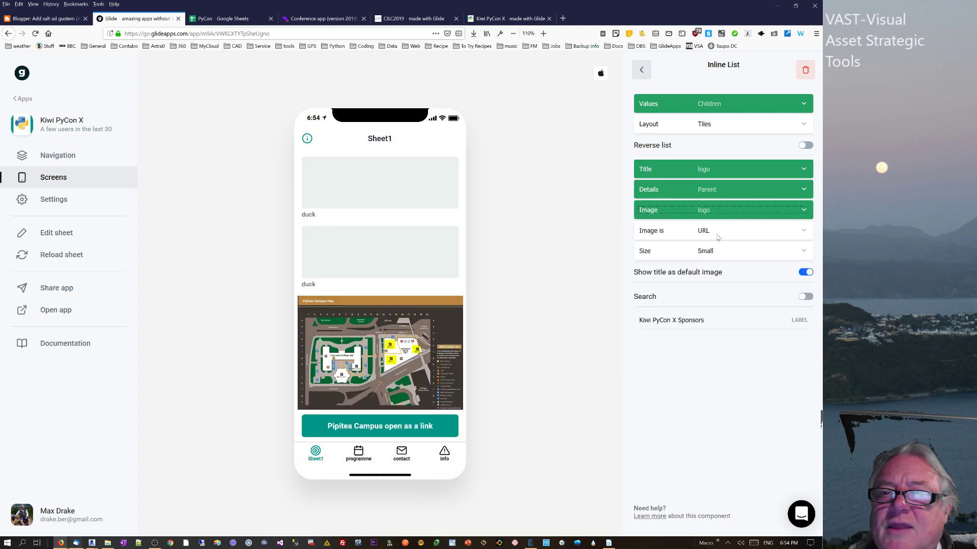
# - Change the sponsor list's layout to List, set its Image to the logo column, and check the preview
pyautogui.click(715, 121)
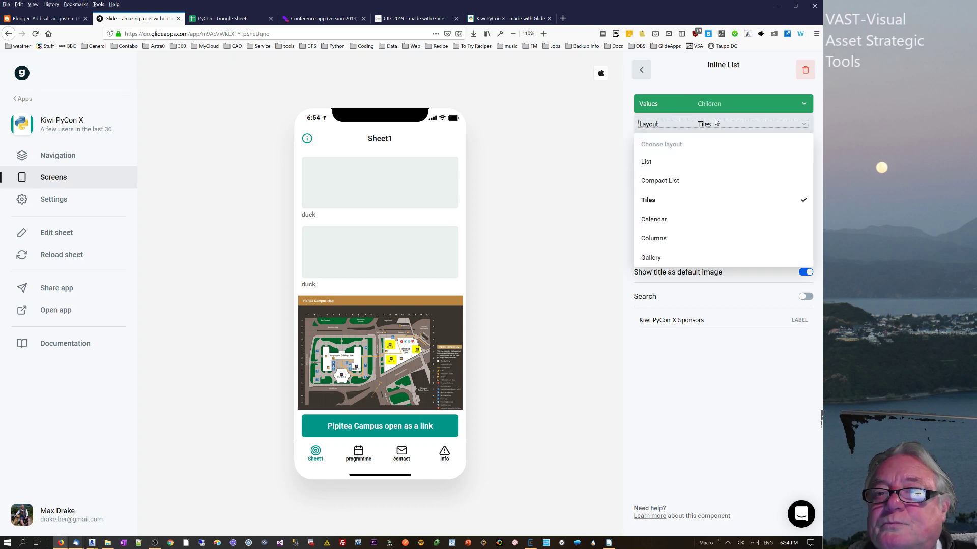
pyautogui.click(661, 162)
pyautogui.scroll(-6, 407, 259)
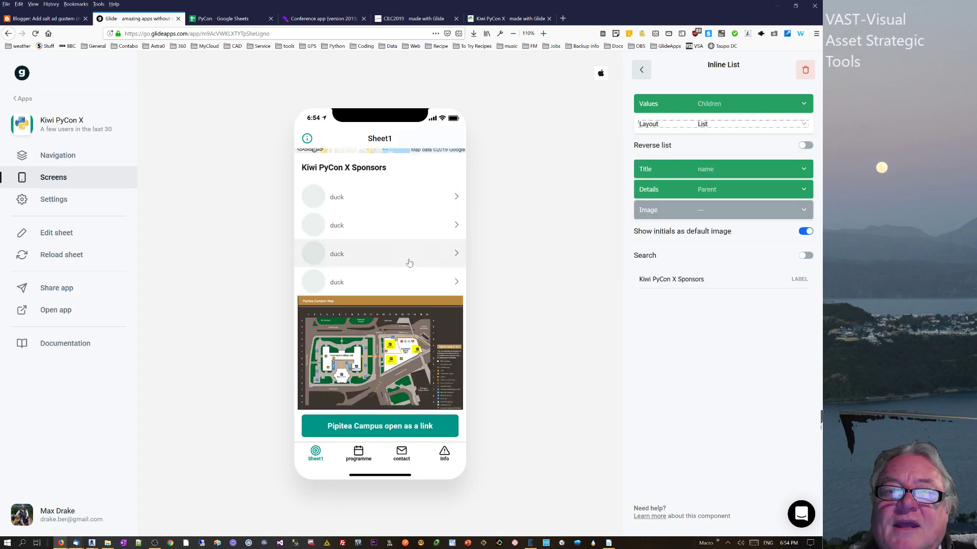
pyautogui.click(711, 207)
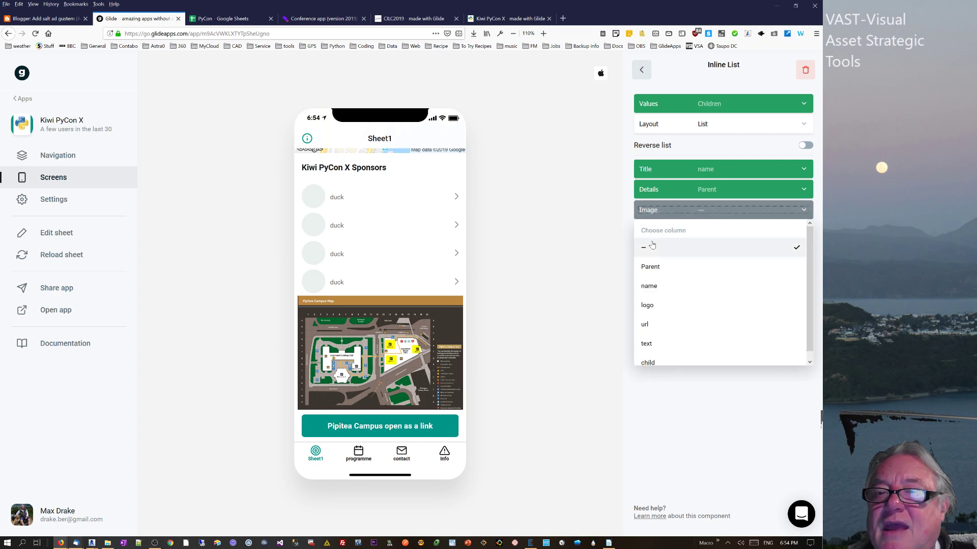
pyautogui.click(663, 305)
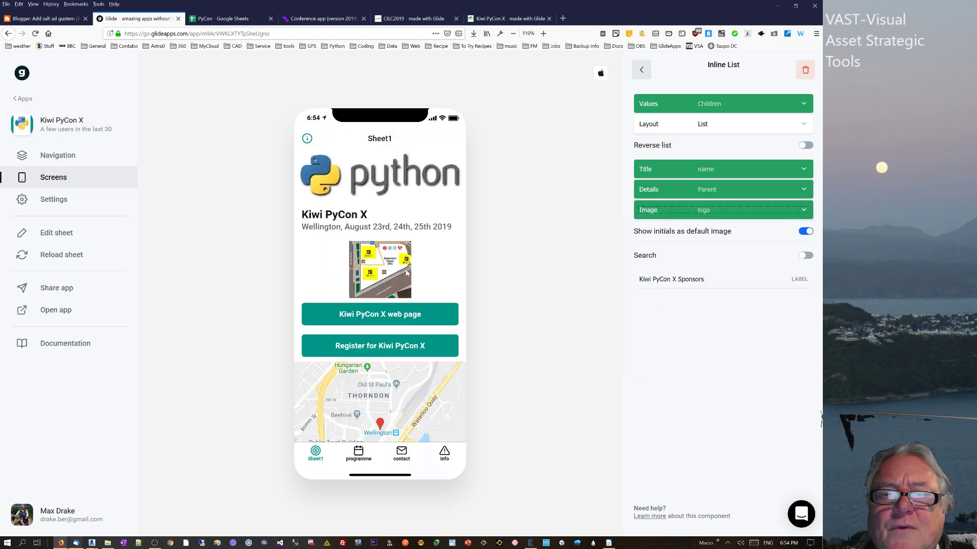
pyautogui.scroll(-5, 392, 269)
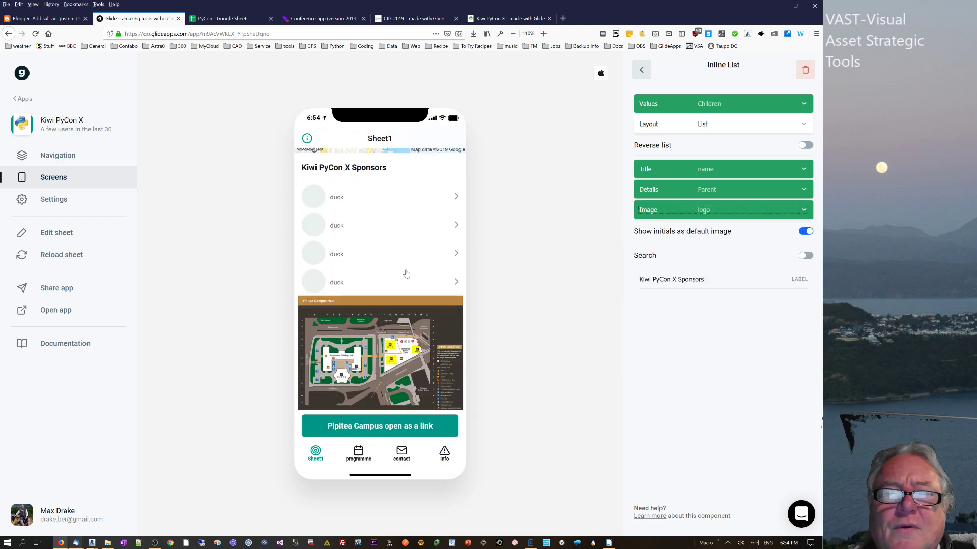
# - Inspect the detail screen of the first sponsor category and the available Image columns of the Sheet1 inline list
pyautogui.click(354, 206)
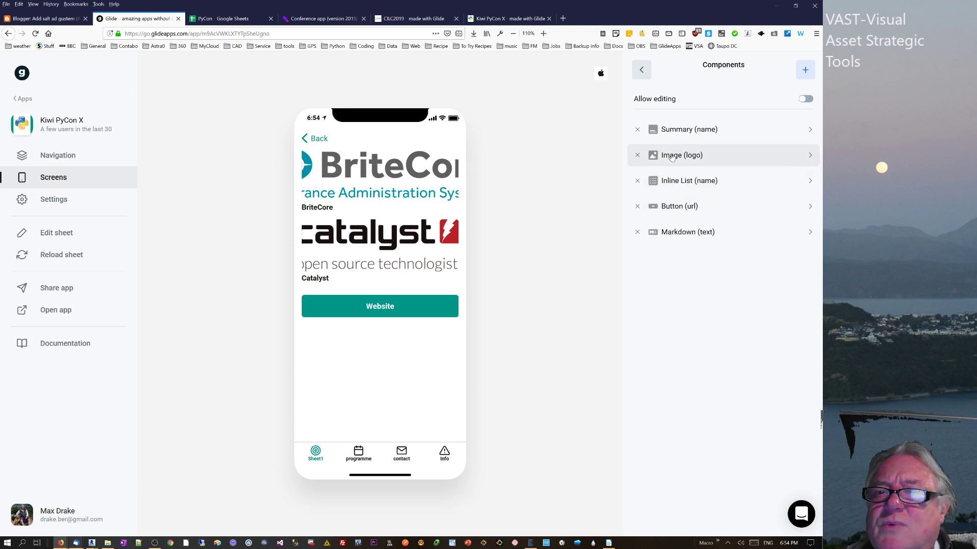
pyautogui.click(640, 70)
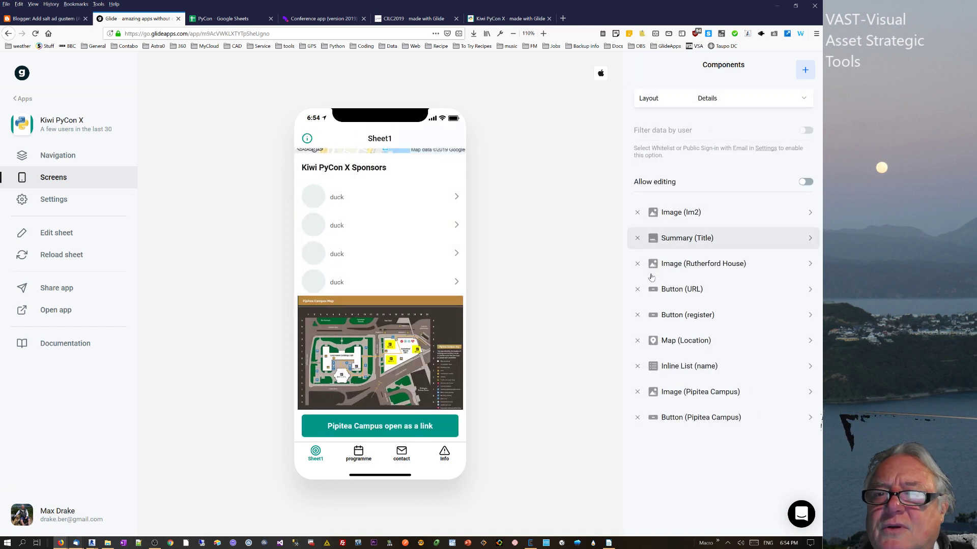
pyautogui.click(677, 367)
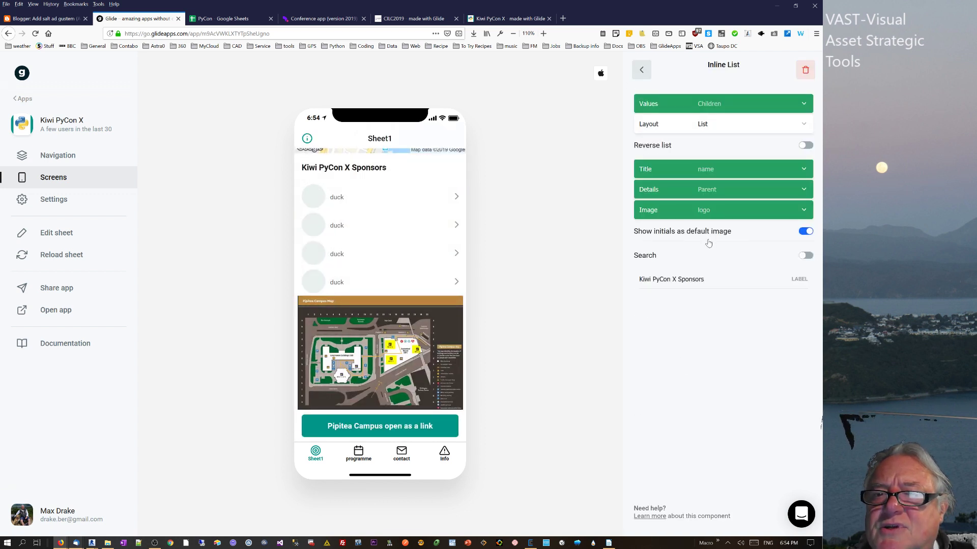
pyautogui.click(719, 214)
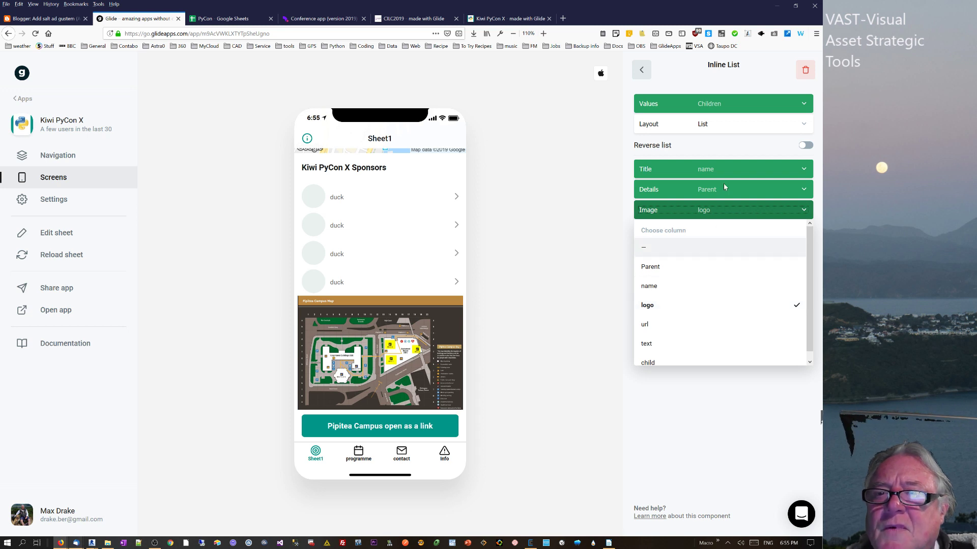
pyautogui.click(642, 71)
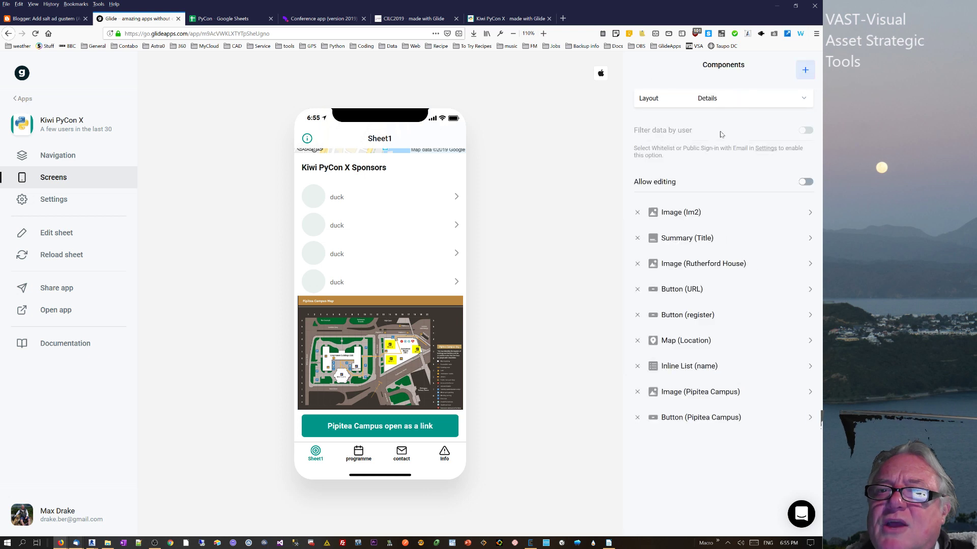
# - Compare the inline list's Values options with the Children=Sponsors:Parent:Multiple header on the Sponsors sheet and Sheet1 of the PyCon spreadsheet
pyautogui.click(669, 367)
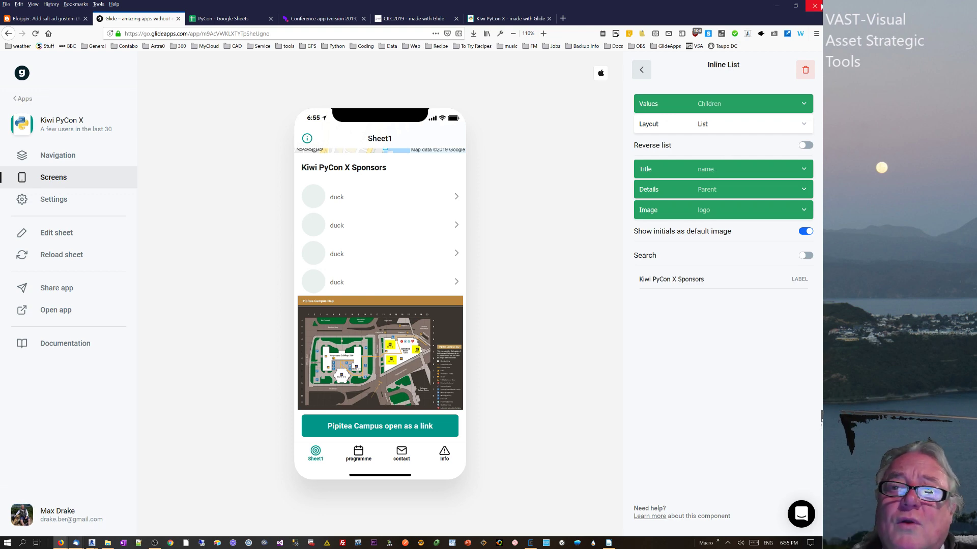
pyautogui.click(735, 104)
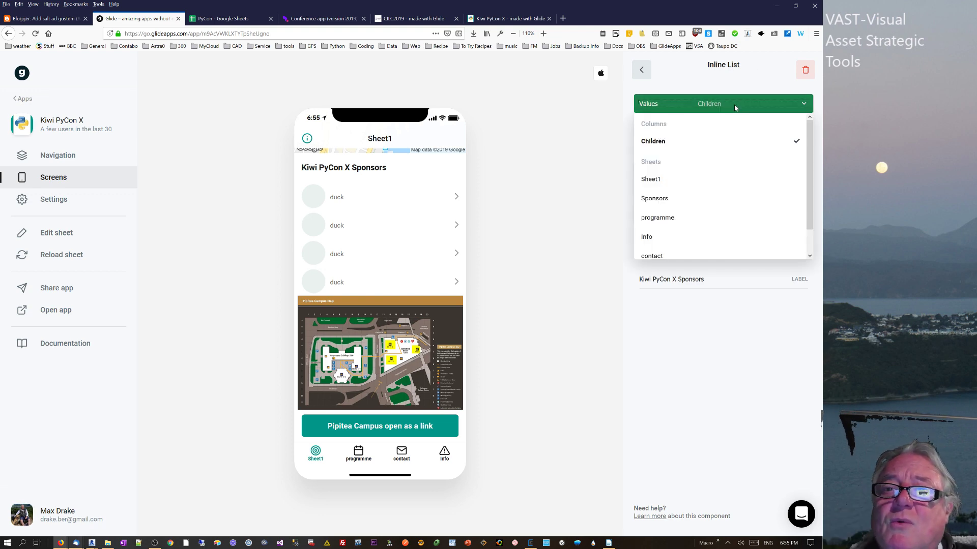
pyautogui.click(214, 19)
pyautogui.click(295, 120)
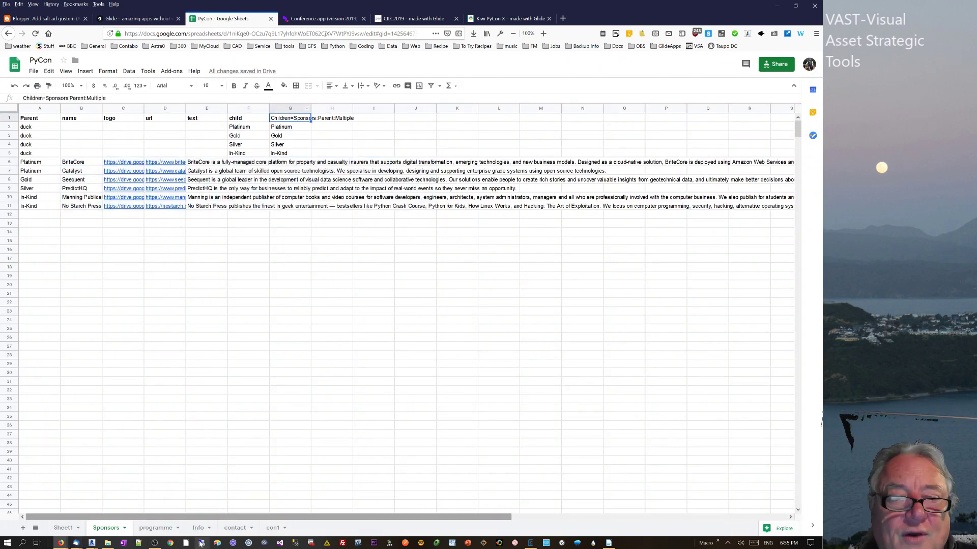
pyautogui.click(64, 529)
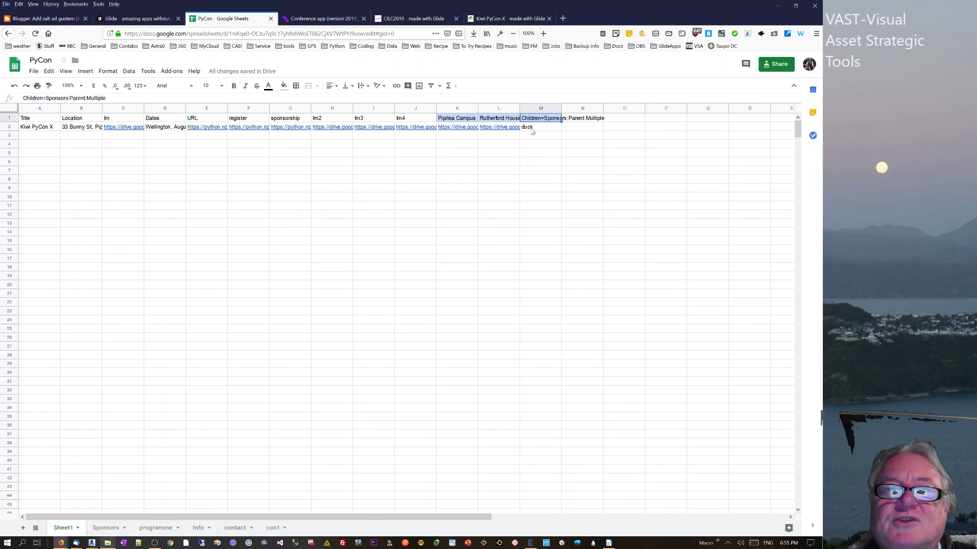
# - Switch to the Glide editor, keep Children as the sponsor list's Values, and set its Details to the child column
pyautogui.click(140, 18)
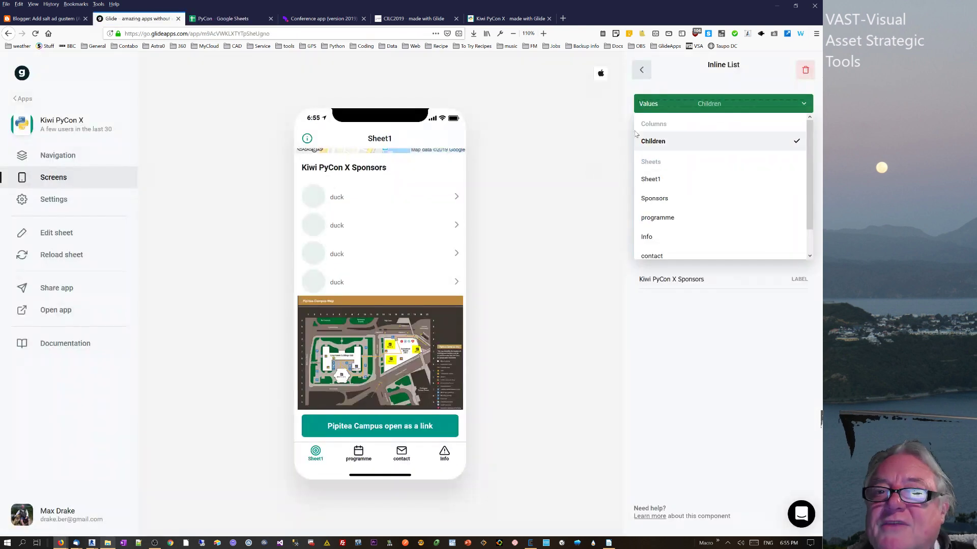
pyautogui.click(677, 141)
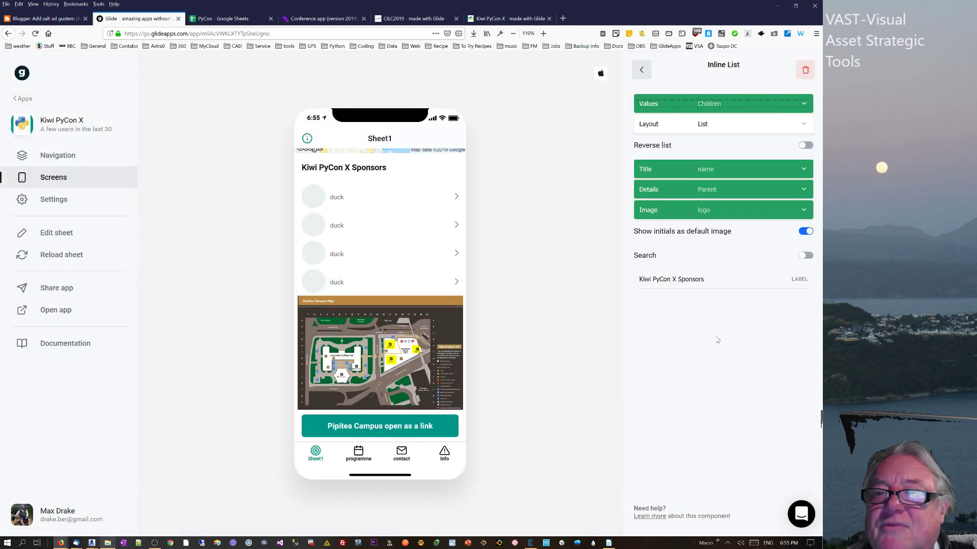
pyautogui.click(716, 173)
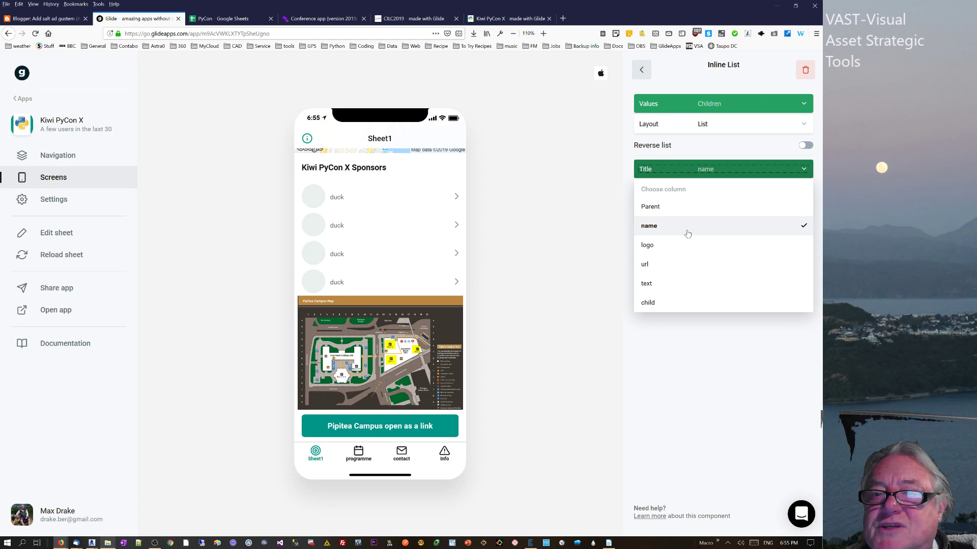
pyautogui.click(715, 399)
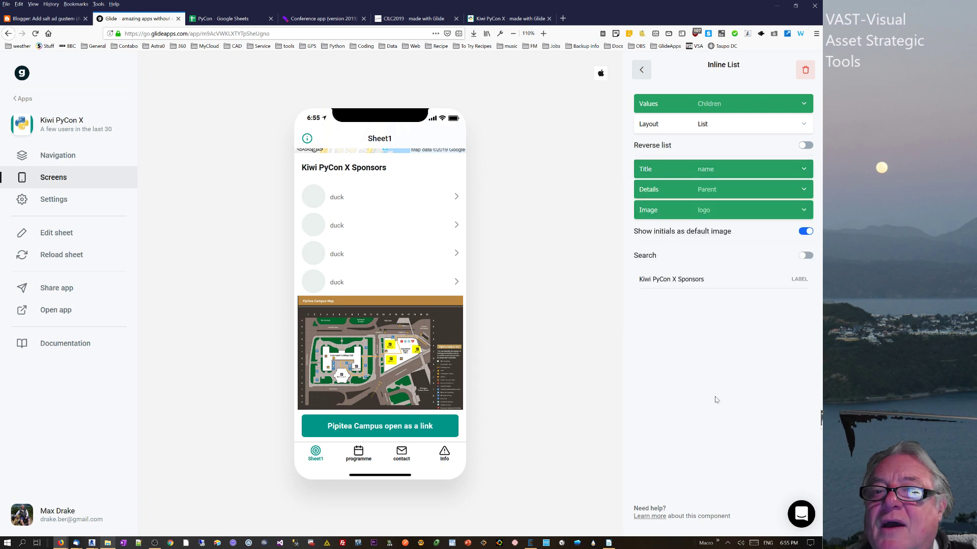
pyautogui.click(709, 190)
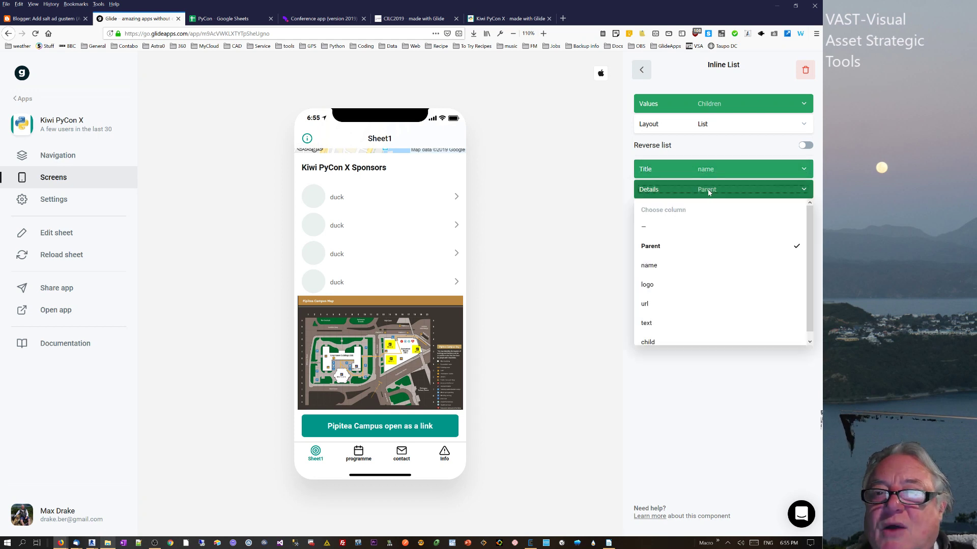
pyautogui.click(662, 342)
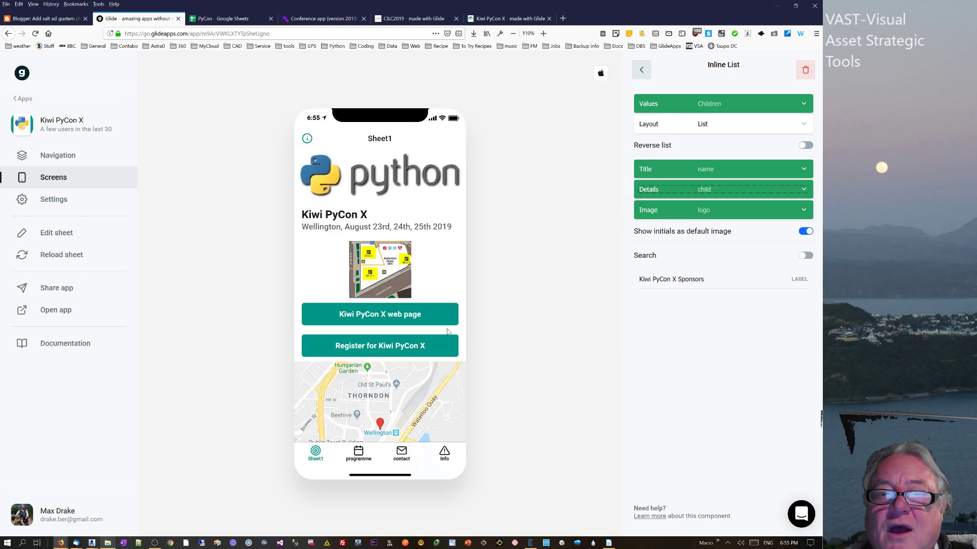
pyautogui.scroll(-2, 383, 312)
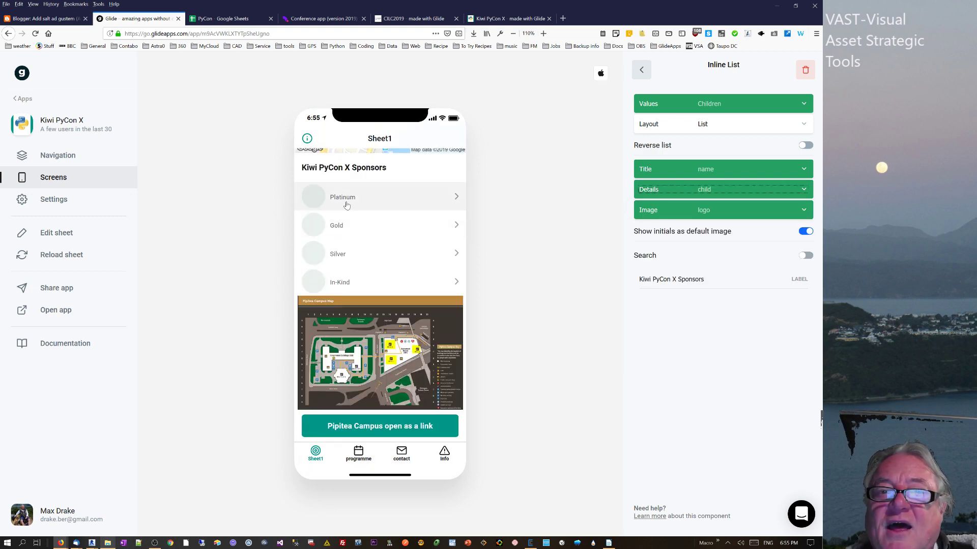
# - Review the Platinum screen's Summary and Image component settings, including the Fill and Size options, alongside the BriteCore page
pyautogui.click(712, 211)
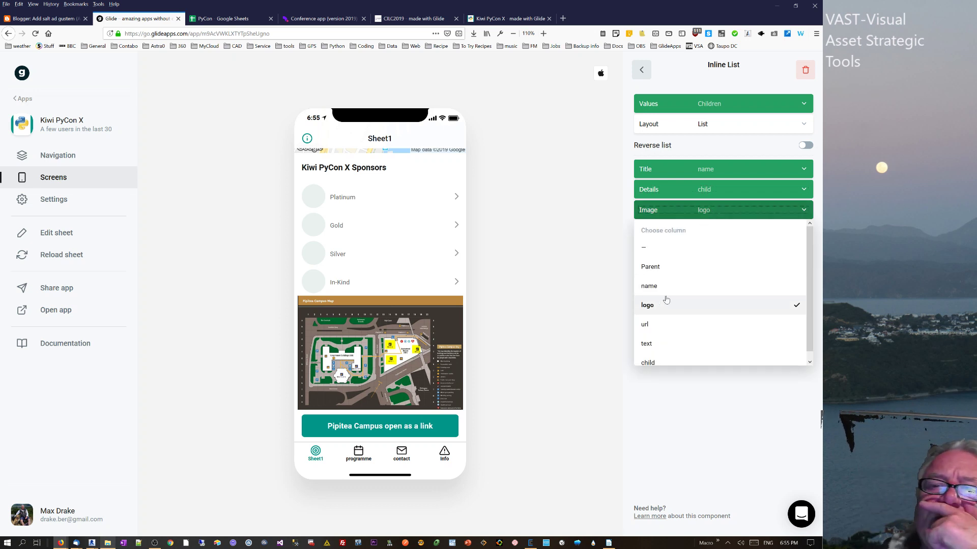
pyautogui.click(381, 206)
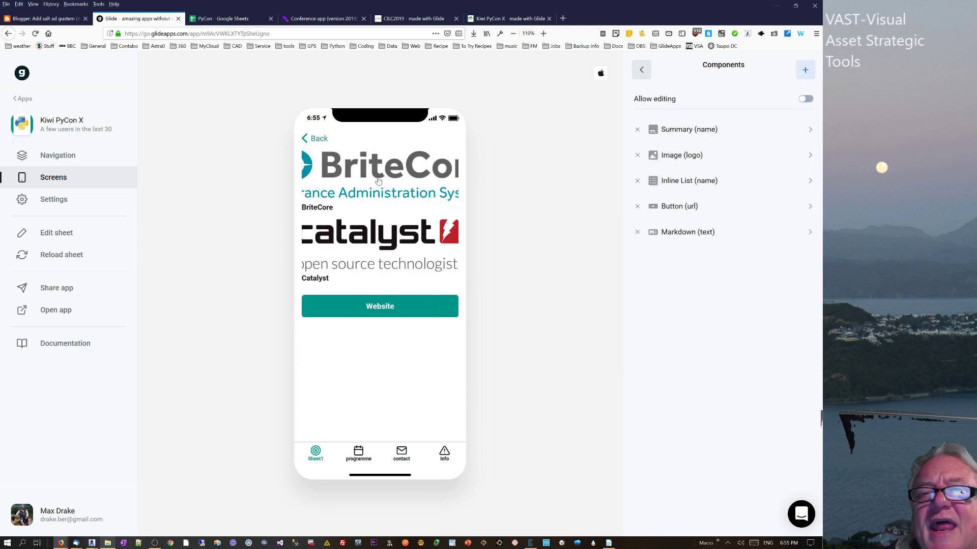
pyautogui.click(674, 128)
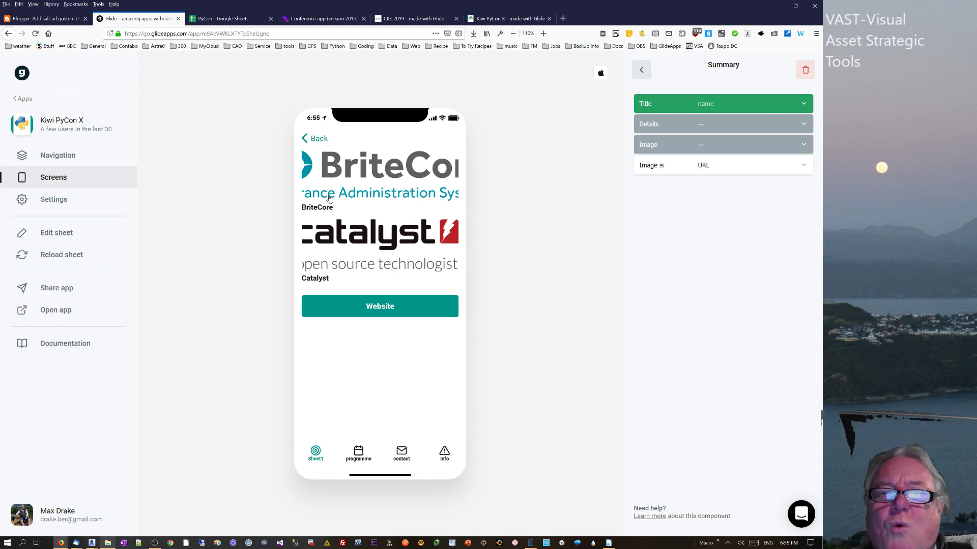
pyautogui.click(641, 70)
pyautogui.click(676, 155)
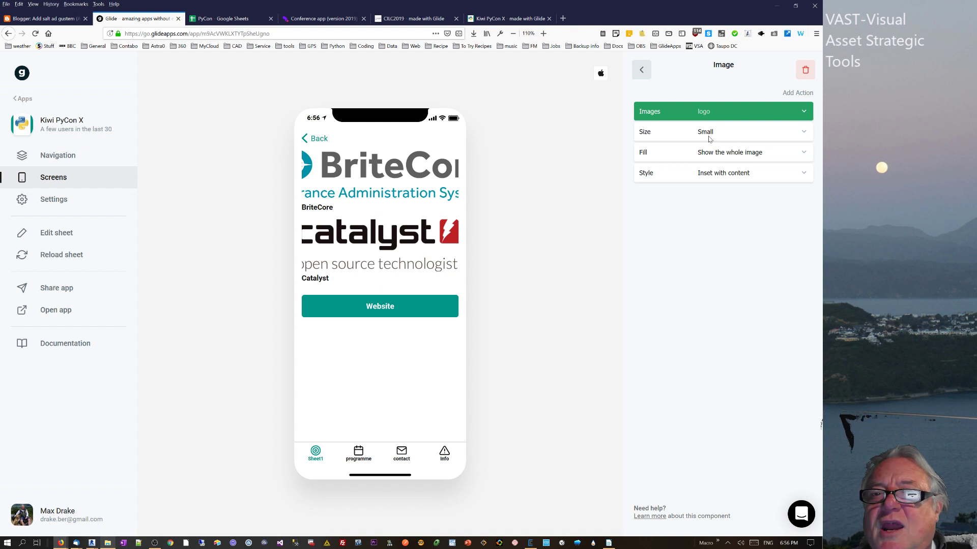
pyautogui.click(728, 155)
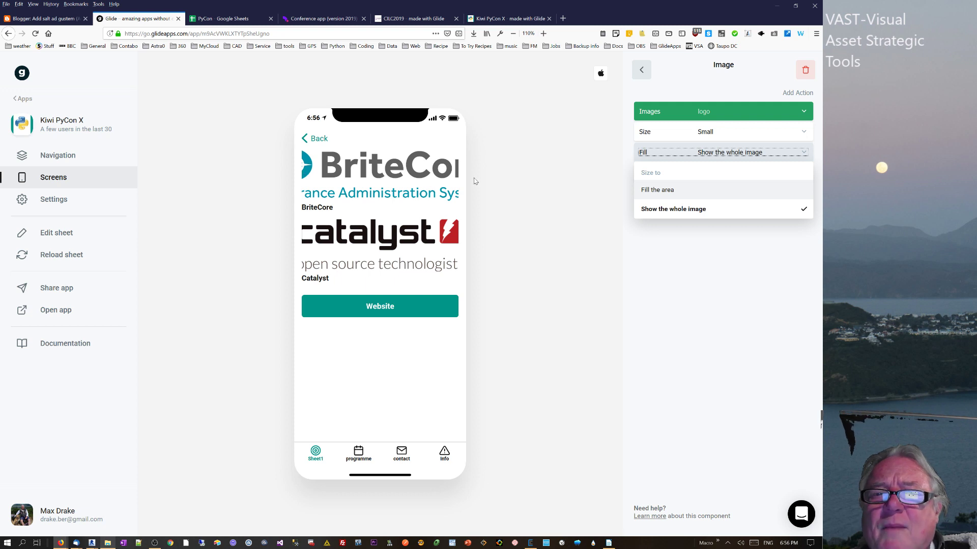
pyautogui.click(384, 202)
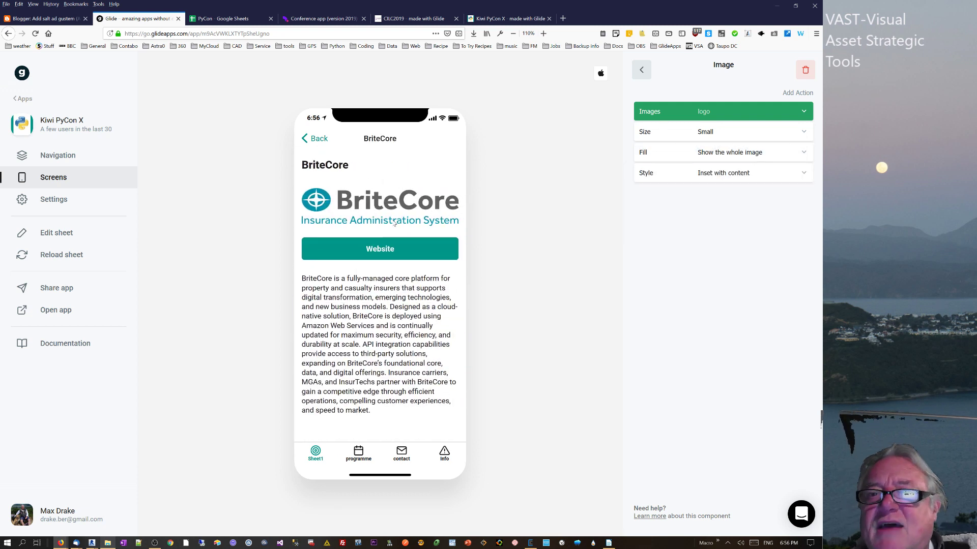
pyautogui.click(717, 136)
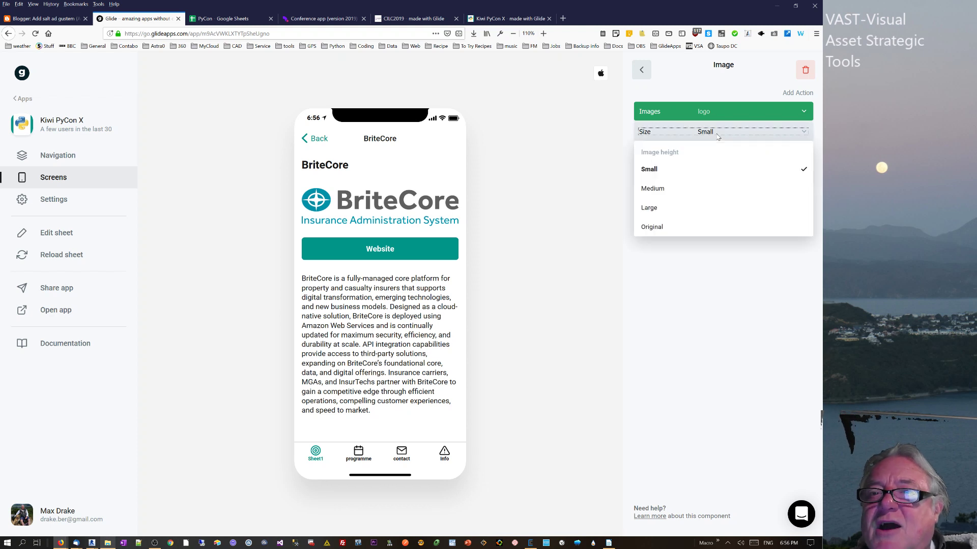
pyautogui.click(711, 137)
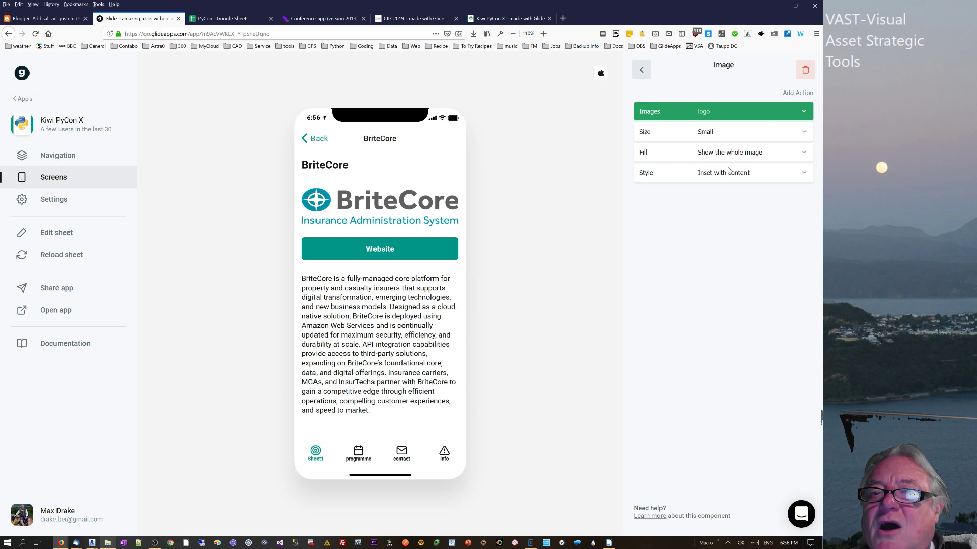
# - Add an Enlarge image action to the logo Image component and test it on the BriteCore logo
pyautogui.click(796, 94)
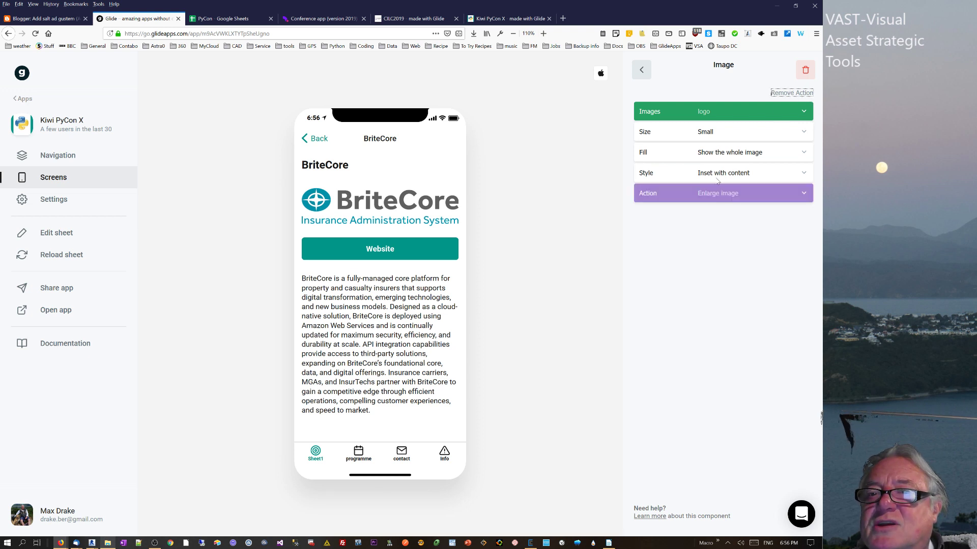
pyautogui.click(719, 198)
pyautogui.click(680, 251)
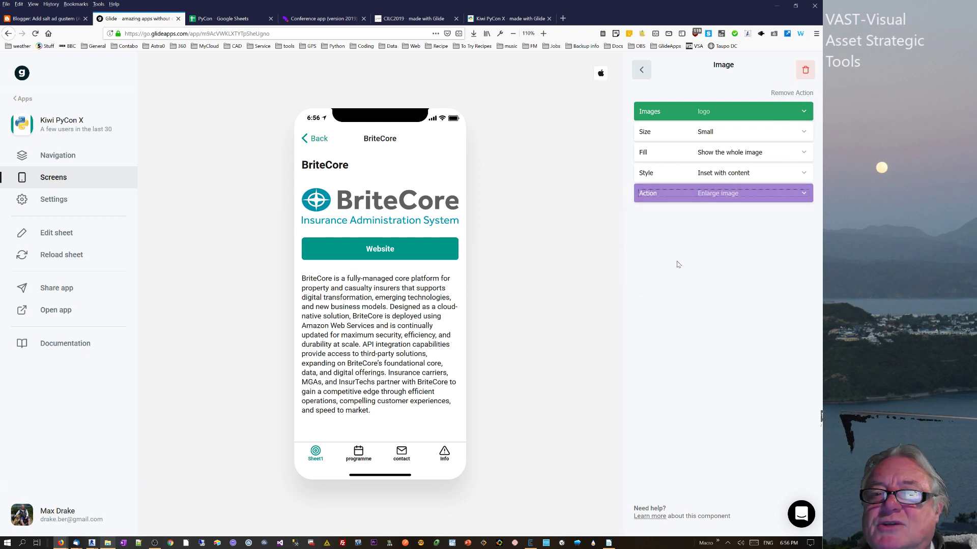
pyautogui.click(393, 208)
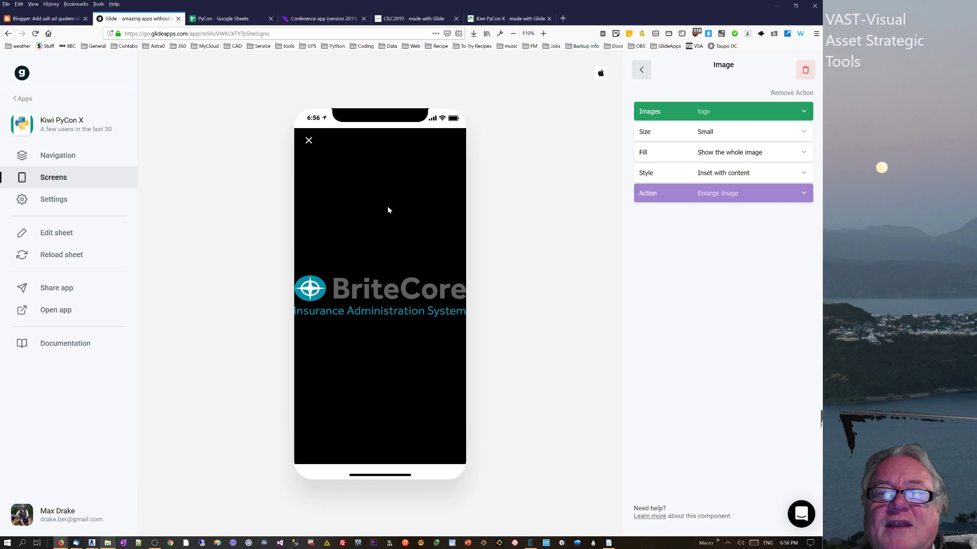
pyautogui.click(308, 142)
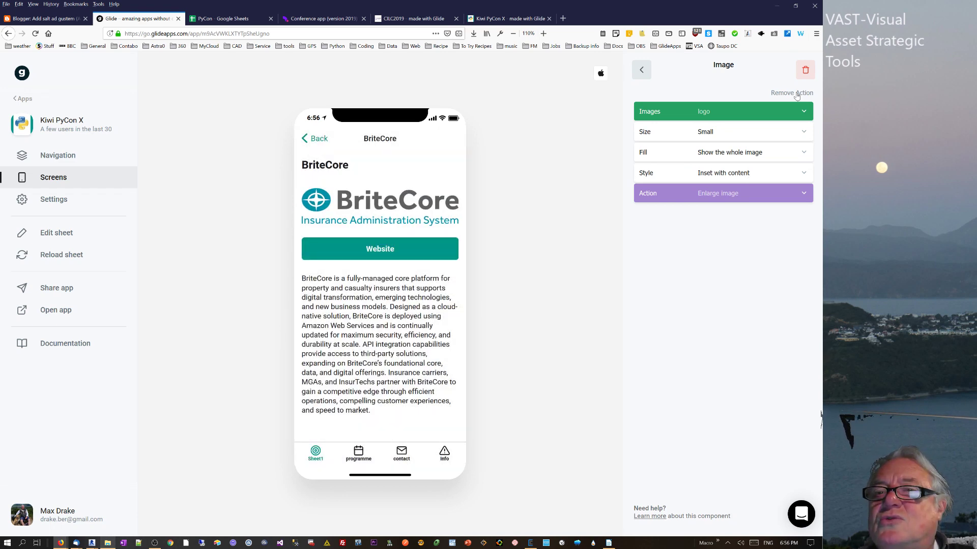
pyautogui.click(642, 72)
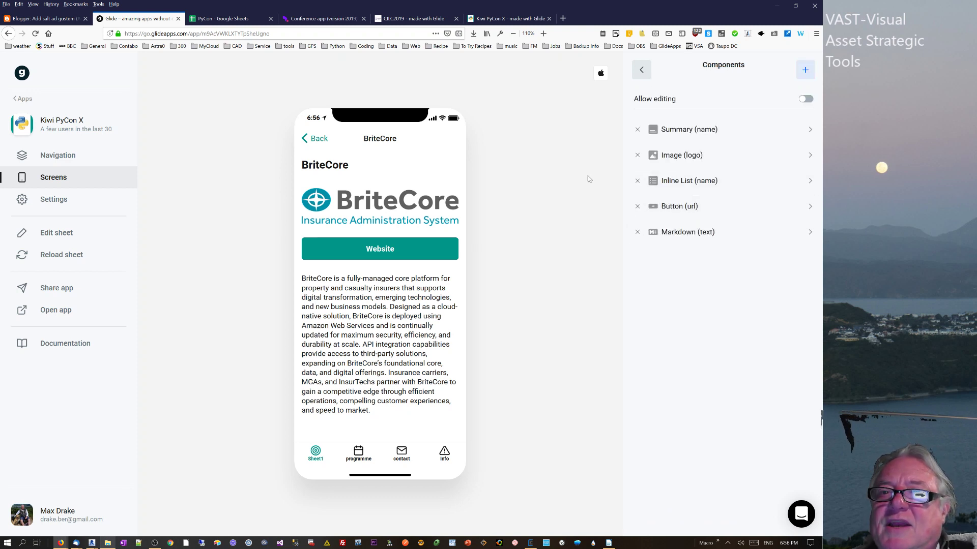
# - Return to Sheet1's sponsor inline list and turn off Show initials as default image
pyautogui.click(641, 70)
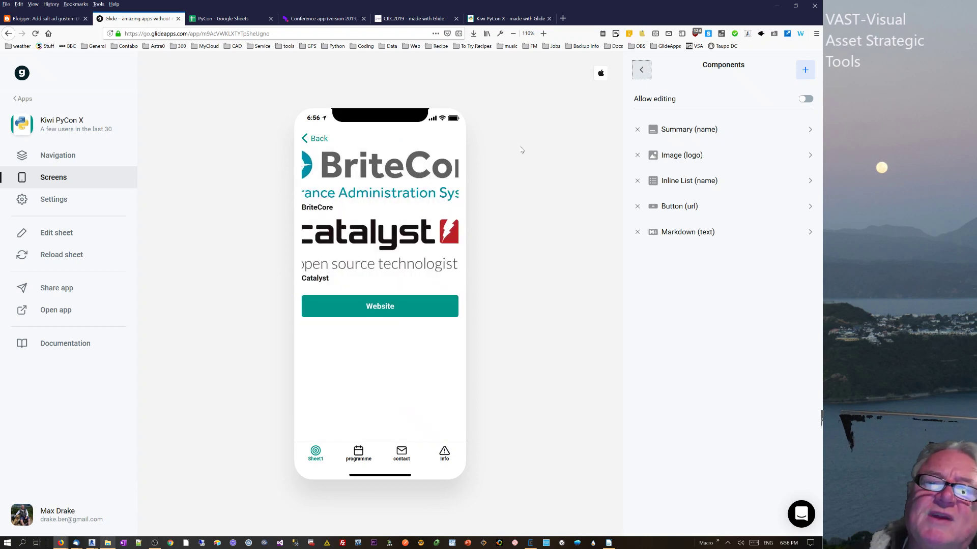
pyautogui.click(307, 144)
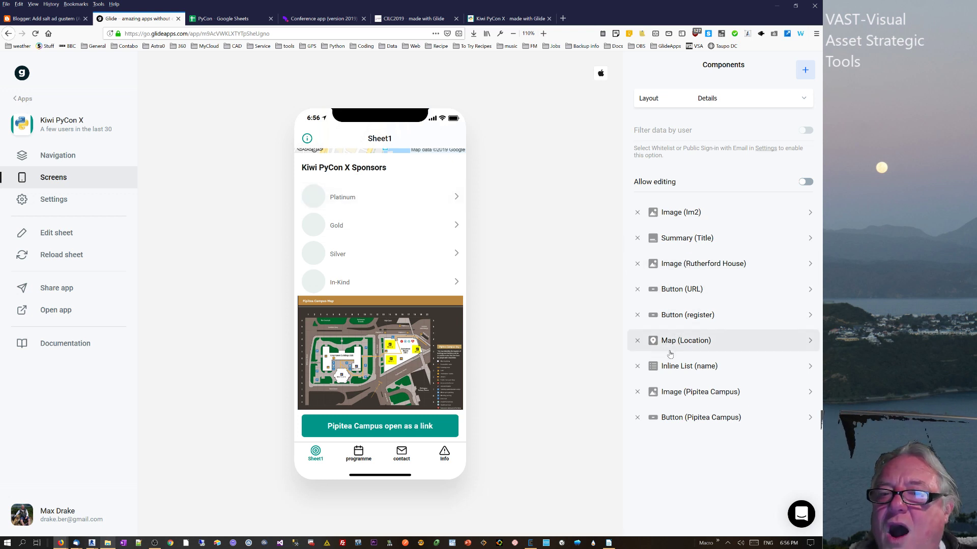
pyautogui.click(685, 375)
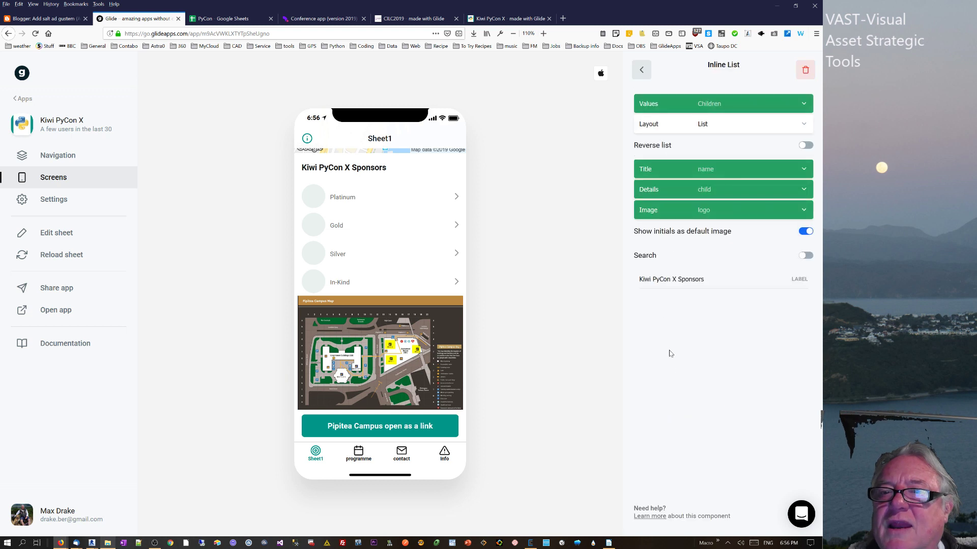
pyautogui.click(804, 232)
pyautogui.scroll(-5, 453, 301)
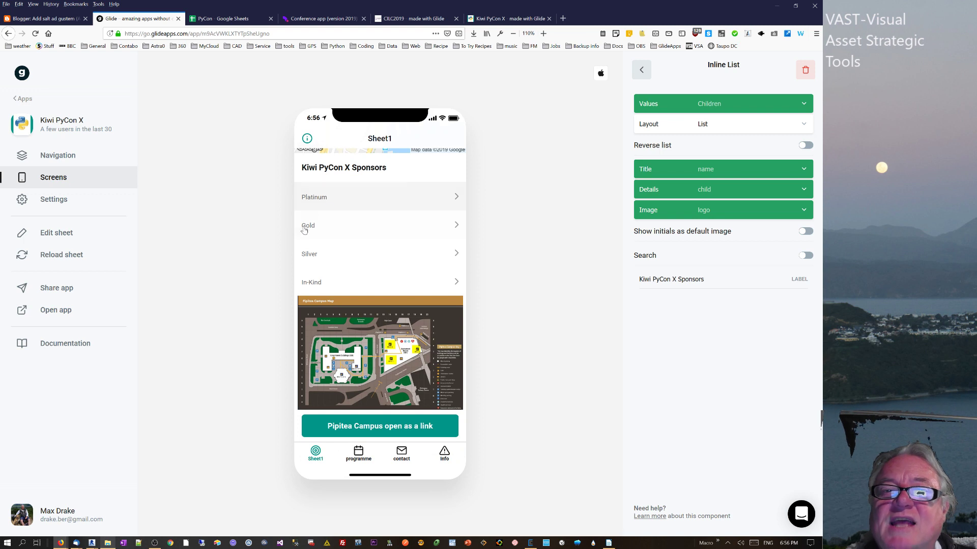
# - Change the sponsor list's layout to Compact List without default initials, and set its Title to the child column
pyautogui.click(749, 125)
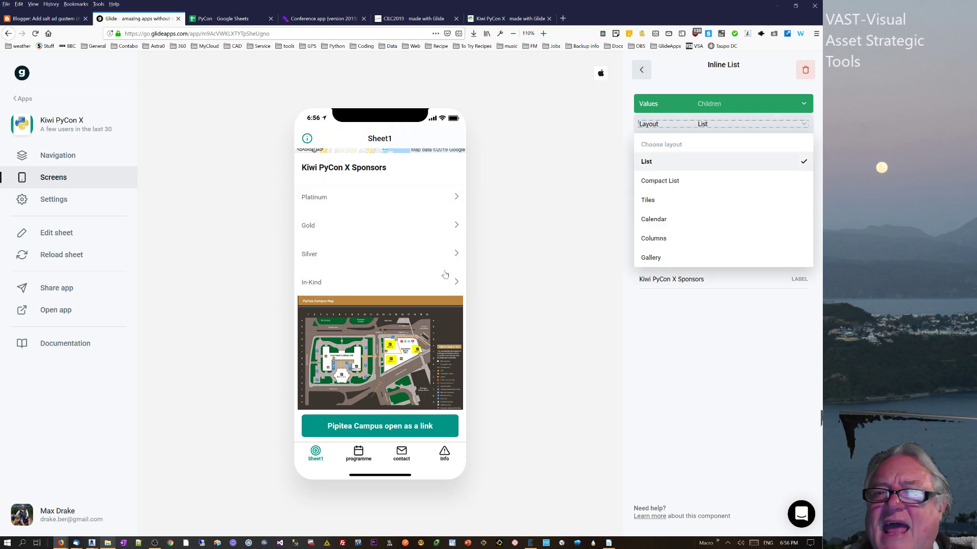
pyautogui.click(649, 185)
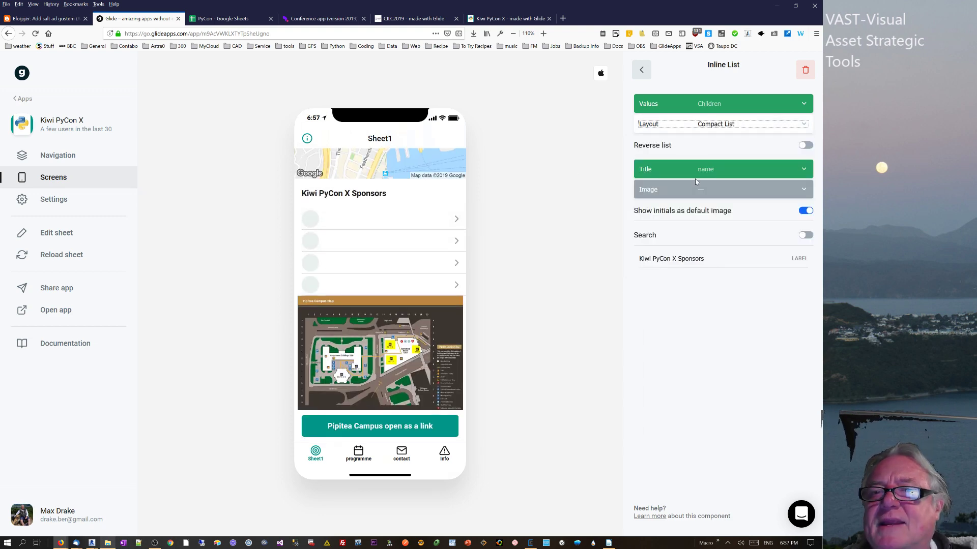
pyautogui.click(803, 213)
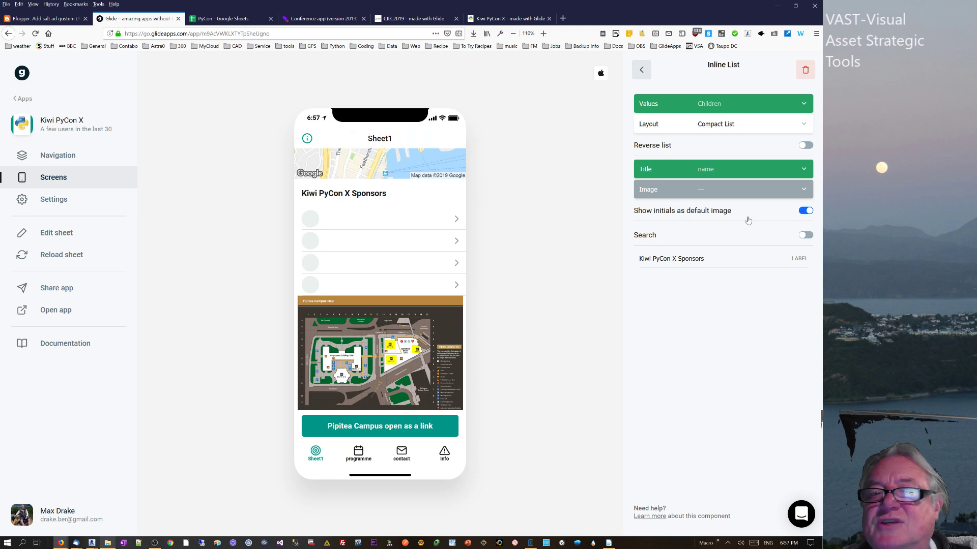
pyautogui.click(714, 176)
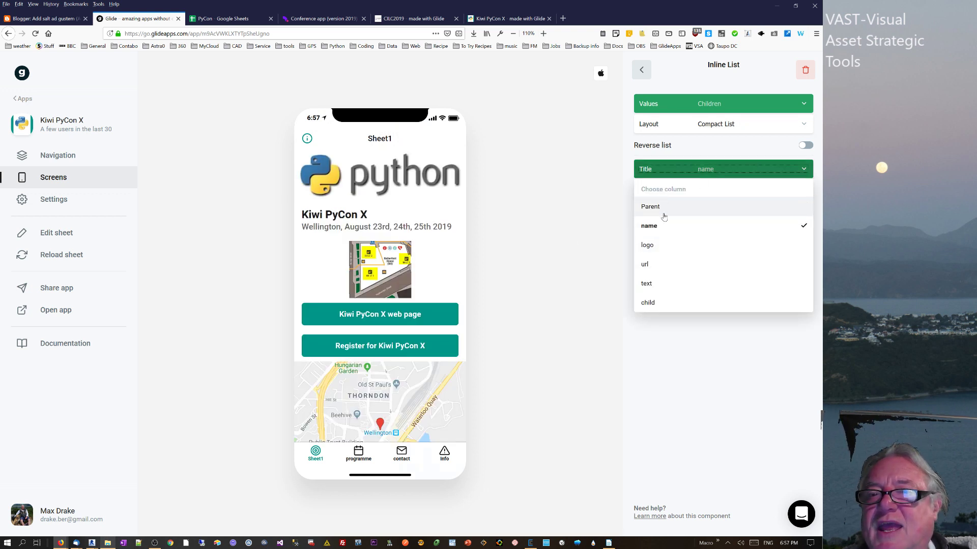
pyautogui.click(665, 303)
pyautogui.scroll(-5, 393, 275)
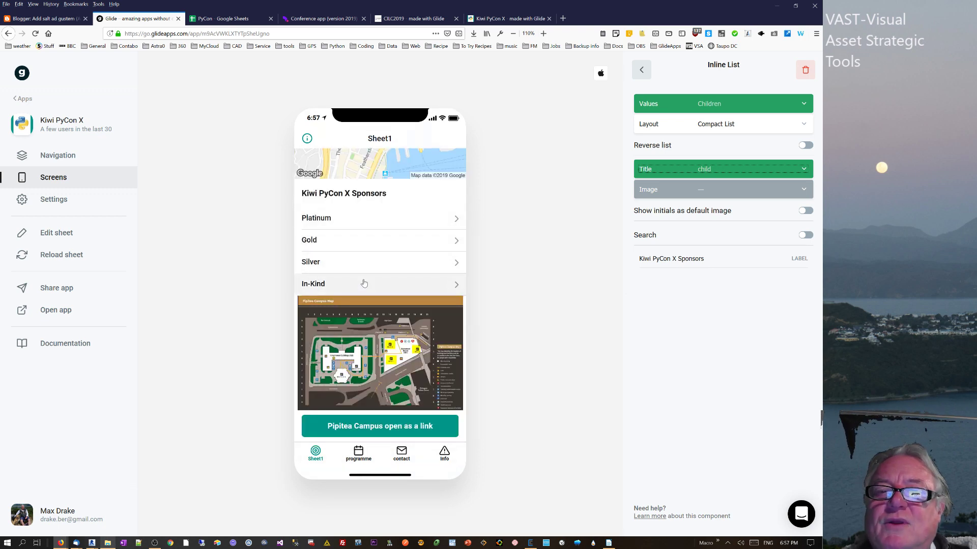
# - Check the Silver, Gold, Platinum and In-Kind sponsor screens in the preview, and view the Manning Publications page
pyautogui.click(368, 269)
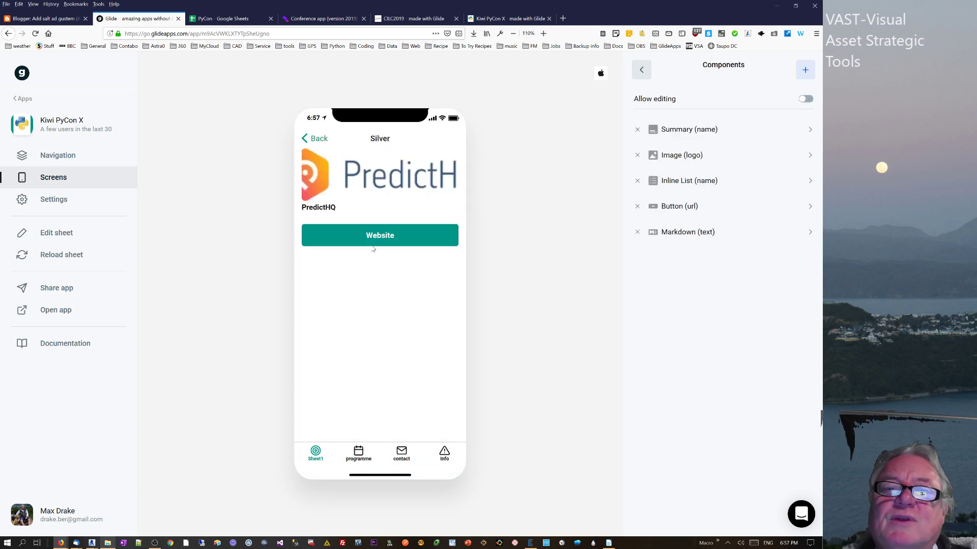
pyautogui.click(313, 139)
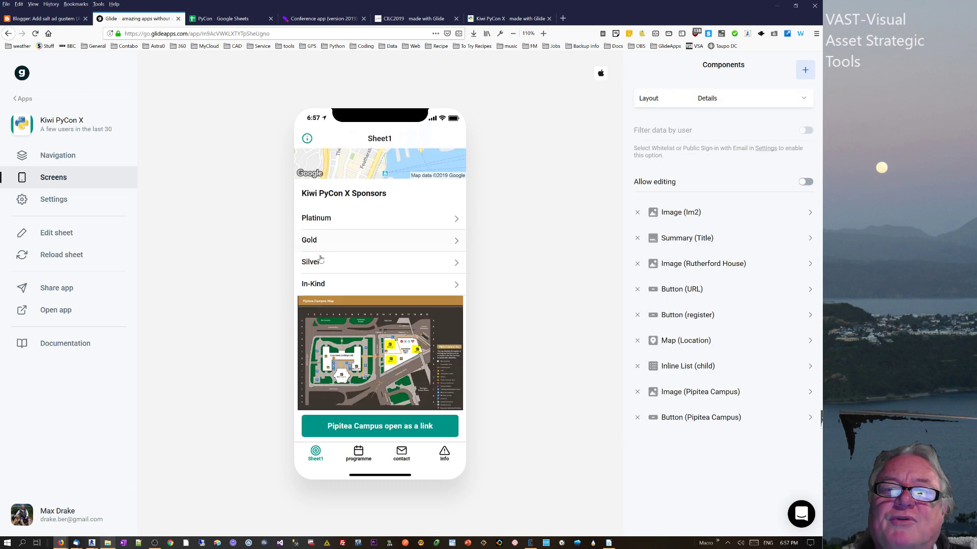
pyautogui.click(340, 244)
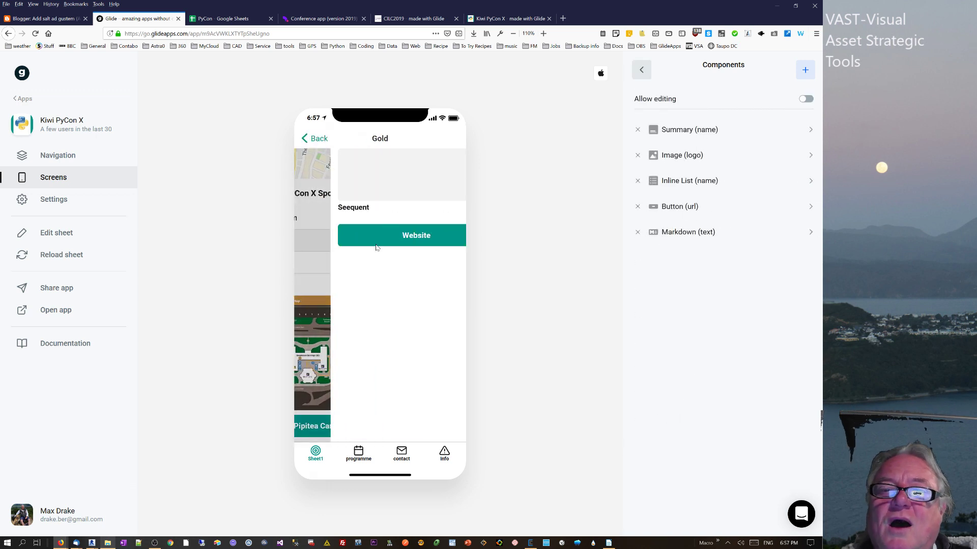
pyautogui.click(307, 139)
pyautogui.click(322, 220)
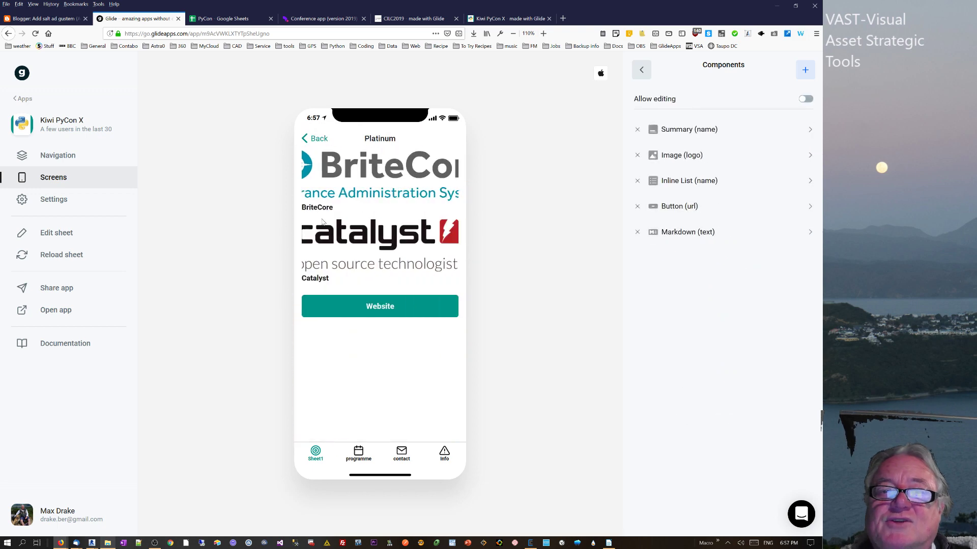
pyautogui.click(304, 140)
pyautogui.click(322, 287)
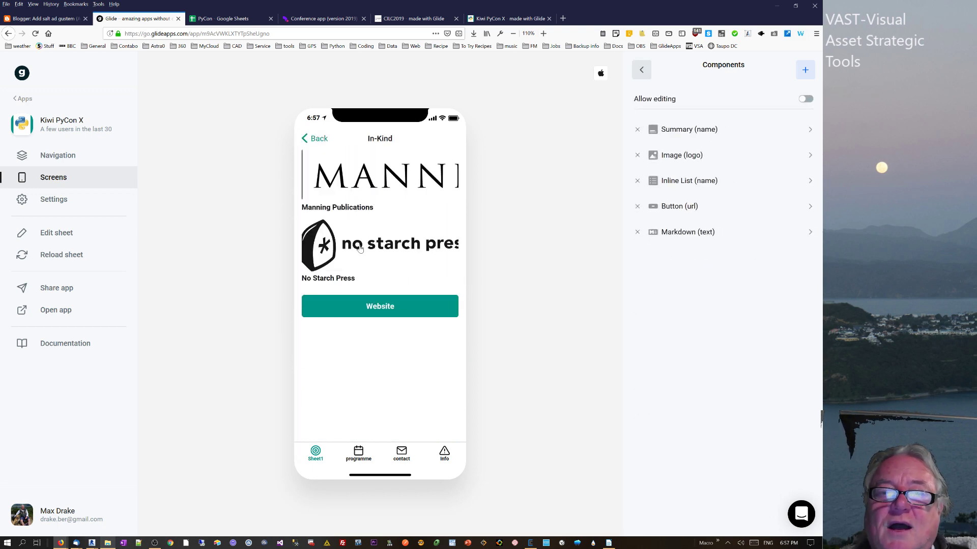
pyautogui.click(374, 199)
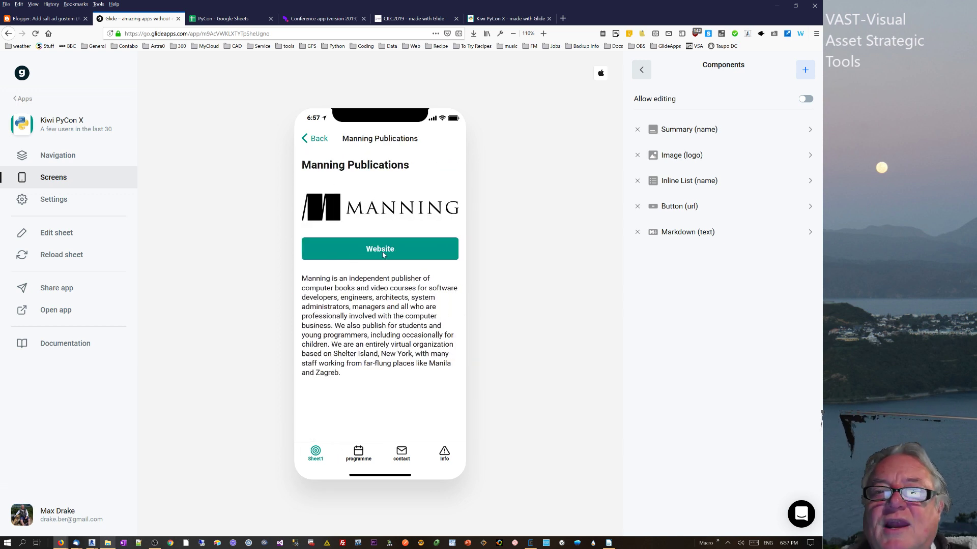
# - Look through the components available for the Manning Publications page and go back to the Sheet1 main screen
pyautogui.click(808, 69)
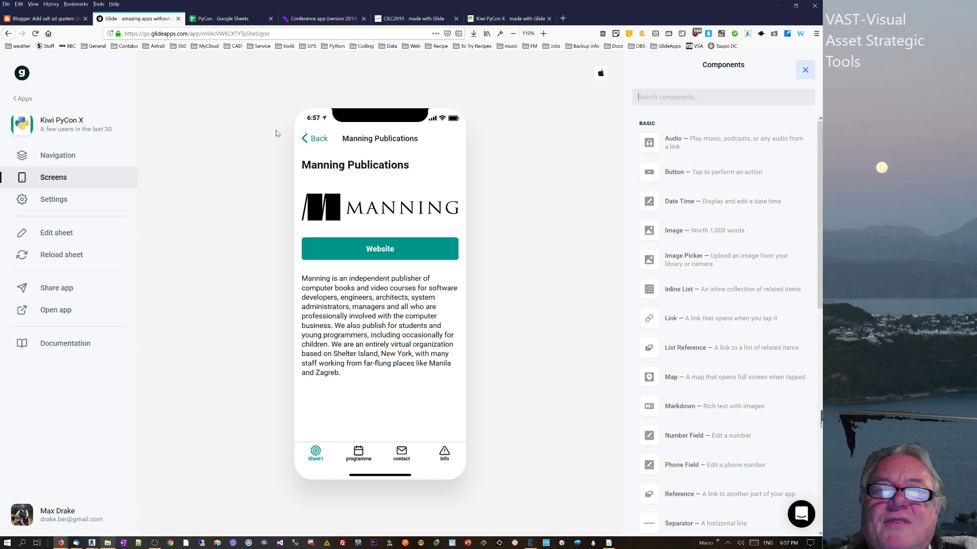
pyautogui.click(311, 140)
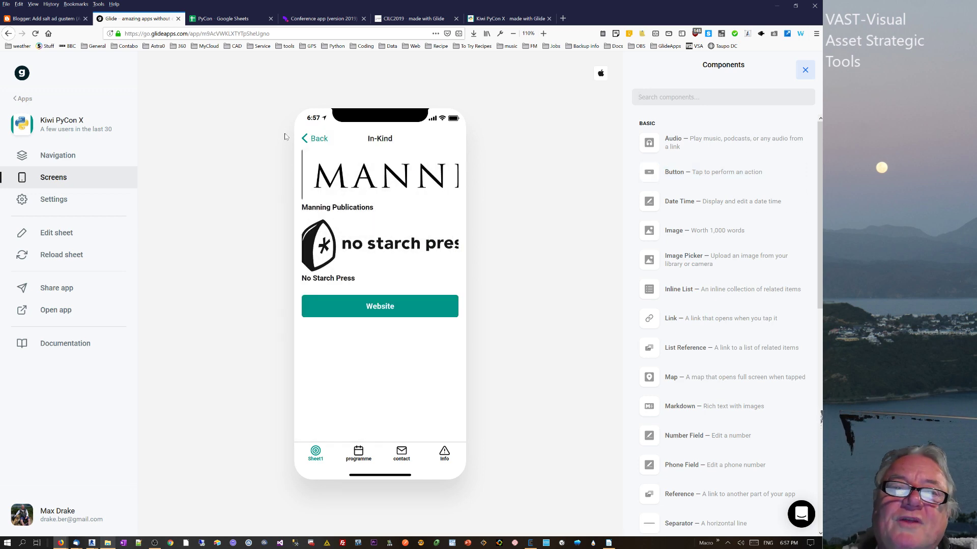
pyautogui.click(303, 142)
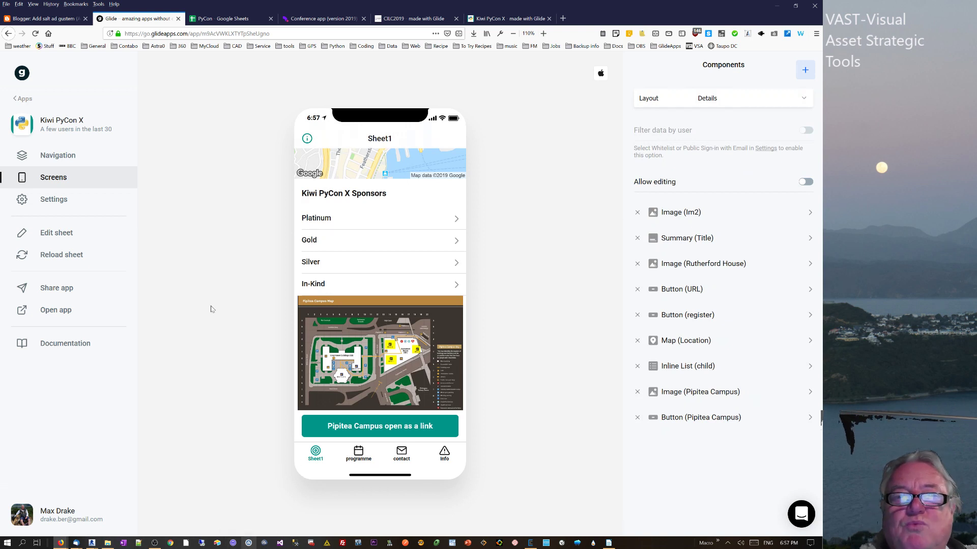
# - Rename the Sheet1 navigation tab to KPCX
pyautogui.click(68, 158)
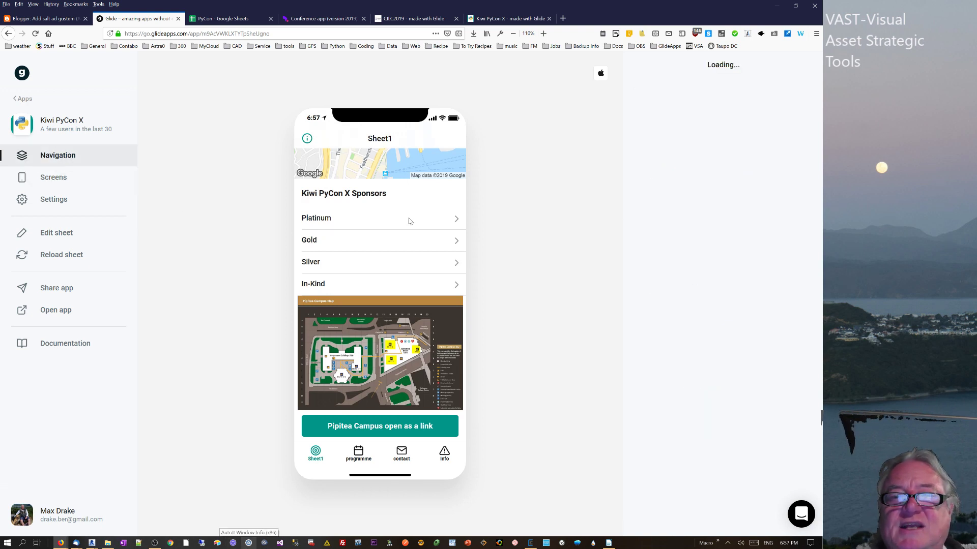
pyautogui.doubleClick(694, 174)
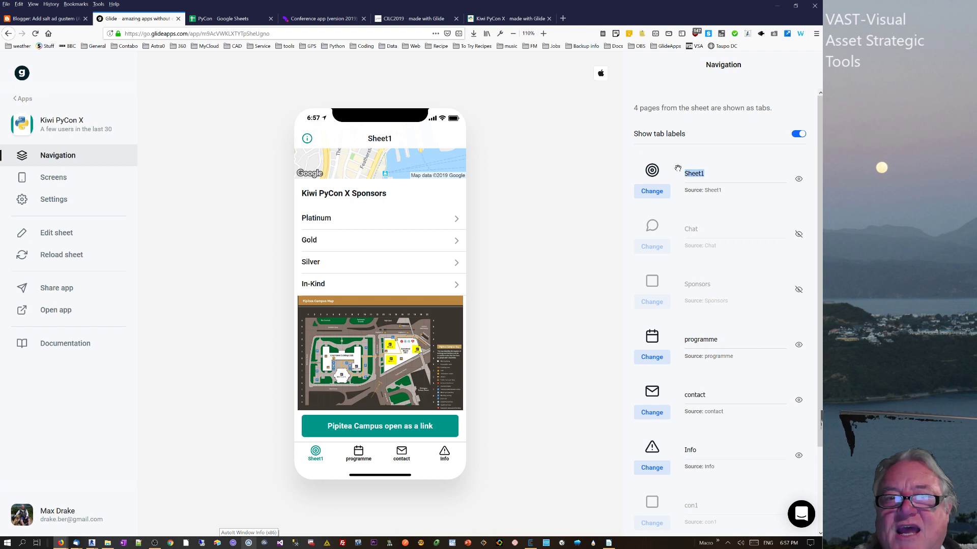
pyautogui.write('KP')
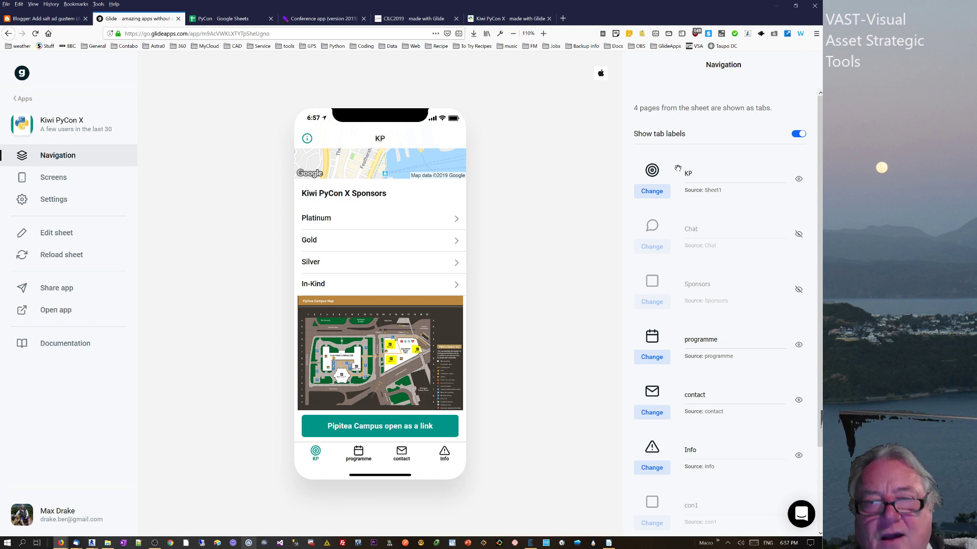
pyautogui.write('C')
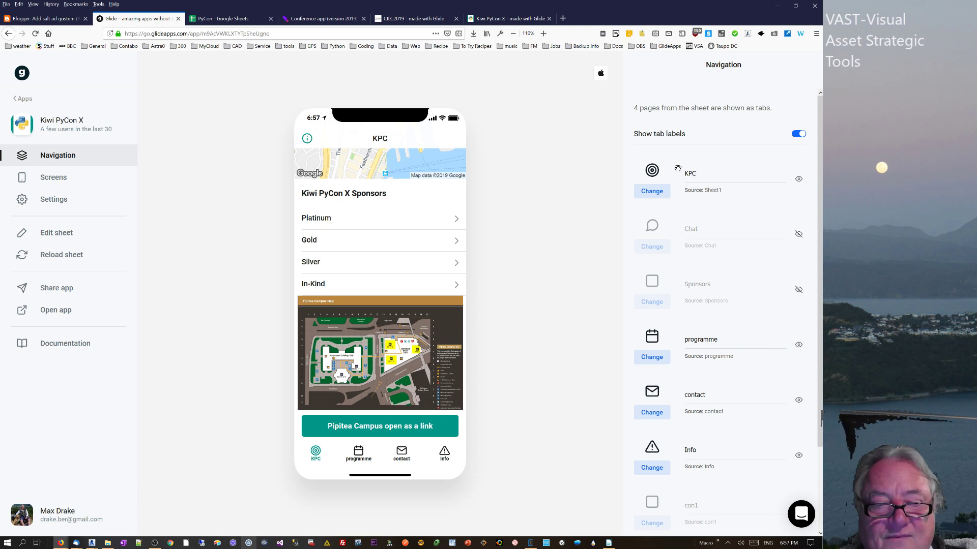
pyautogui.write('X')
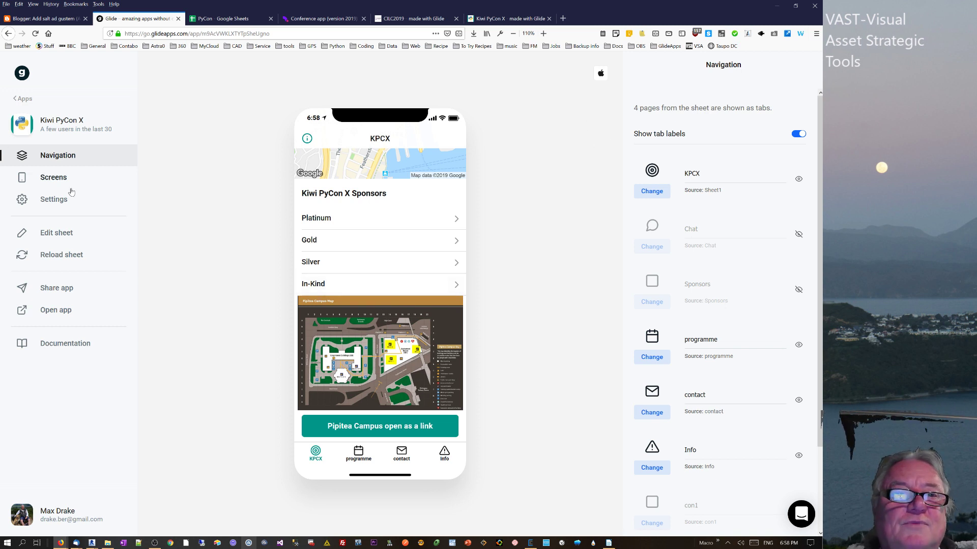
# - Inspect the Pipitea Campus image and button settings on the KPCX screen, and test the button's link to the campus map
pyautogui.click(56, 179)
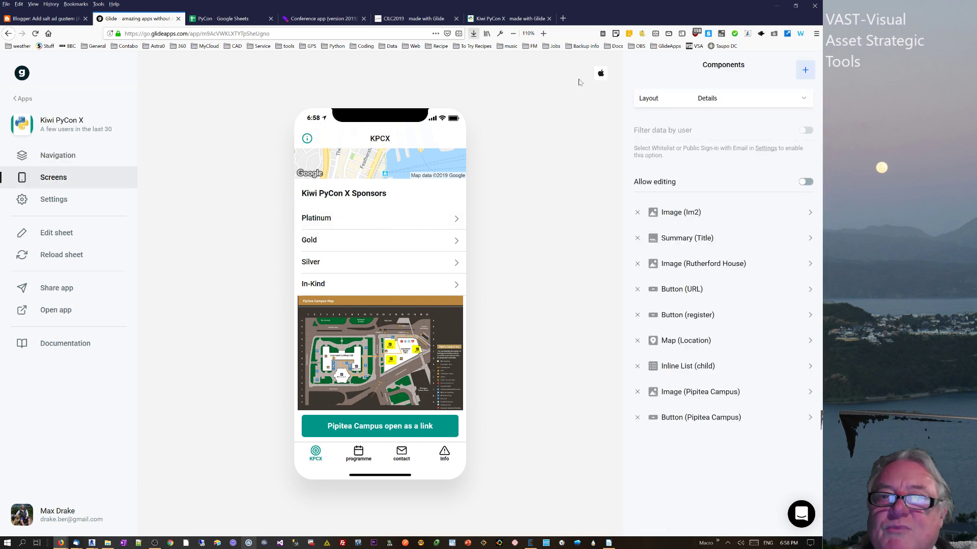
pyautogui.click(358, 450)
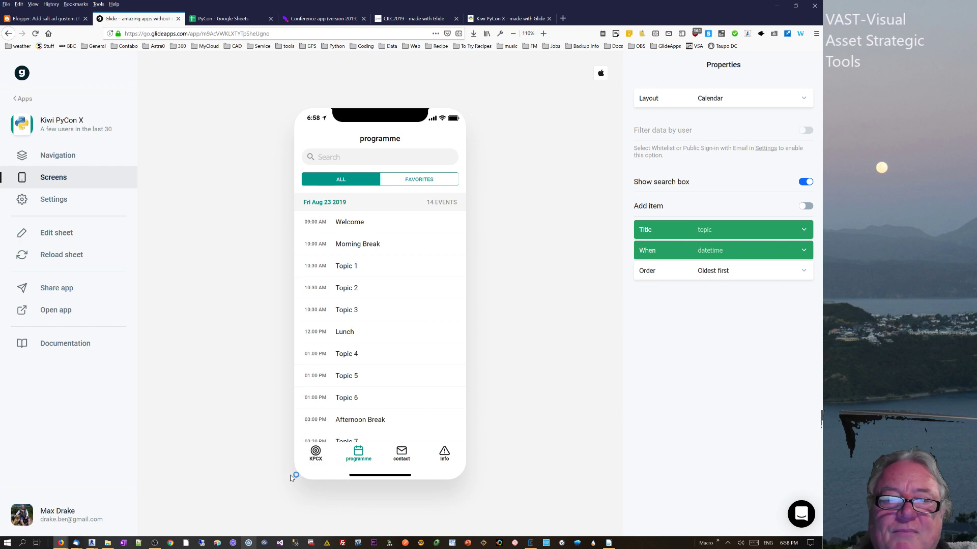
pyautogui.click(315, 451)
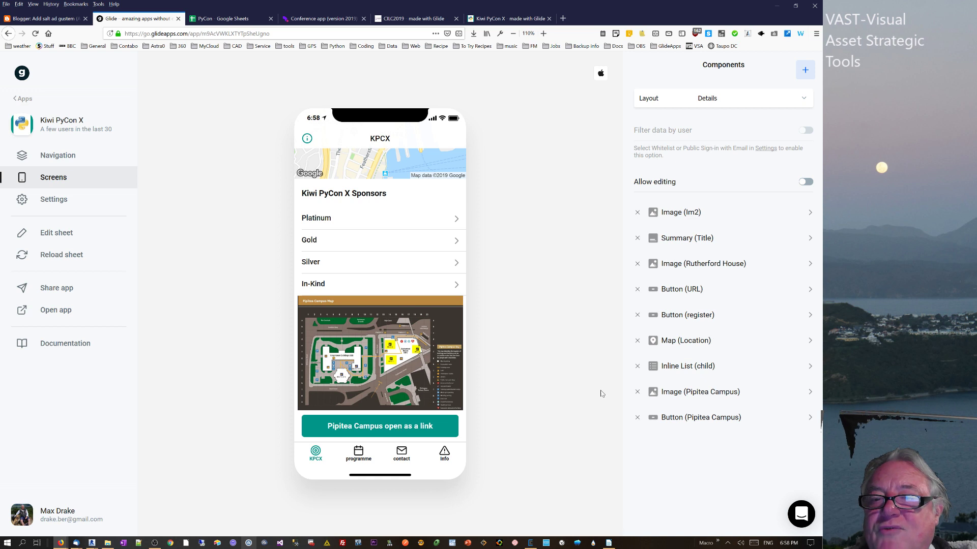
pyautogui.click(689, 395)
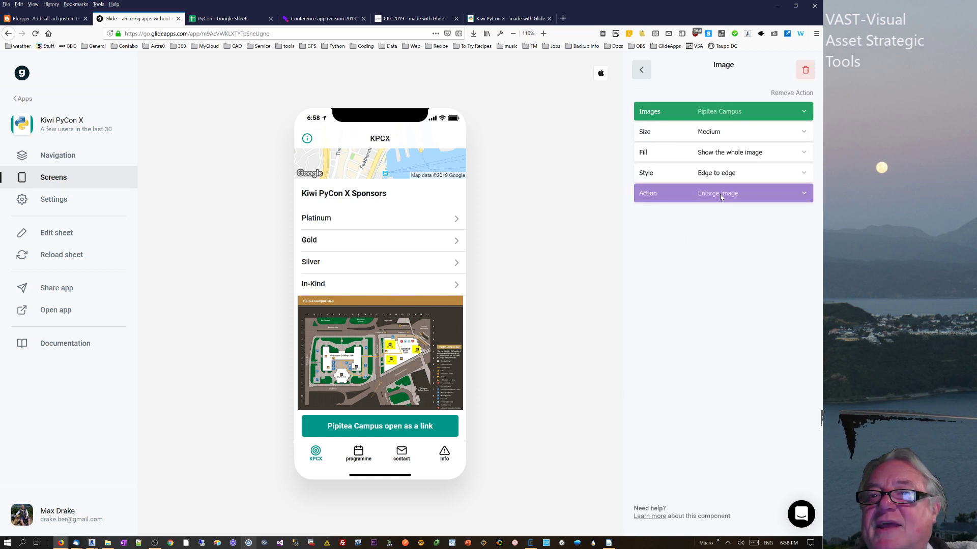
pyautogui.click(642, 66)
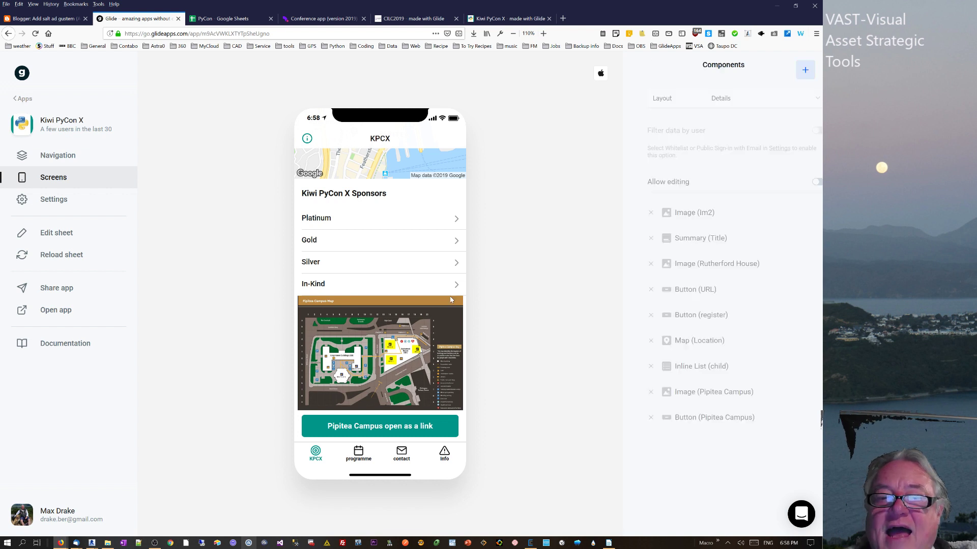
pyautogui.click(705, 415)
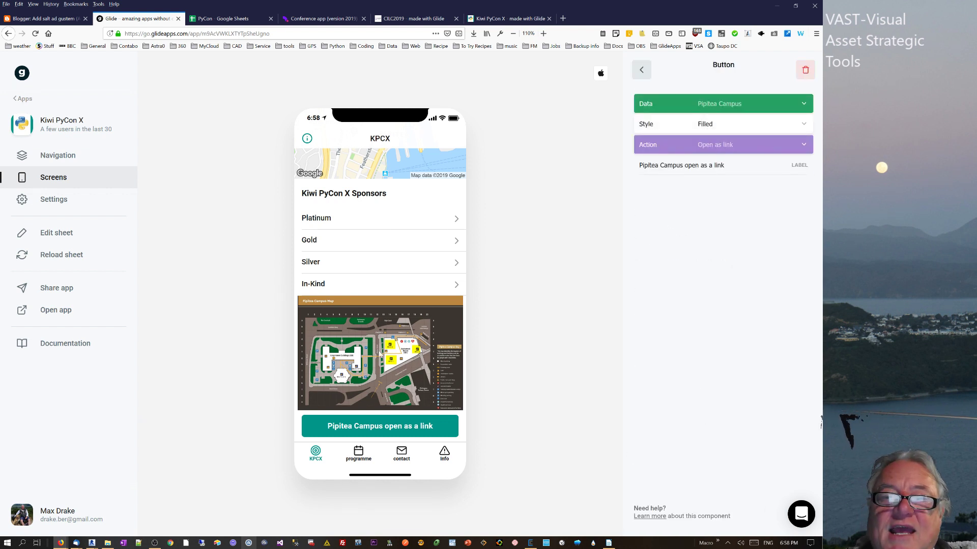
pyautogui.click(378, 430)
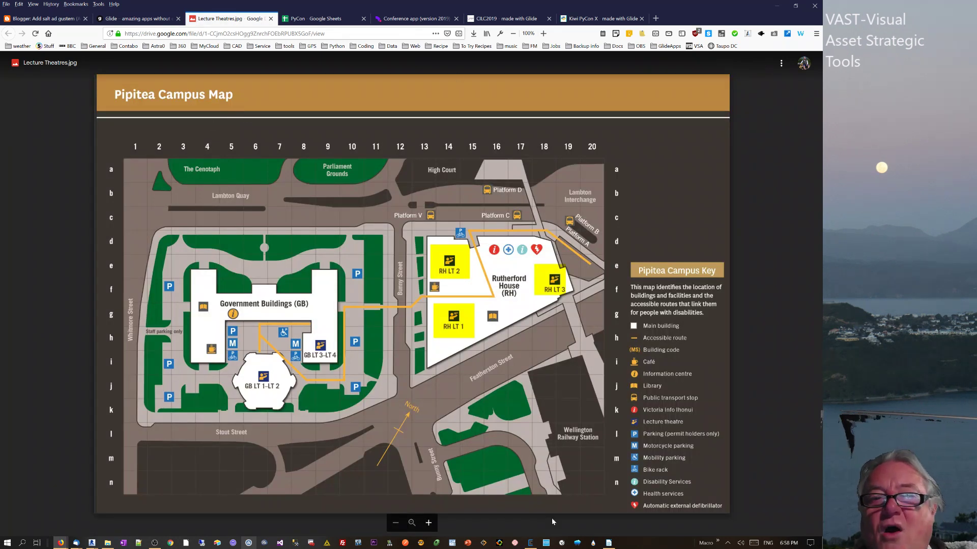
pyautogui.click(271, 19)
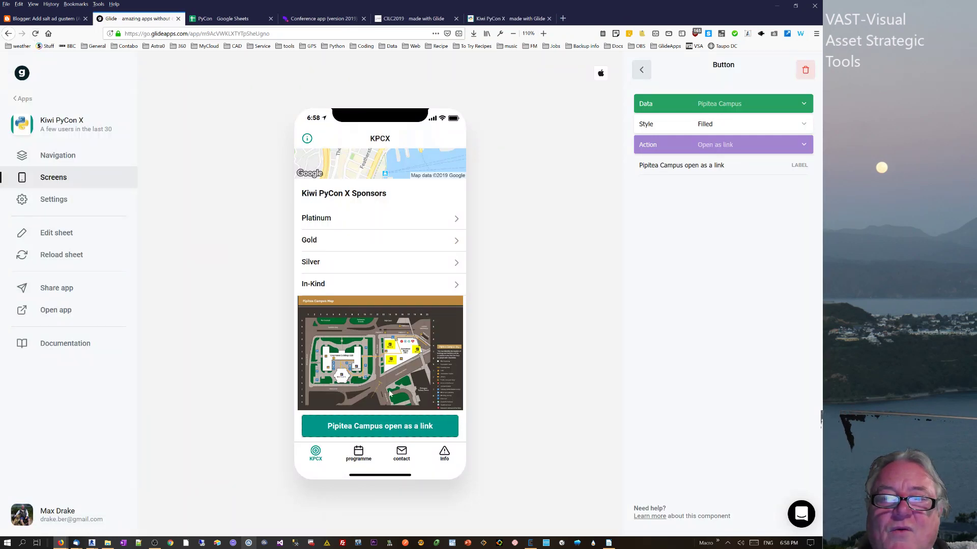
# - View the programme screen's All and Favorites lists, and open Topic 1 to examine its details and Favorite switch
pyautogui.click(359, 451)
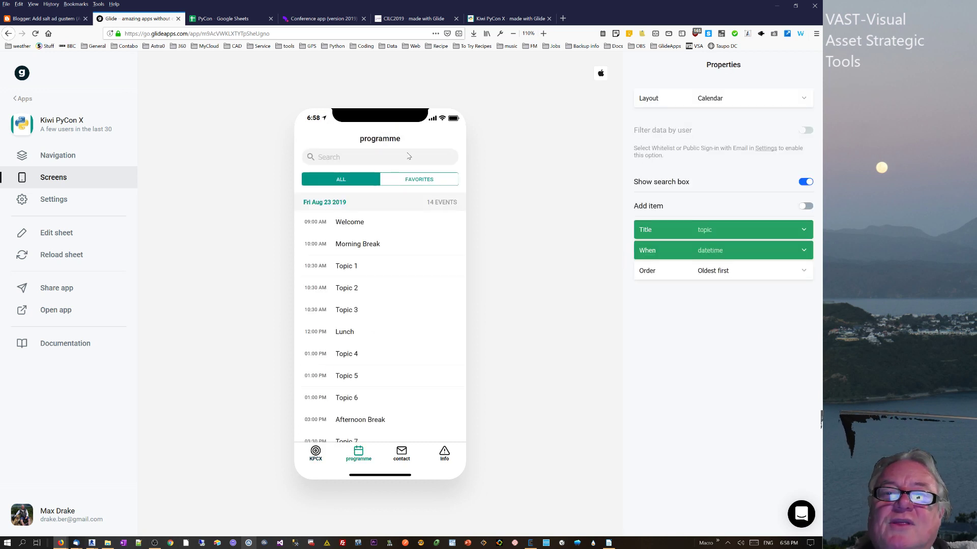
pyautogui.click(423, 180)
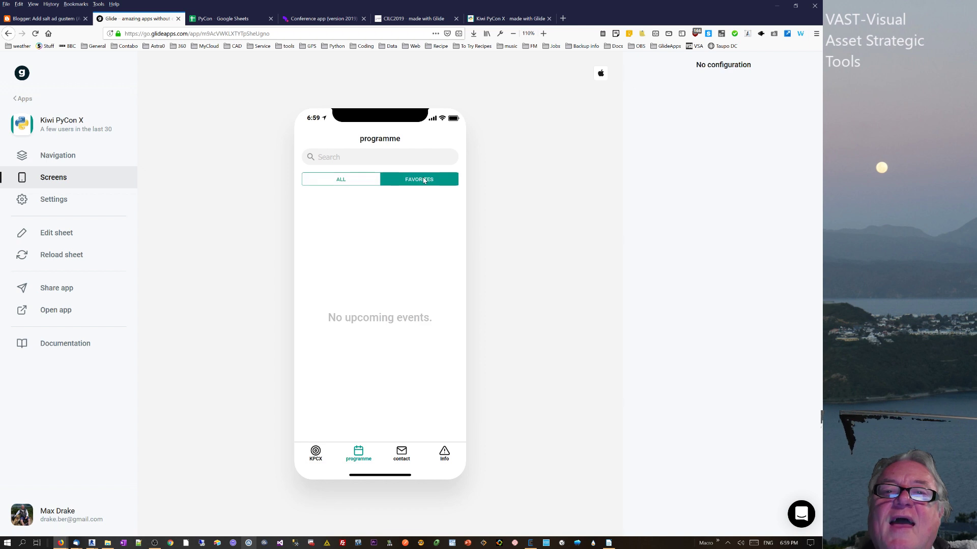
pyautogui.click(345, 181)
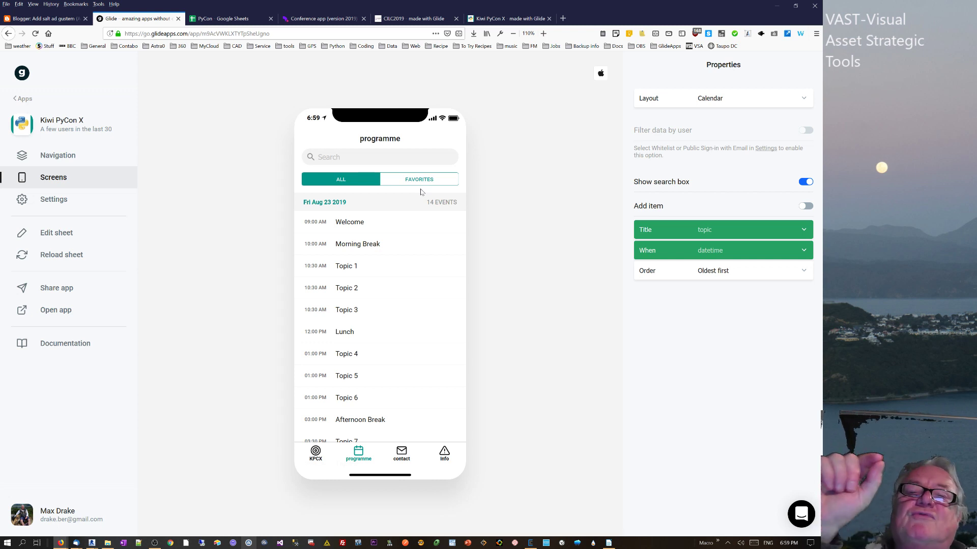
pyautogui.click(318, 267)
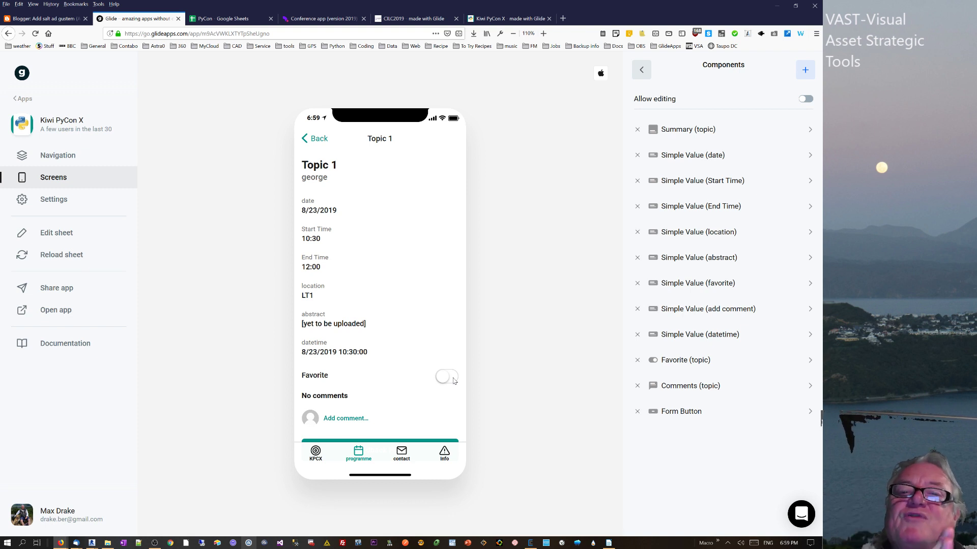
pyautogui.click(308, 140)
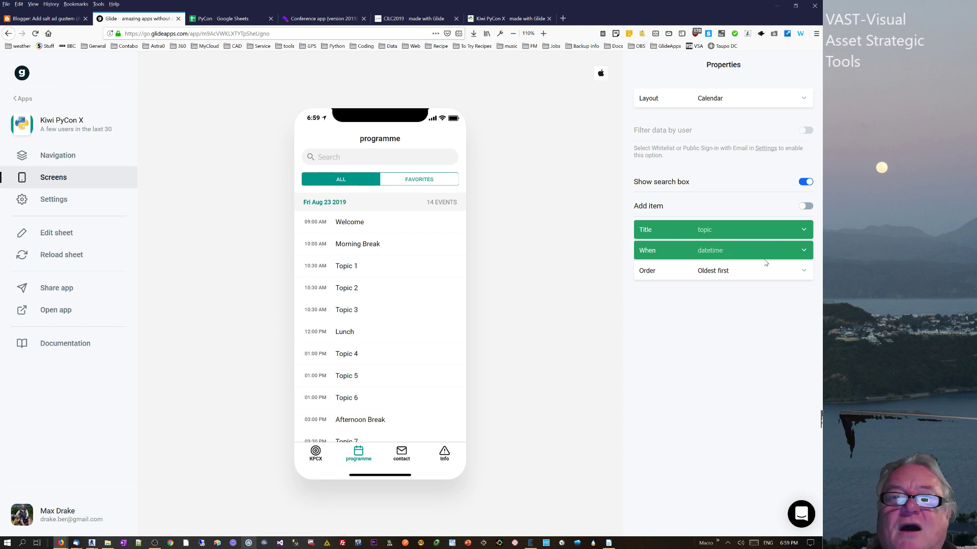
# - Switch to the PyCon Google Sheet and examine the date and datetime columns on the programme sheet
pyautogui.click(262, 15)
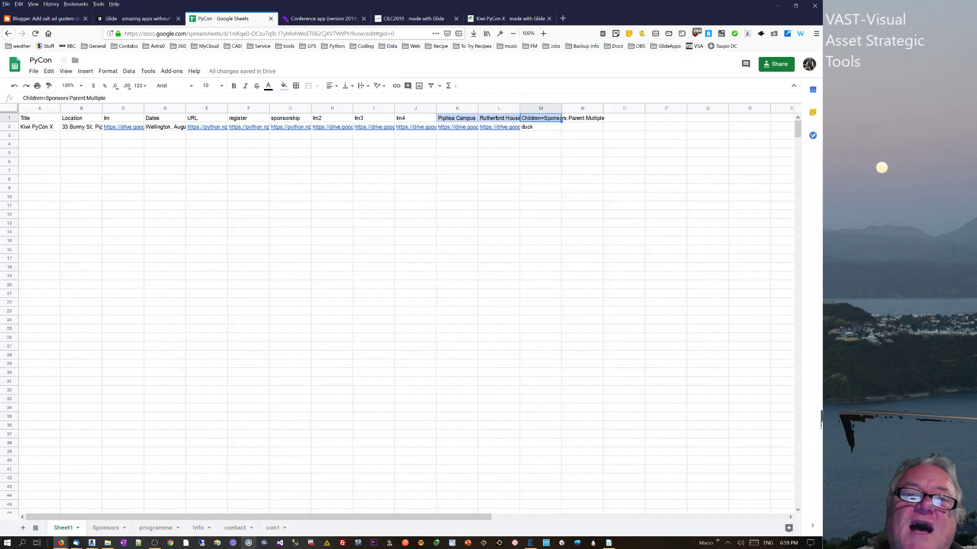
pyautogui.click(157, 529)
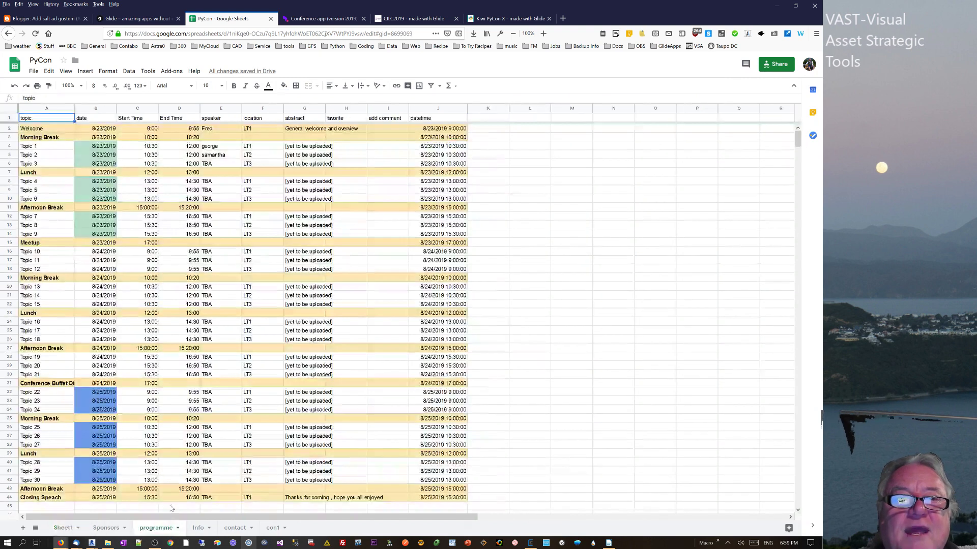
pyautogui.click(99, 132)
pyautogui.hotkey('ctrl', 'Right')
pyautogui.hotkey('ctrl', 'Right')
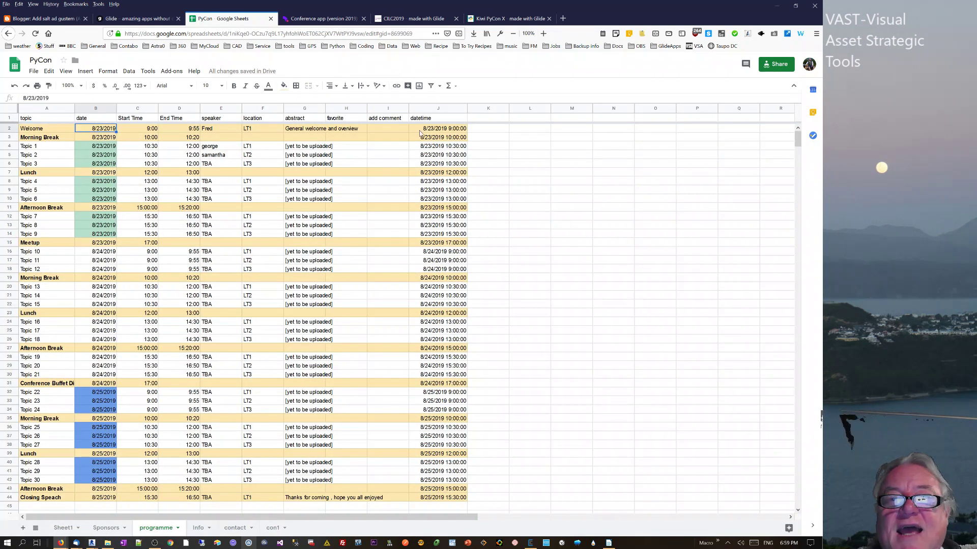
pyautogui.click(95, 130)
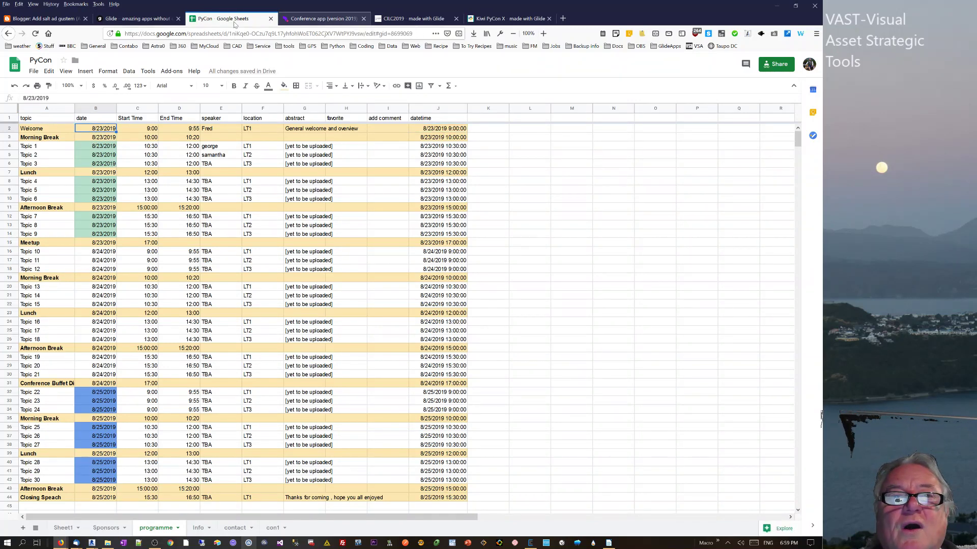
# - Return to Glide, try Start Time as the programme calendar's When column, and review the resulting event list
pyautogui.click(135, 19)
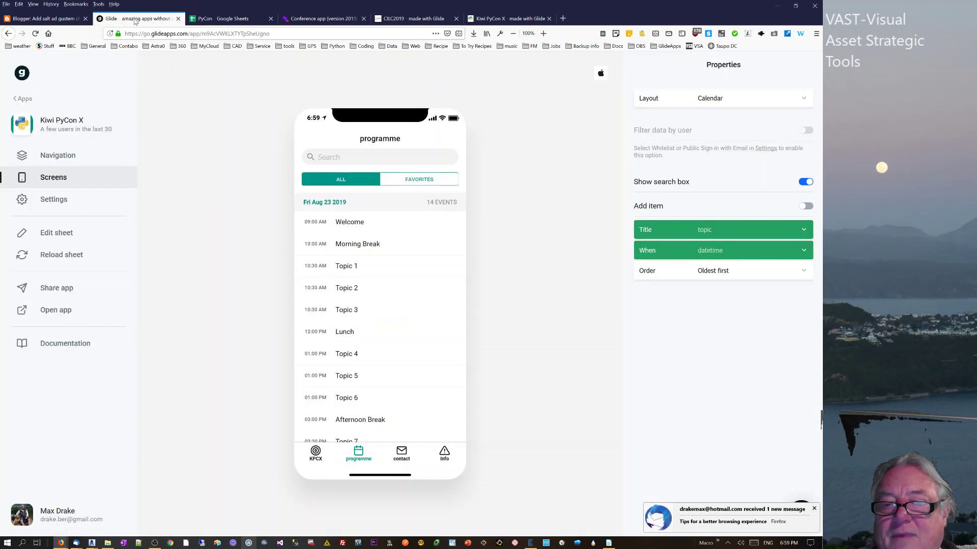
pyautogui.click(731, 254)
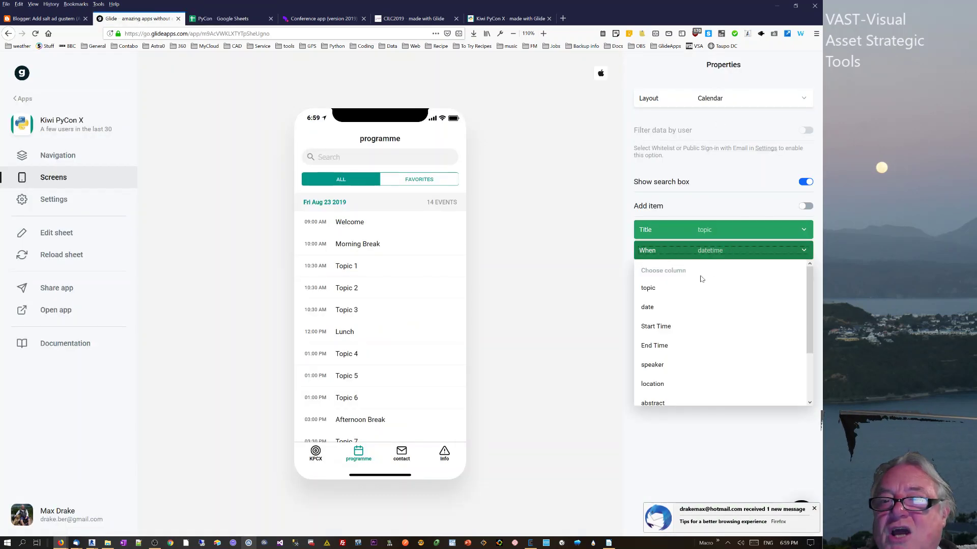
pyautogui.click(655, 327)
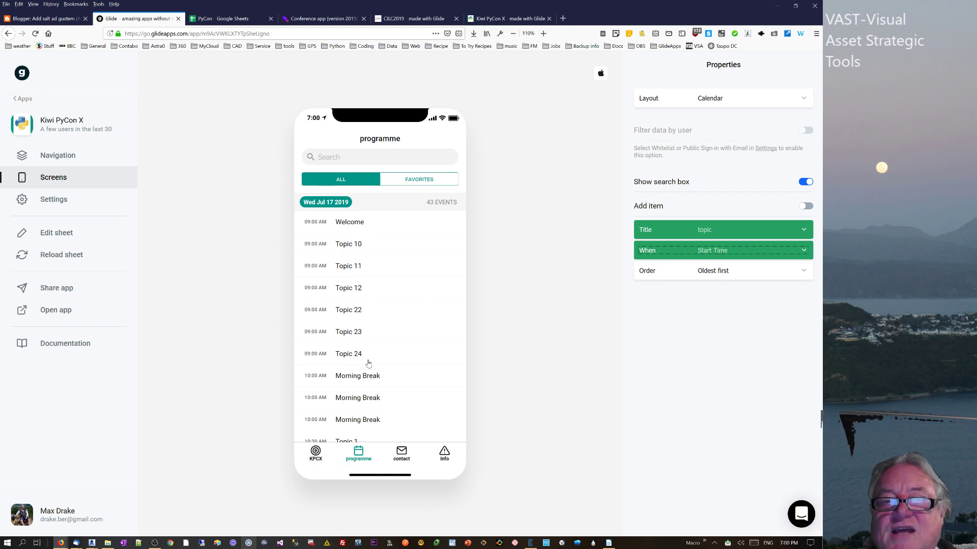
pyautogui.scroll(-5, 379, 358)
pyautogui.scroll(-5, 380, 358)
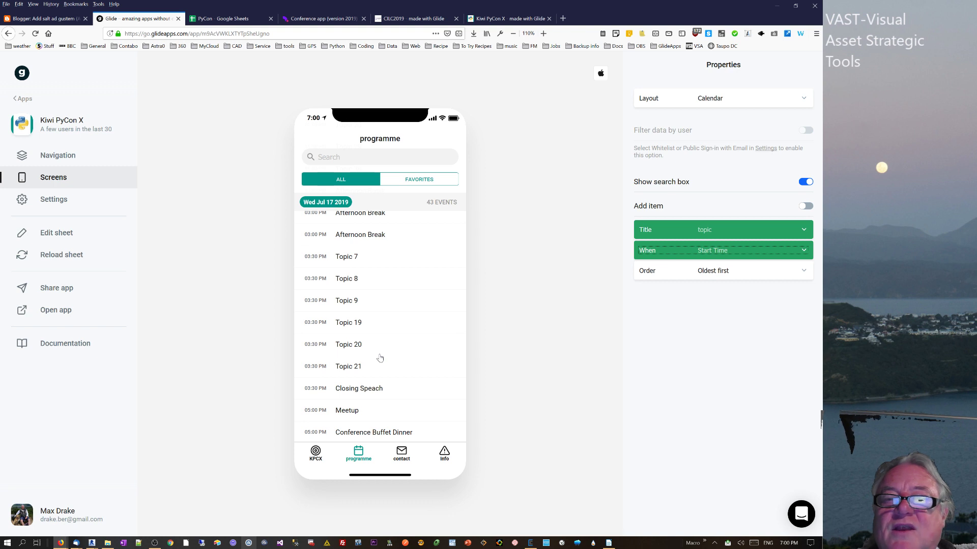
# - Set the programme calendar's When column to datetime, and check the first datetime cell's formula in the PyCon sheet
pyautogui.click(729, 254)
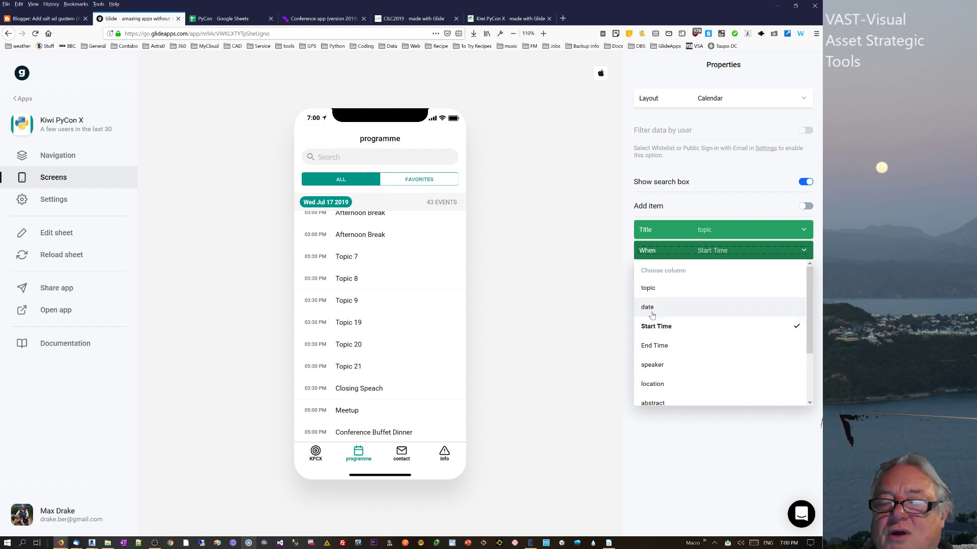
pyautogui.moveTo(811, 315); pyautogui.dragTo(802, 380)
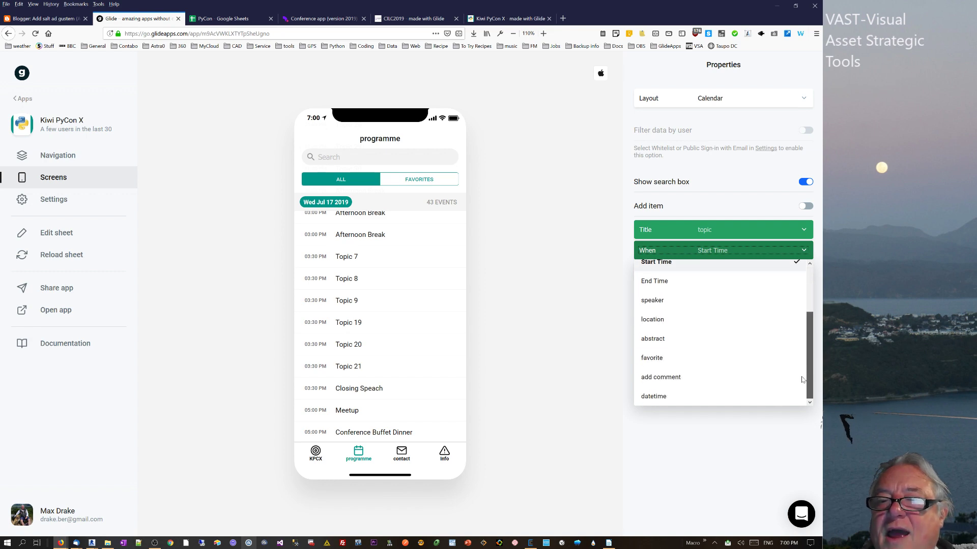
pyautogui.click(218, 19)
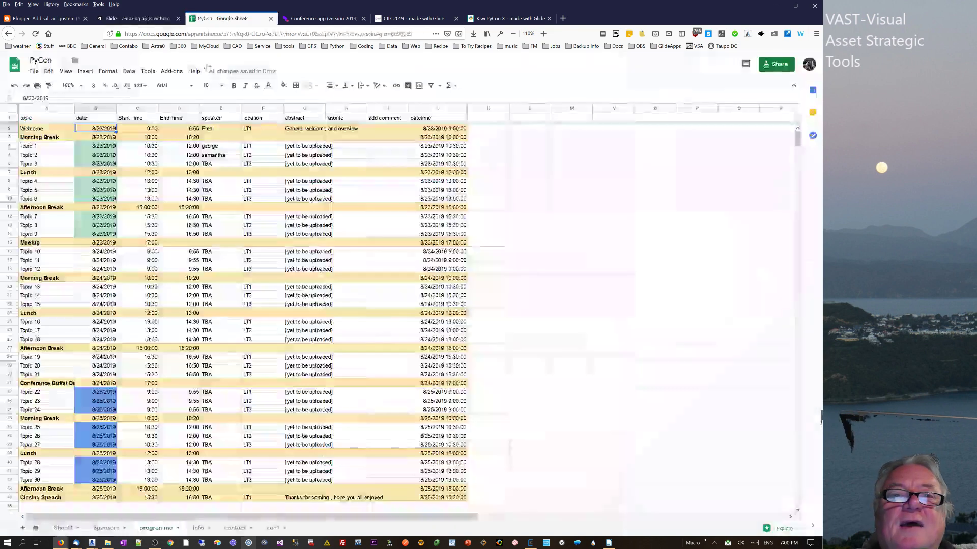
pyautogui.click(444, 130)
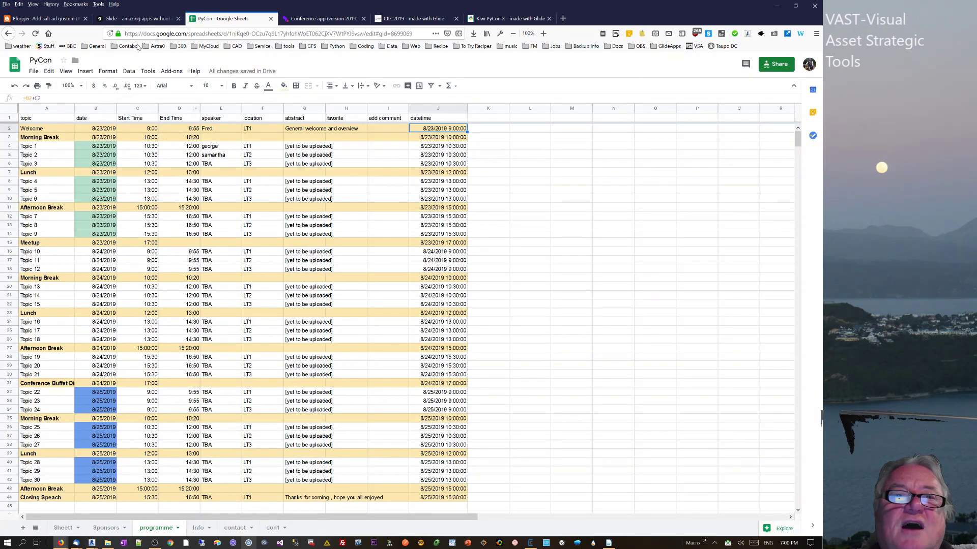
pyautogui.click(140, 19)
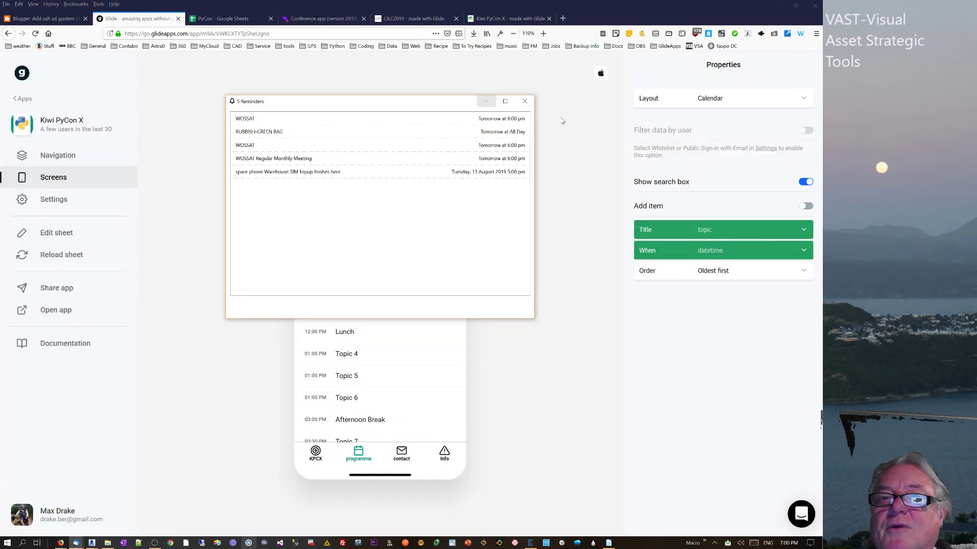
pyautogui.click(483, 101)
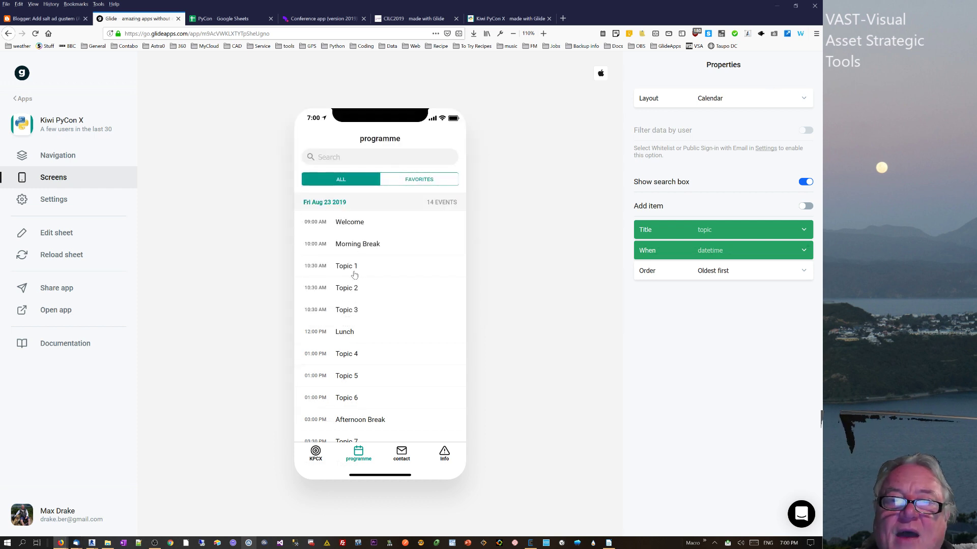
# - Review the programme calendar's events across all three conference days in the preview
pyautogui.scroll(-15, 346, 223)
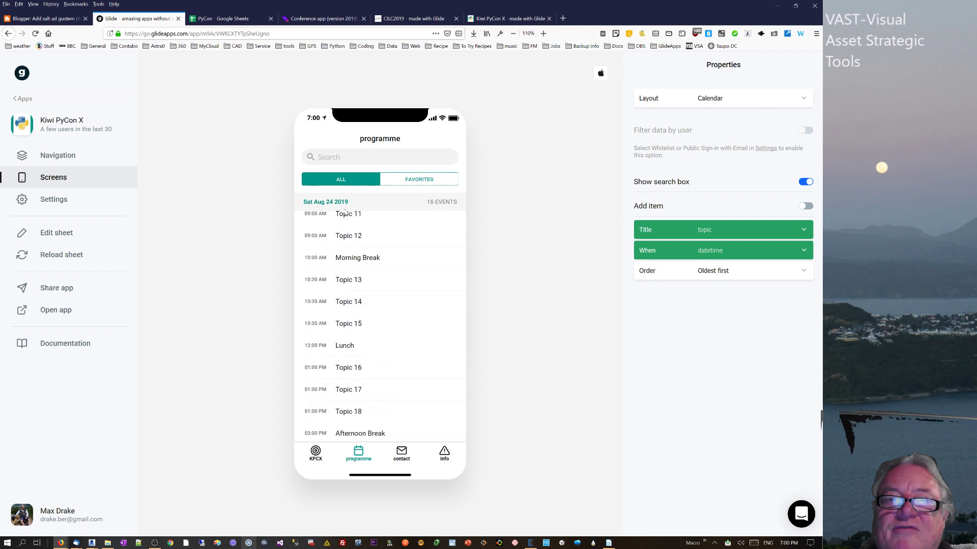
pyautogui.scroll(3, 354, 239)
pyautogui.scroll(-3, 351, 234)
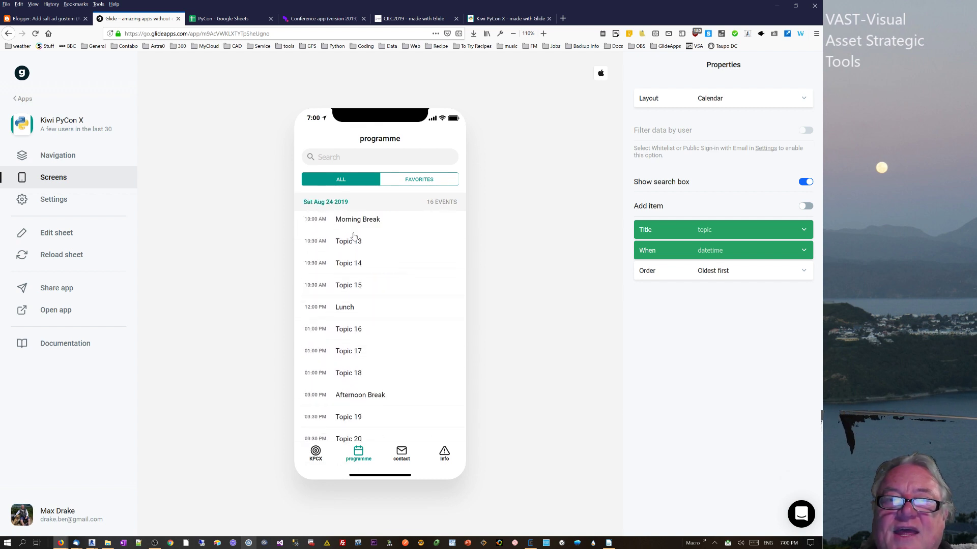
pyautogui.scroll(1, 341, 225)
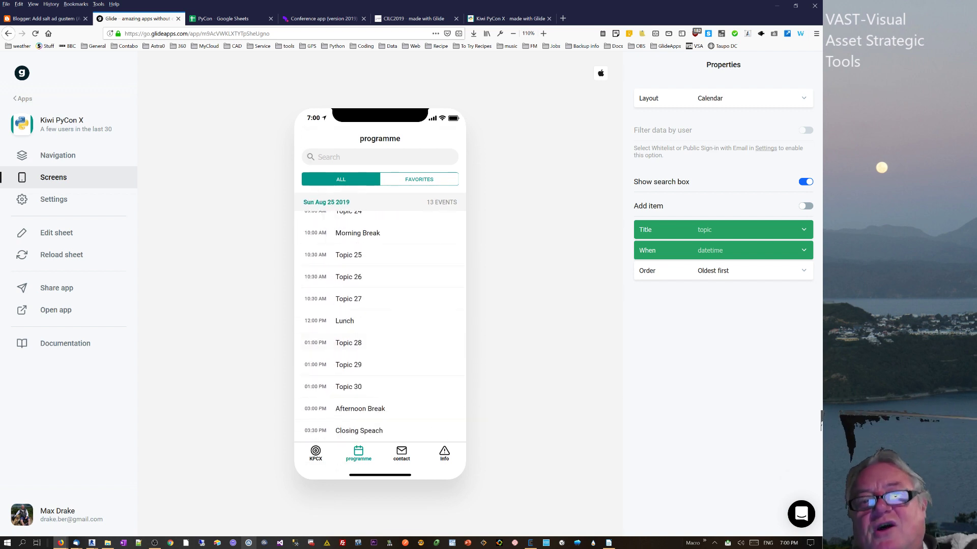
pyautogui.scroll(15, 379, 203)
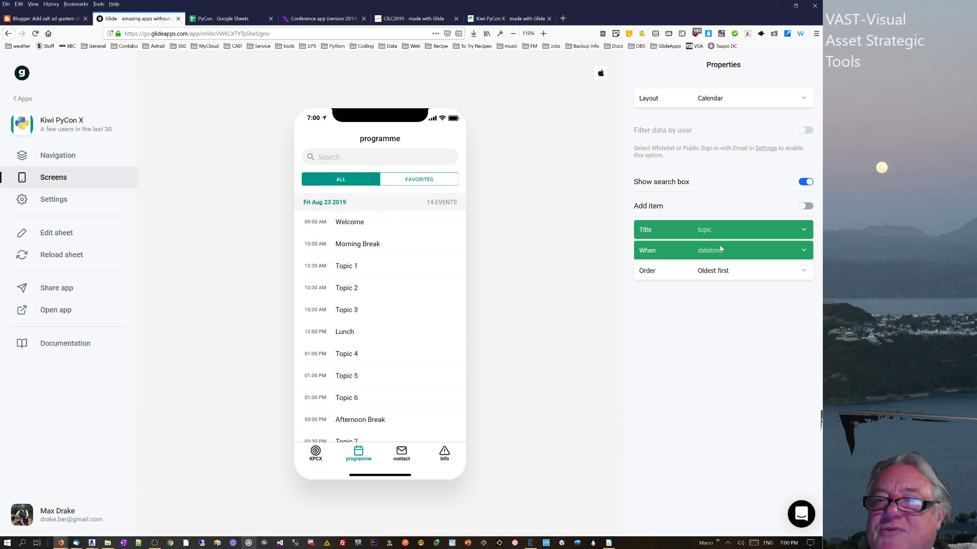
# - Try the Newest first event order on the programme calendar and restore Oldest first
pyautogui.click(740, 274)
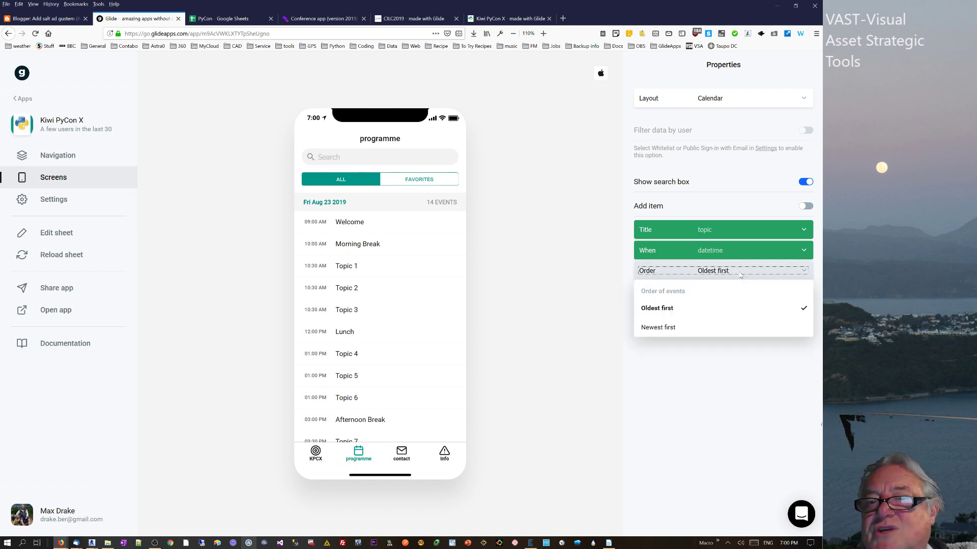
pyautogui.click(682, 328)
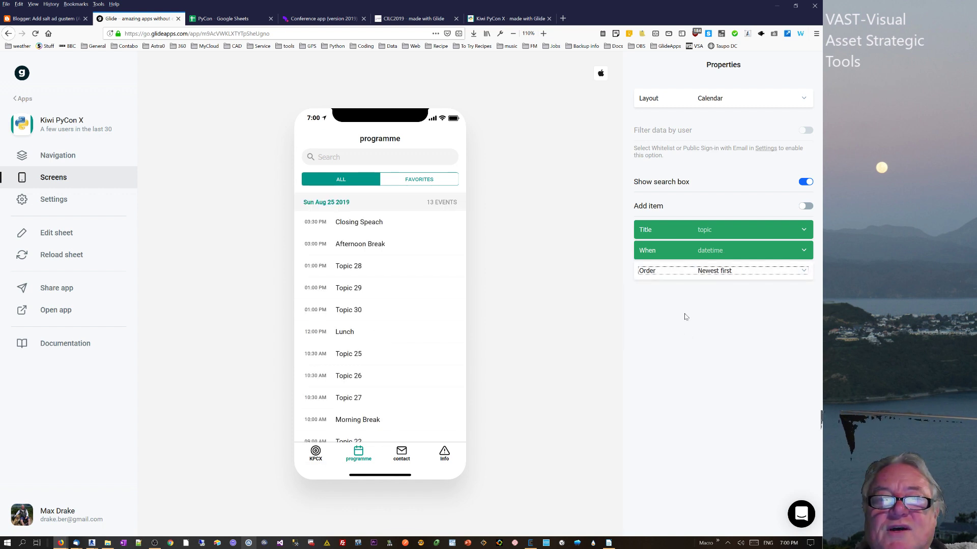
pyautogui.click(718, 273)
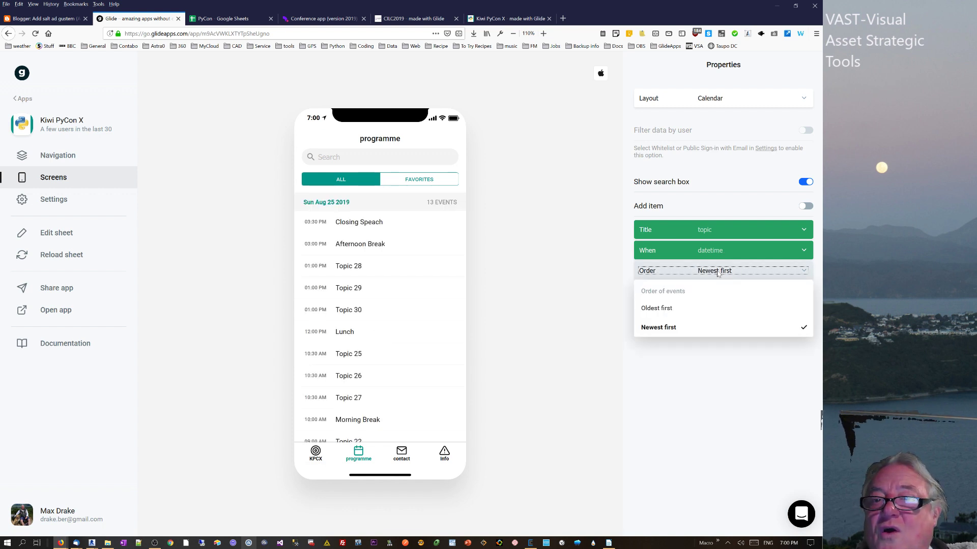
pyautogui.click(681, 308)
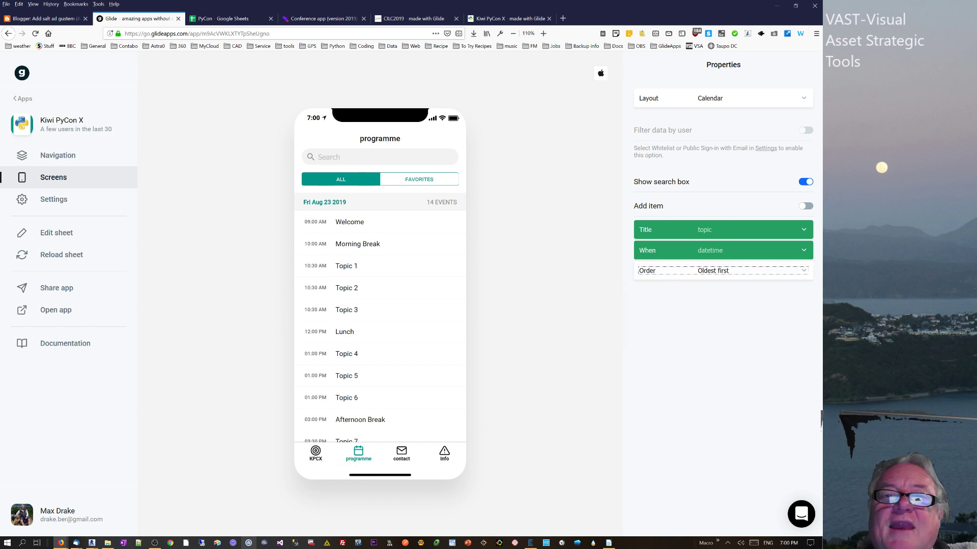
# - Try hiding the programme screen's search box and switch it back on
pyautogui.click(320, 157)
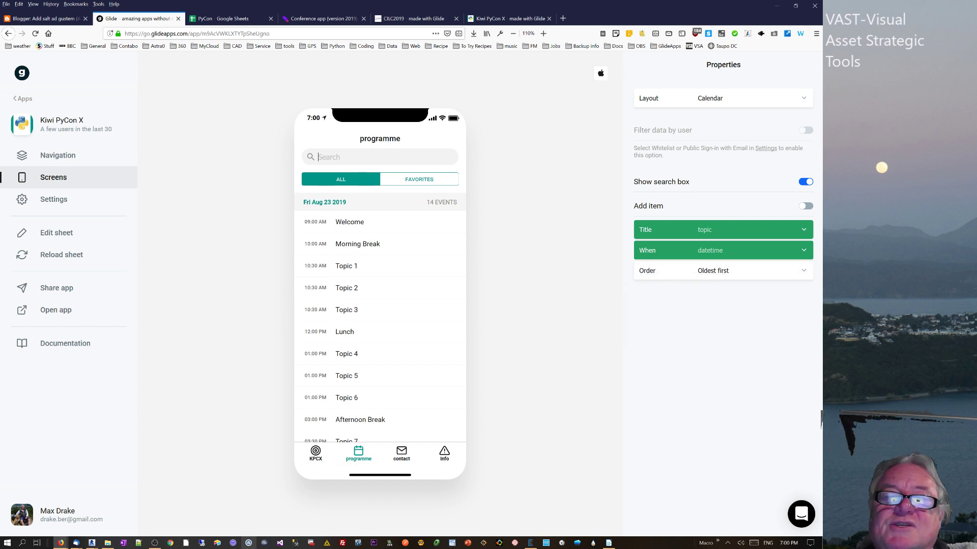
pyautogui.click(806, 183)
pyautogui.click(812, 183)
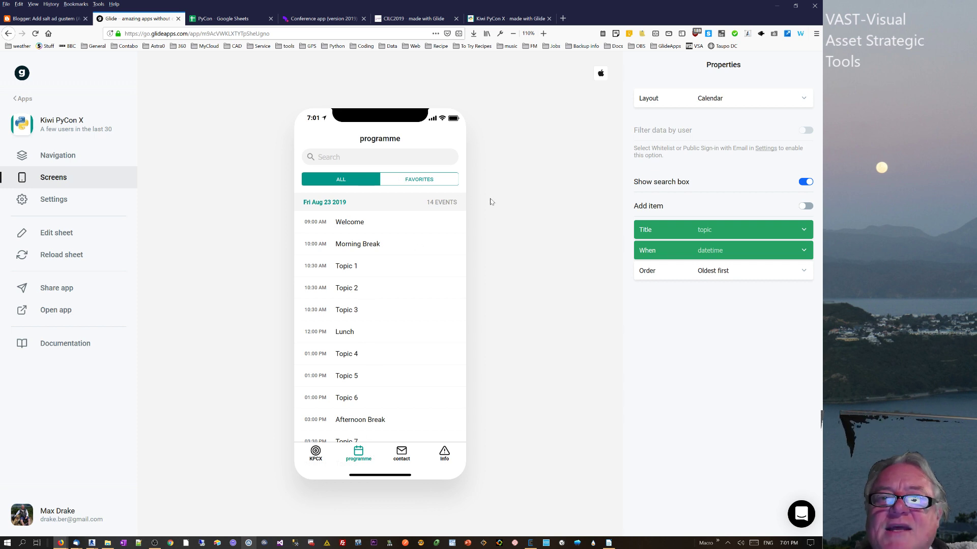
# - Open Topic 2 from the programme and examine its Favorite switch, comments area and Feedback Form
pyautogui.click(339, 291)
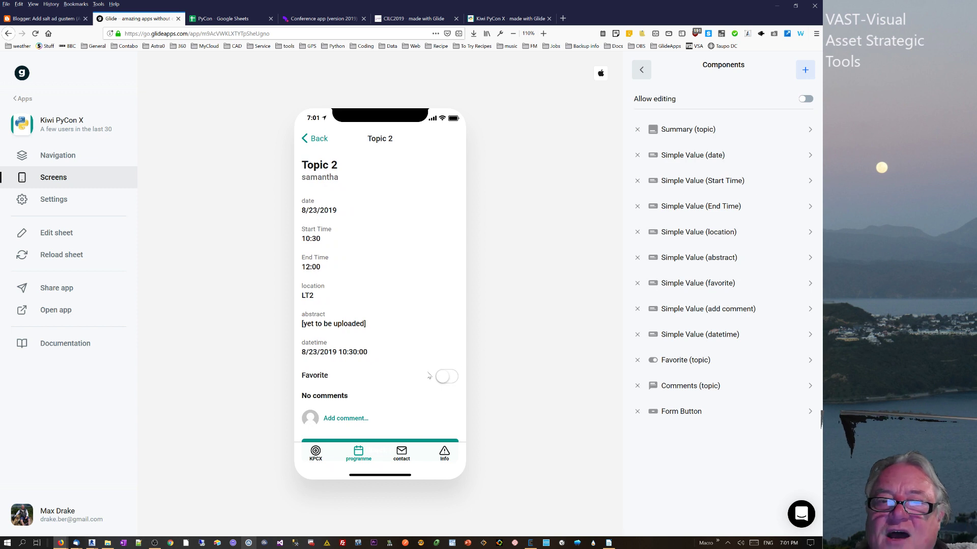
pyautogui.click(454, 381)
pyautogui.click(446, 378)
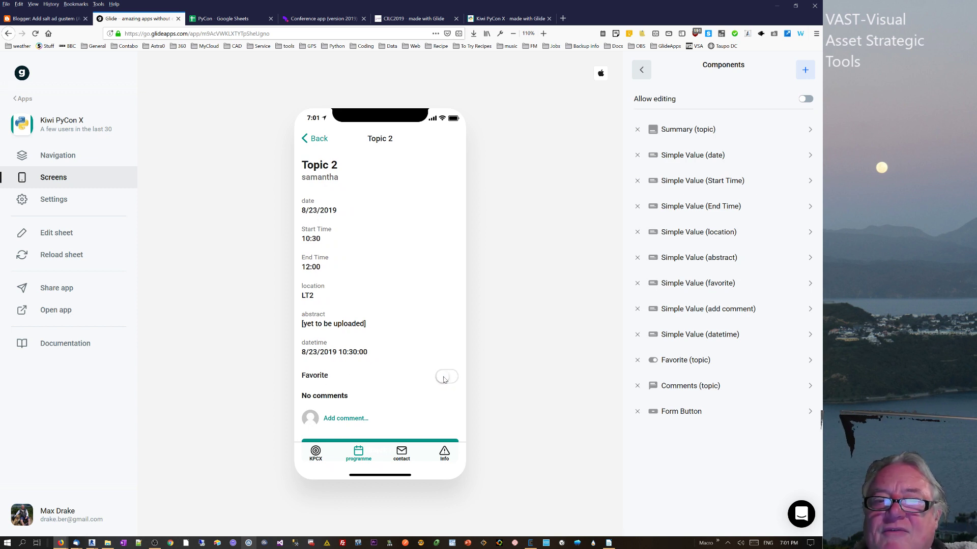
pyautogui.click(446, 379)
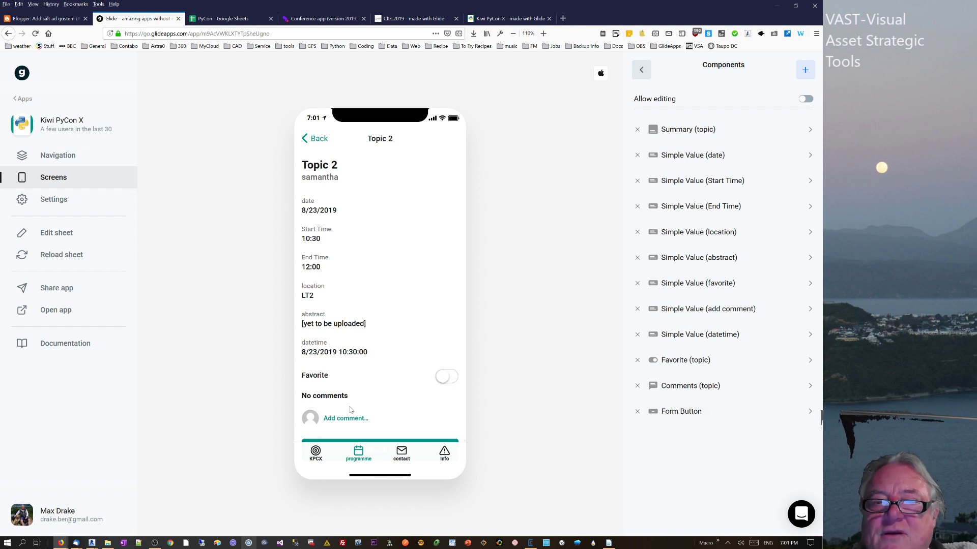
pyautogui.scroll(-1, 350, 410)
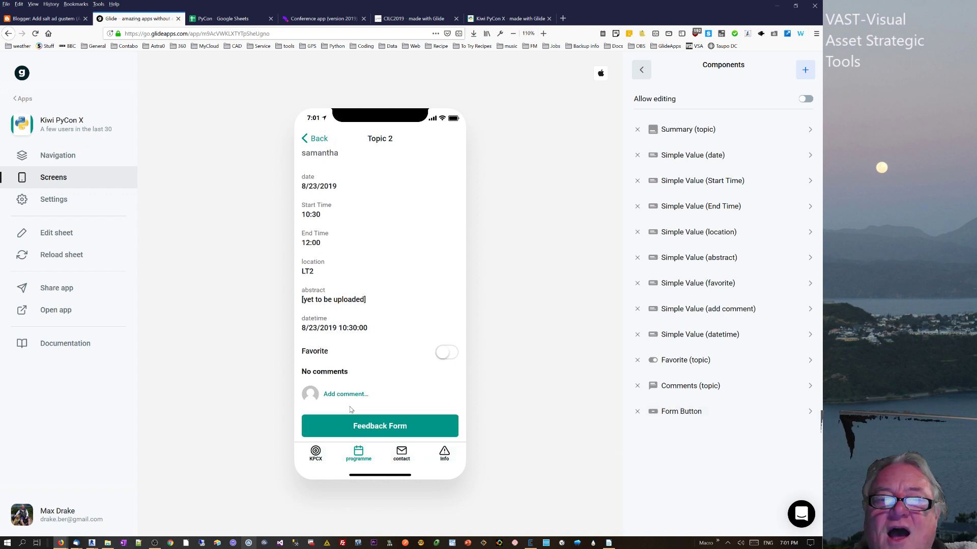
pyautogui.click(368, 425)
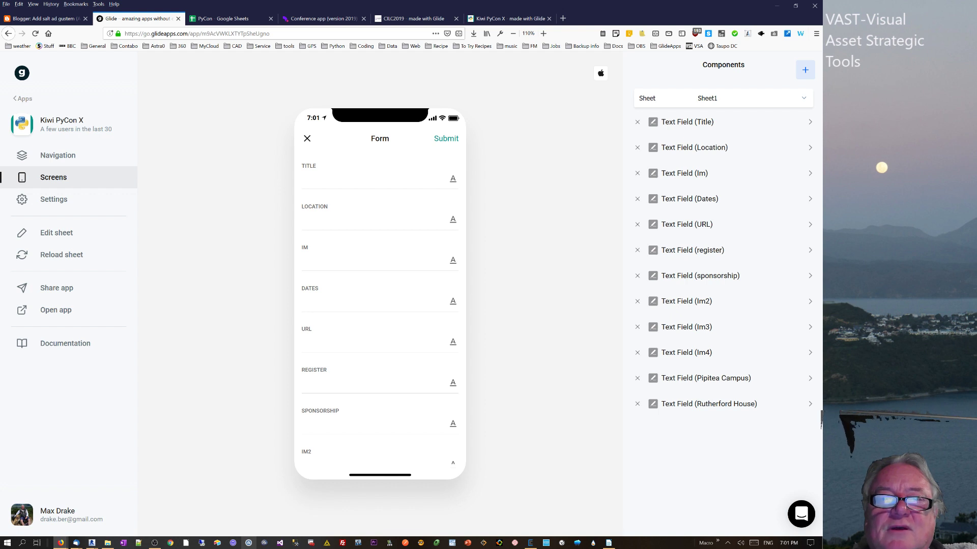
pyautogui.click(308, 140)
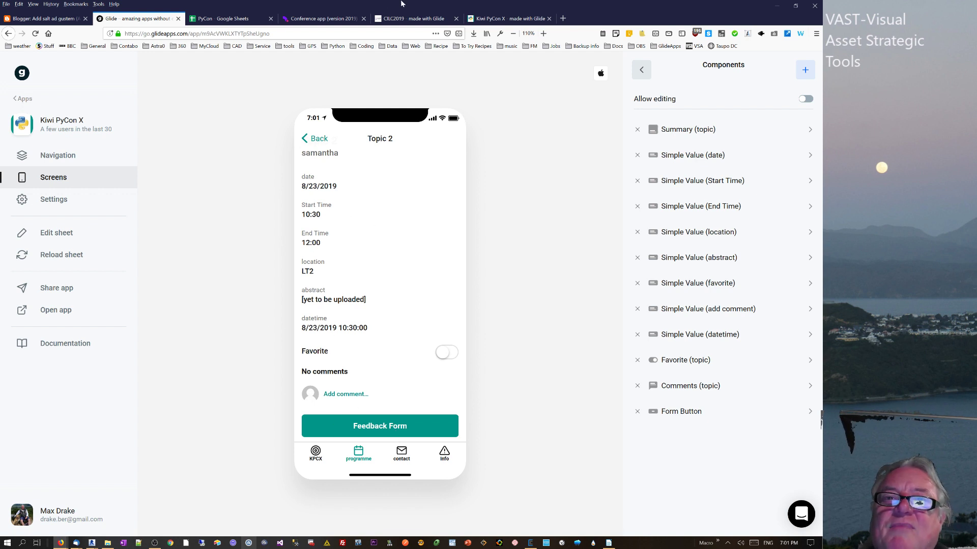
# - Switch to the CILC2019 app, examine its programme and one session's details, and close that app
pyautogui.click(413, 19)
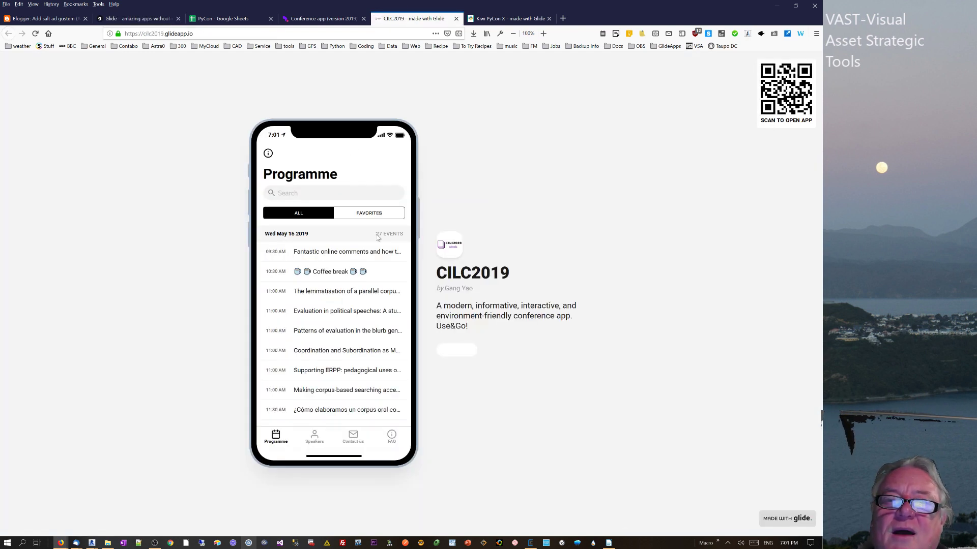
pyautogui.scroll(-10, 359, 356)
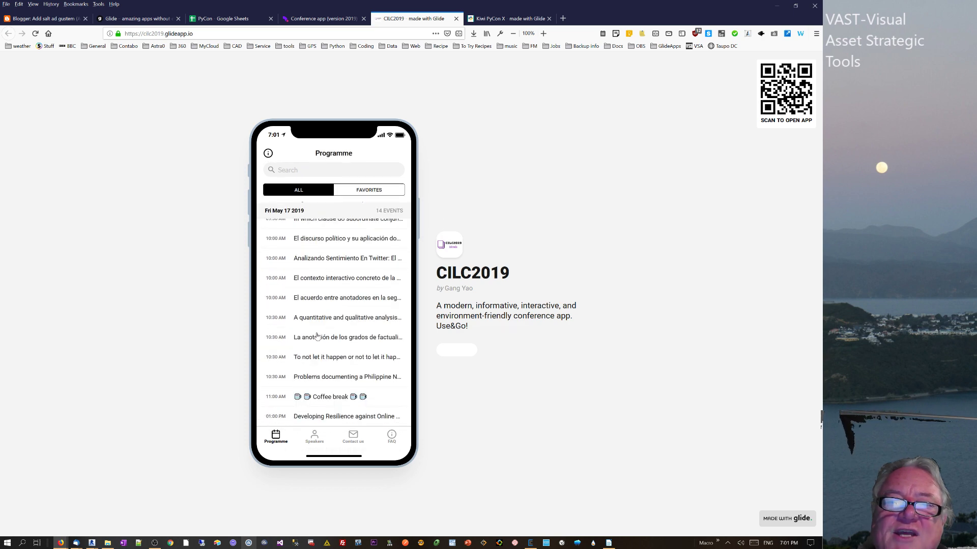
pyautogui.click(317, 337)
pyautogui.scroll(-3, 321, 361)
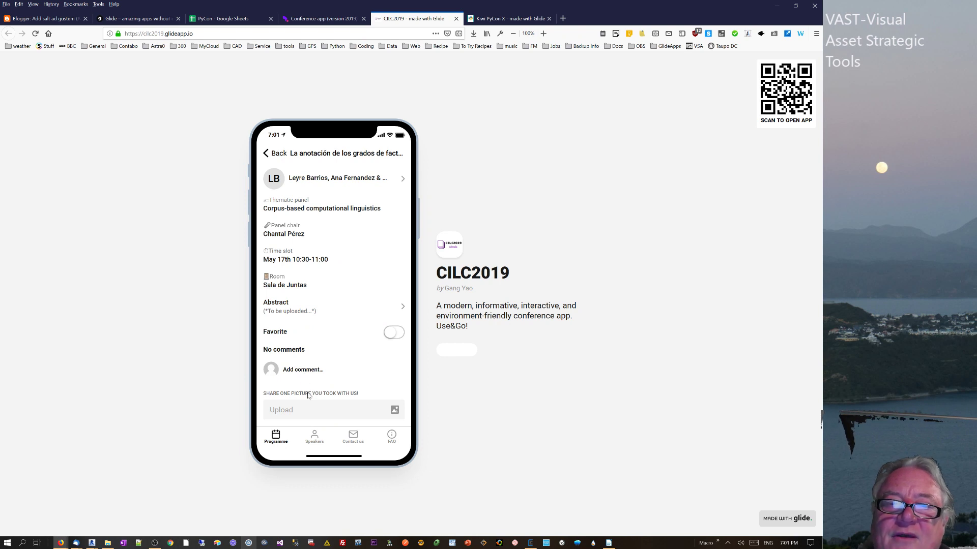
pyautogui.click(266, 153)
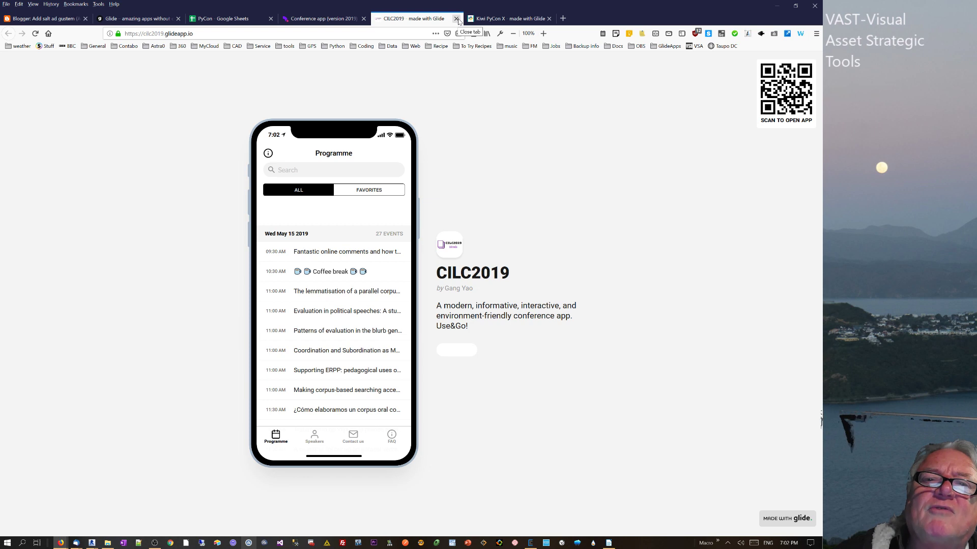
pyautogui.click(456, 19)
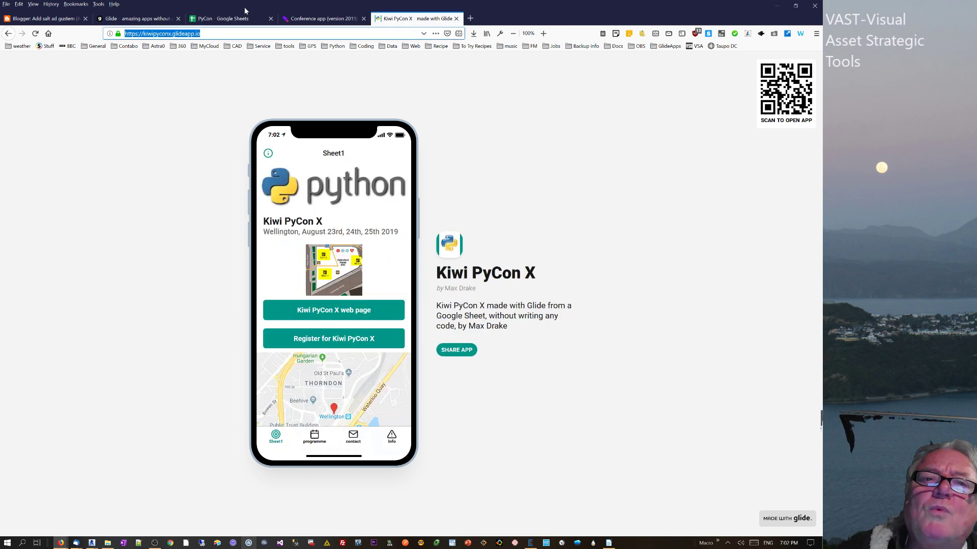
# - Glance at the PyCon programme sheet, and return to Glide to remove the datetime Simple Value component from the topic details
pyautogui.click(224, 19)
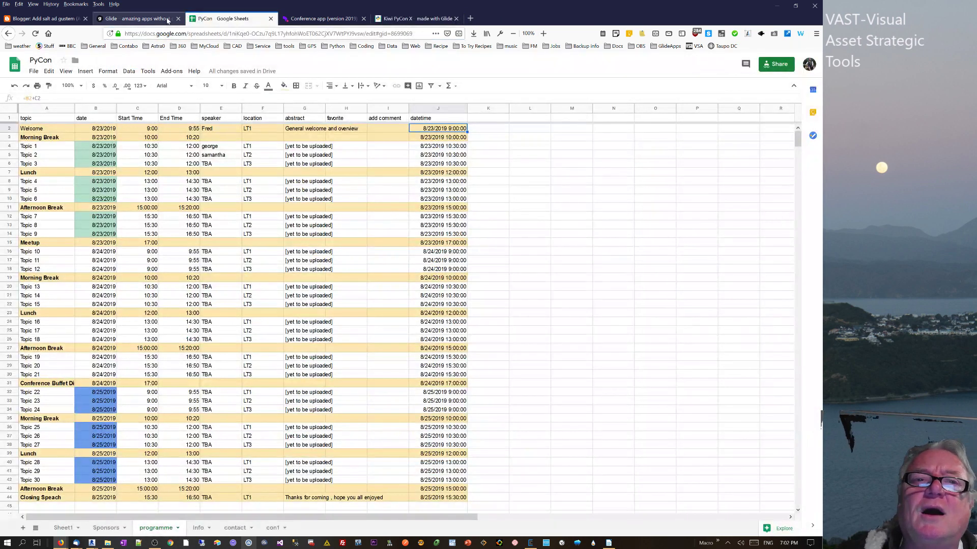
pyautogui.click(133, 19)
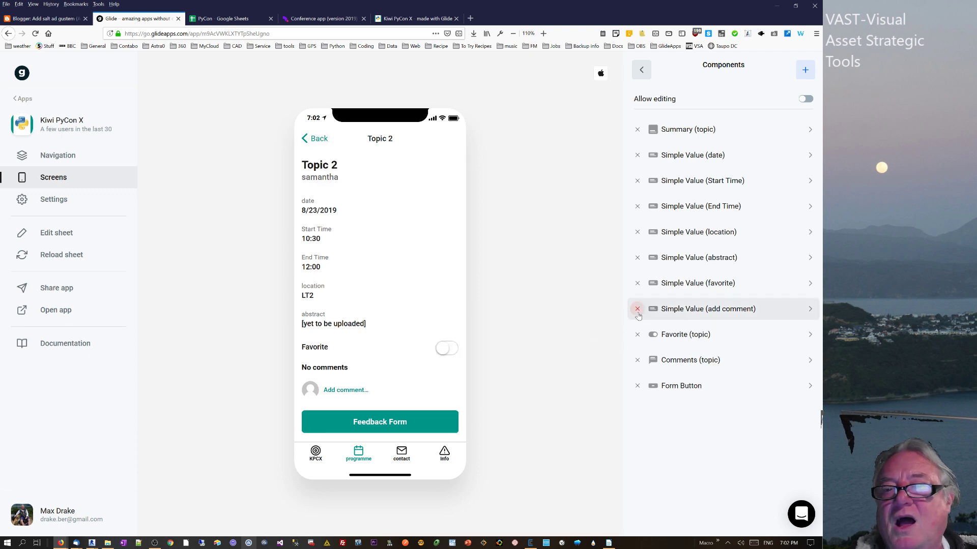
# - Switch to the PyCon Google Sheet and examine the add comment column on the programme sheet
pyautogui.click(229, 18)
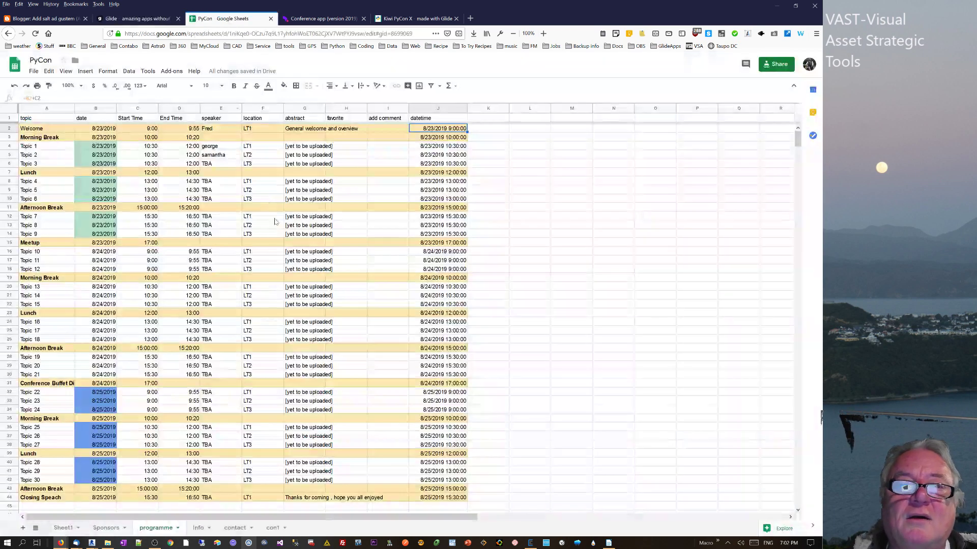
pyautogui.click(386, 136)
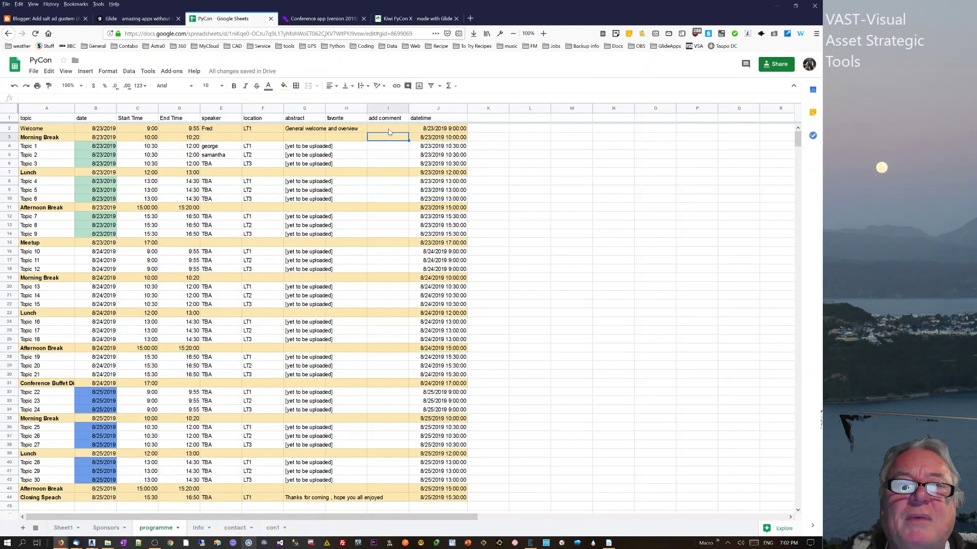
pyautogui.moveTo(387, 128); pyautogui.dragTo(388, 383)
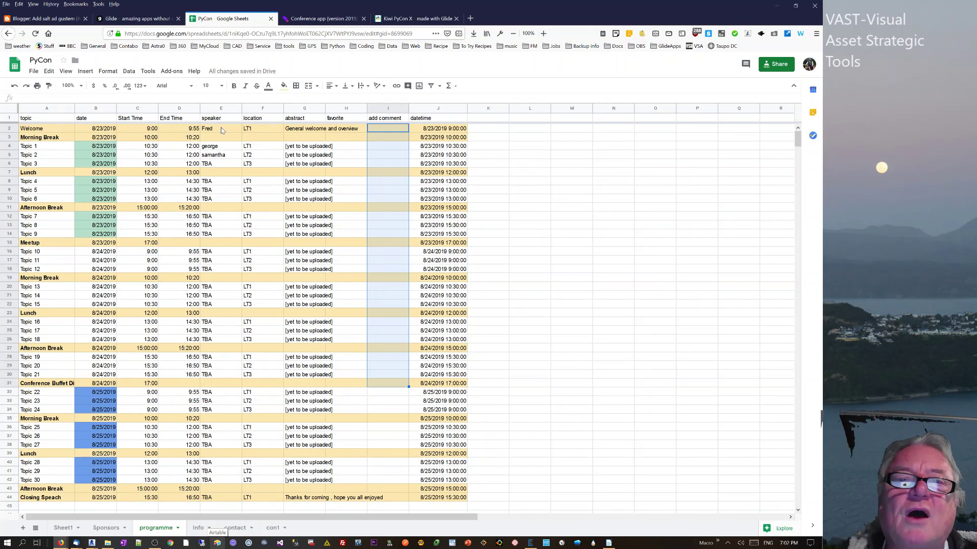
pyautogui.click(396, 132)
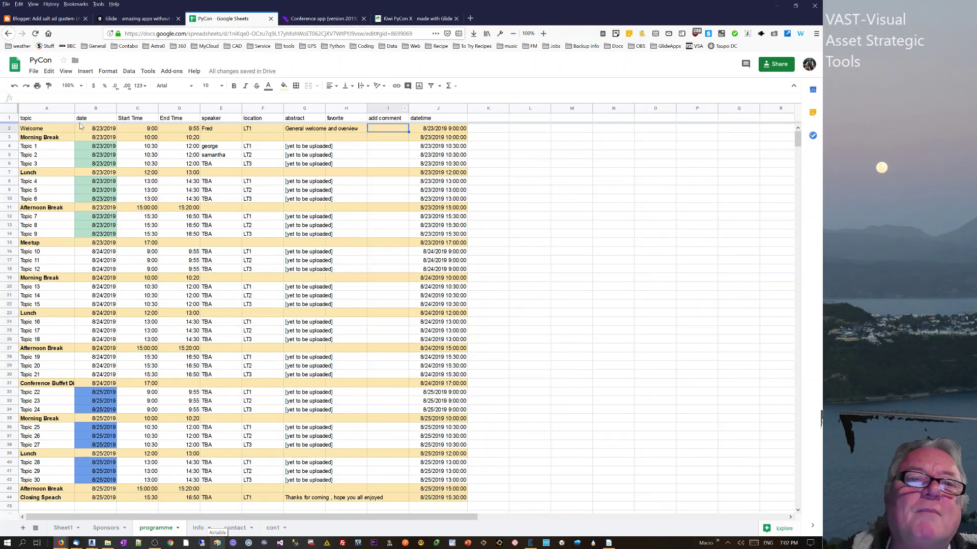
# - Widen the abstract column on the programme sheet to separate its text from the favorite column
pyautogui.click(46, 137)
pyautogui.click(41, 147)
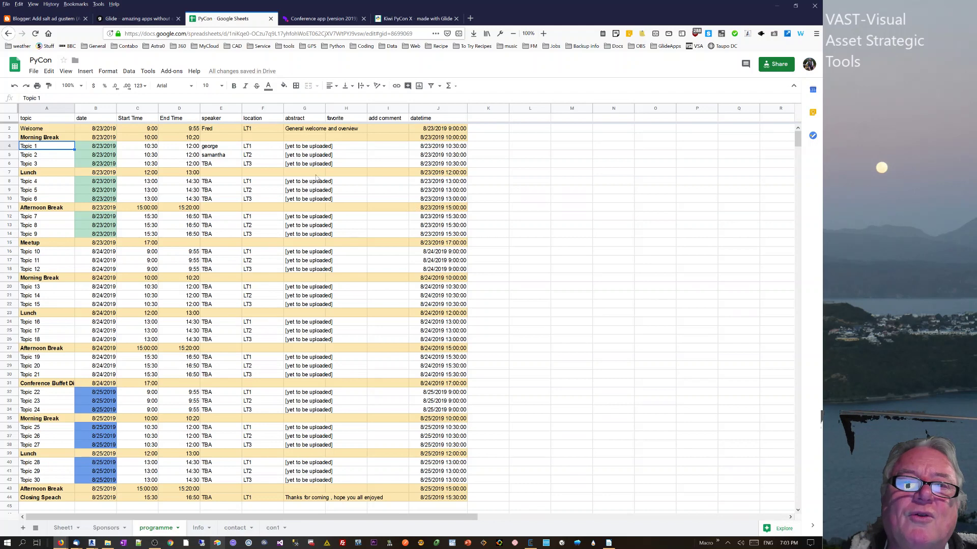
pyautogui.moveTo(325, 109); pyautogui.dragTo(367, 108)
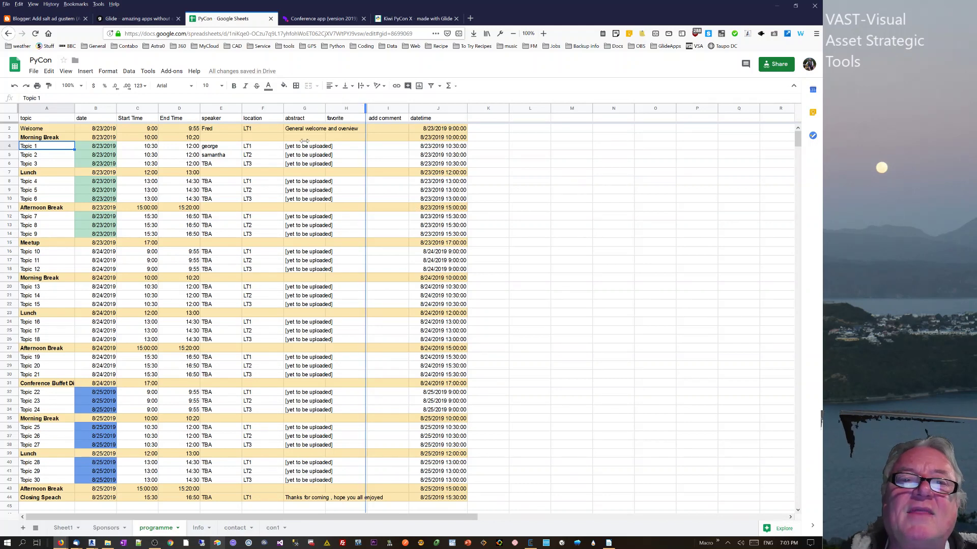
pyautogui.click(312, 148)
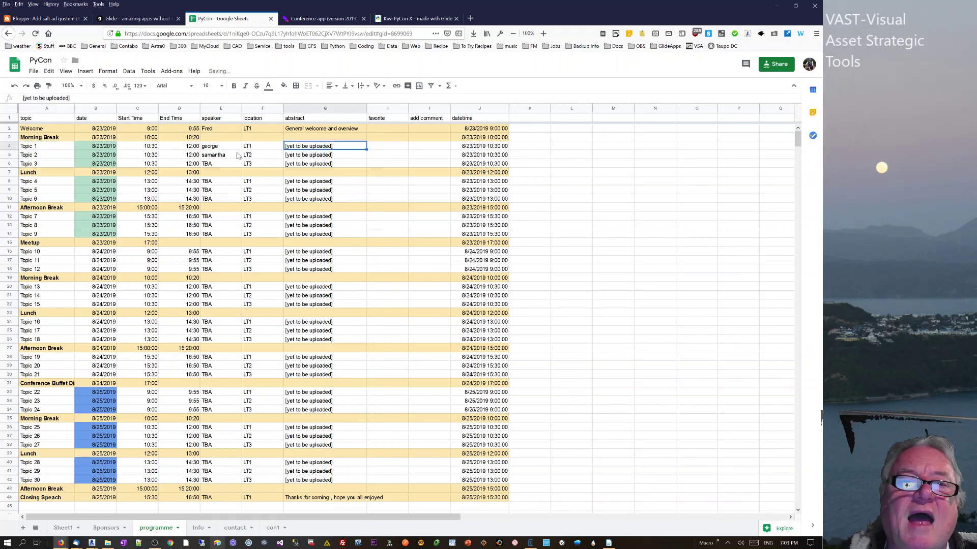
# - Examine the speaker, location and topic columns on the programme sheet, and return to Topic 2 in Glide
pyautogui.press('Left')
pyautogui.press('Left')
pyautogui.press('Down')
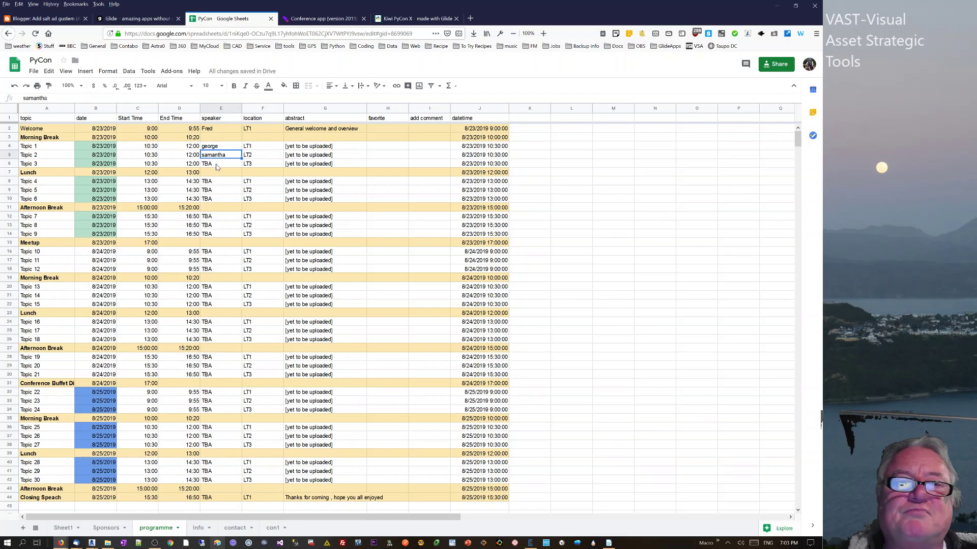
pyautogui.press('Down')
pyautogui.moveTo(253, 149); pyautogui.dragTo(252, 174)
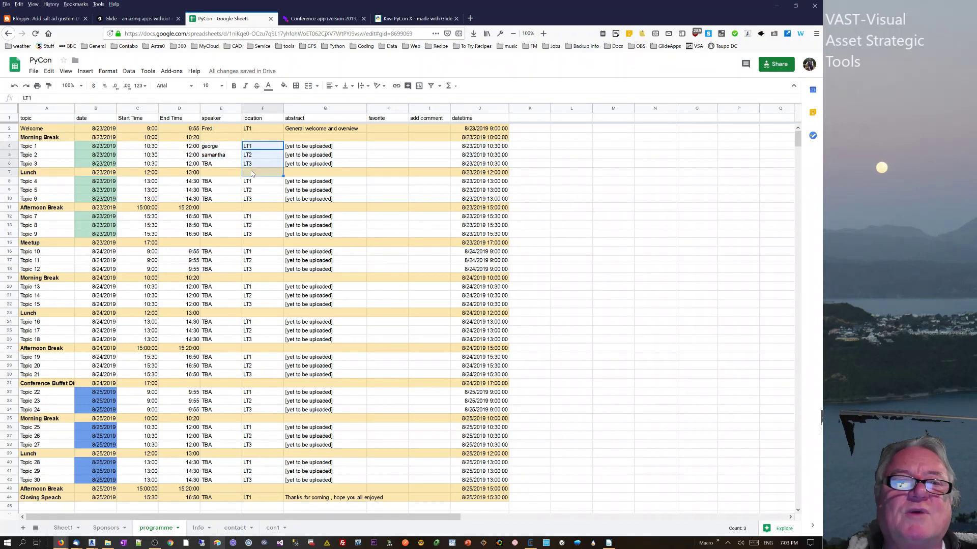
pyautogui.click(265, 209)
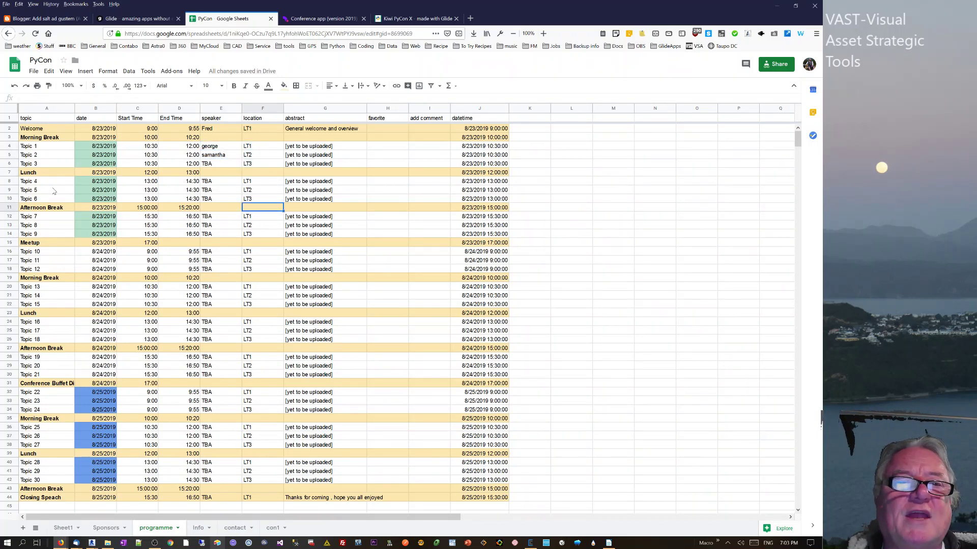
pyautogui.moveTo(41, 148); pyautogui.dragTo(55, 374)
pyautogui.click(204, 304)
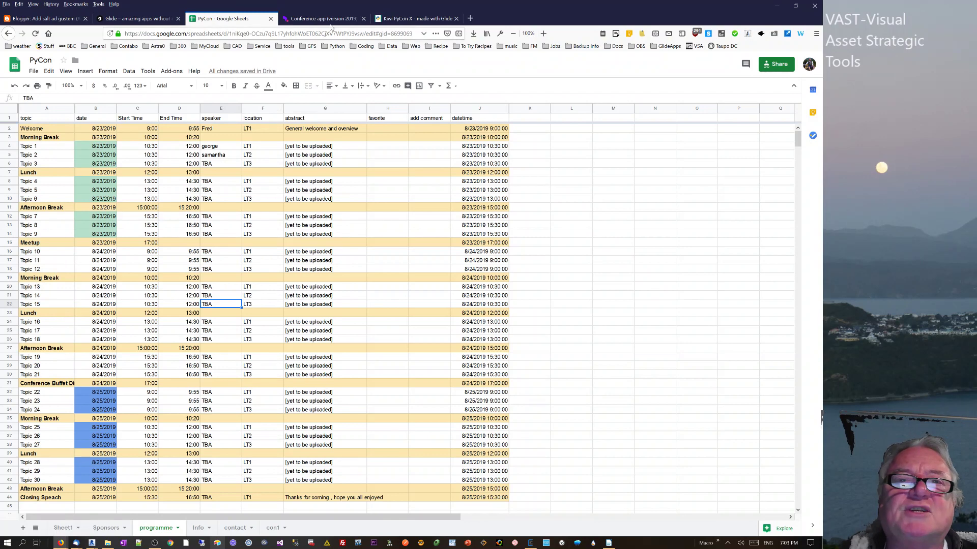
pyautogui.click(141, 20)
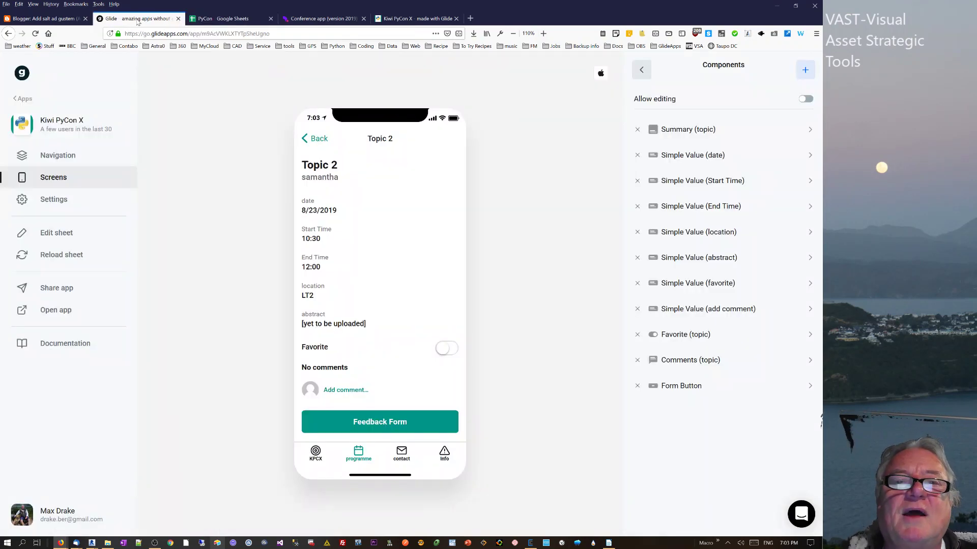
# - Open the contact screen in the app preview, and switch to the PyCon Google Sheet to examine the titles on the info sheet
pyautogui.click(401, 453)
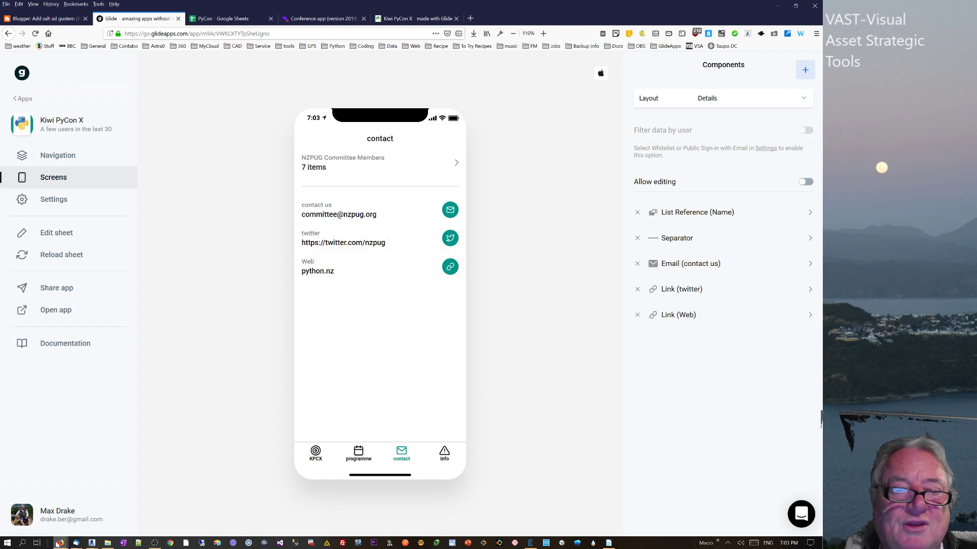
pyautogui.click(230, 19)
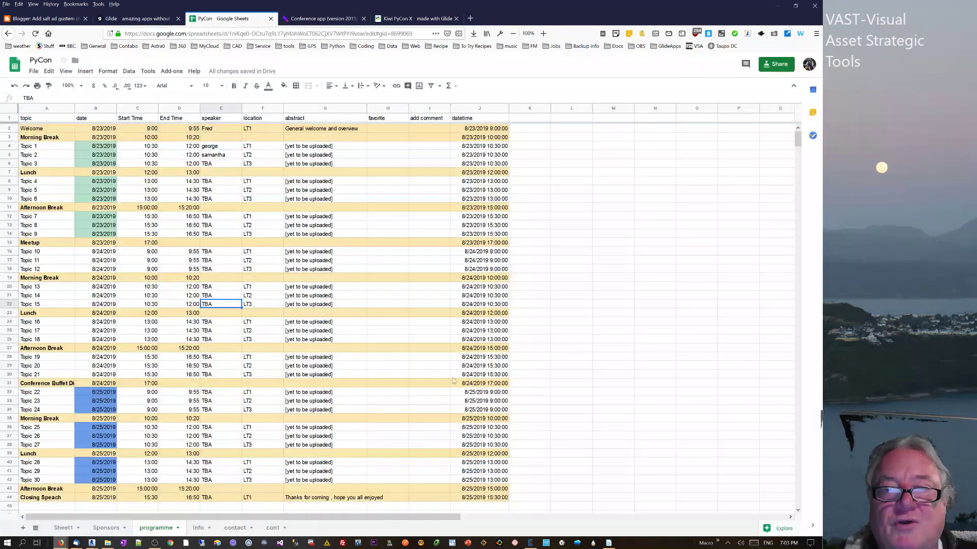
pyautogui.click(199, 527)
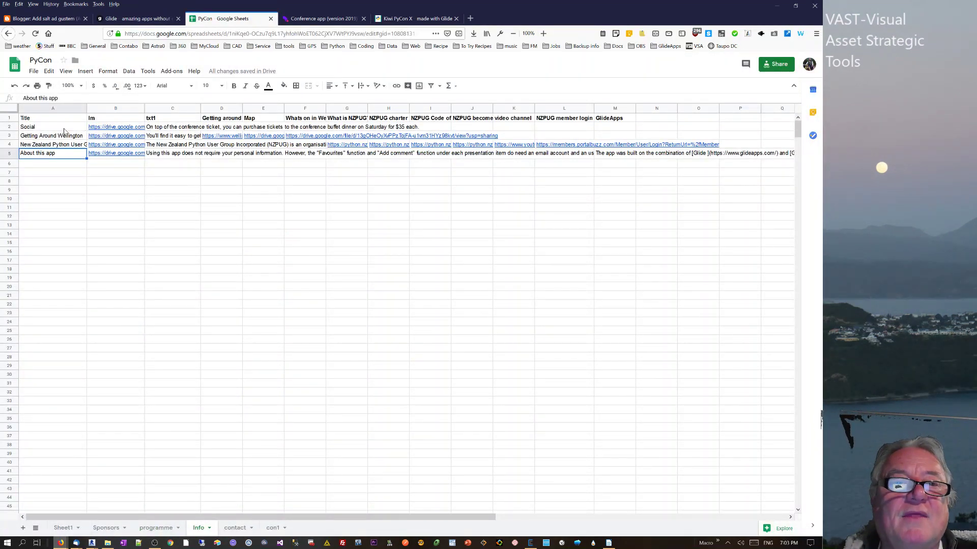
pyautogui.moveTo(60, 128); pyautogui.dragTo(60, 152)
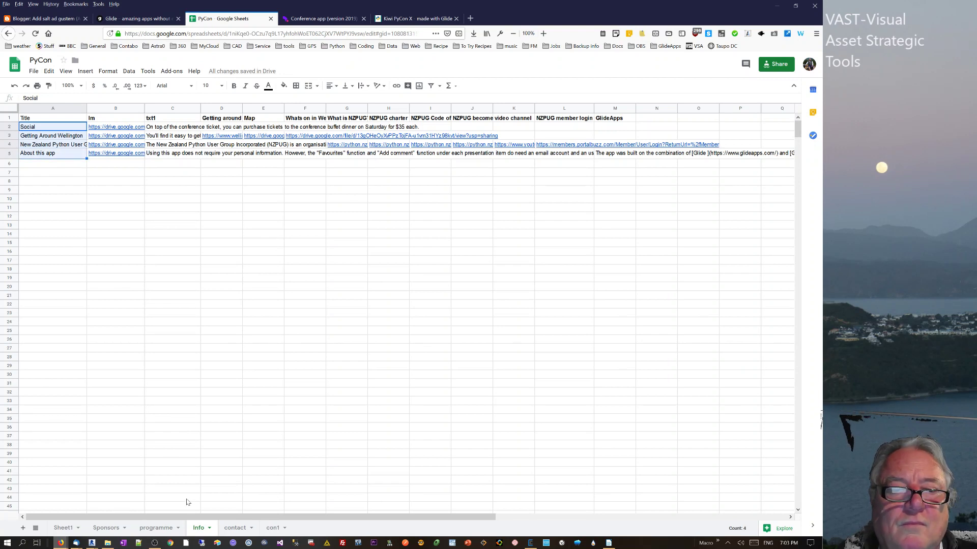
# - Examine the contact sheet's parent and contact columns, and the committee member rows on the con1 sheet
pyautogui.click(234, 528)
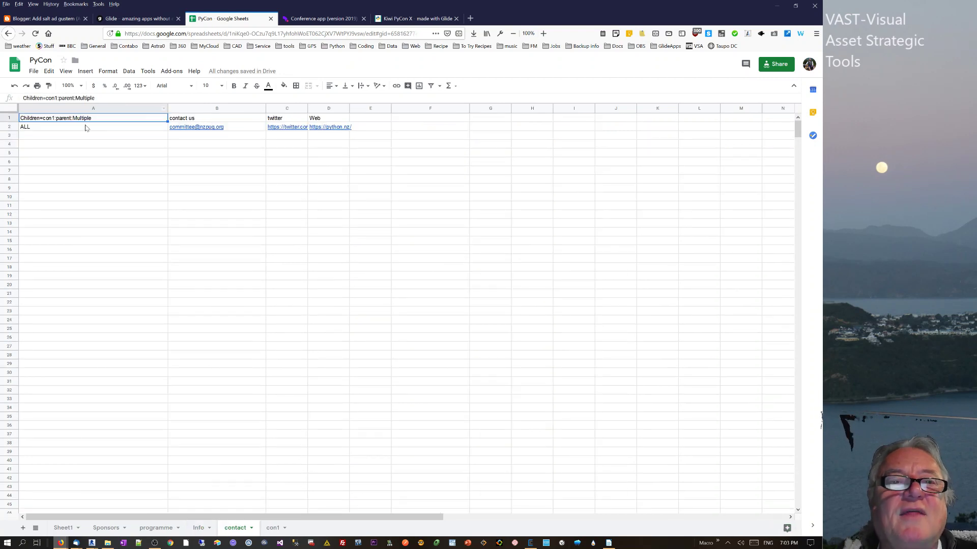
pyautogui.moveTo(71, 131); pyautogui.dragTo(370, 144)
pyautogui.click(67, 119)
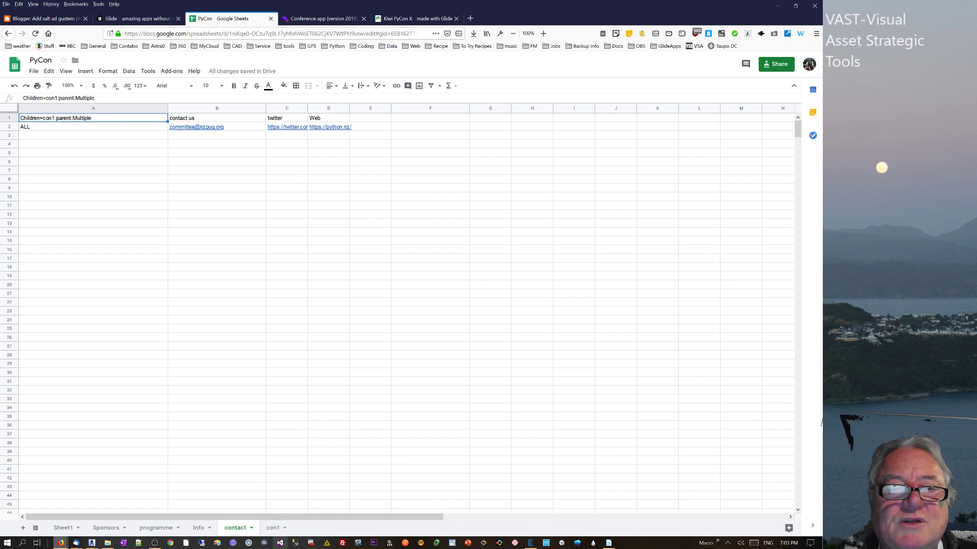
pyautogui.click(263, 525)
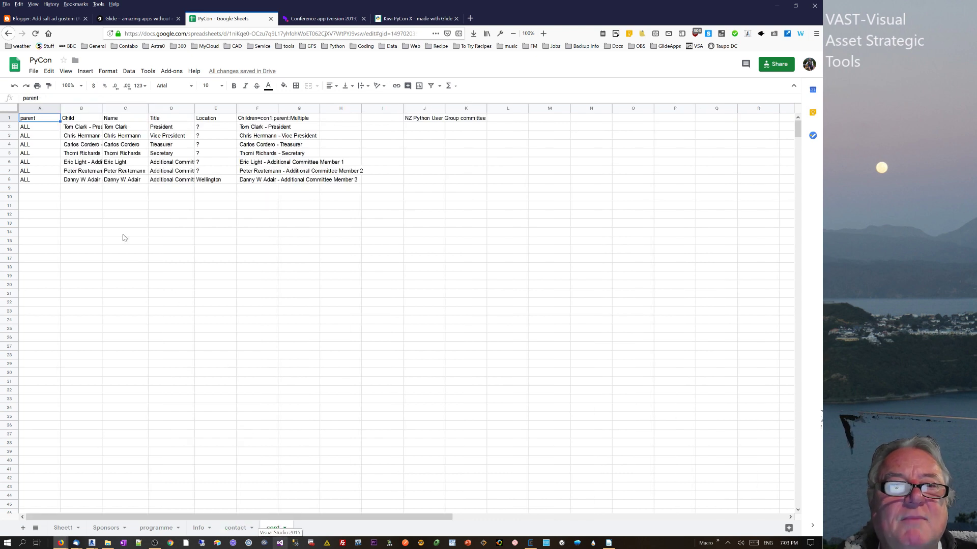
pyautogui.moveTo(25, 127); pyautogui.dragTo(305, 180)
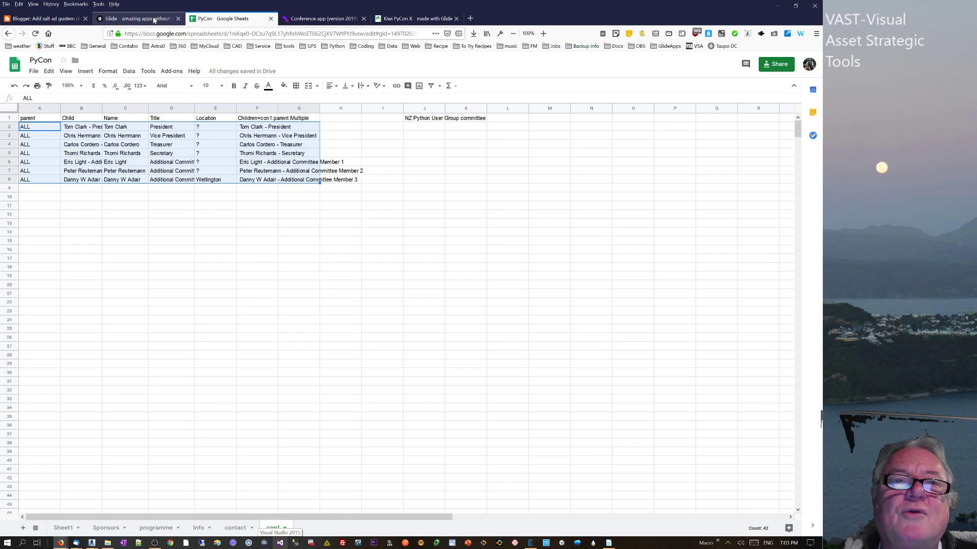
# - Switch back to Glide and view the NZPUG Committee Members list, returning to the contact screen
pyautogui.click(153, 19)
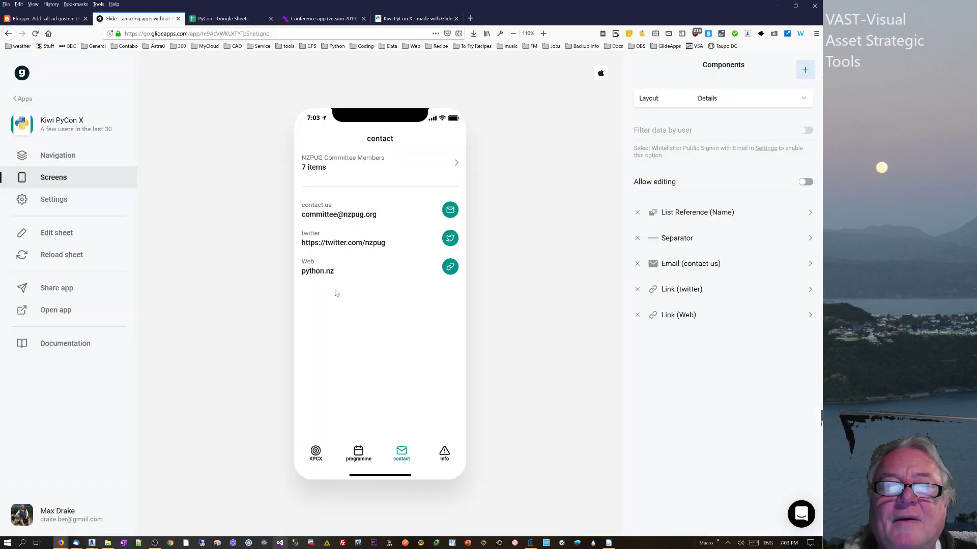
pyautogui.click(337, 166)
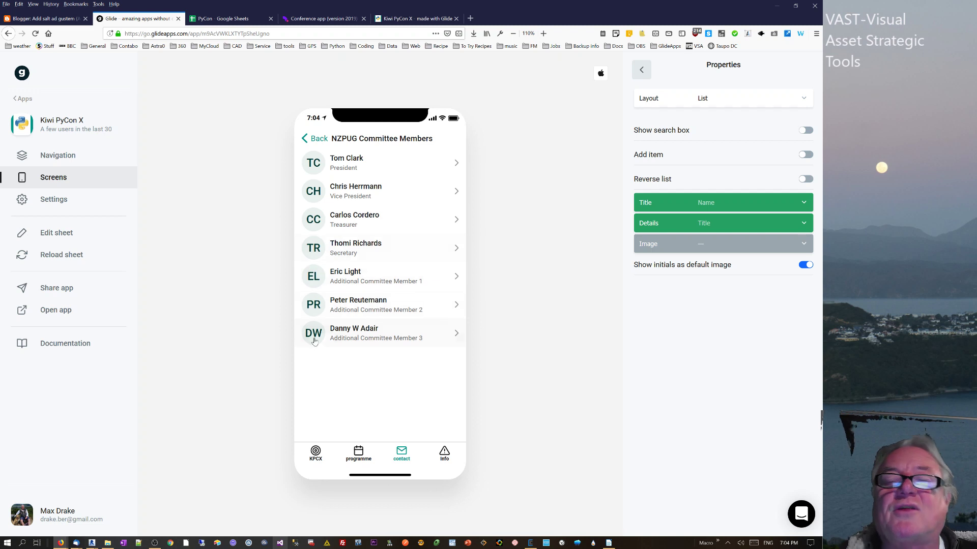
pyautogui.click(312, 140)
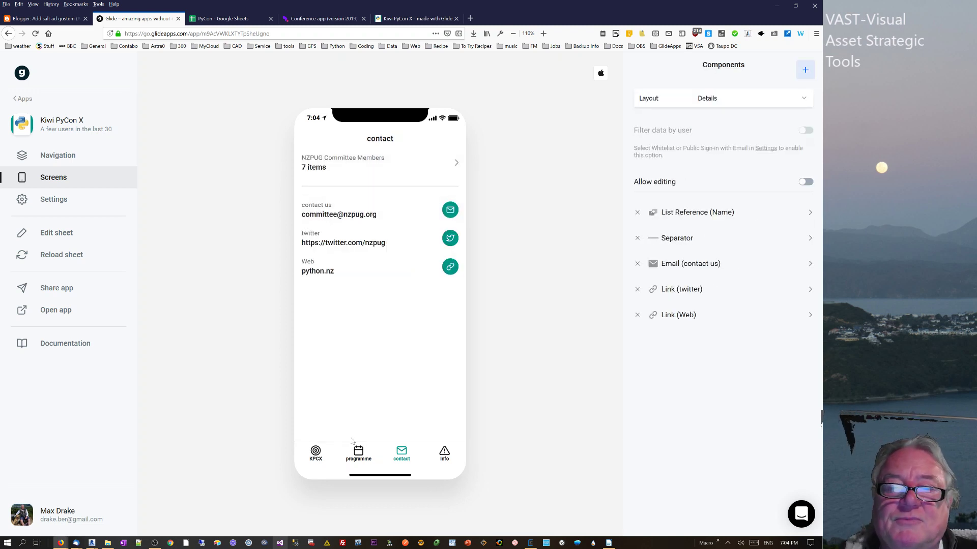
# - View the Social, Getting Around Wellington and New Zealand Python User Group pages of the Info screen in the app preview
pyautogui.click(444, 455)
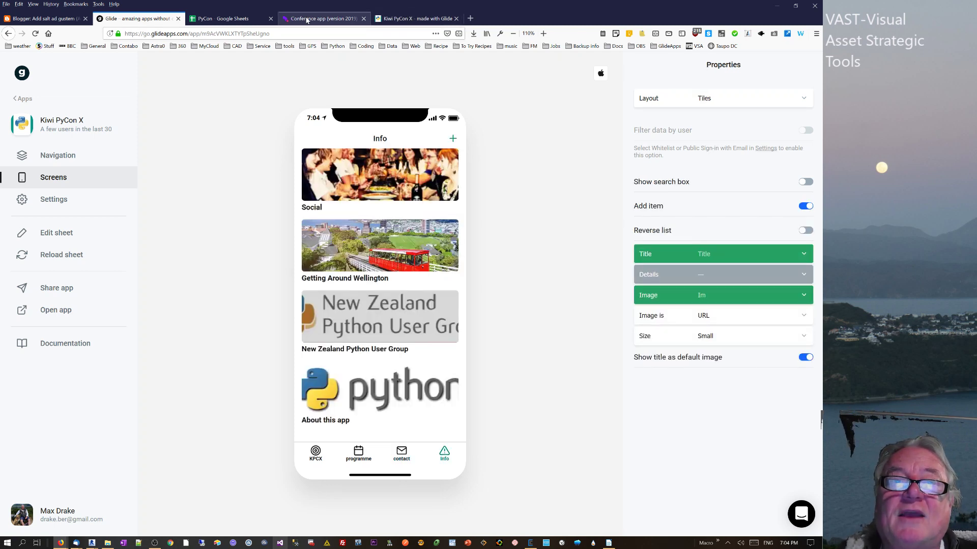
pyautogui.click(340, 198)
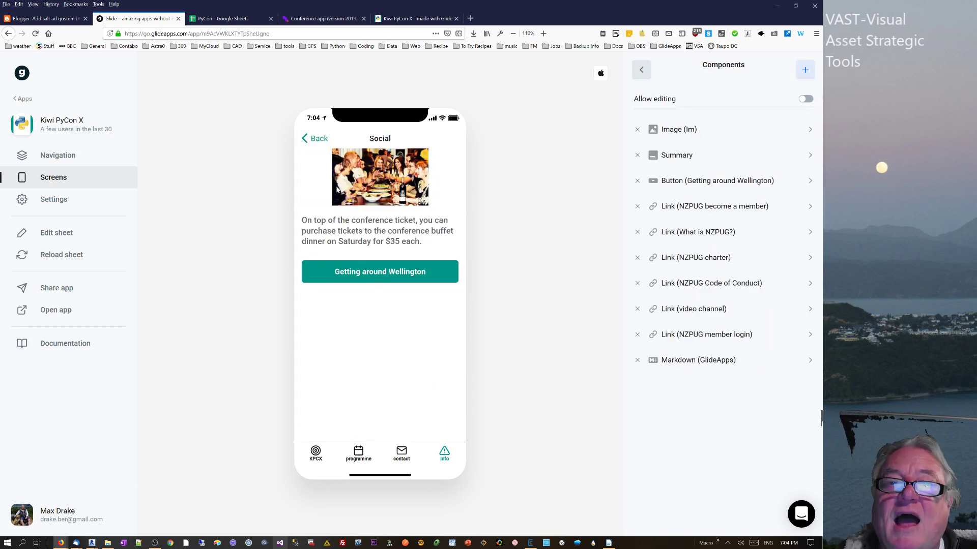
pyautogui.click(312, 139)
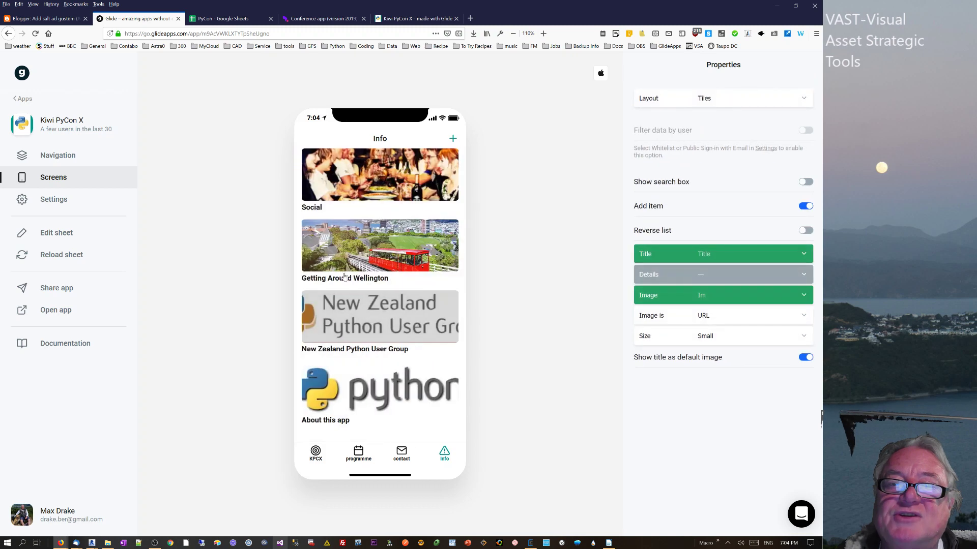
pyautogui.click(361, 255)
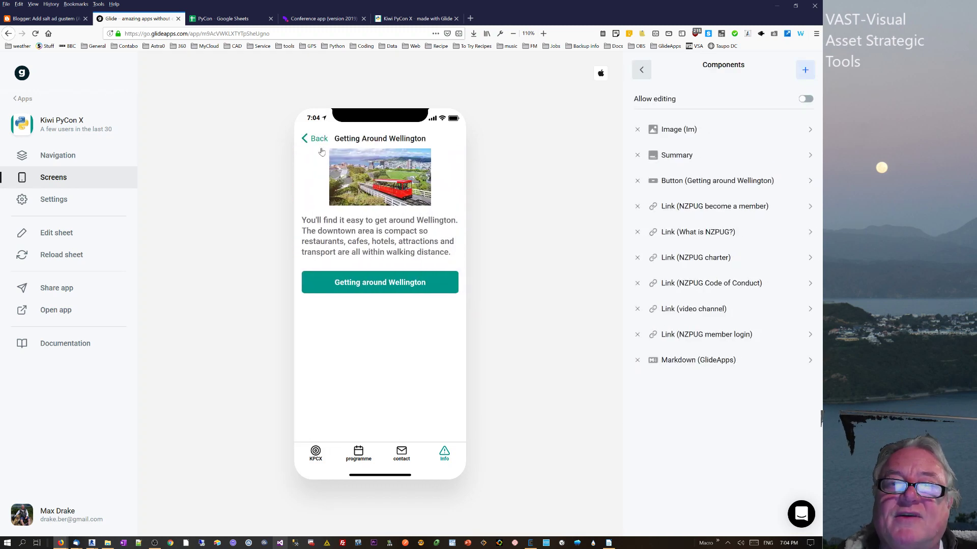
pyautogui.click(307, 141)
pyautogui.click(345, 330)
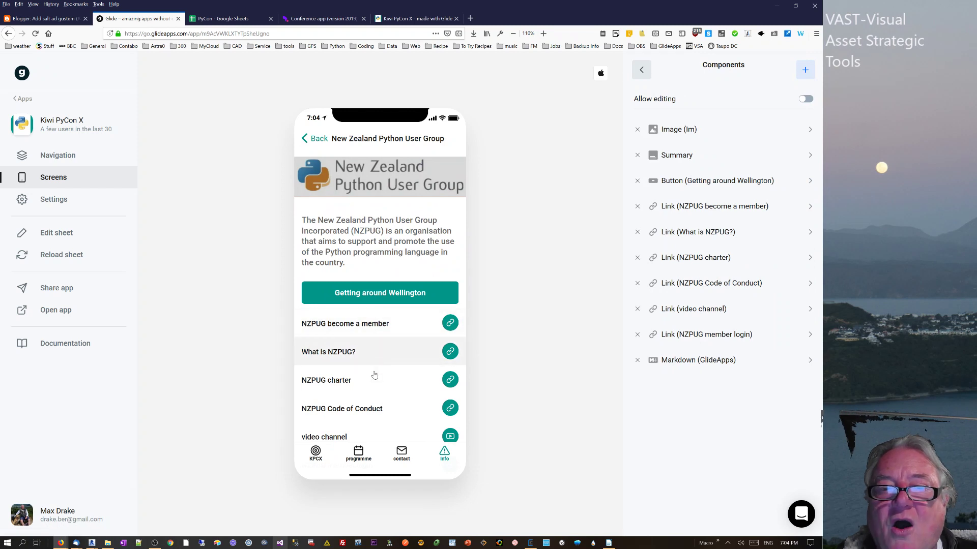
pyautogui.scroll(-1, 375, 418)
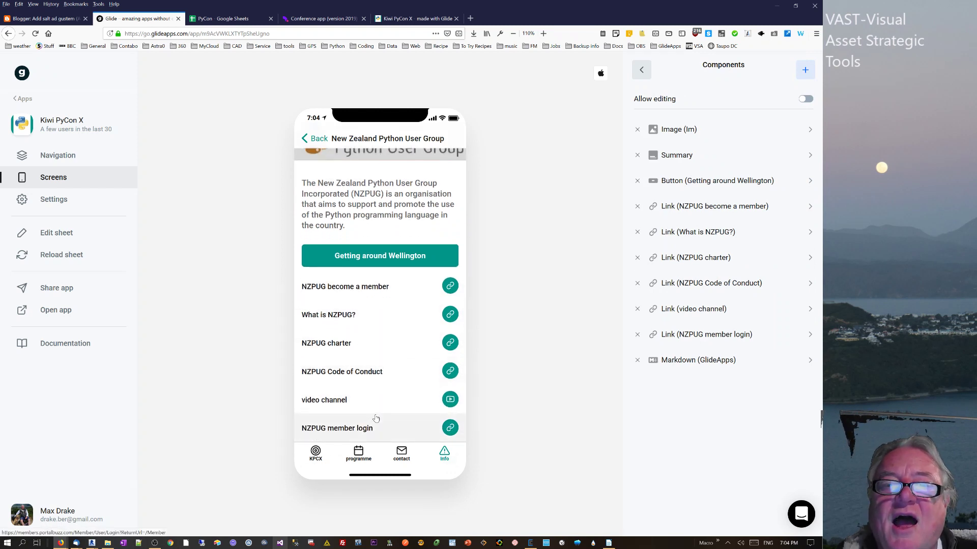
# - Switch to the PyCon Google Sheet and examine the column headers and the NZPUG charter column on the info sheet
pyautogui.click(239, 19)
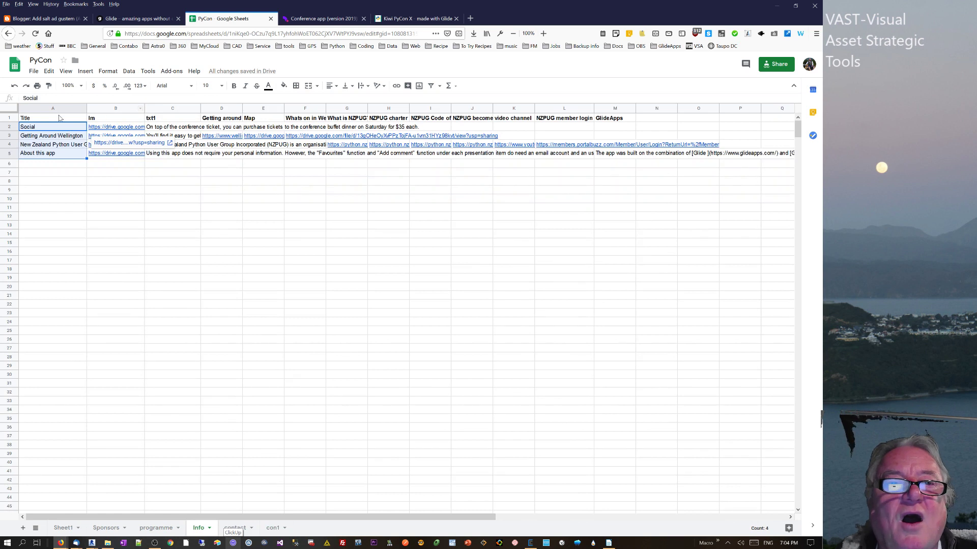
pyautogui.moveTo(424, 121); pyautogui.dragTo(621, 118)
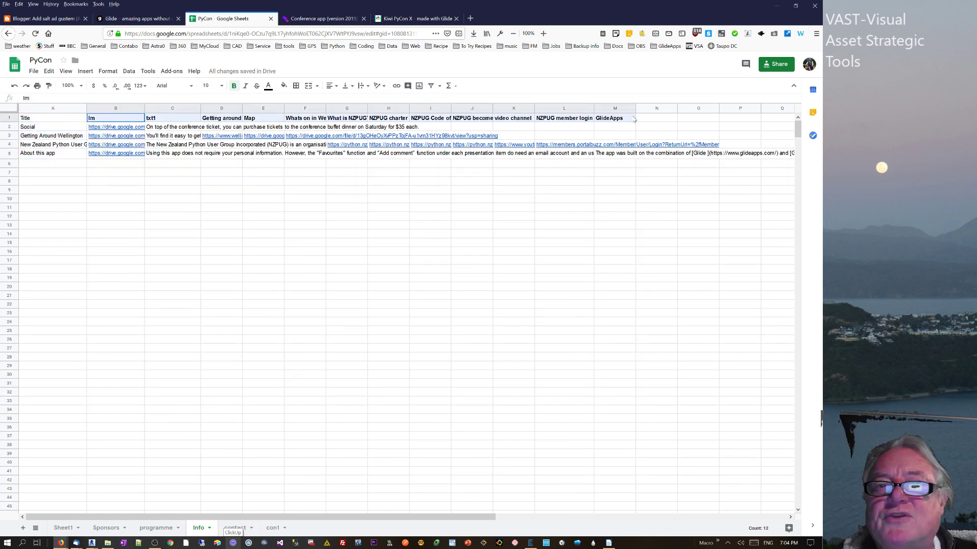
pyautogui.moveTo(382, 131); pyautogui.dragTo(386, 155)
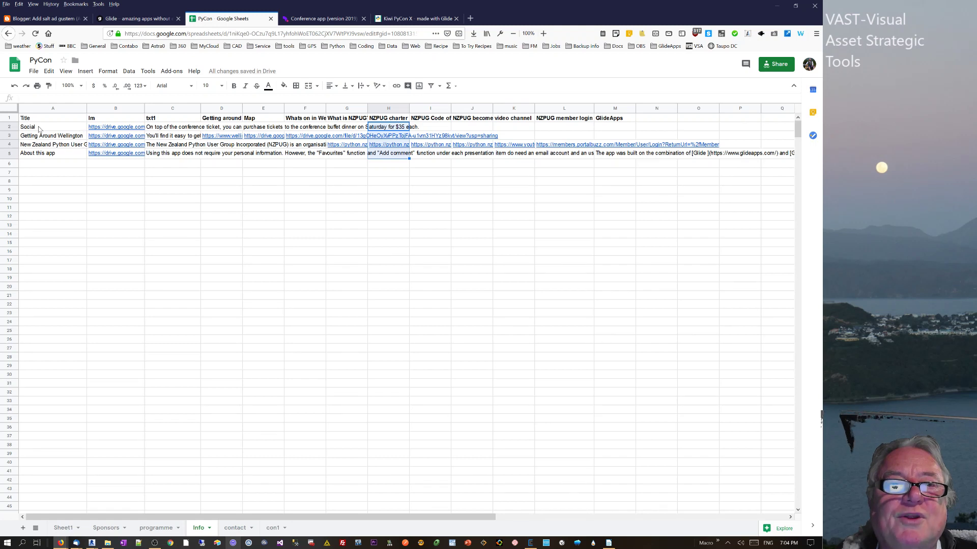
# - Widen the txt1 column on the info sheet to show more of its text, and examine the columns through GlideApps
pyautogui.moveTo(39, 129); pyautogui.dragTo(426, 111)
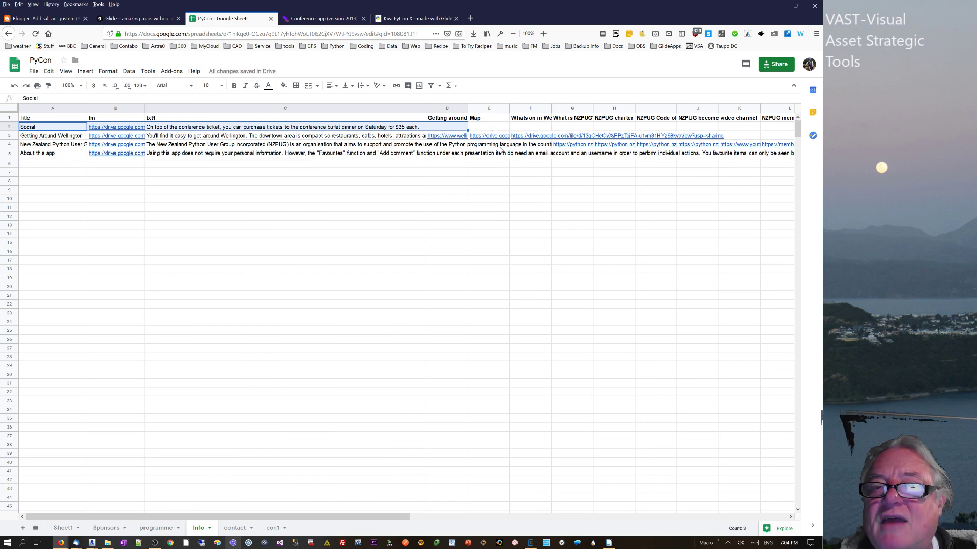
pyautogui.click(530, 156)
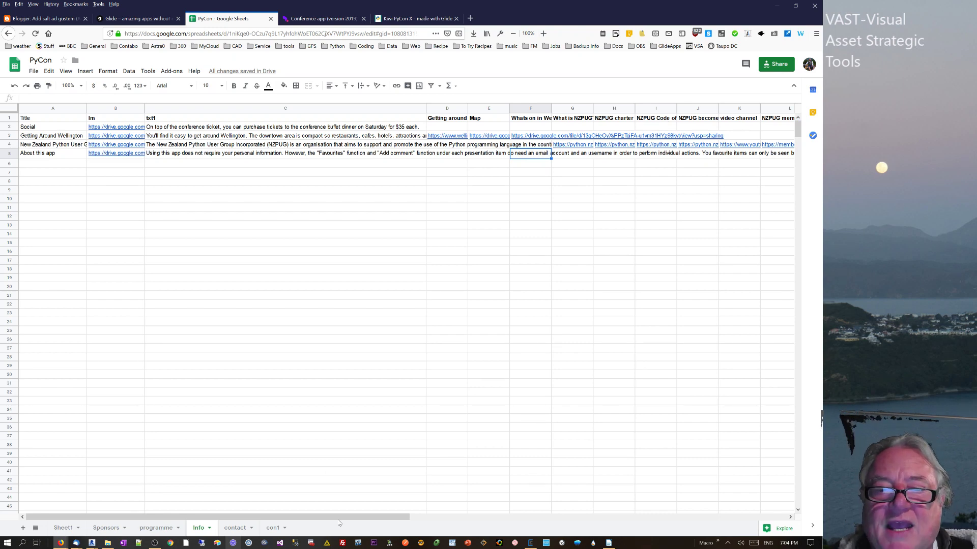
pyautogui.moveTo(339, 521); pyautogui.dragTo(620, 508)
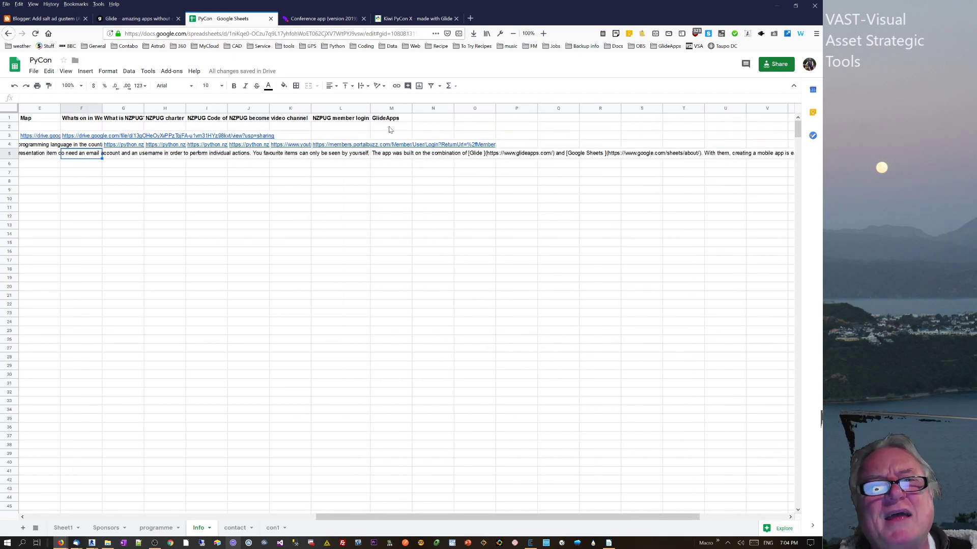
pyautogui.click(443, 119)
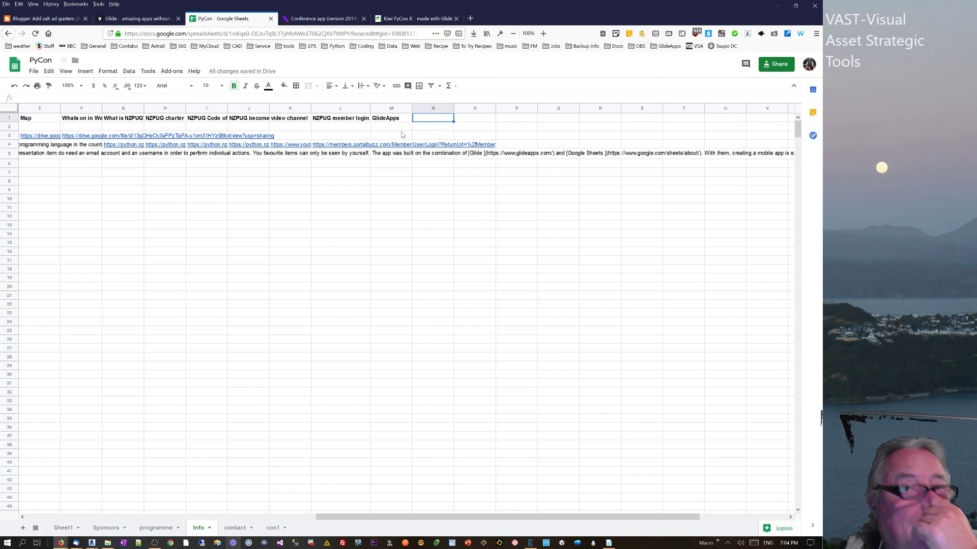
# - Switch to the published Kiwi PyCon X app and read the About this app page in its Info section
pyautogui.click(420, 20)
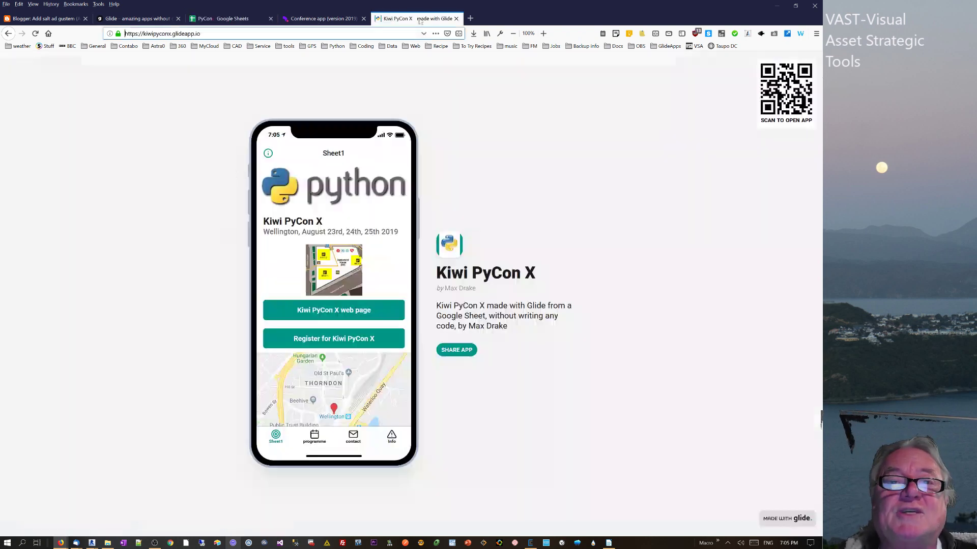
pyautogui.click(392, 436)
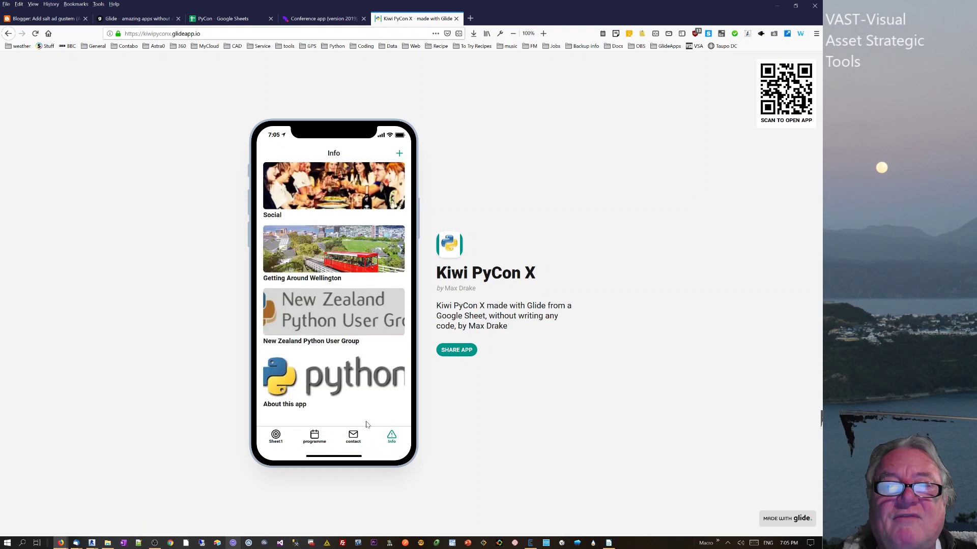
pyautogui.click(307, 396)
pyautogui.scroll(-1, 313, 254)
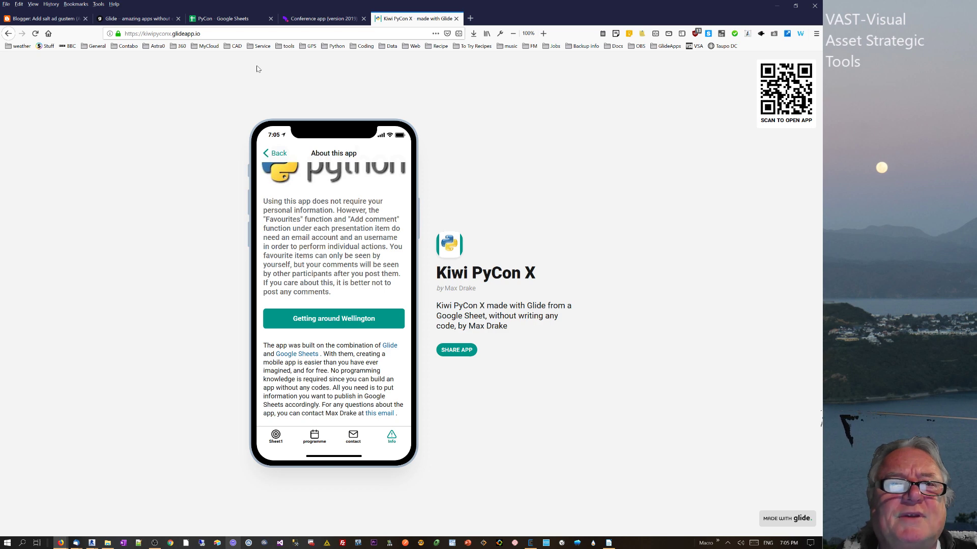
# - Return to the PyCon Google Sheet and widen the Getting around Wellington column on the info sheet to show its full link
pyautogui.click(225, 15)
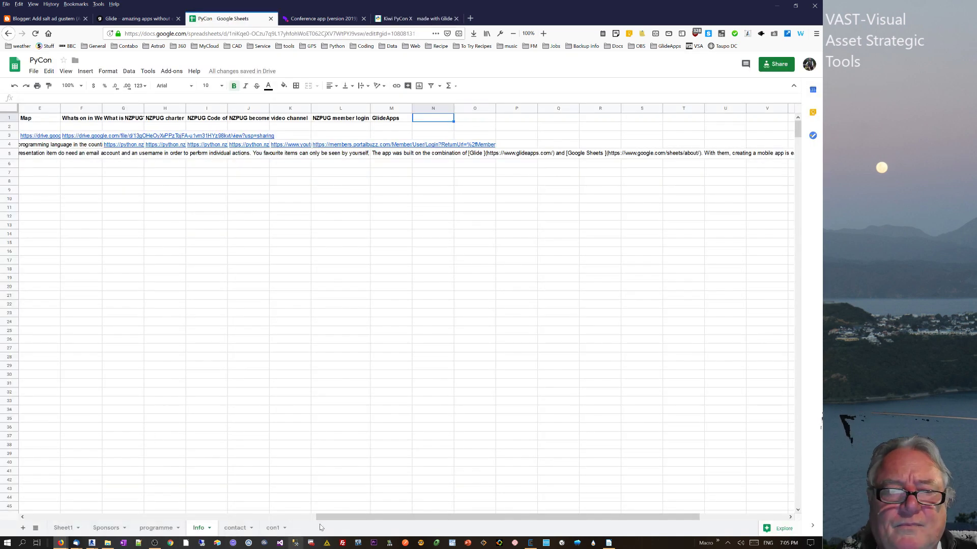
pyautogui.moveTo(350, 516); pyautogui.dragTo(2, 497)
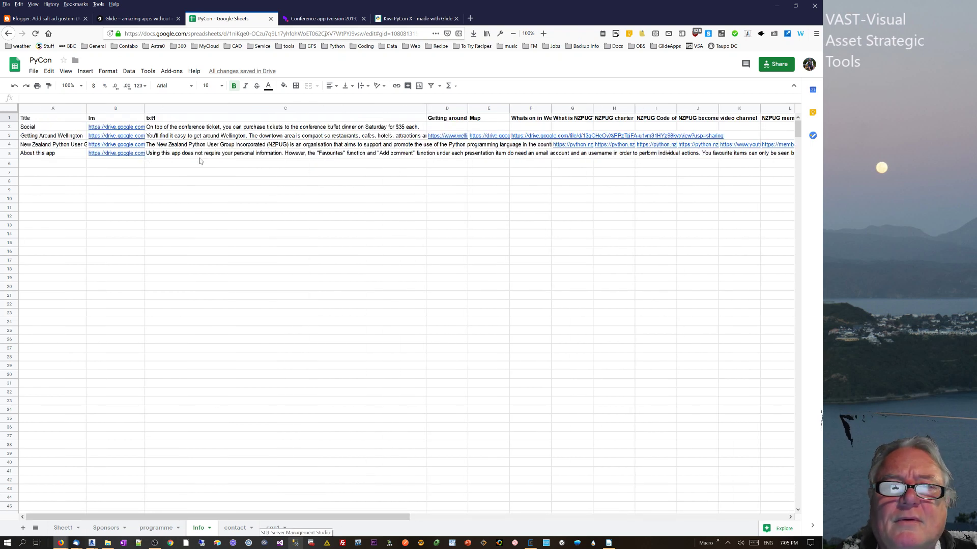
pyautogui.click(445, 136)
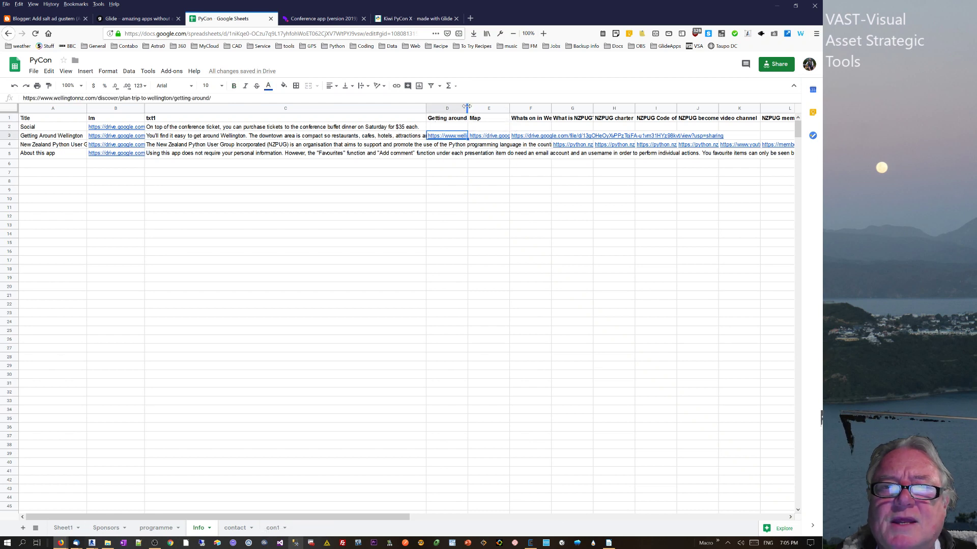
pyautogui.moveTo(467, 107); pyautogui.dragTo(723, 107)
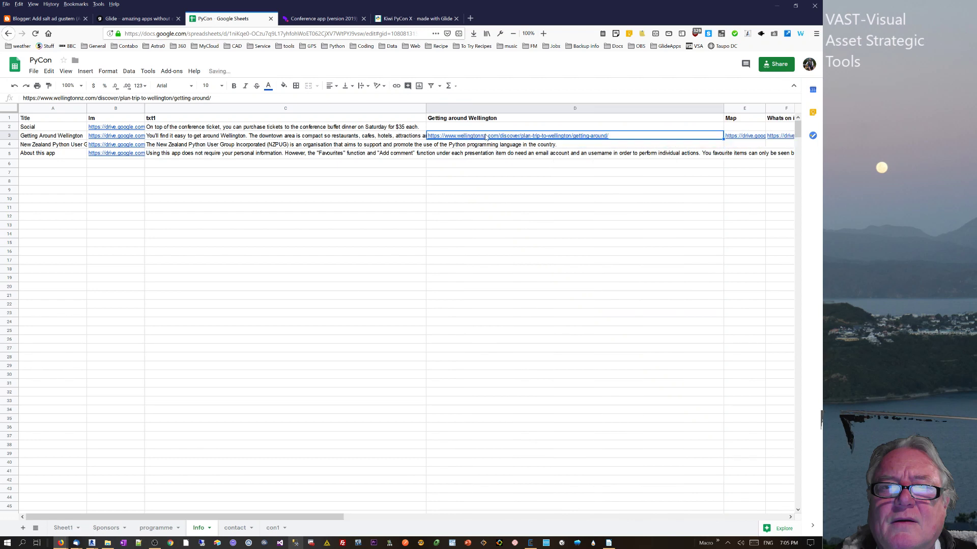
# - Check the Getting around Wellington cells for the last two info rows, and return to the Info list in Glide
pyautogui.click(459, 152)
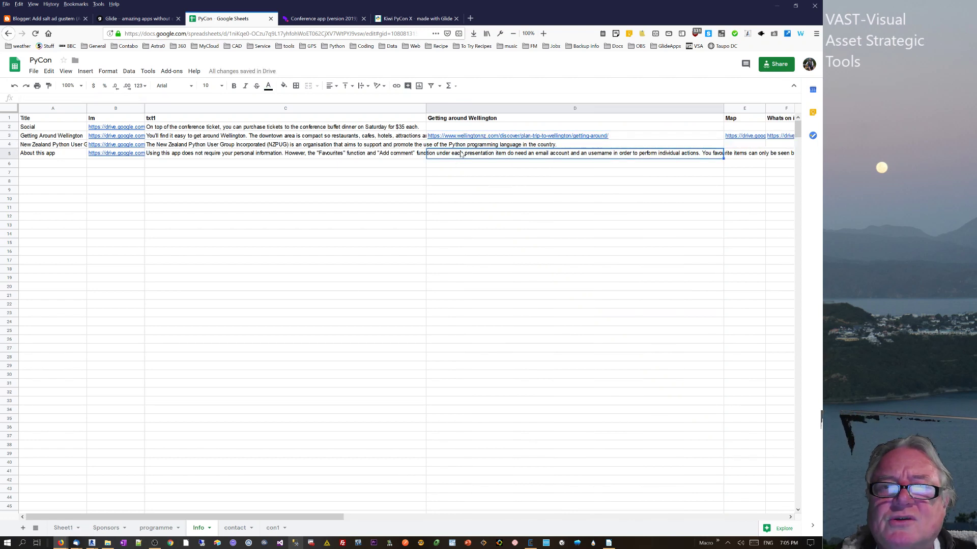
pyautogui.click(465, 145)
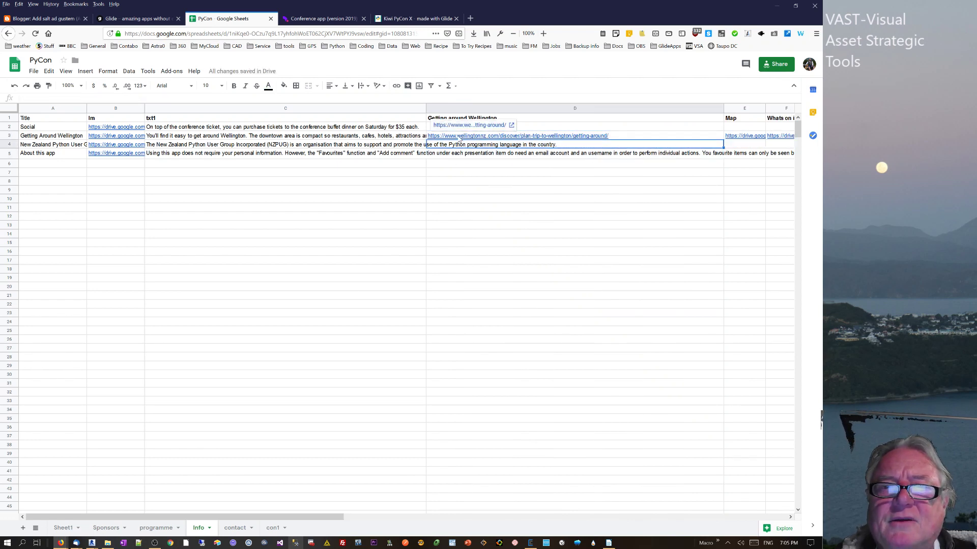
pyautogui.click(137, 18)
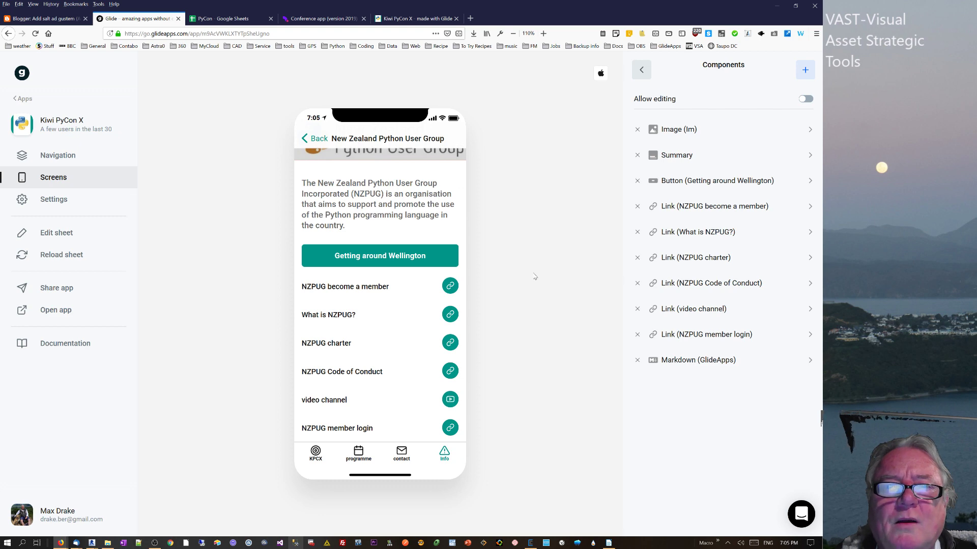
pyautogui.click(304, 139)
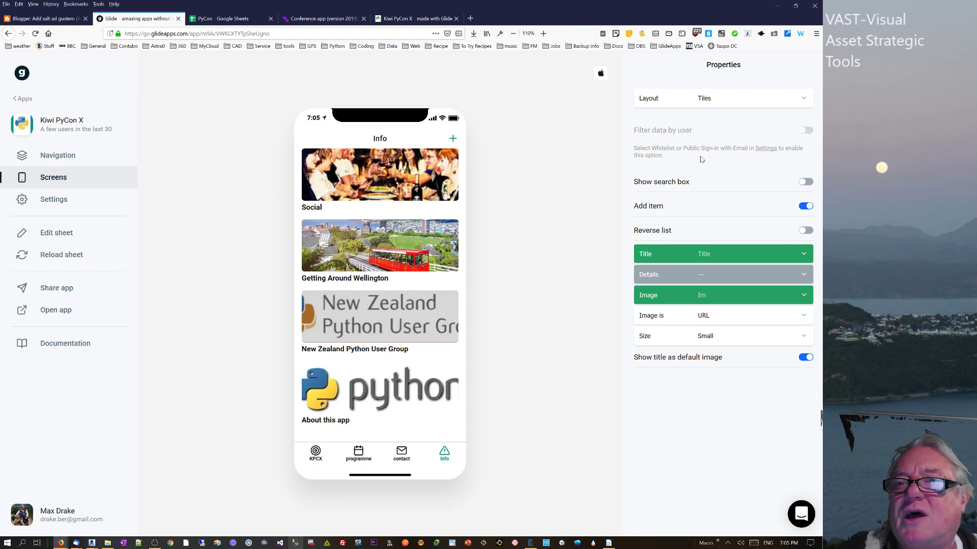
# - Try the Columns, List and Compact List layouts on the Info list to compare how each presents the items
pyautogui.click(802, 95)
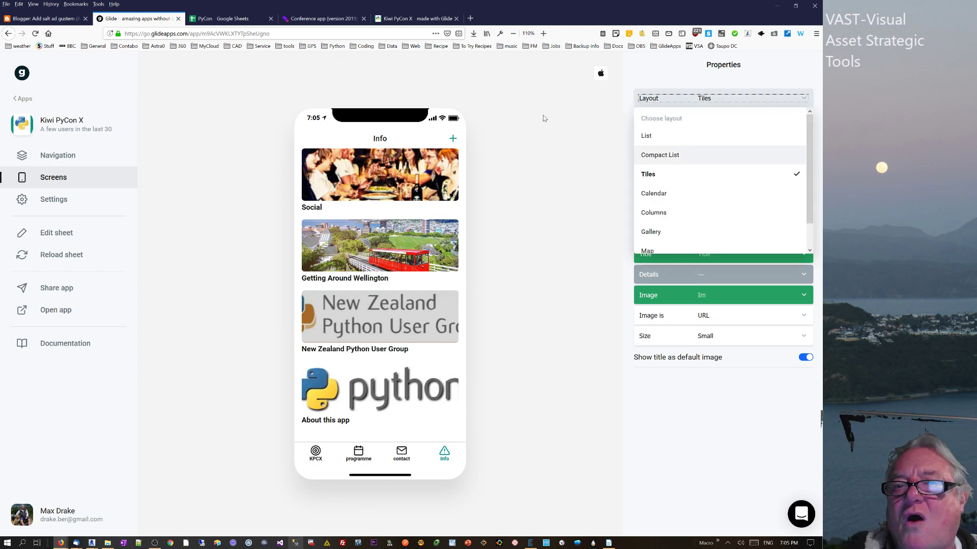
pyautogui.click(484, 134)
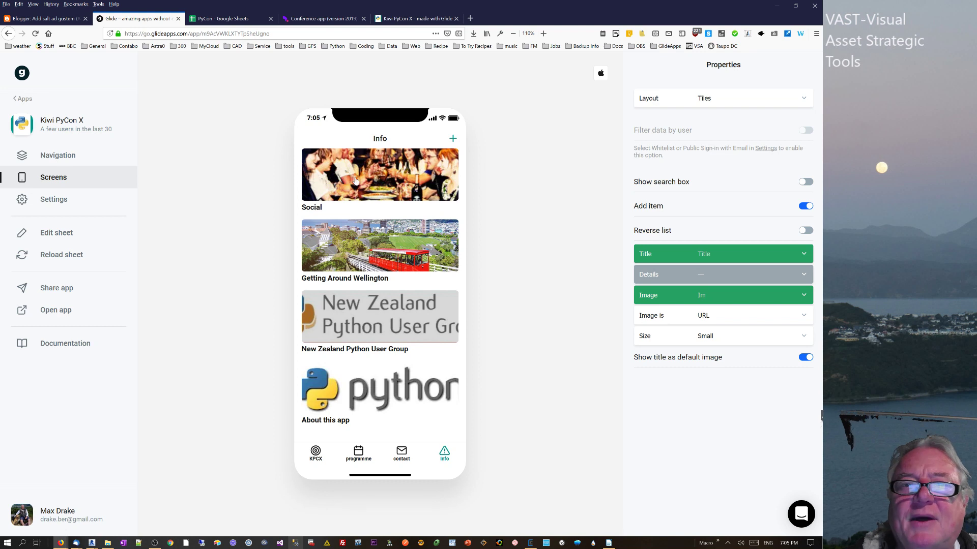
pyautogui.click(805, 98)
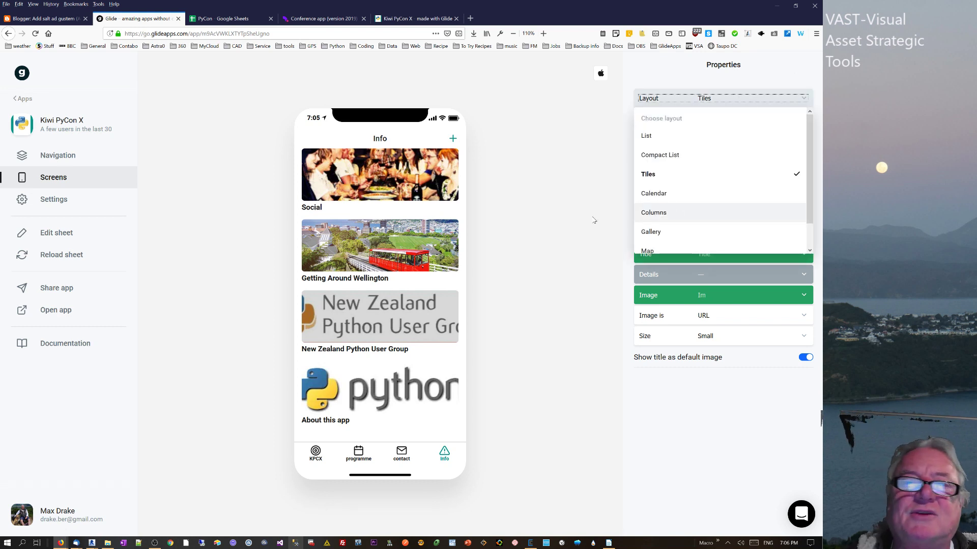
pyautogui.click(653, 213)
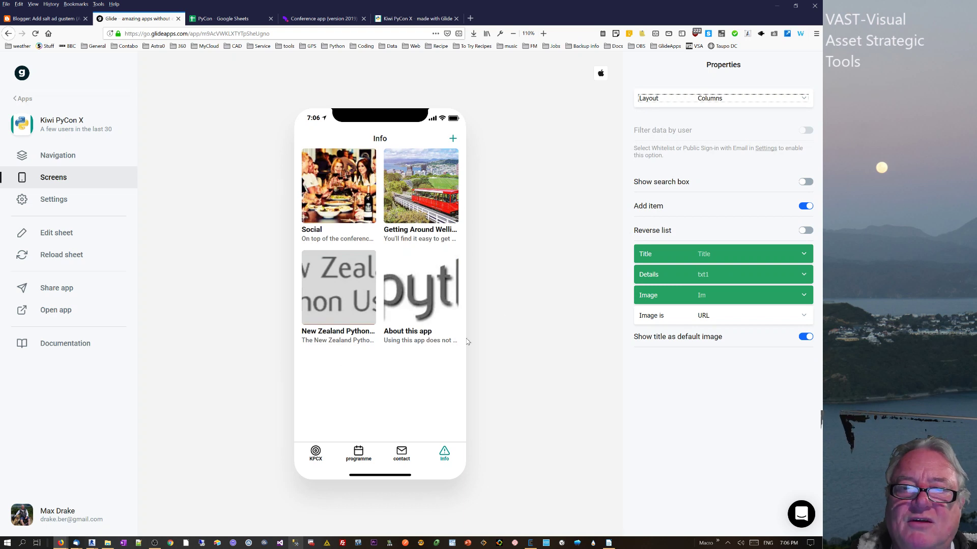
pyautogui.click(755, 99)
pyautogui.click(659, 138)
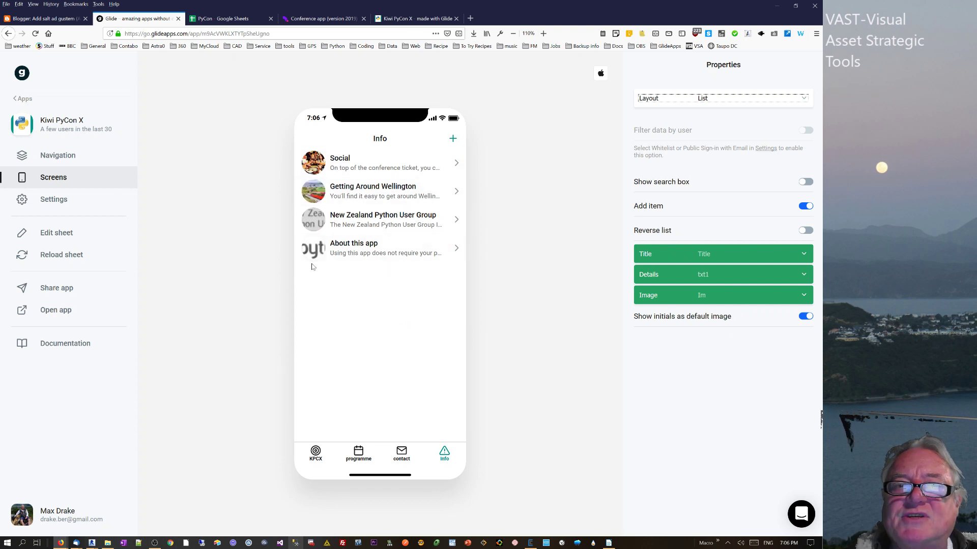
pyautogui.click(768, 97)
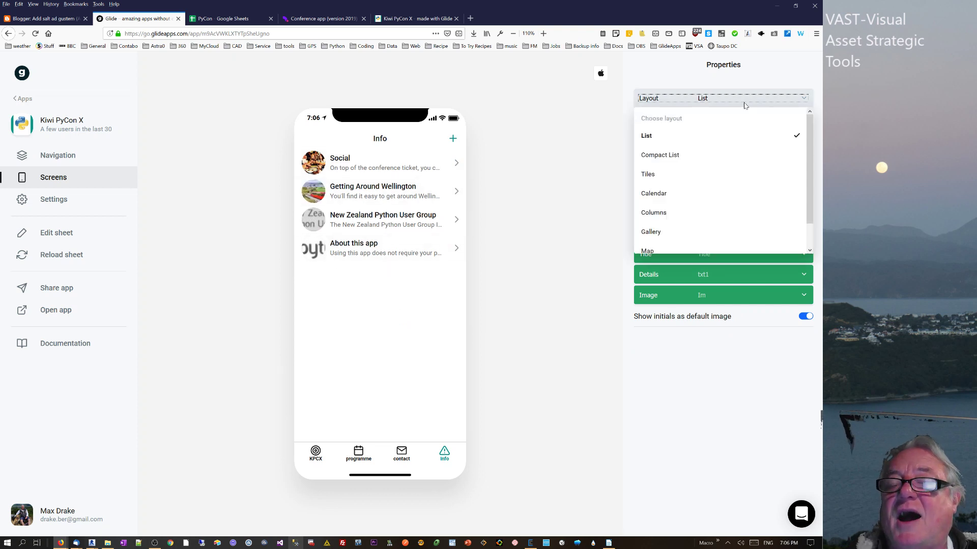
pyautogui.click(649, 162)
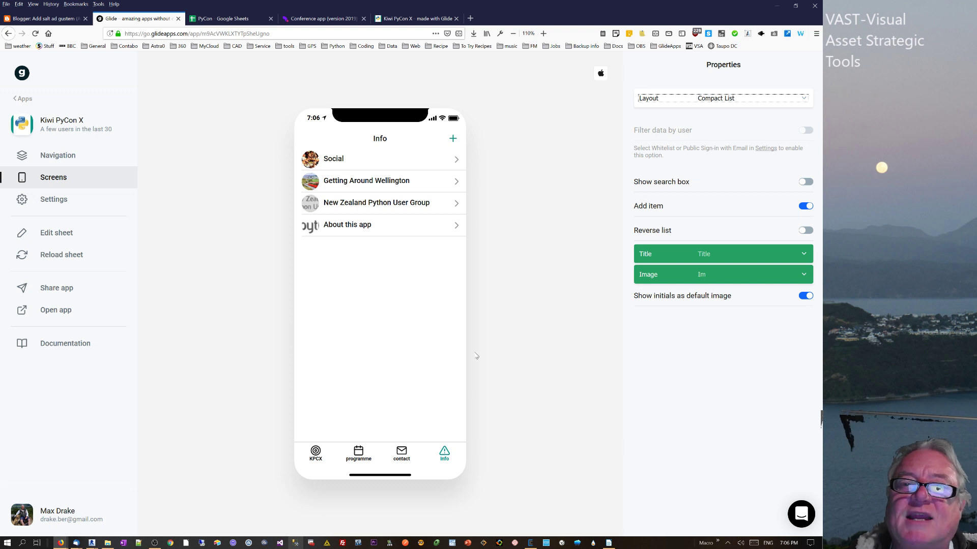
# - Set the Info list's layout to Tiles, and compare its item details with the txt1 texts in the PyCon Google Sheet
pyautogui.click(765, 99)
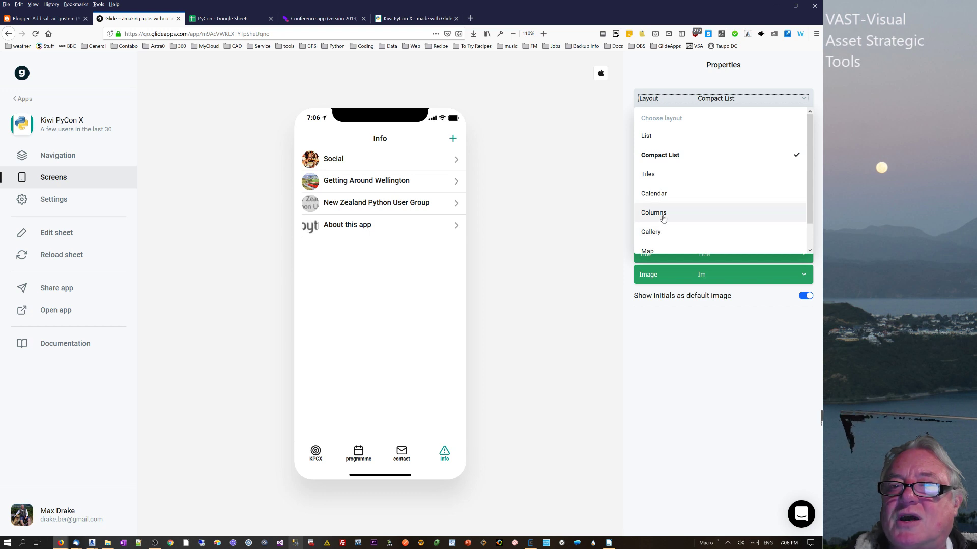
pyautogui.click(652, 178)
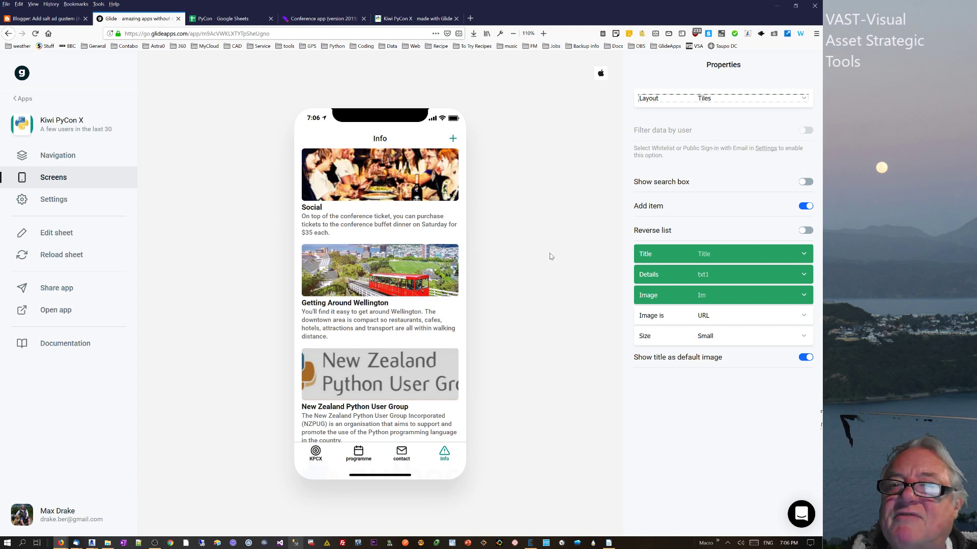
pyautogui.click(244, 19)
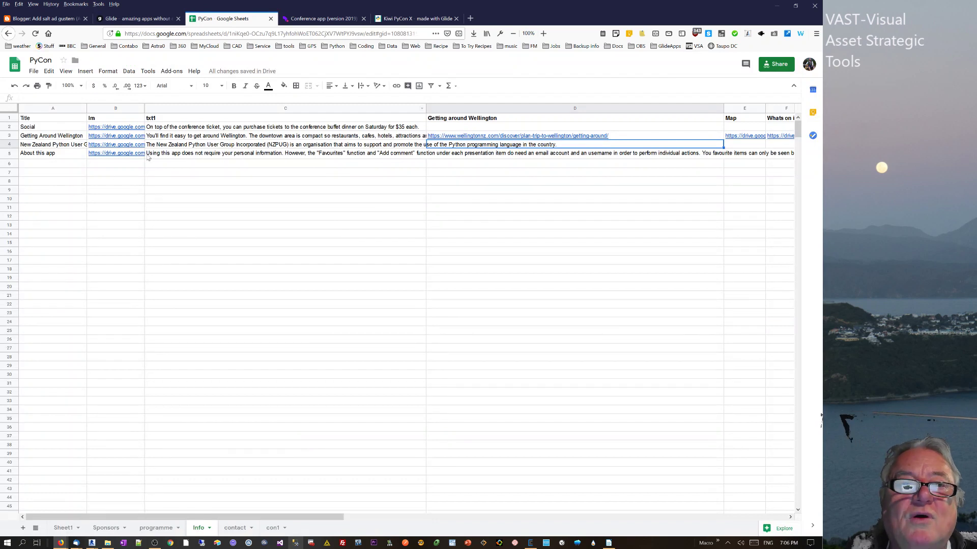
pyautogui.moveTo(188, 127); pyautogui.dragTo(189, 155)
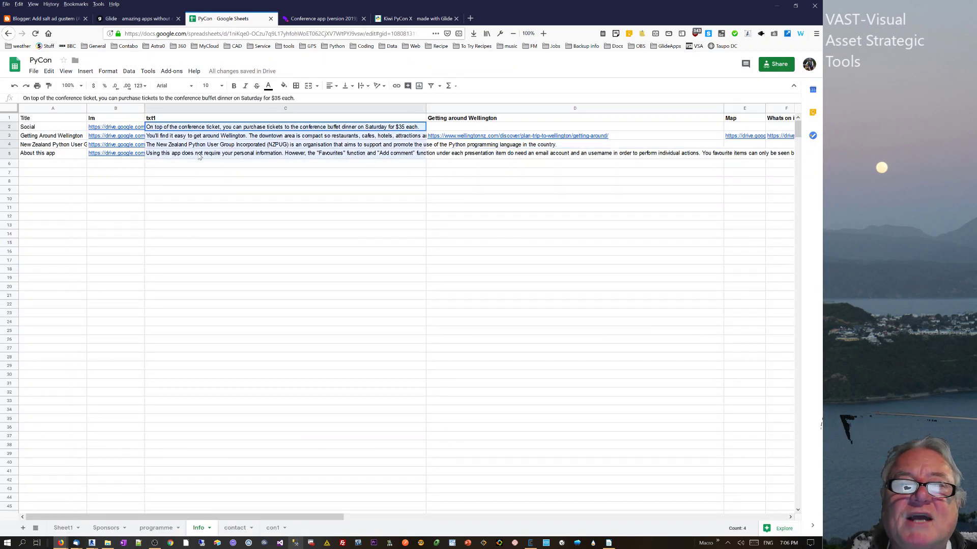
pyautogui.click(138, 19)
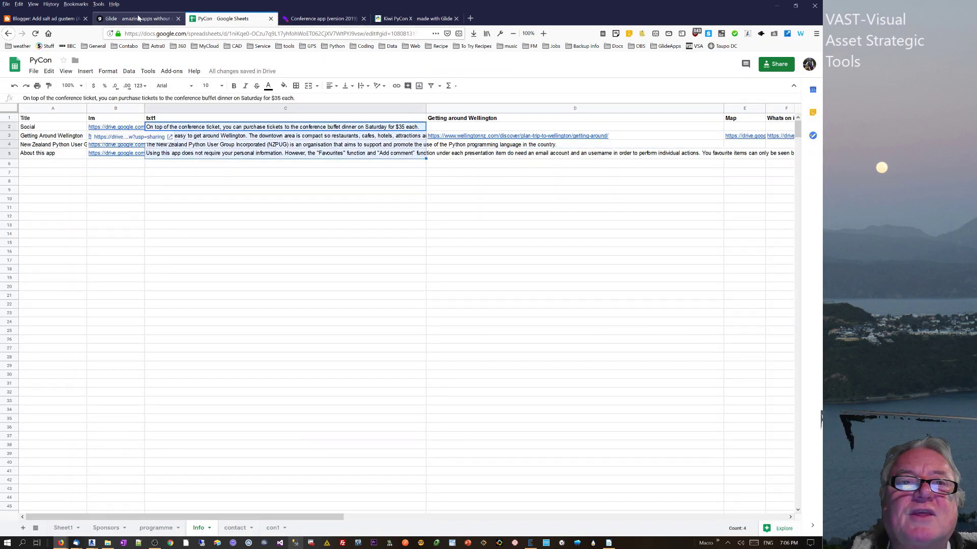
pyautogui.scroll(-3, 377, 354)
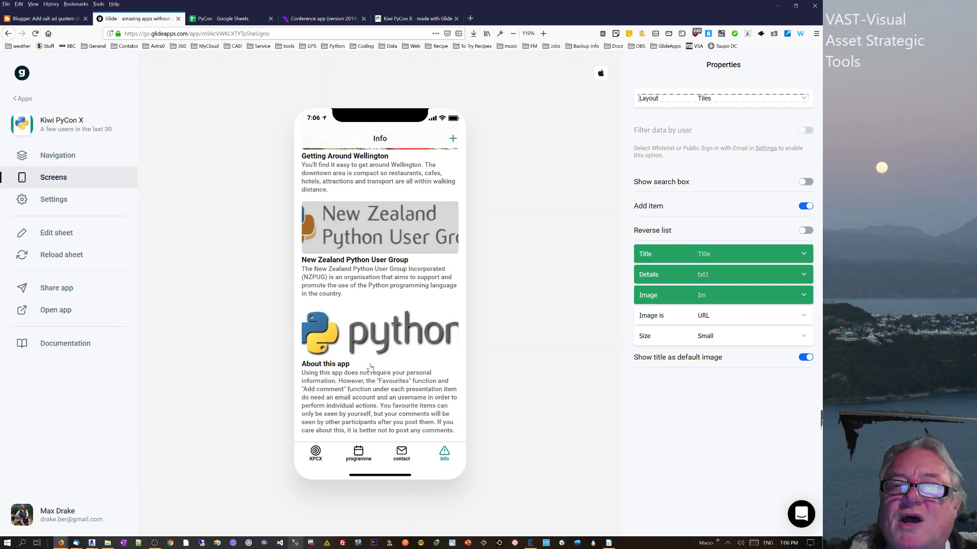
# - Switch to the PyCon Google Sheet, check the Getting around Wellington cell of the About this app row, and return to Glide's Info list
pyautogui.click(226, 18)
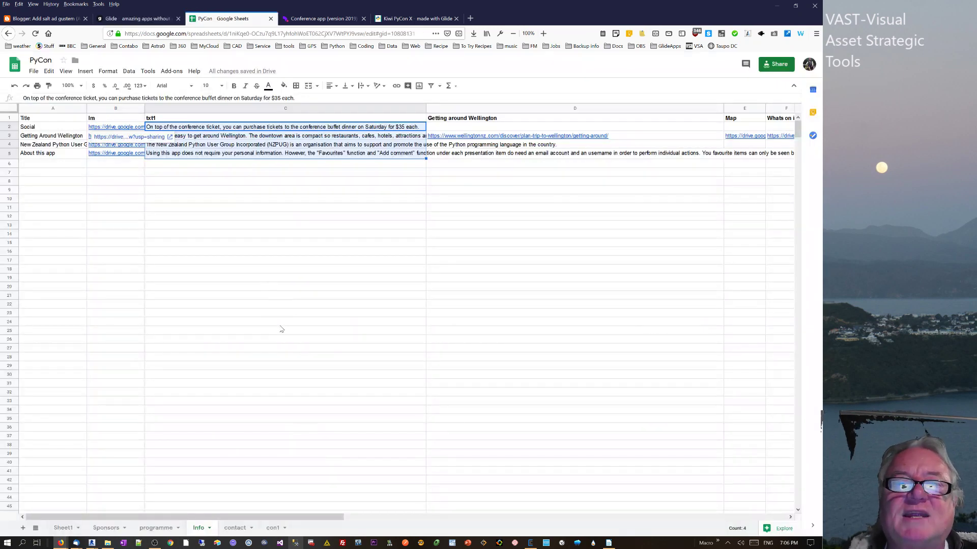
pyautogui.click(371, 217)
pyautogui.click(538, 155)
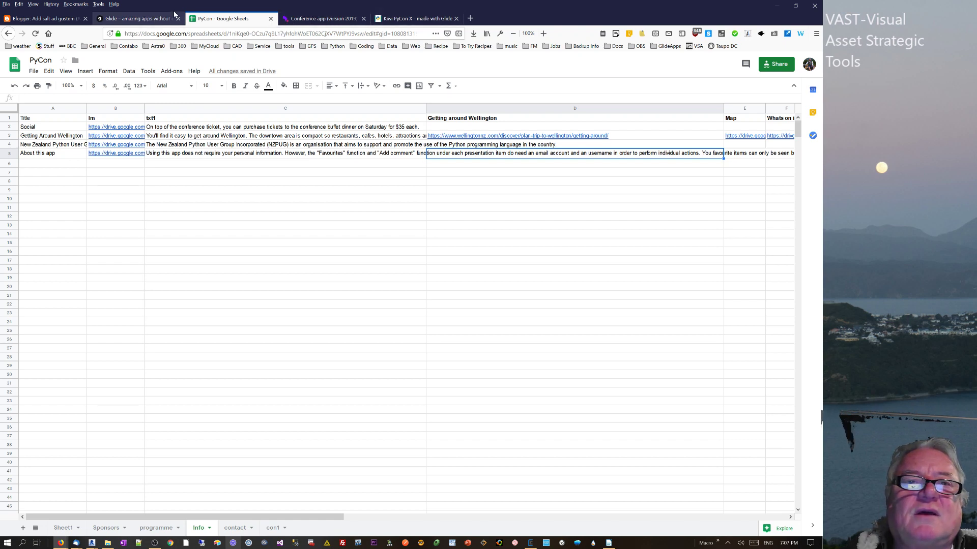
pyautogui.click(152, 19)
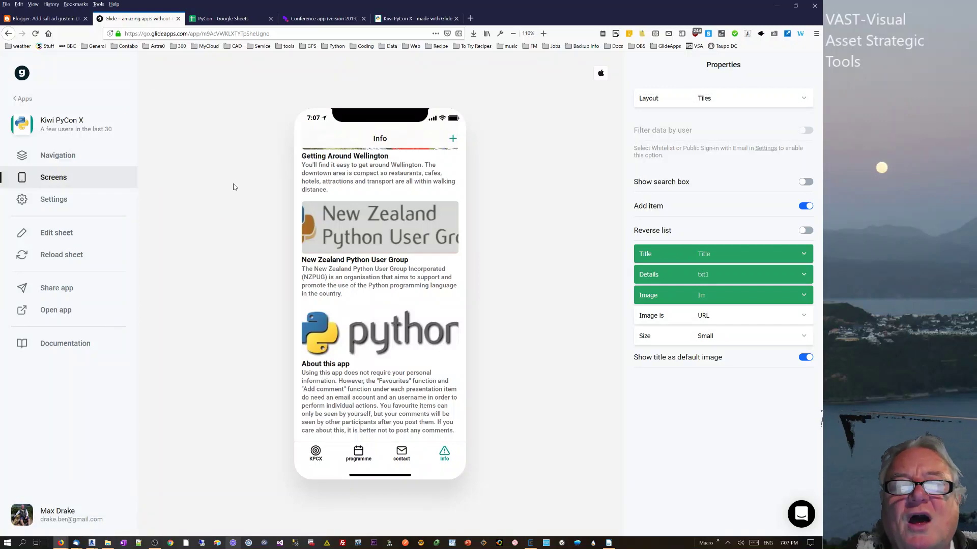
pyautogui.scroll(3, 365, 268)
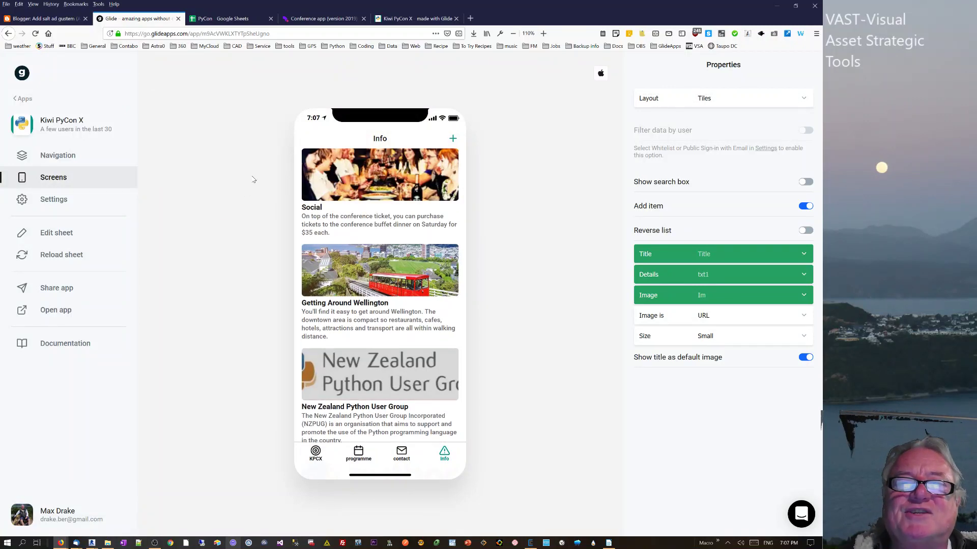